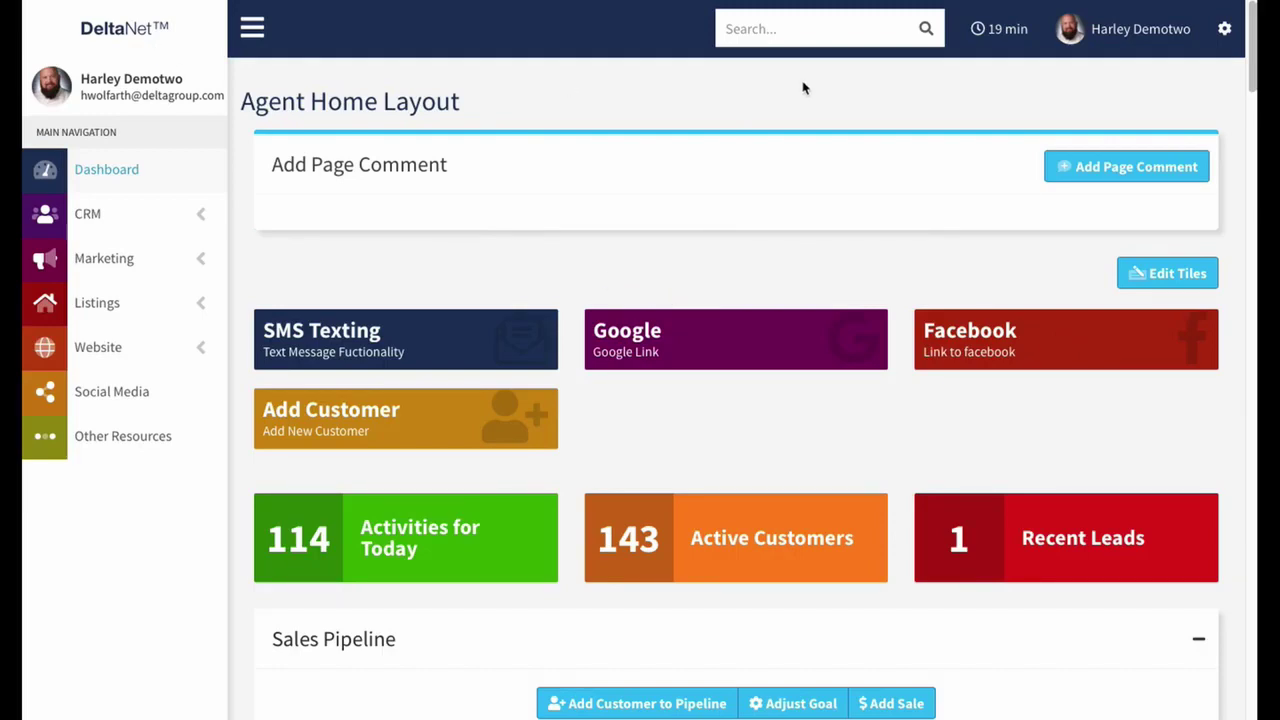
- Search the header for the customer's first name, then open the CRM Dashboard from the sidebar
click(752, 30)
text(susannah)
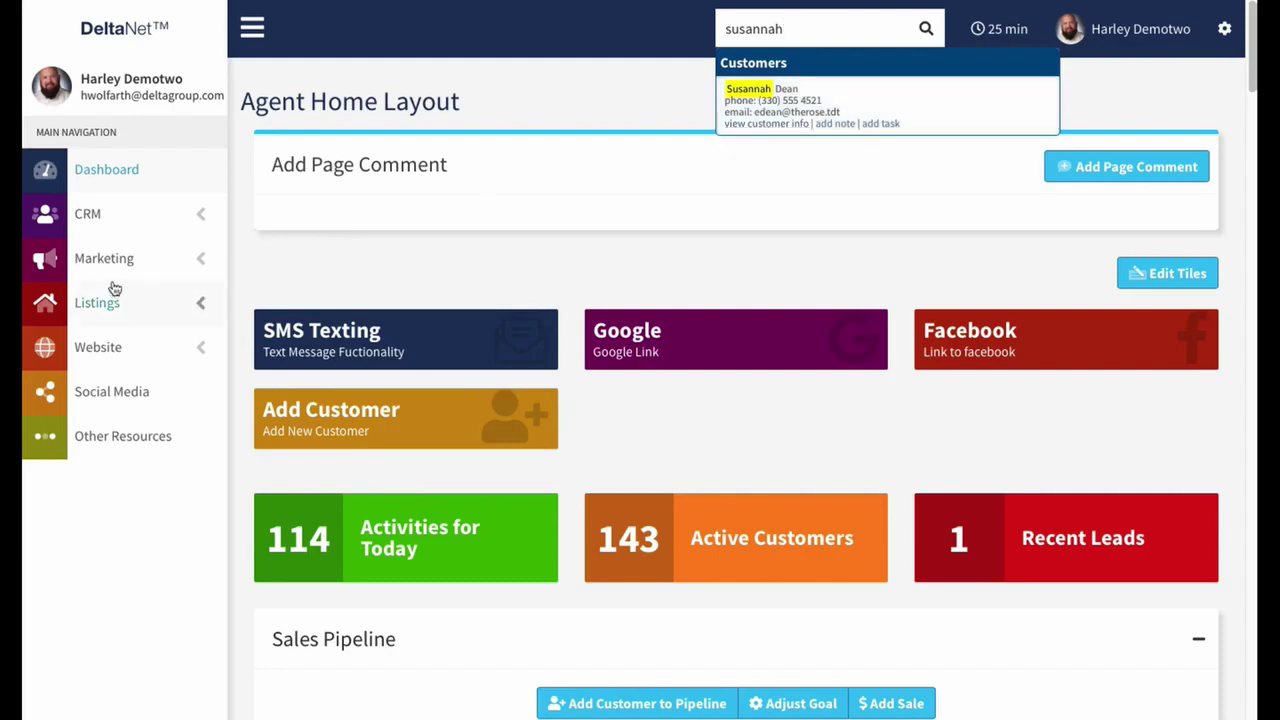
click(88, 220)
scroll(535, 308, down, 1)
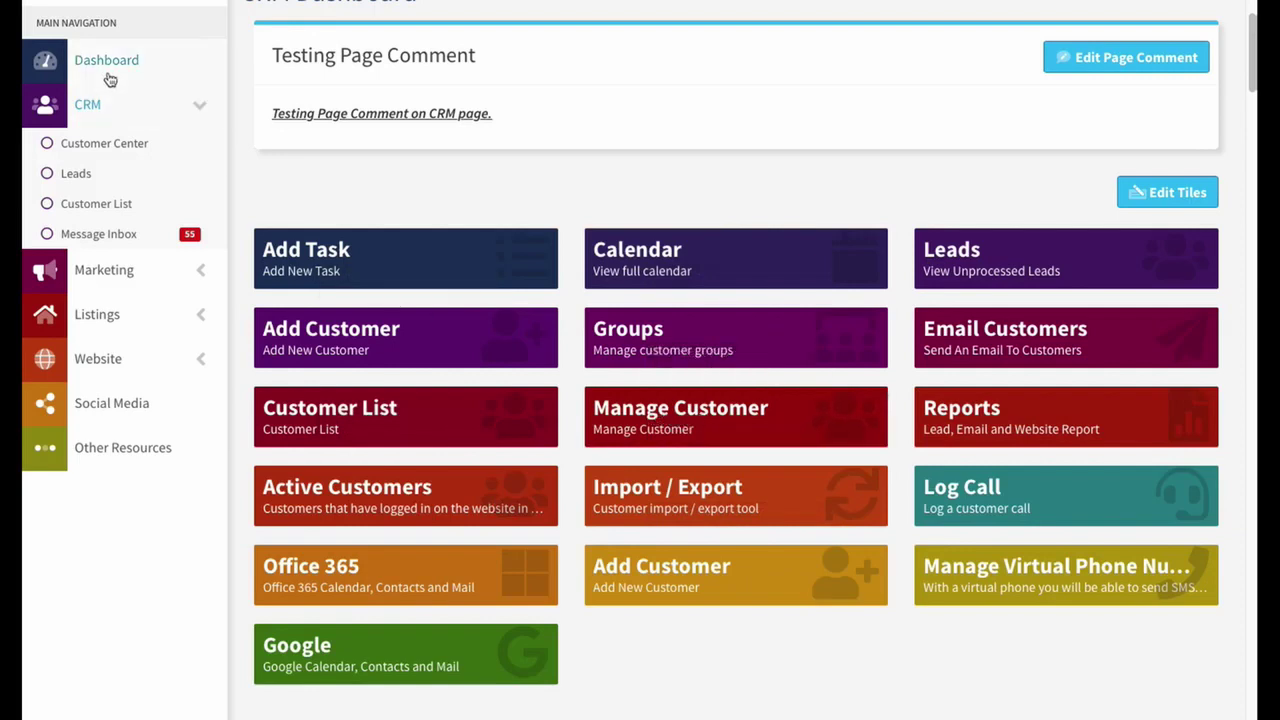
- Open Customer Center and browse its Hot/New Customers and Customer Detailed List tables
click(117, 148)
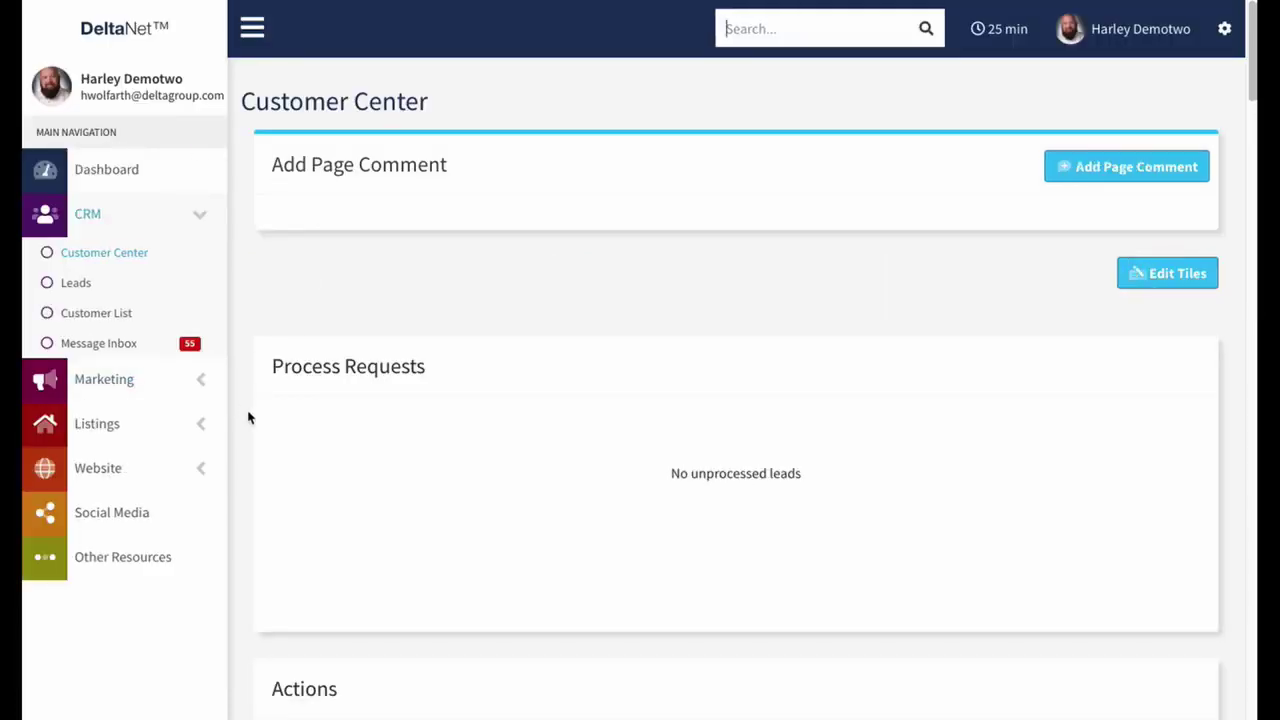
scroll(249, 418, down, 6)
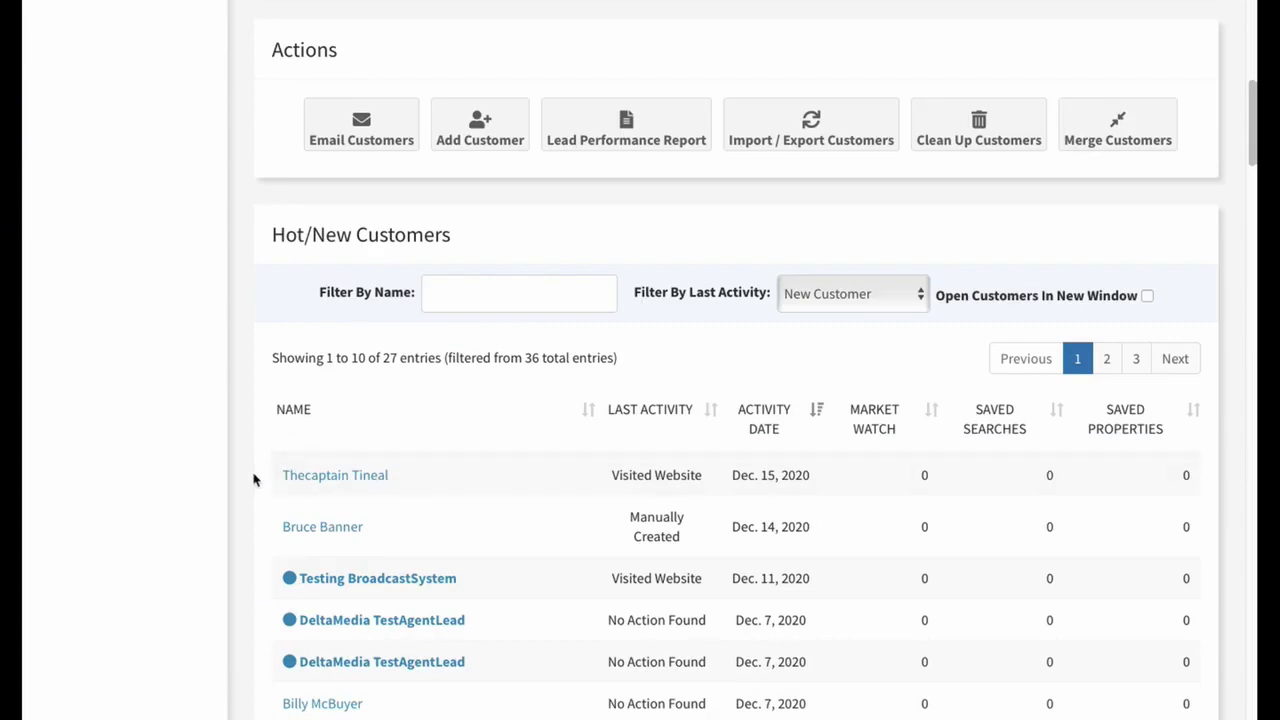
scroll(255, 480, down, 4)
scroll(253, 480, down, 14)
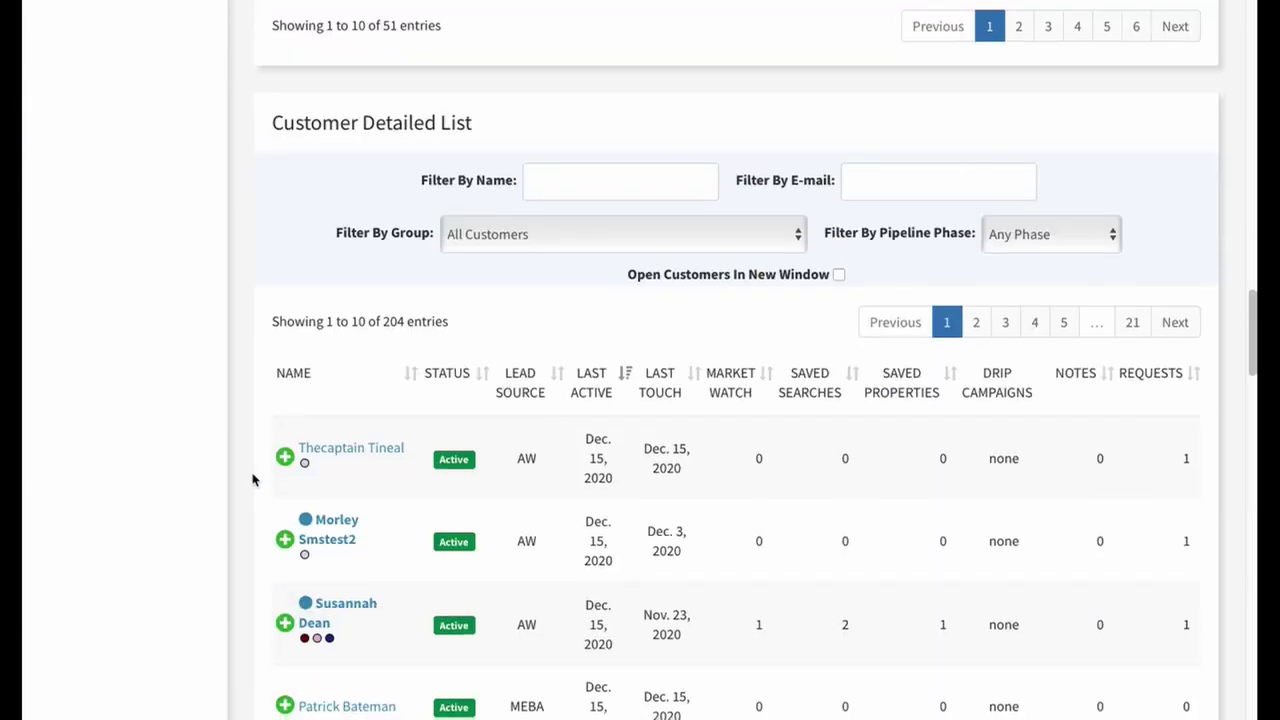
scroll(253, 480, up, 1)
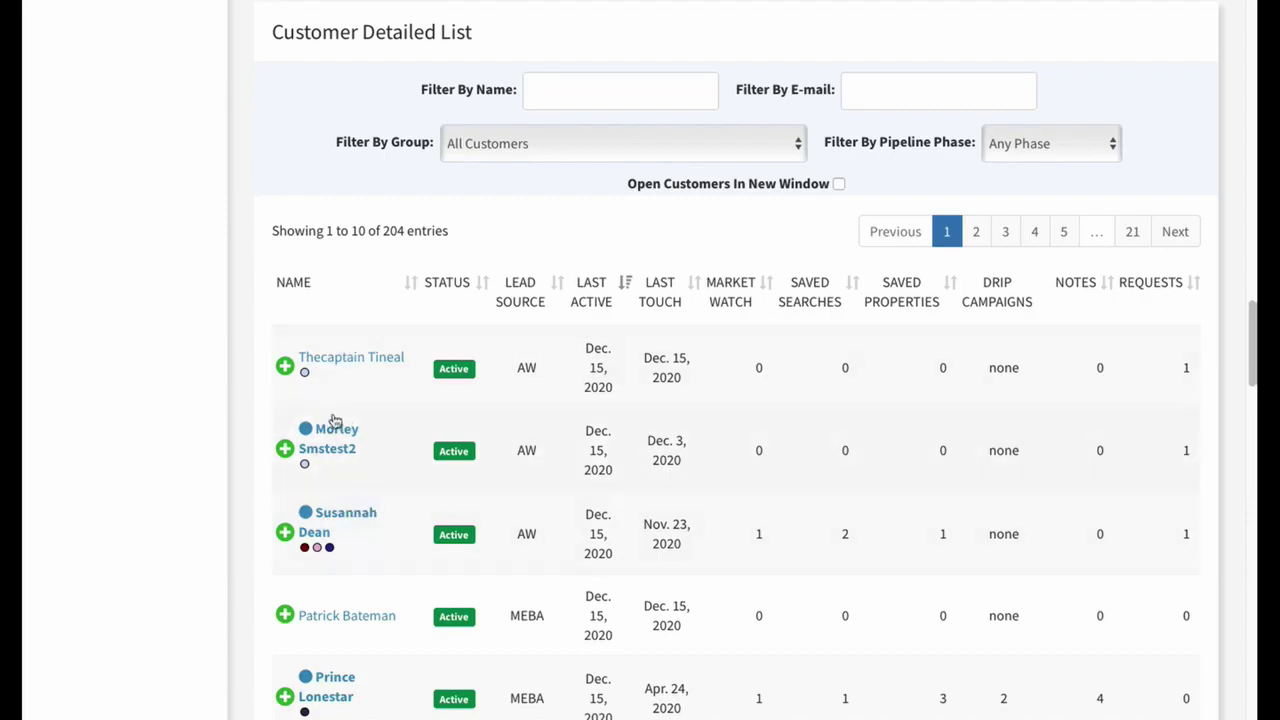
scroll(272, 434, up, 20)
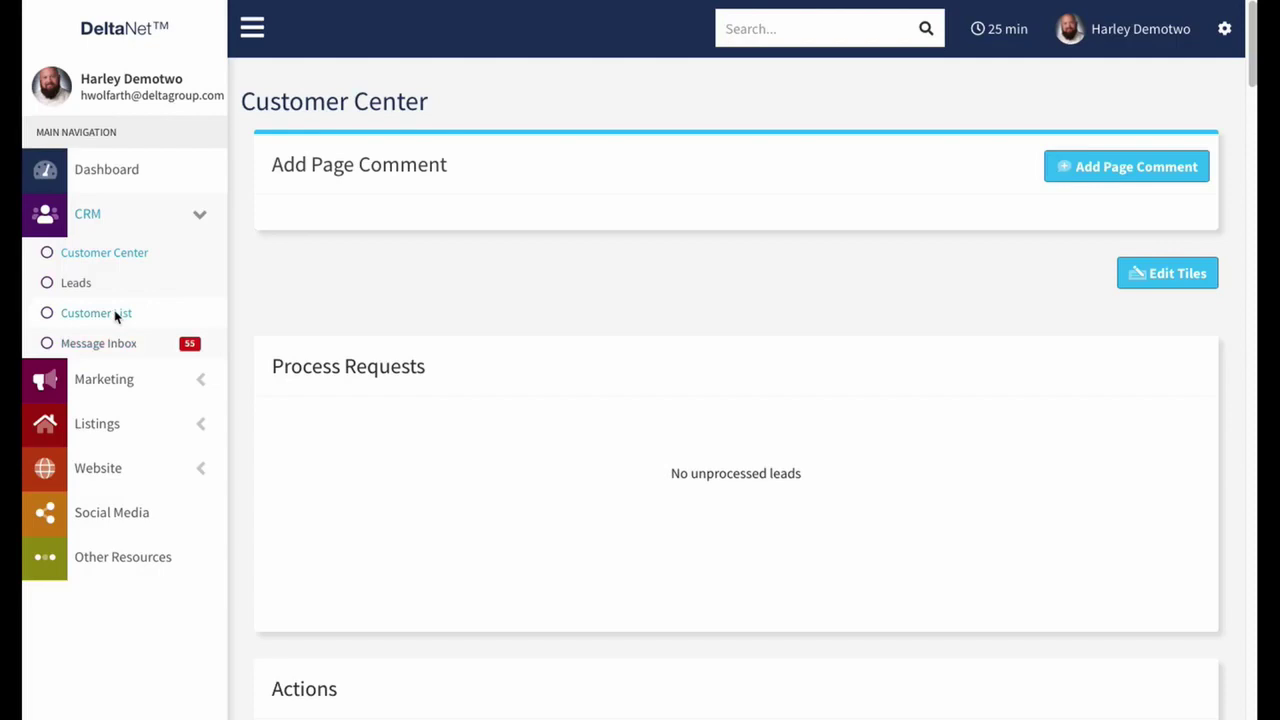
- Open Customer List, check the first customer's Actions menu, then search by the customer's first name
click(96, 313)
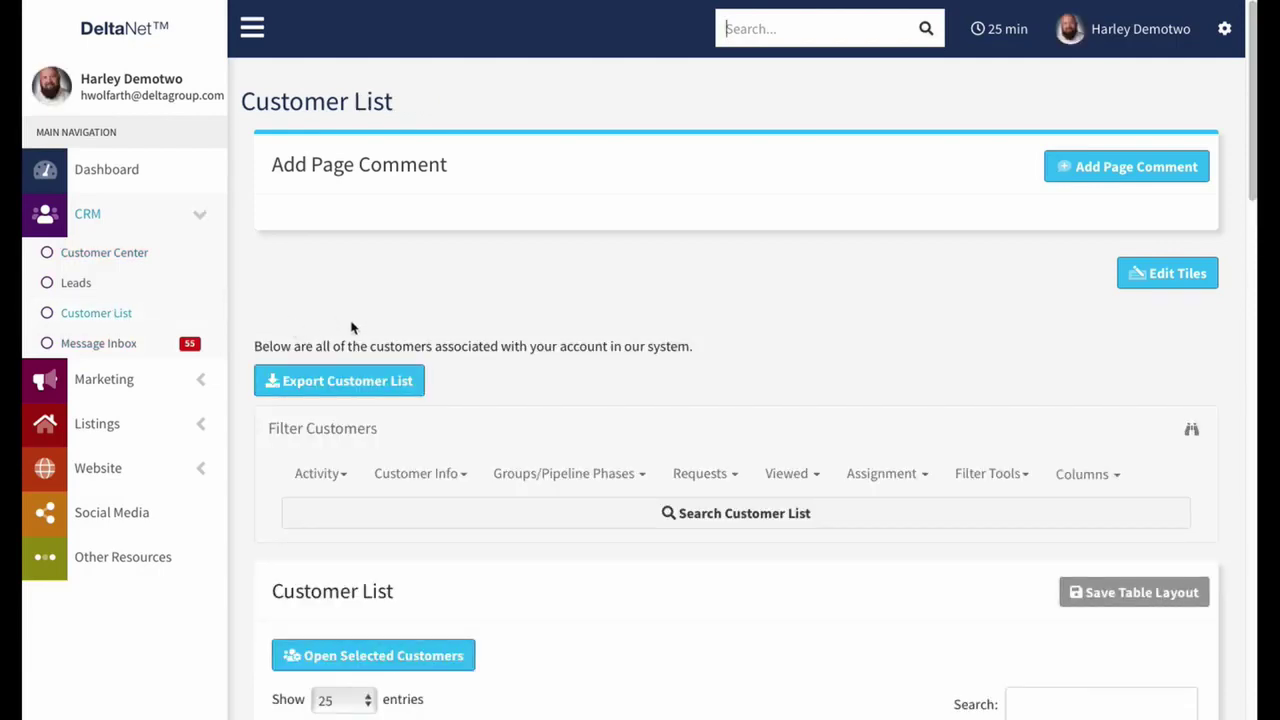
scroll(520, 497, down, 3)
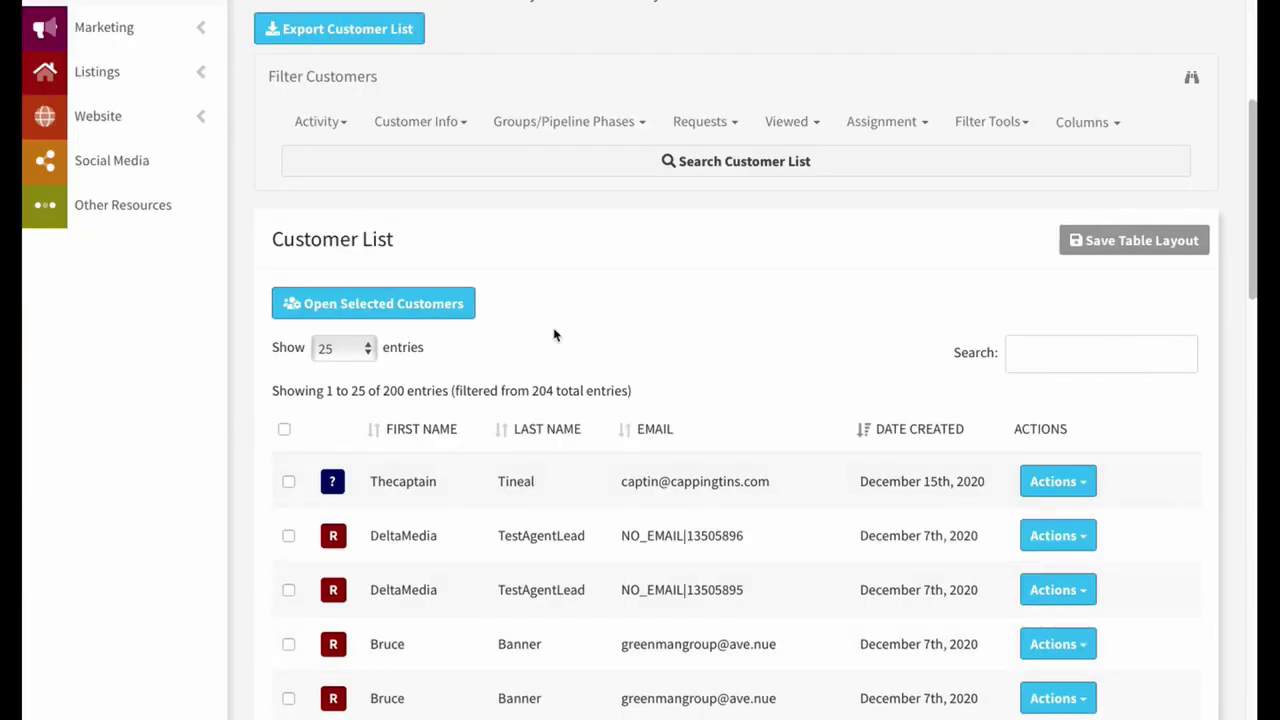
click(1084, 484)
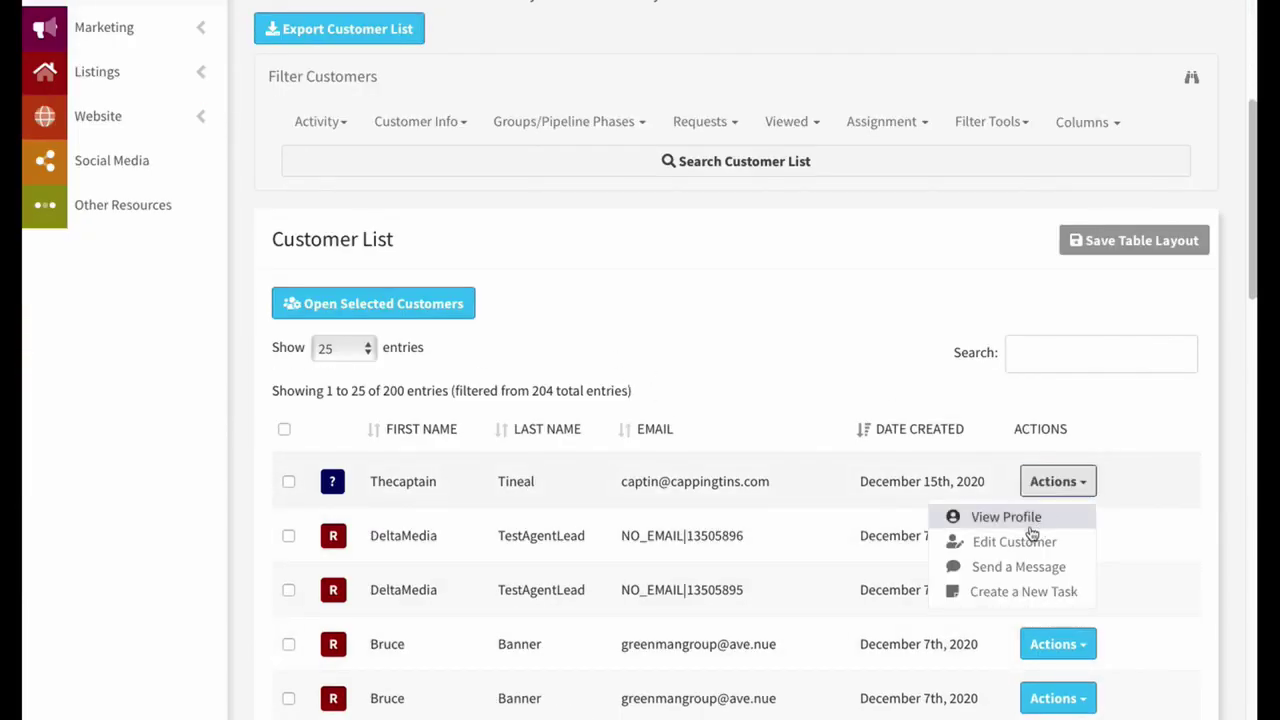
scroll(830, 525, up, 4)
click(767, 29)
text(susannah)
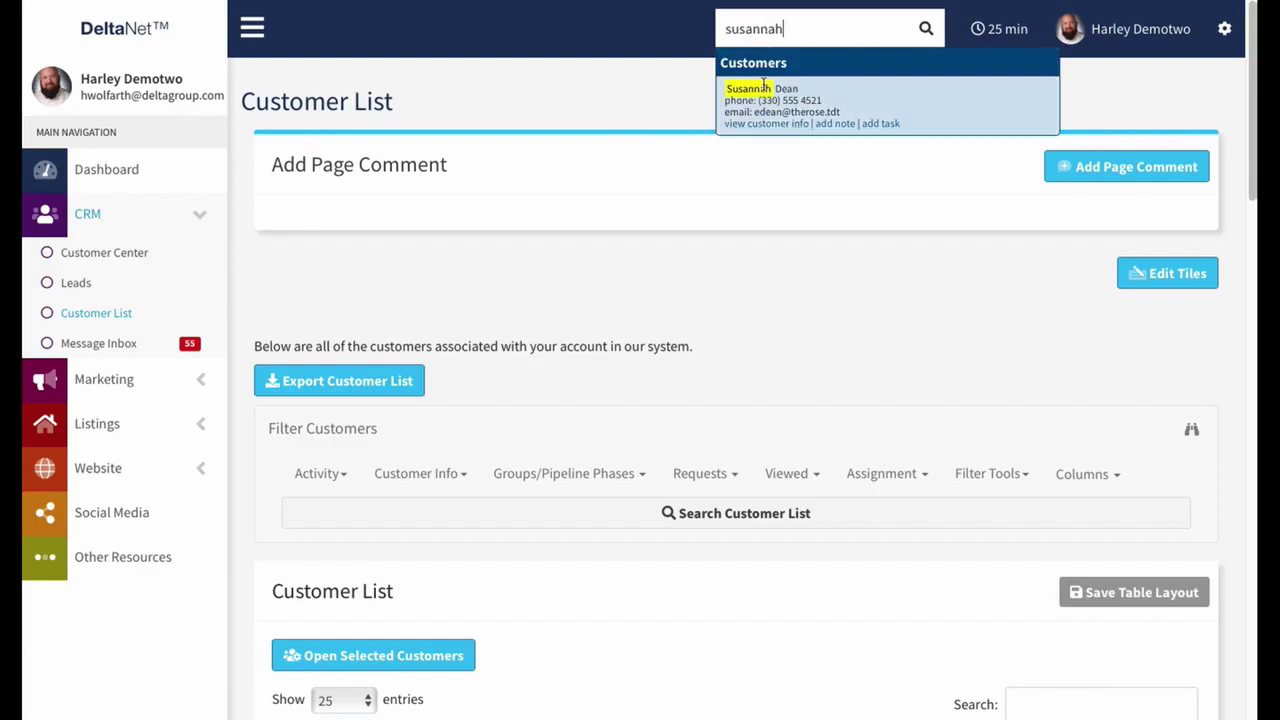
- Open the matching customer's profile from the search suggestion and review her groups and notes
click(762, 128)
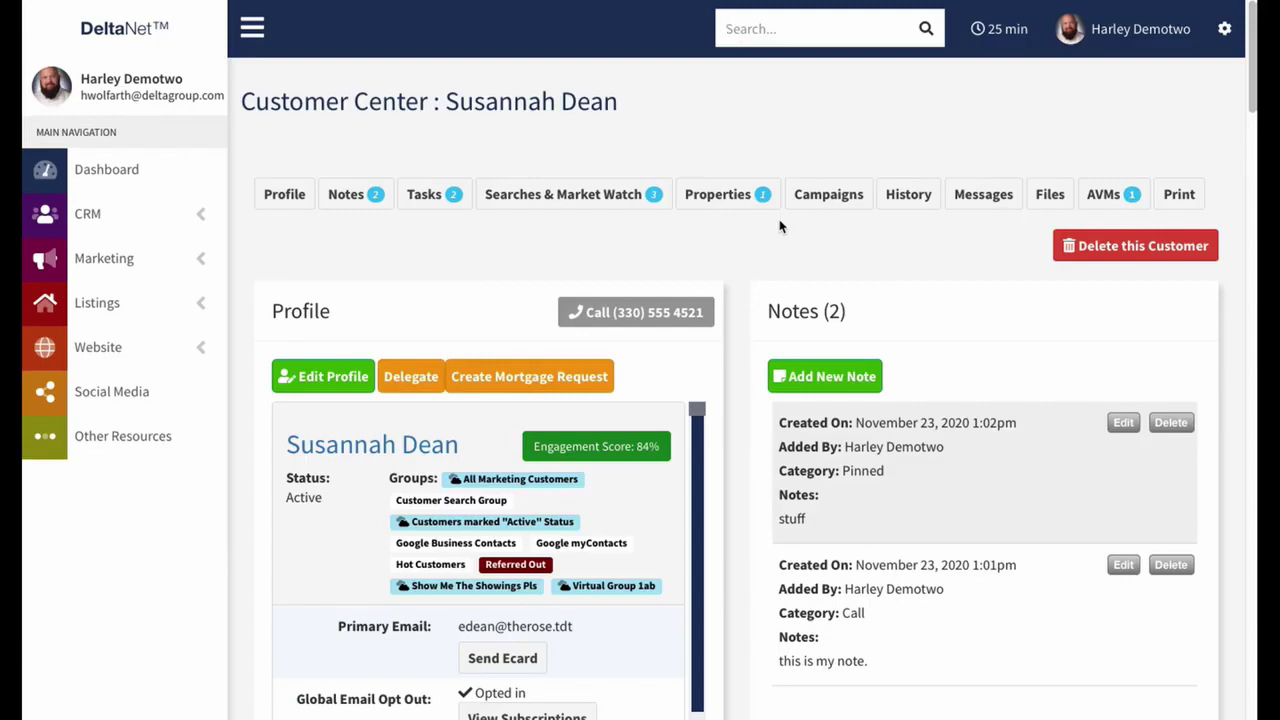
scroll(760, 274, down, 2)
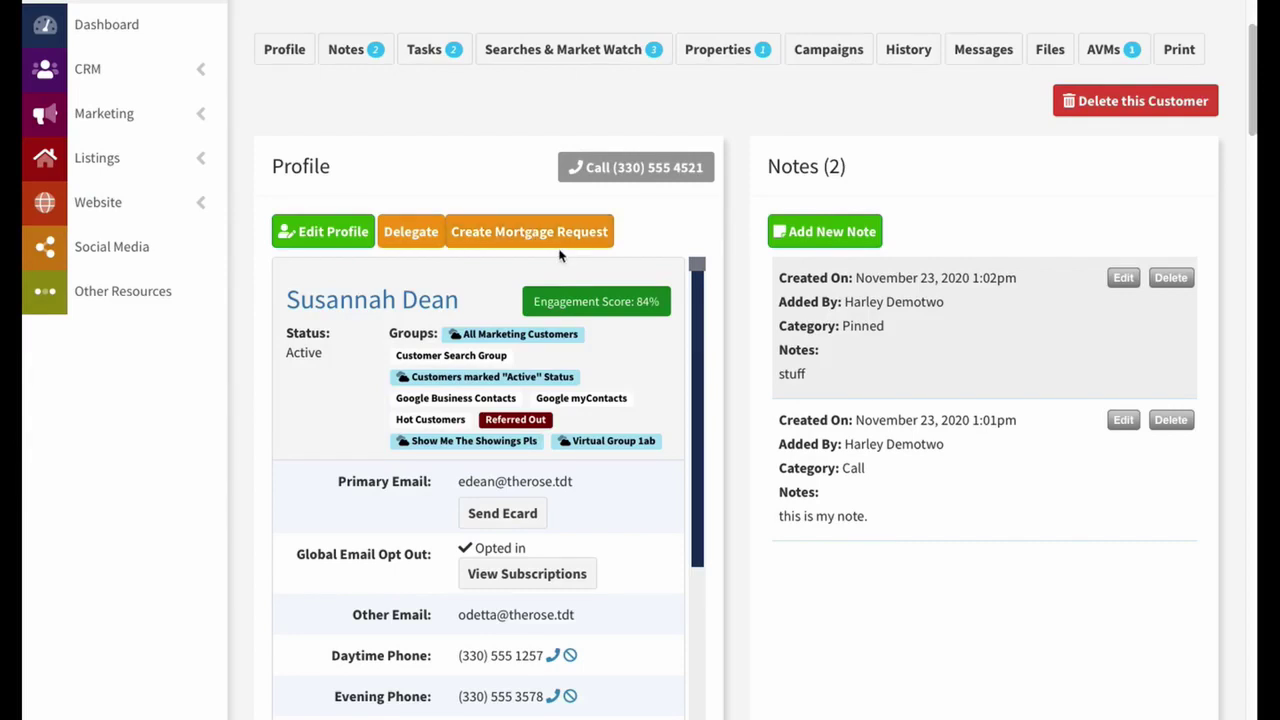
- In Edit Profile, remove Hot Customers from Groups and leave Pipeline Phase unset
click(307, 236)
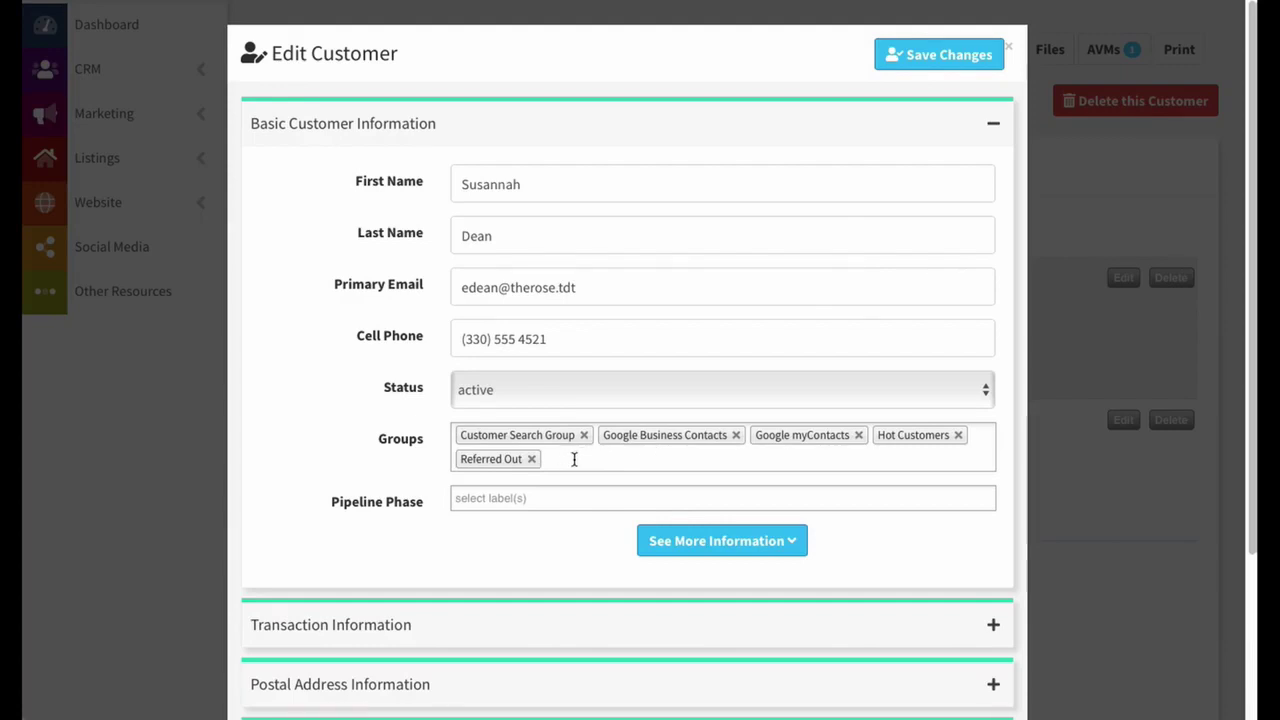
click(958, 435)
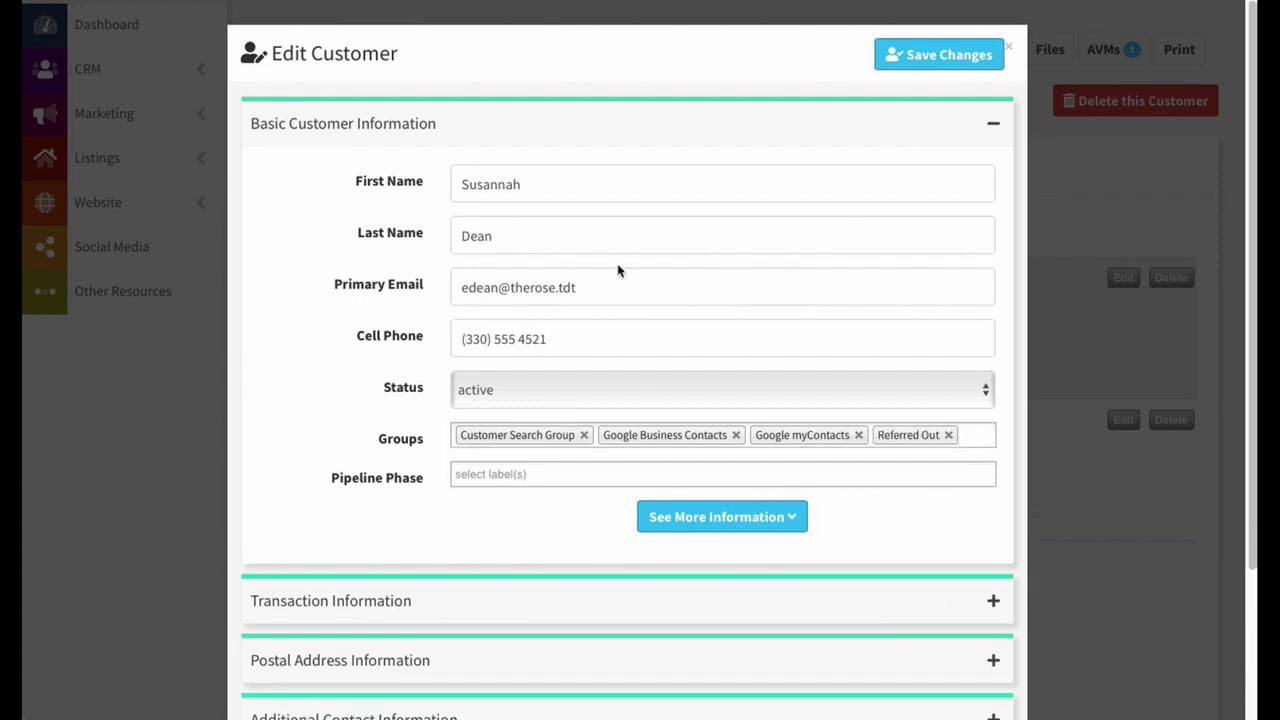
click(975, 442)
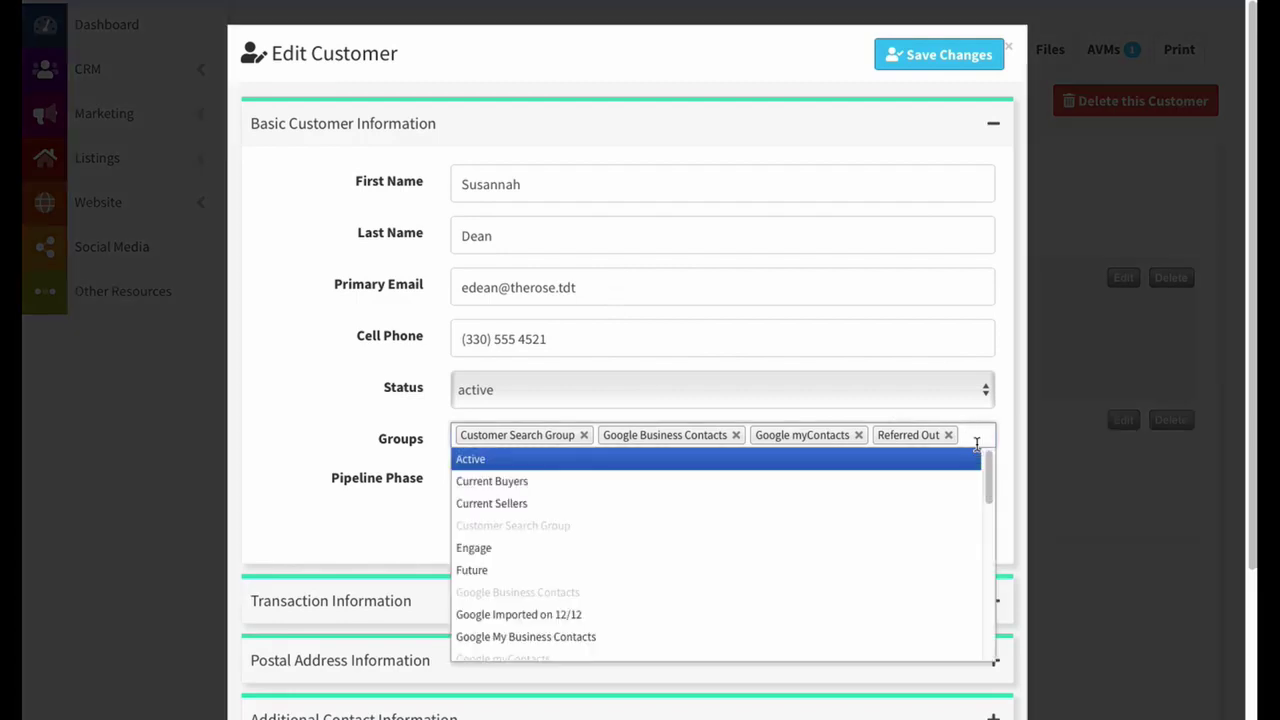
text(hot)
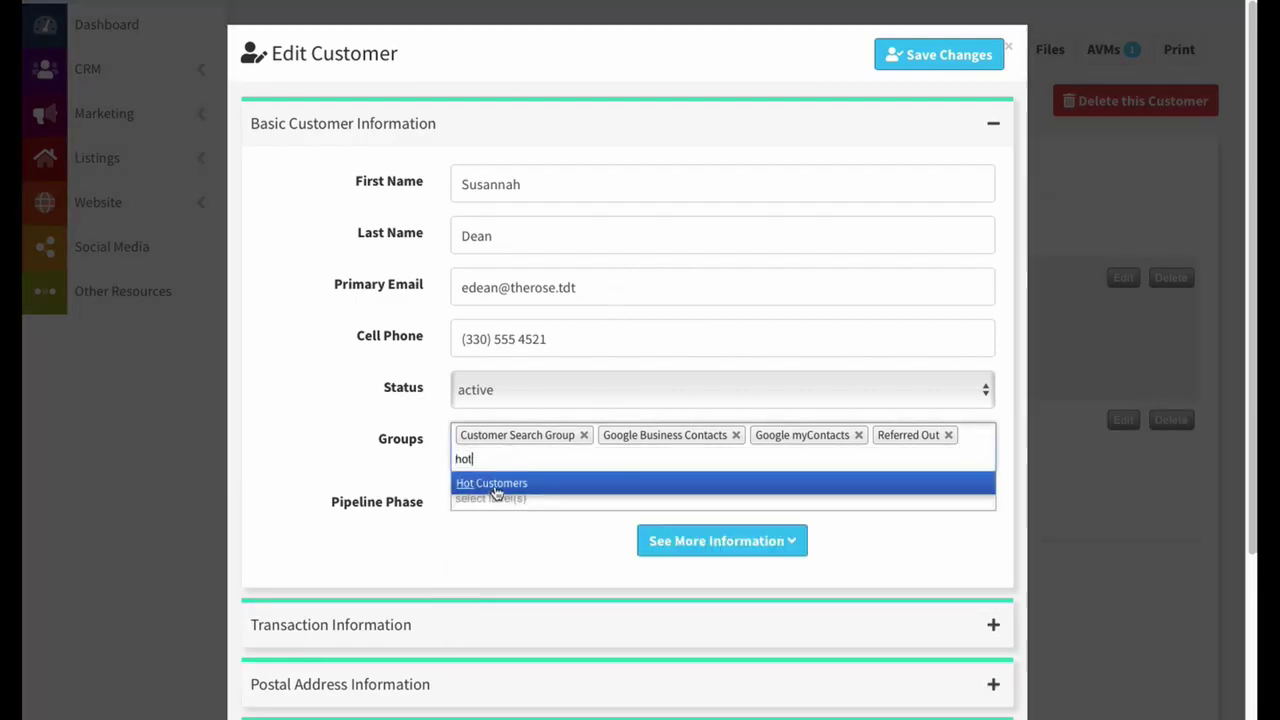
click(492, 486)
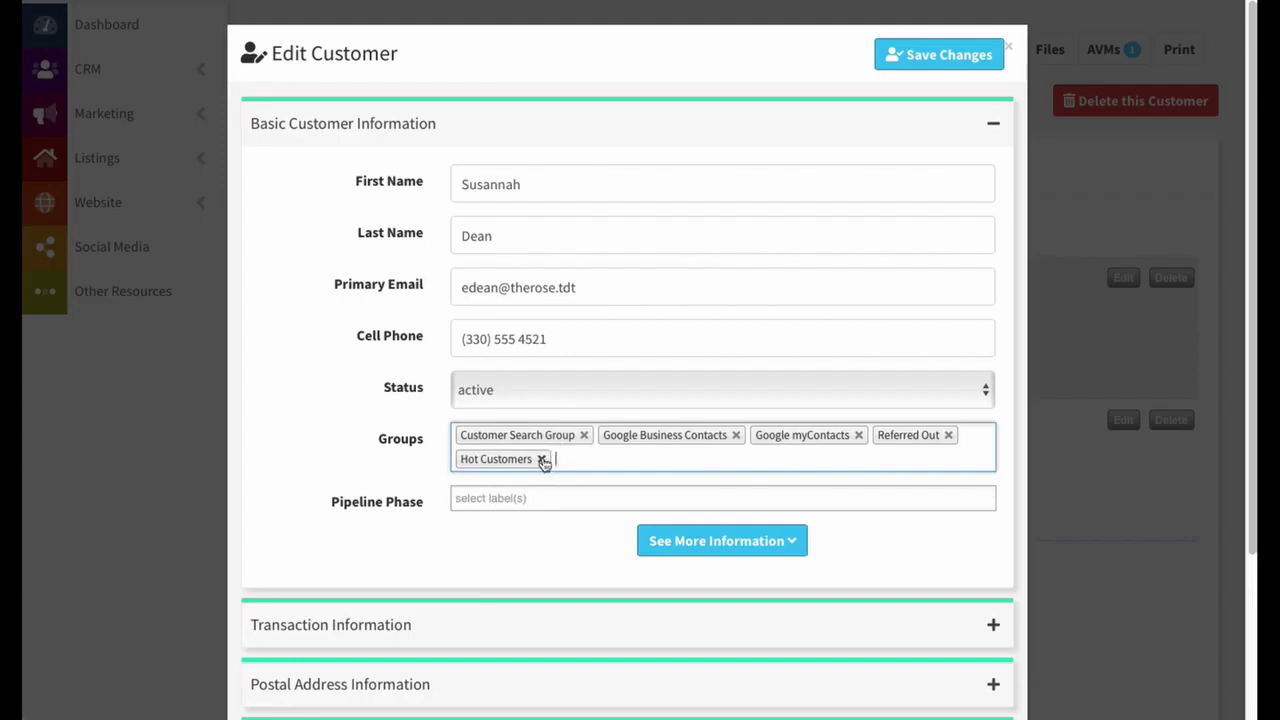
click(541, 459)
click(476, 476)
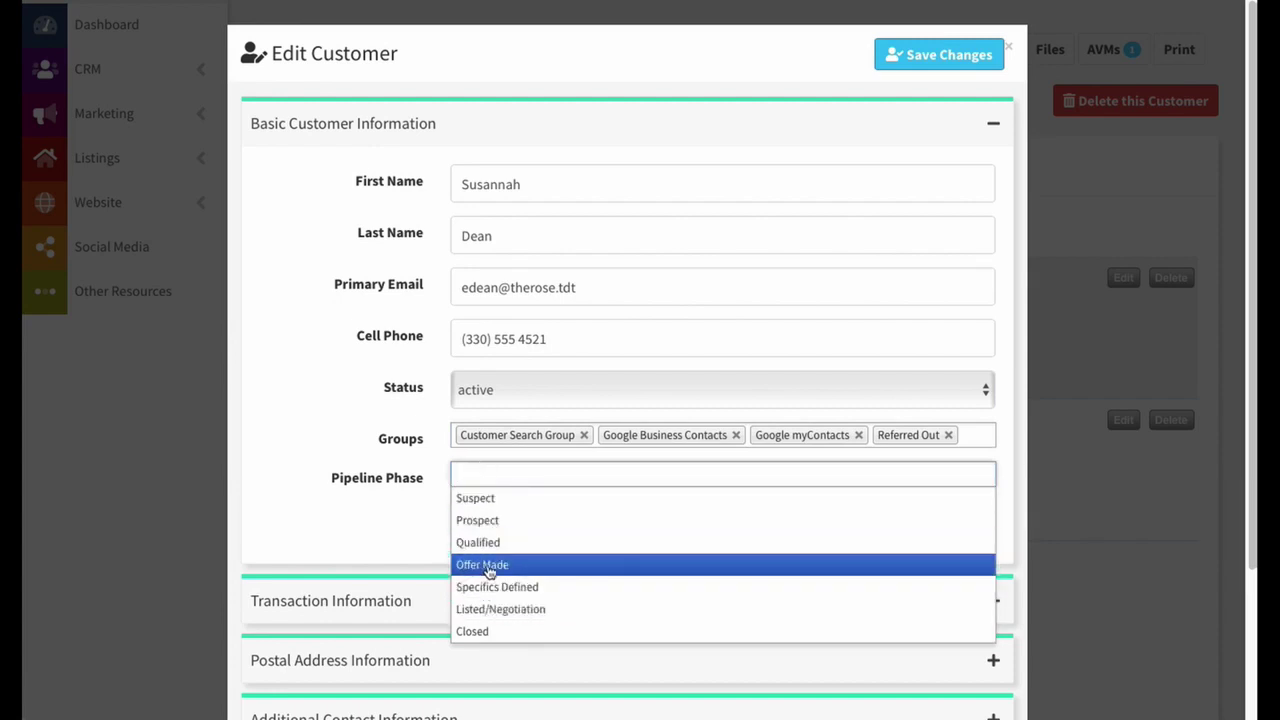
click(410, 532)
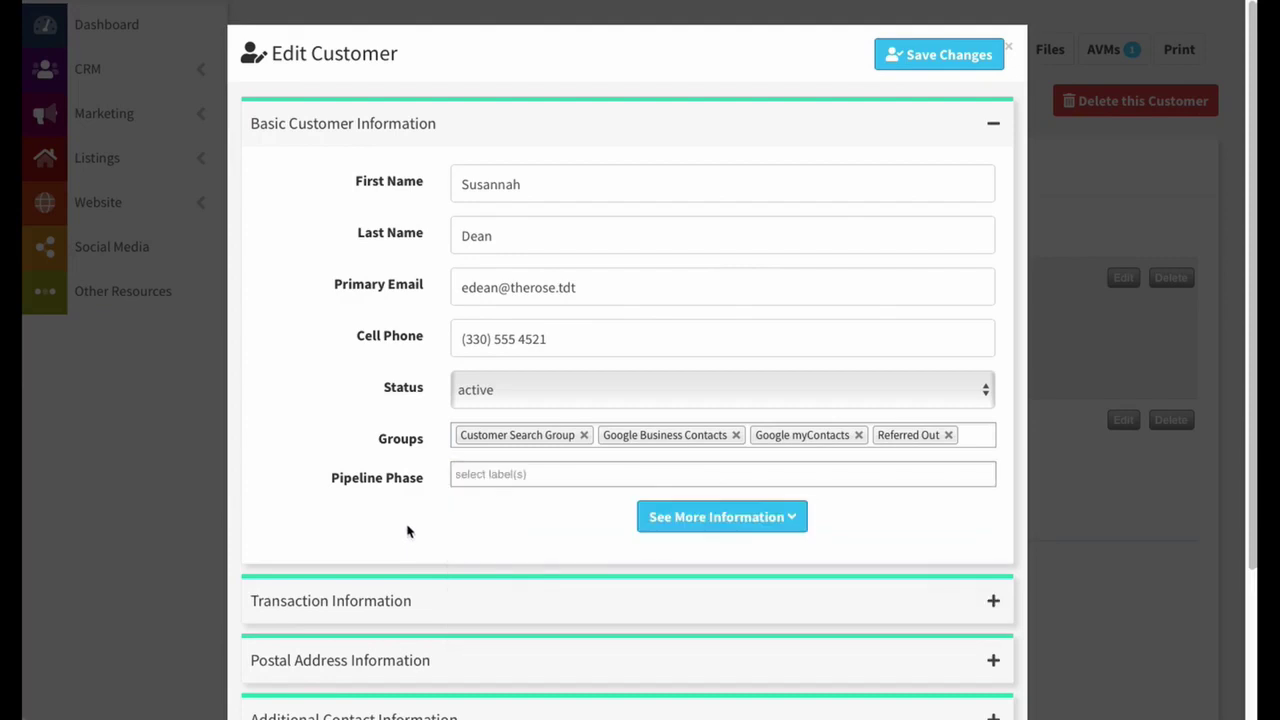
- Reveal the extra fields (Company Name, Job Title, Birthday, Keywords, Global Email Opt-Out) and browse them
click(771, 517)
scroll(780, 512, down, 2)
scroll(785, 511, down, 2)
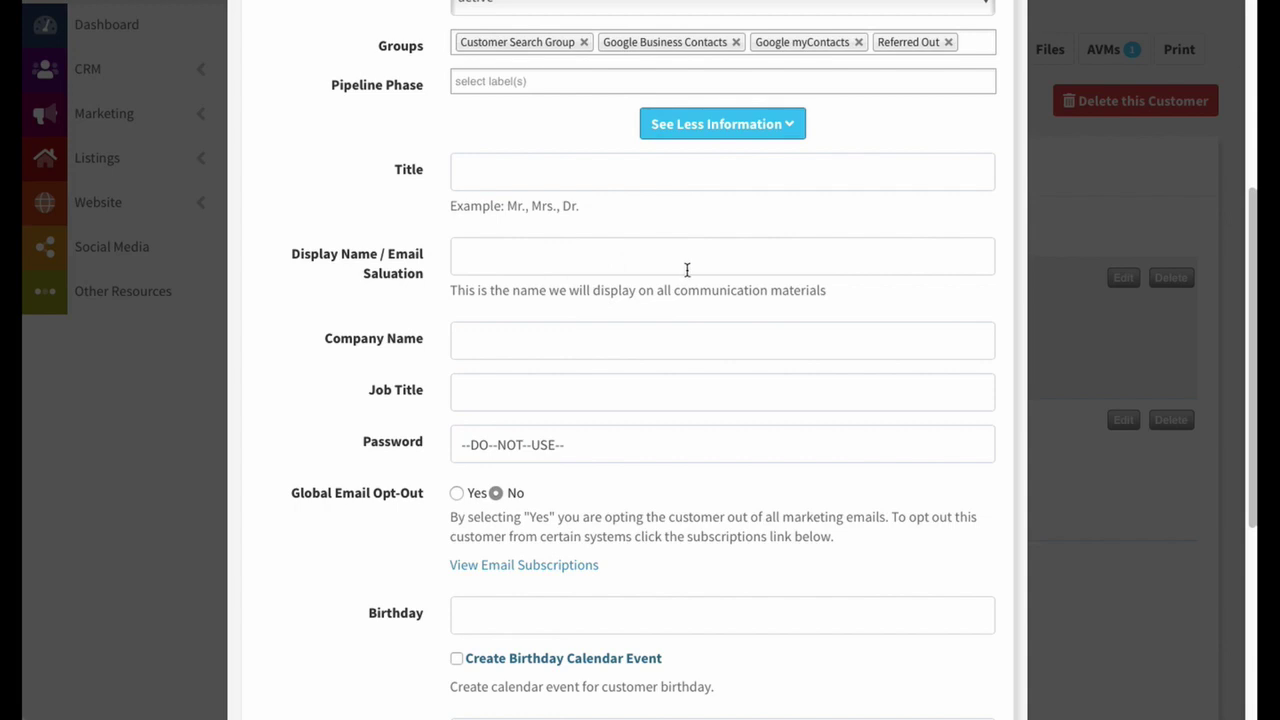
scroll(519, 252, up, 4)
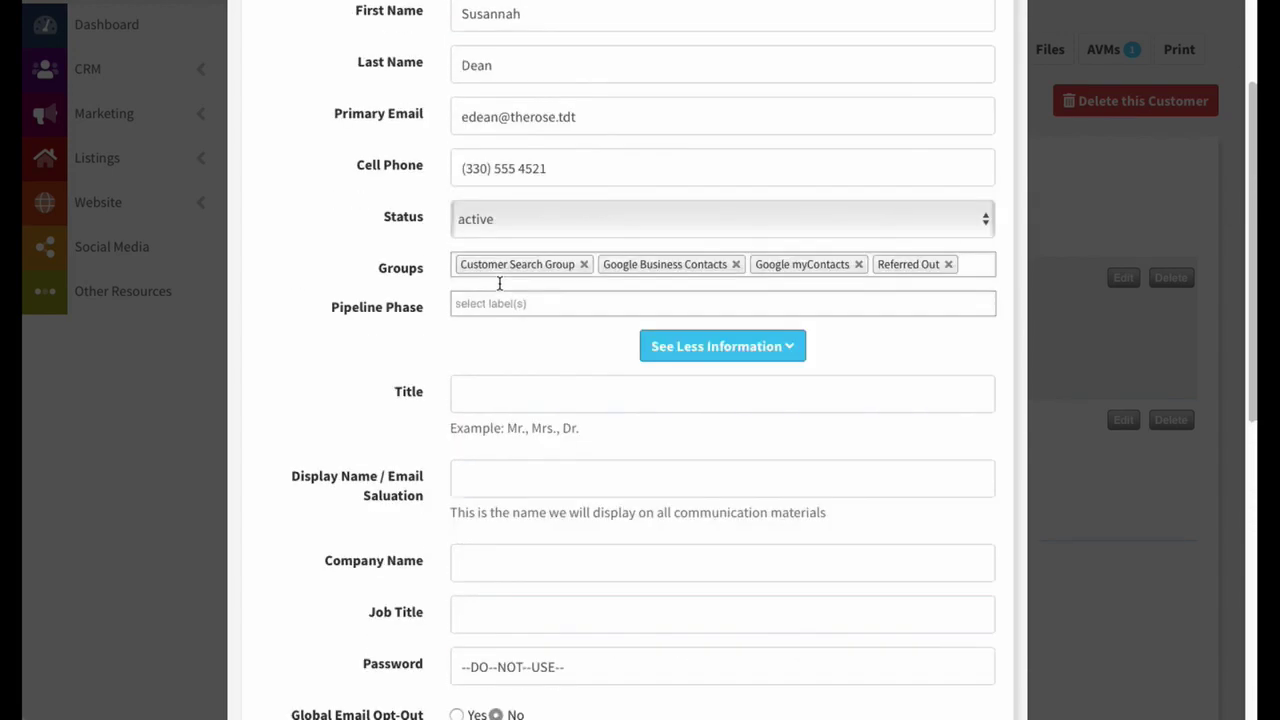
scroll(455, 427, down, 3)
scroll(484, 366, down, 2)
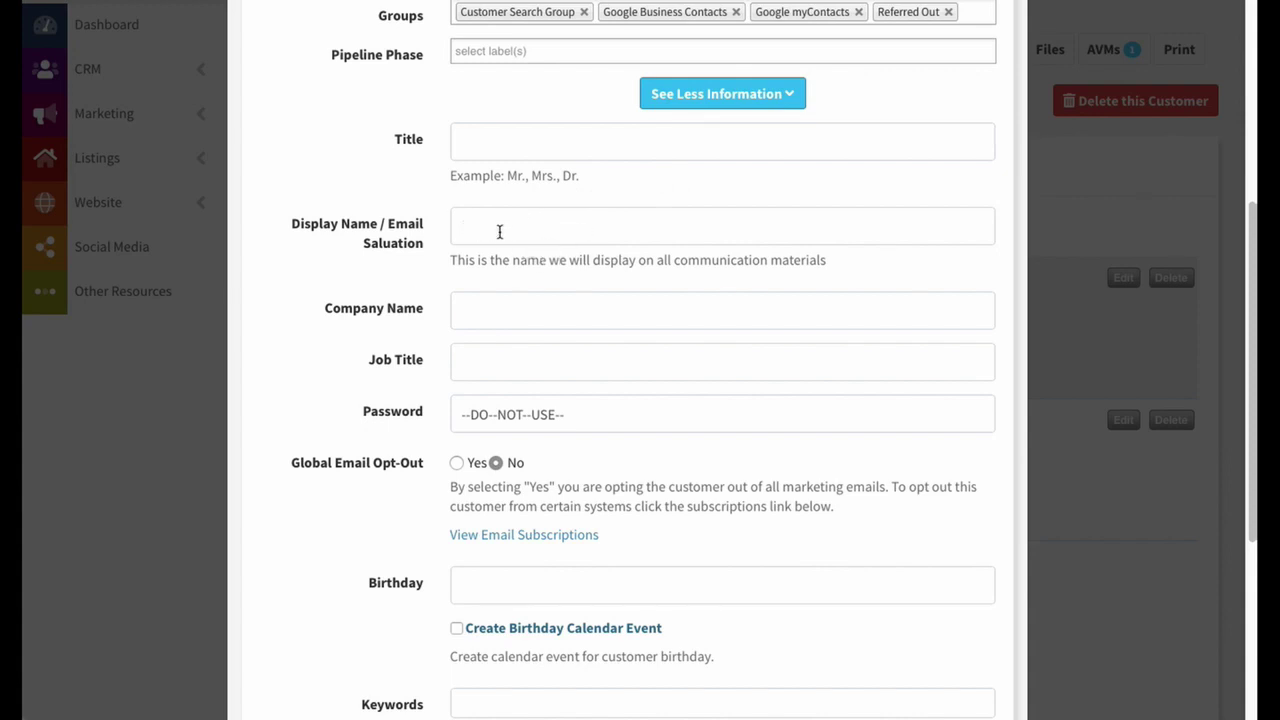
scroll(499, 231, down, 1)
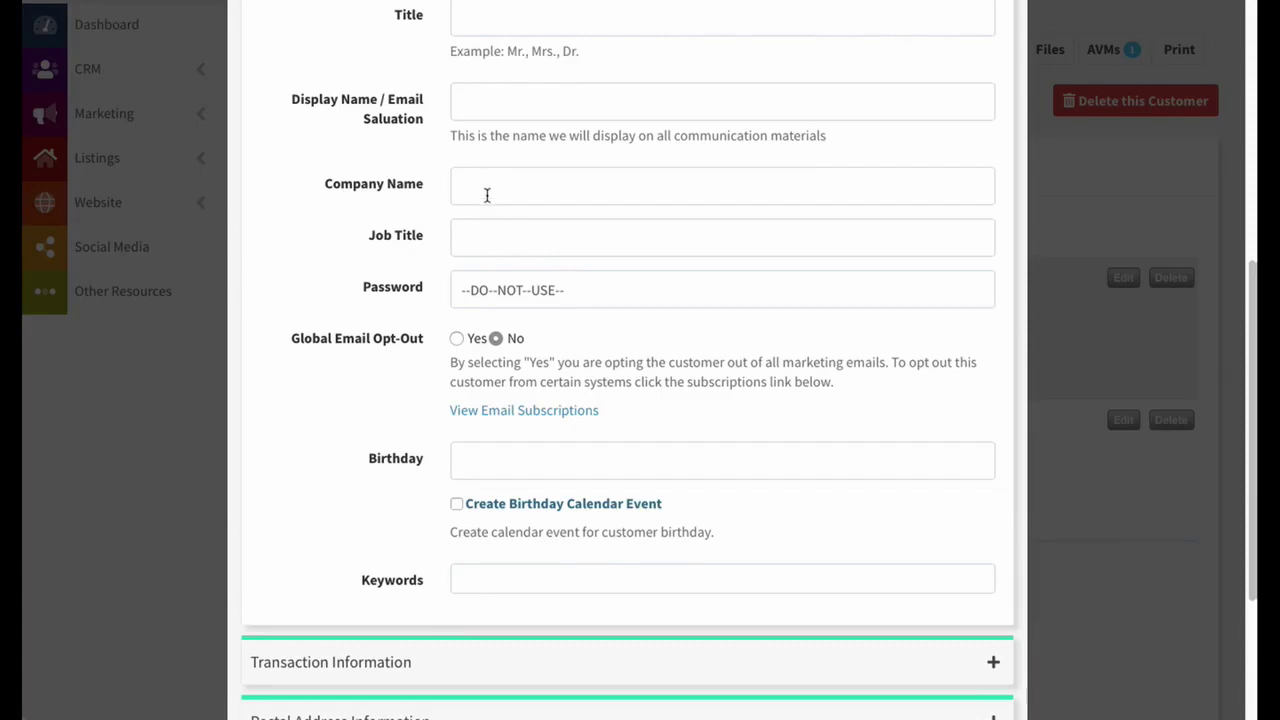
scroll(487, 186, down, 1)
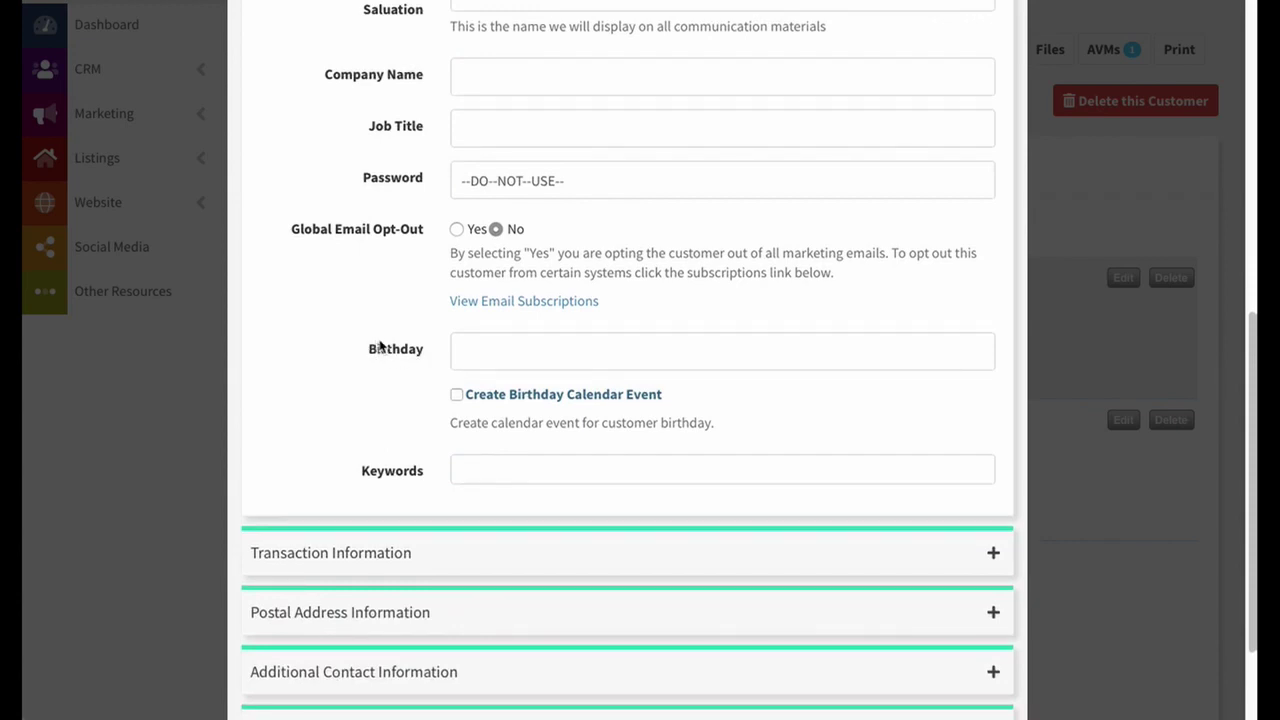
- Set the customer's Birthday to November 4 (11/04) with the date picker
click(477, 354)
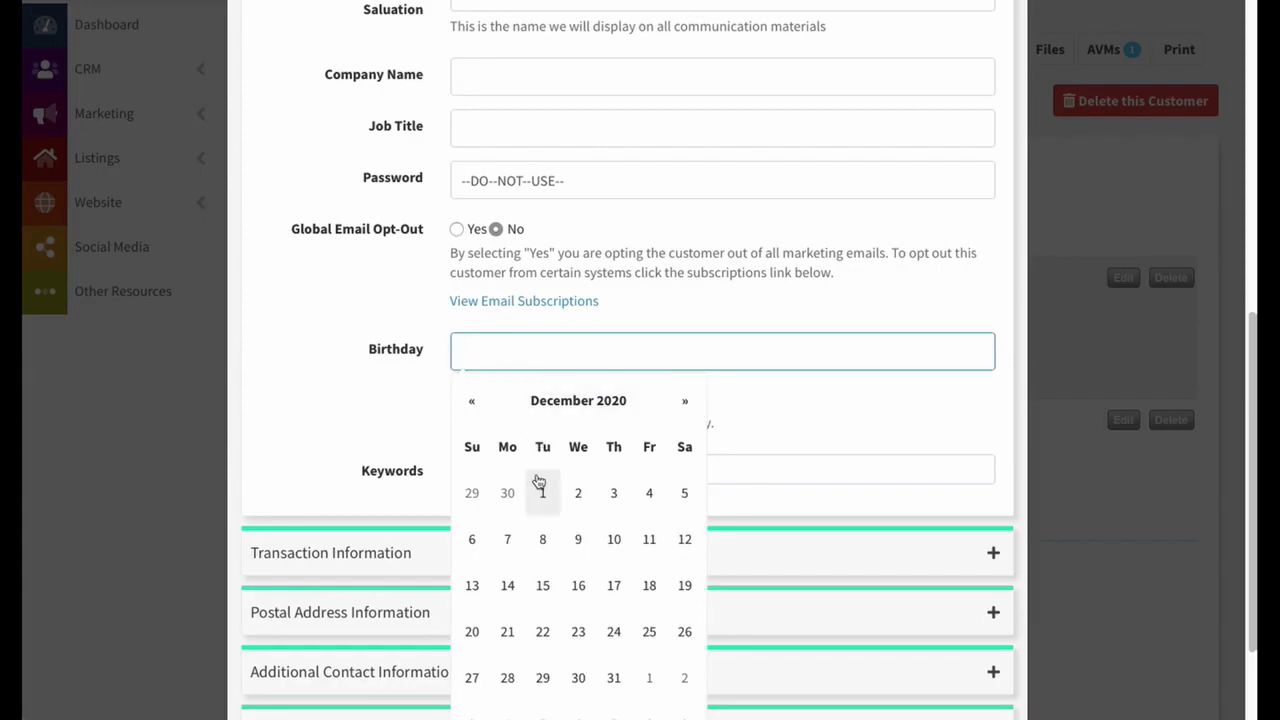
click(471, 403)
click(471, 403)
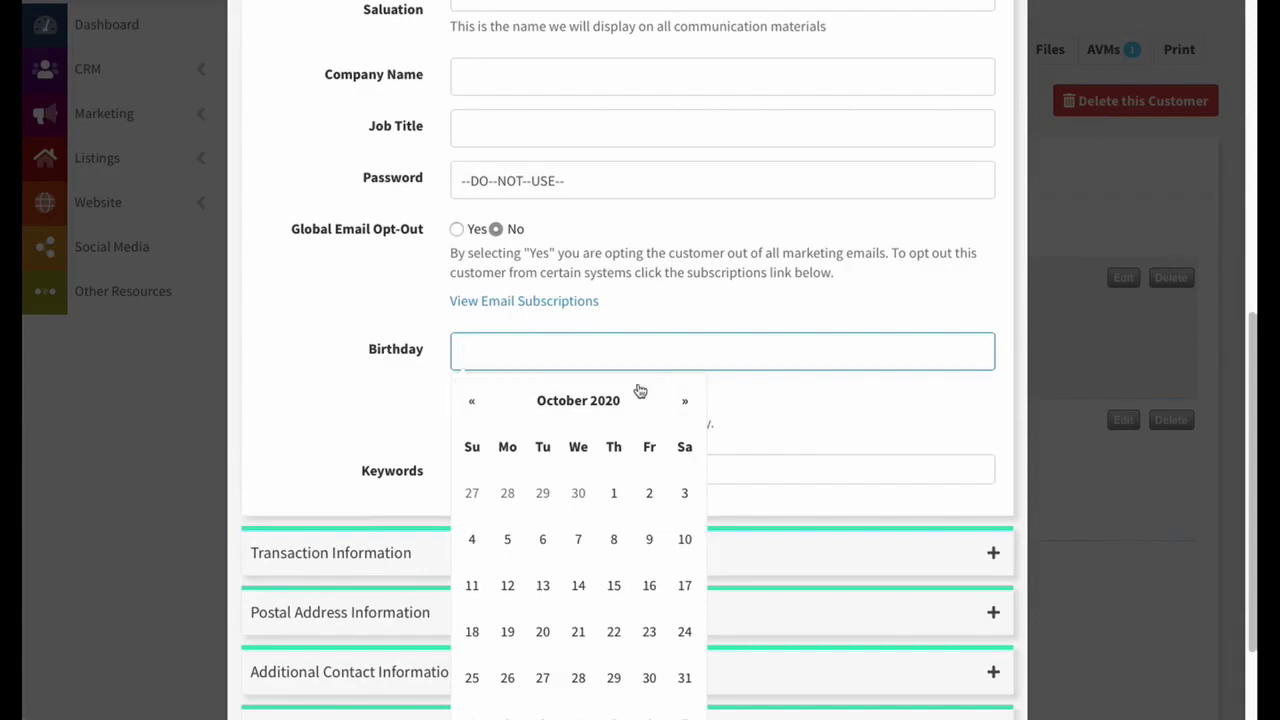
click(686, 405)
click(578, 539)
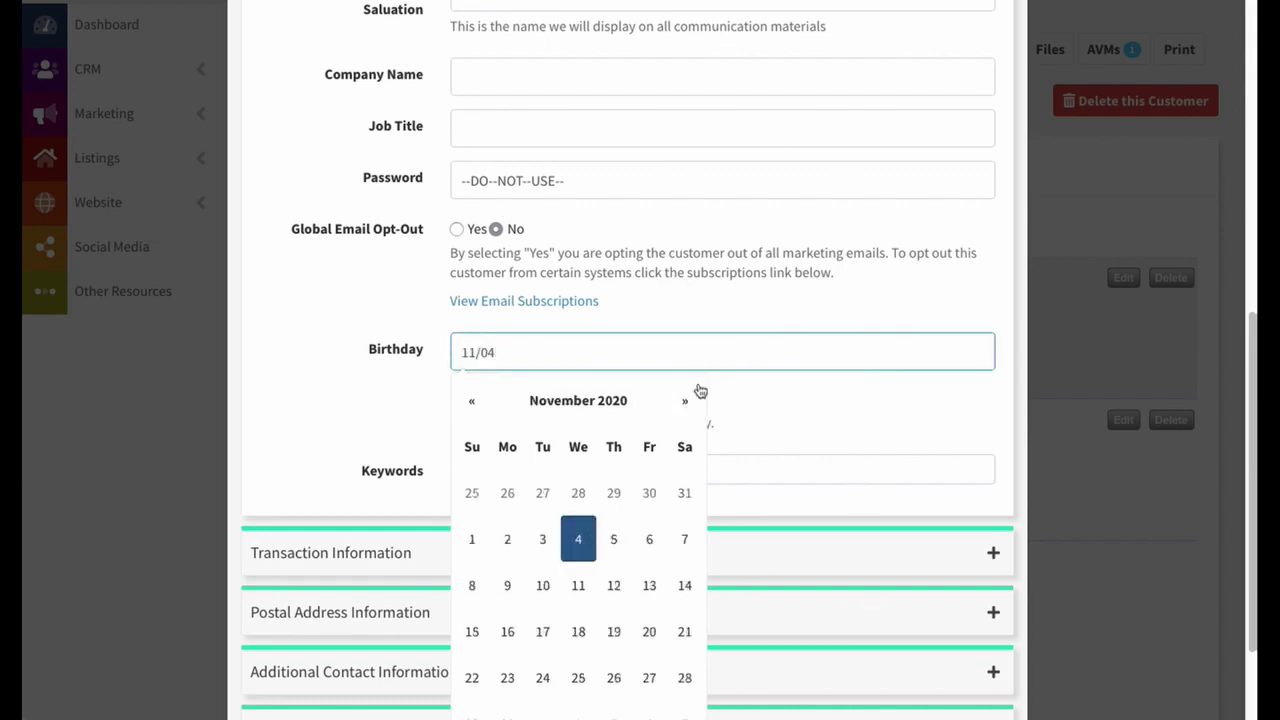
click(360, 368)
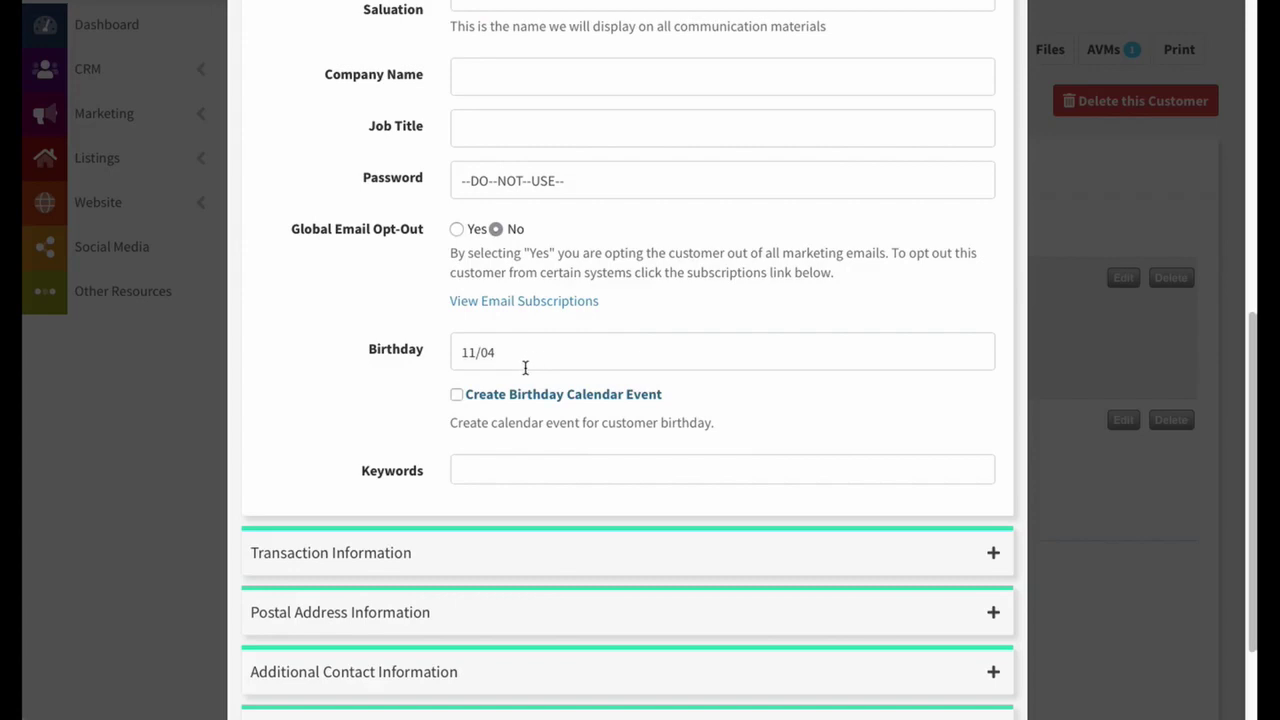
click(490, 468)
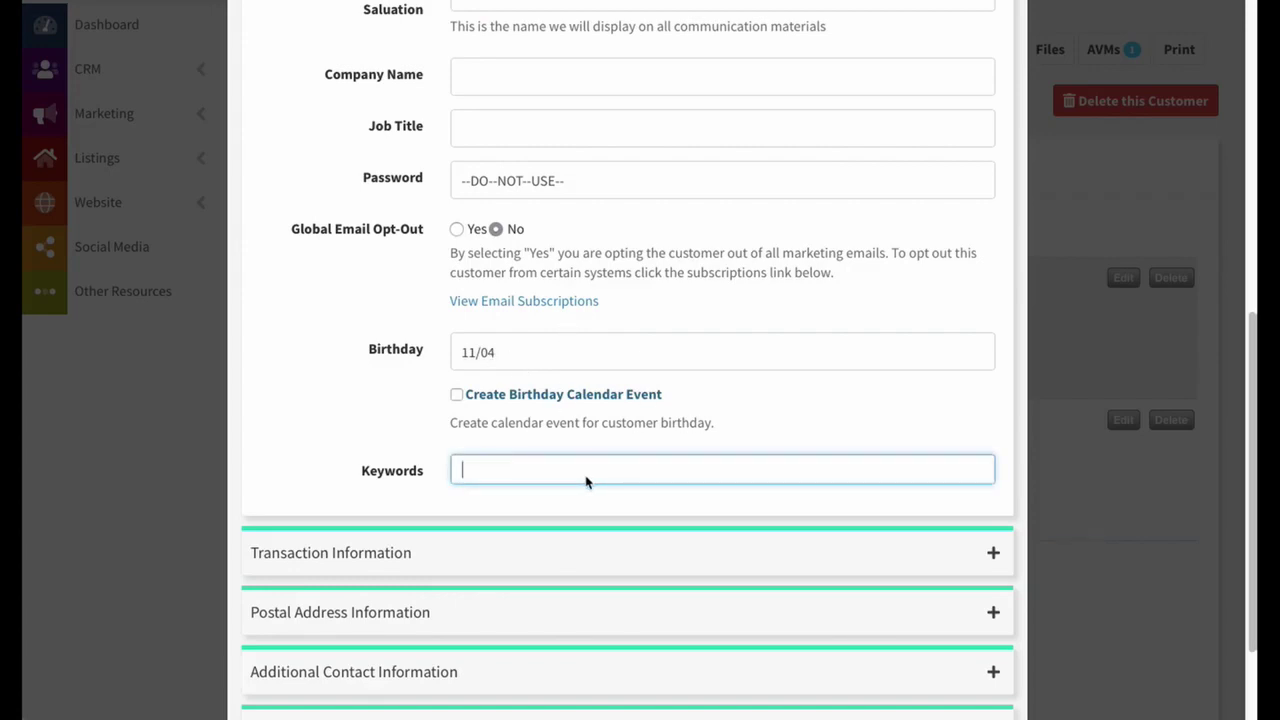
text(hot customer)
key(BackSpace)
key(BackSpace)
key(BackSpace)
key(BackSpace)
text(ertomer)
key(Return)
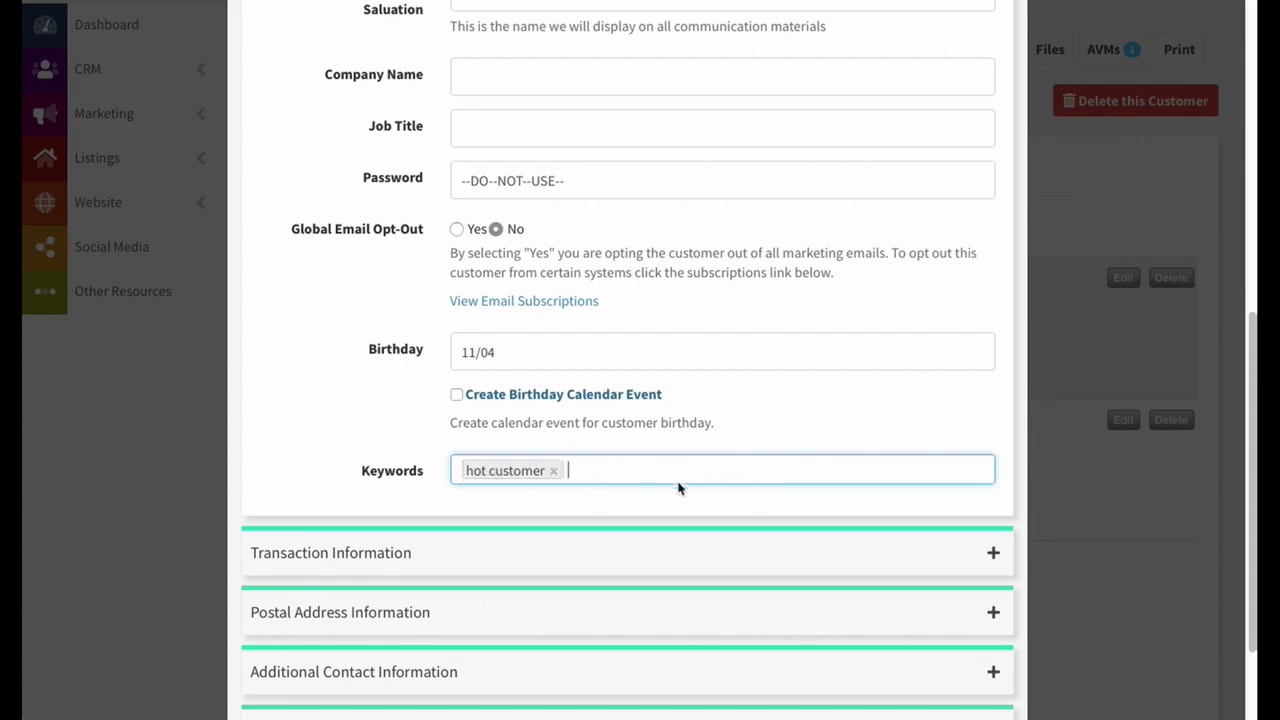
text(sdf)
click(608, 499)
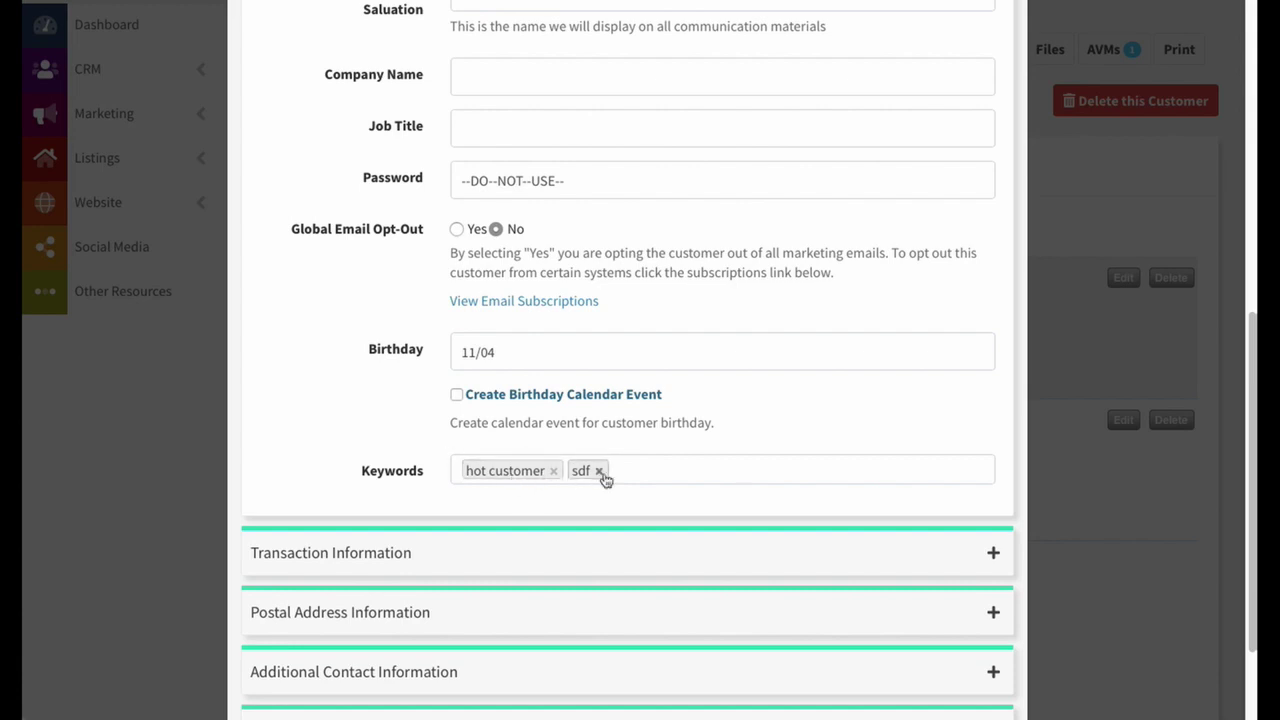
click(600, 472)
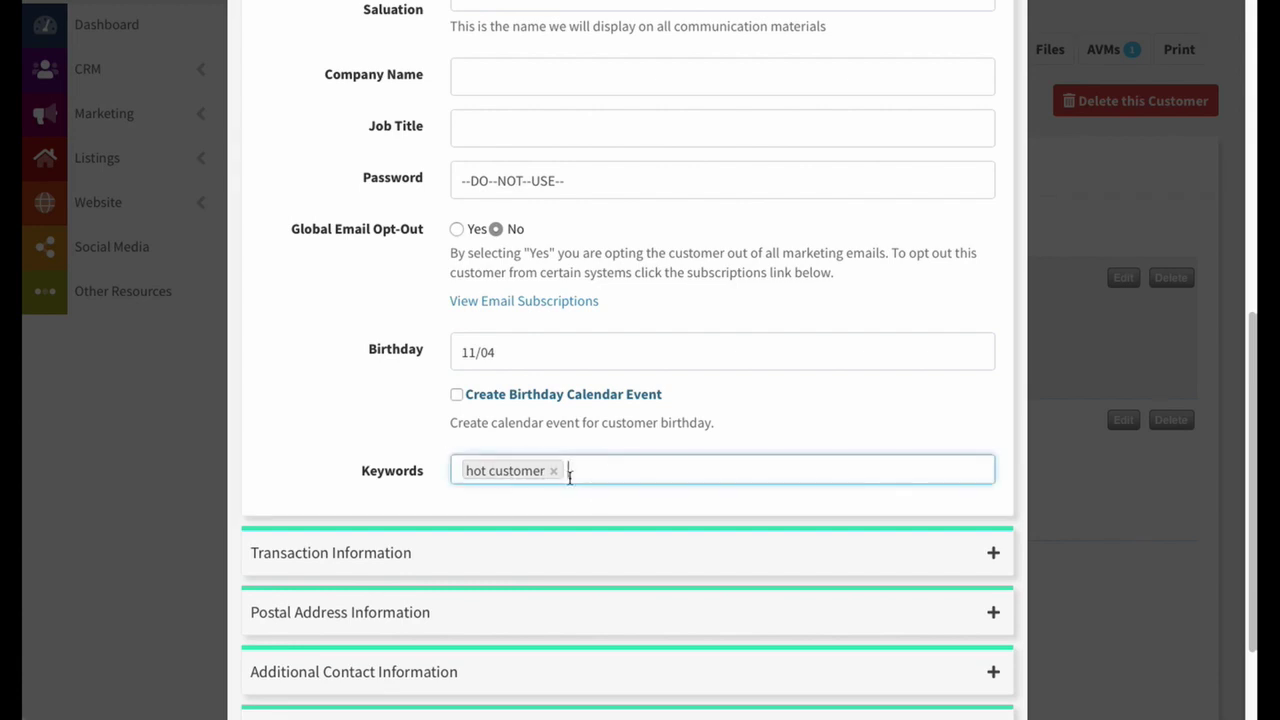
click(554, 472)
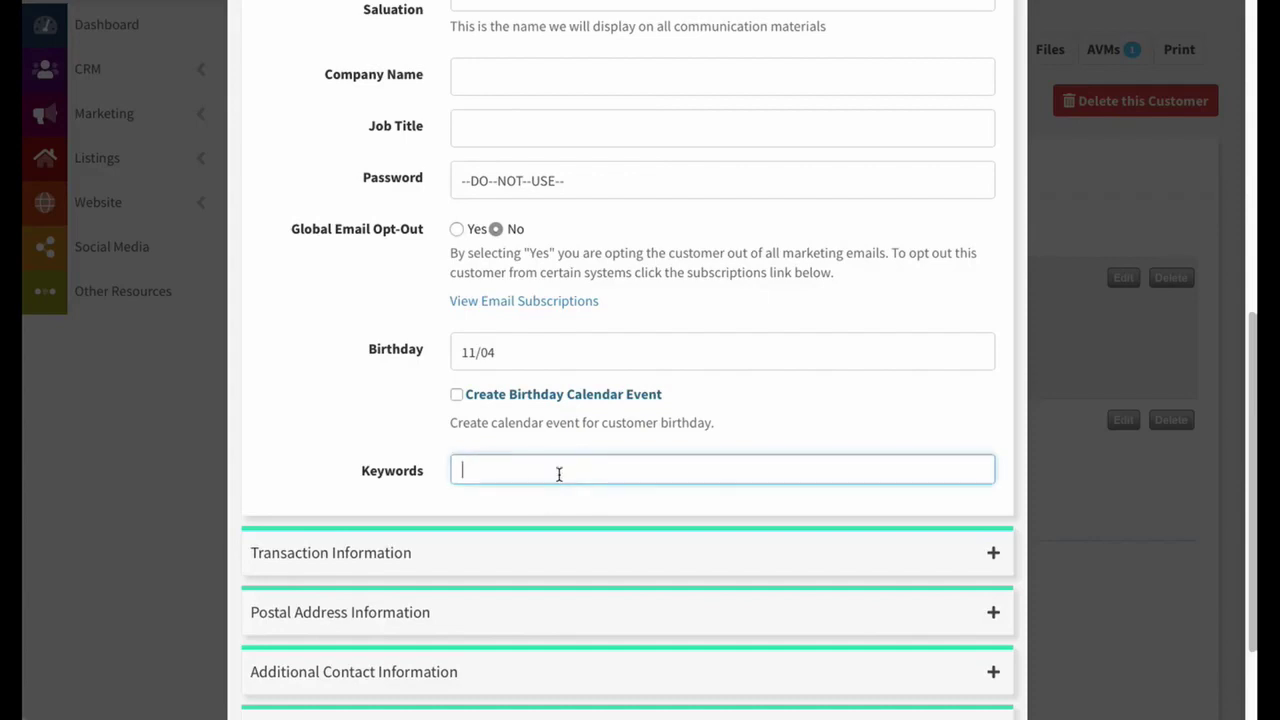
scroll(750, 432, down, 2)
- Expand the Transaction Information section of the customer form
click(994, 412)
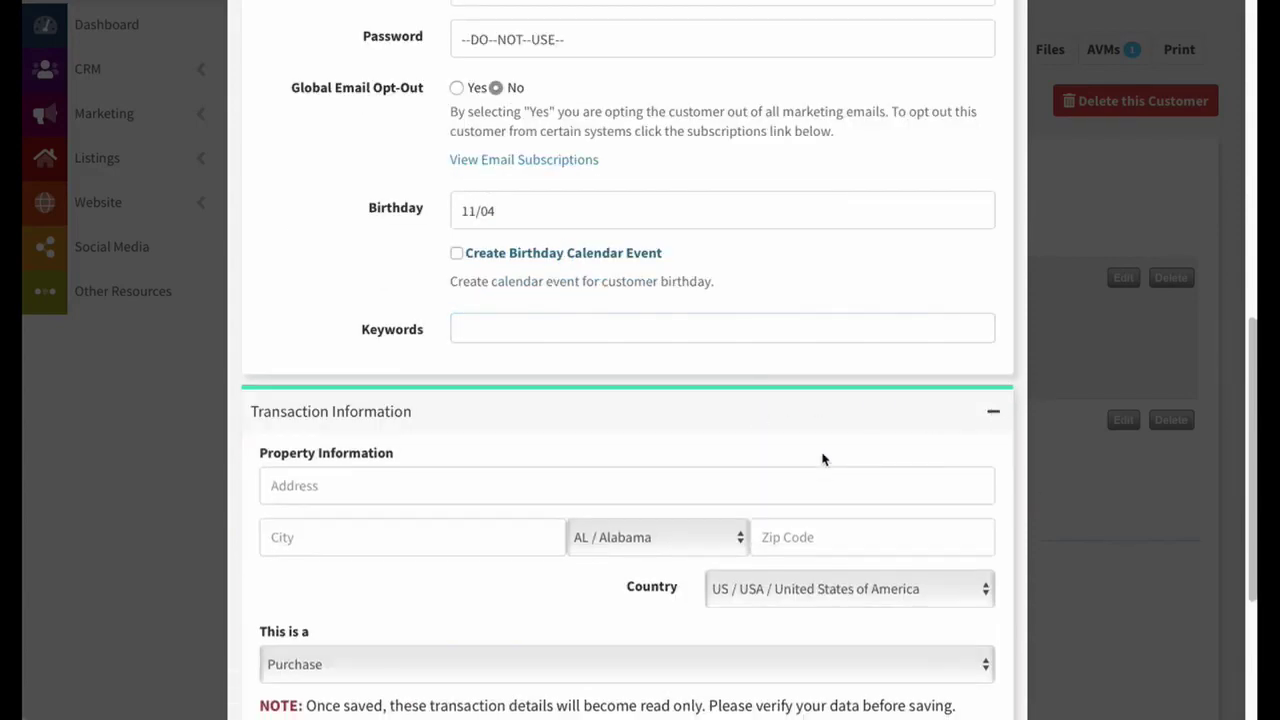
scroll(763, 466, down, 2)
scroll(787, 437, down, 3)
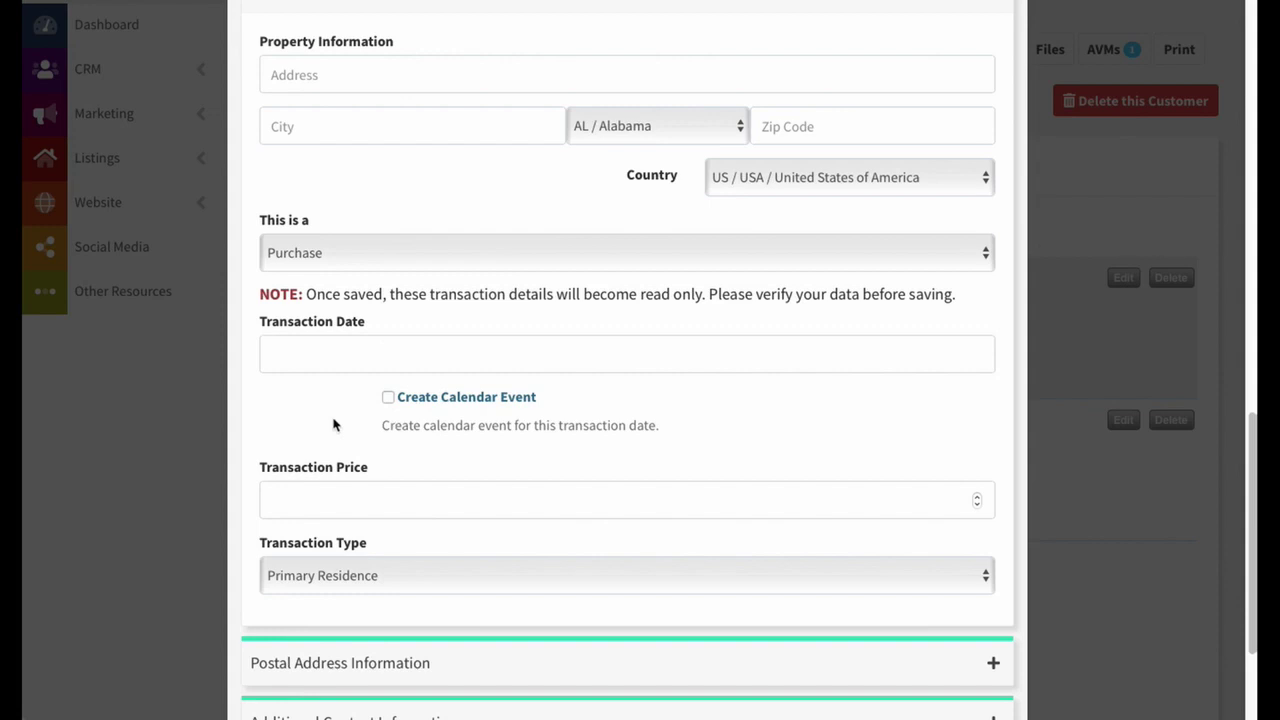
scroll(335, 425, down, 2)
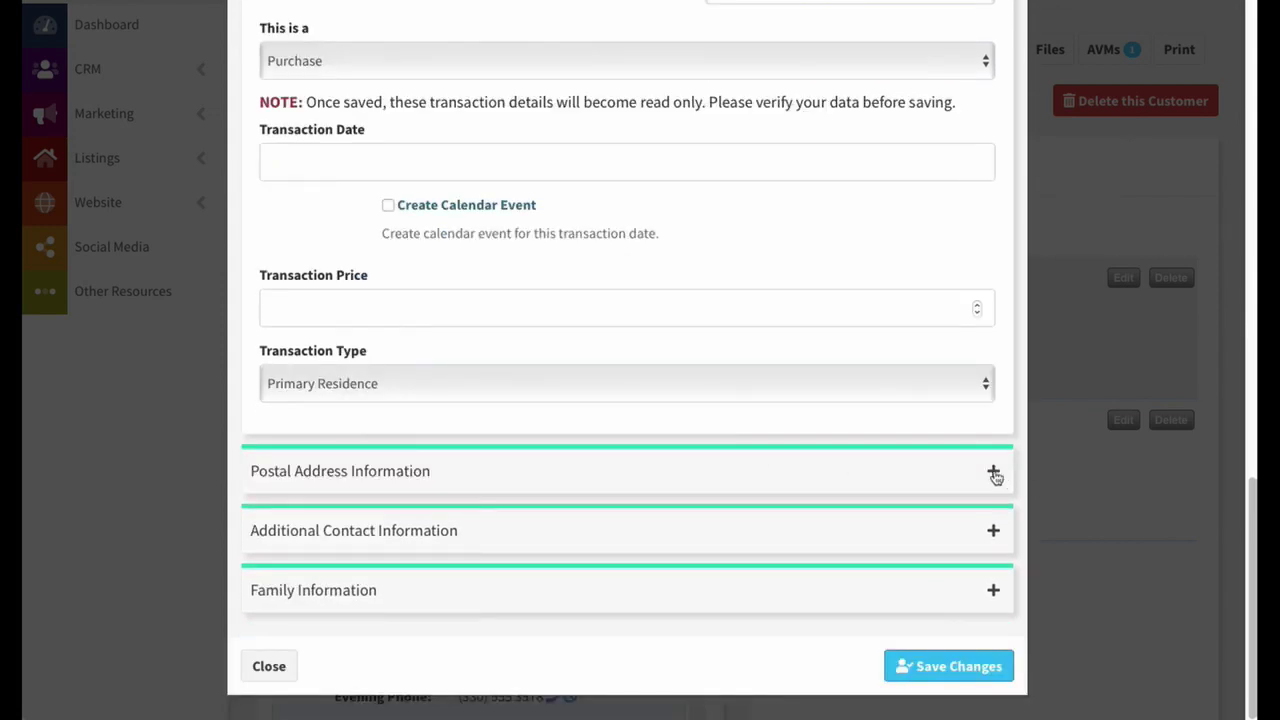
- Expand Postal Address Information to show Envelope Salutation and Primary Address fields
click(1001, 478)
scroll(400, 386, down, 5)
scroll(366, 374, up, 1)
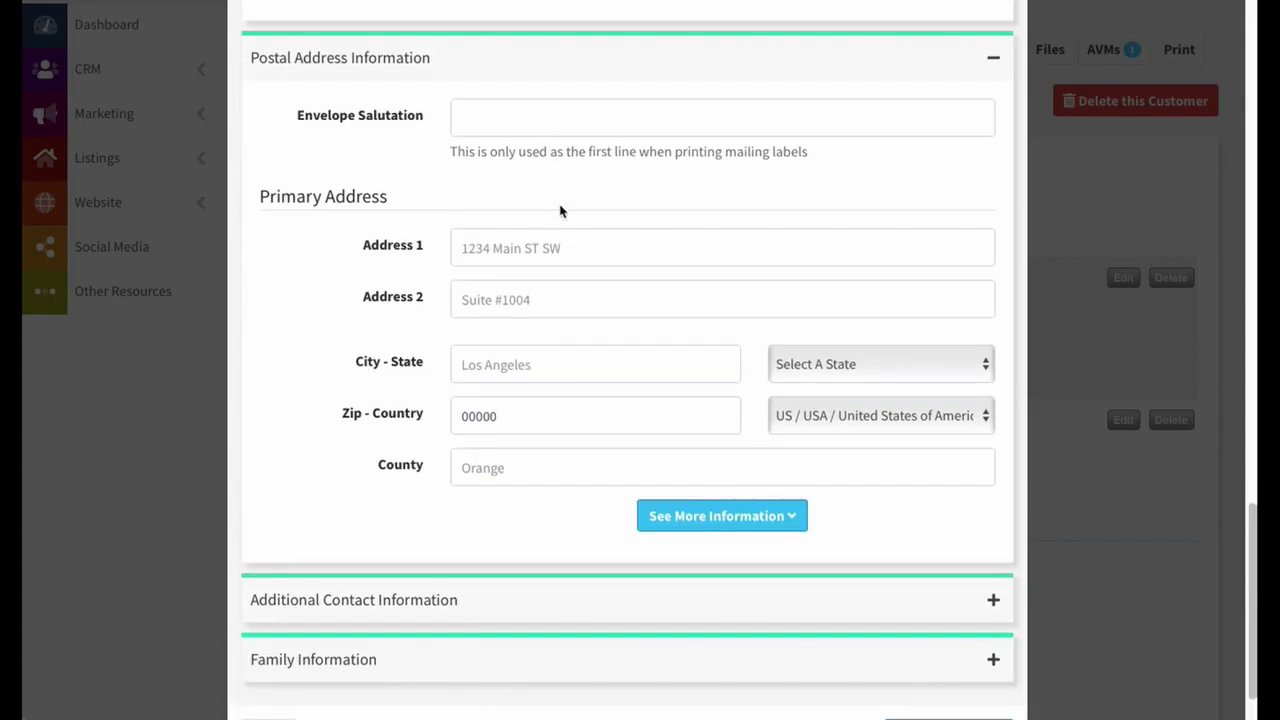
scroll(534, 434, up, 10)
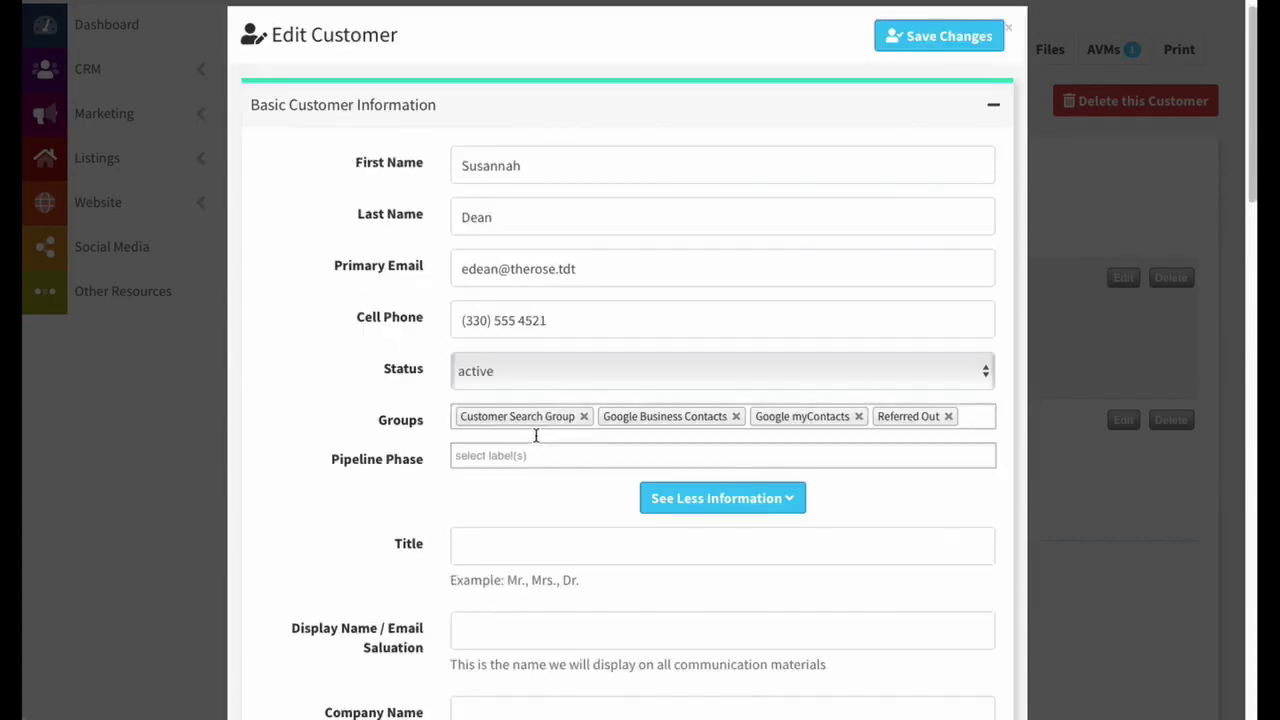
scroll(545, 430, down, 4)
scroll(551, 420, up, 1)
scroll(553, 420, down, 1)
scroll(545, 435, down, 7)
scroll(545, 437, down, 5)
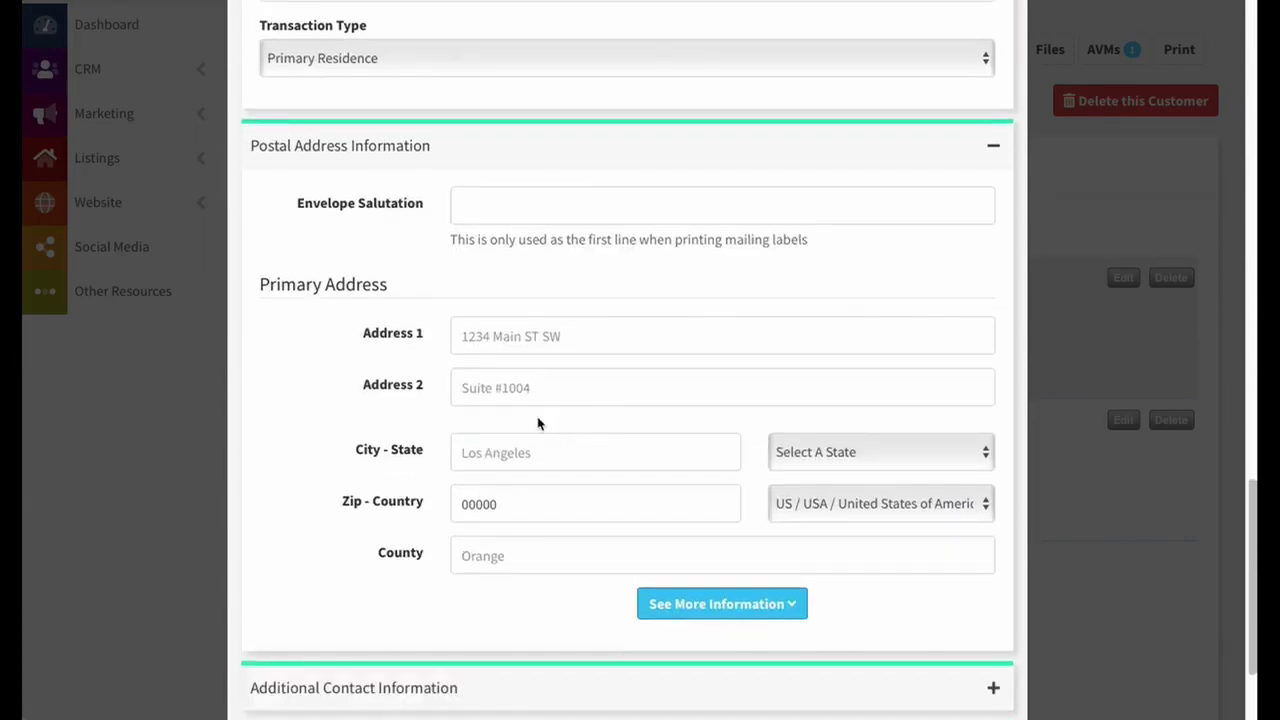
- Show the Primary Business Address and Add New Address fields beneath Primary Address
click(478, 210)
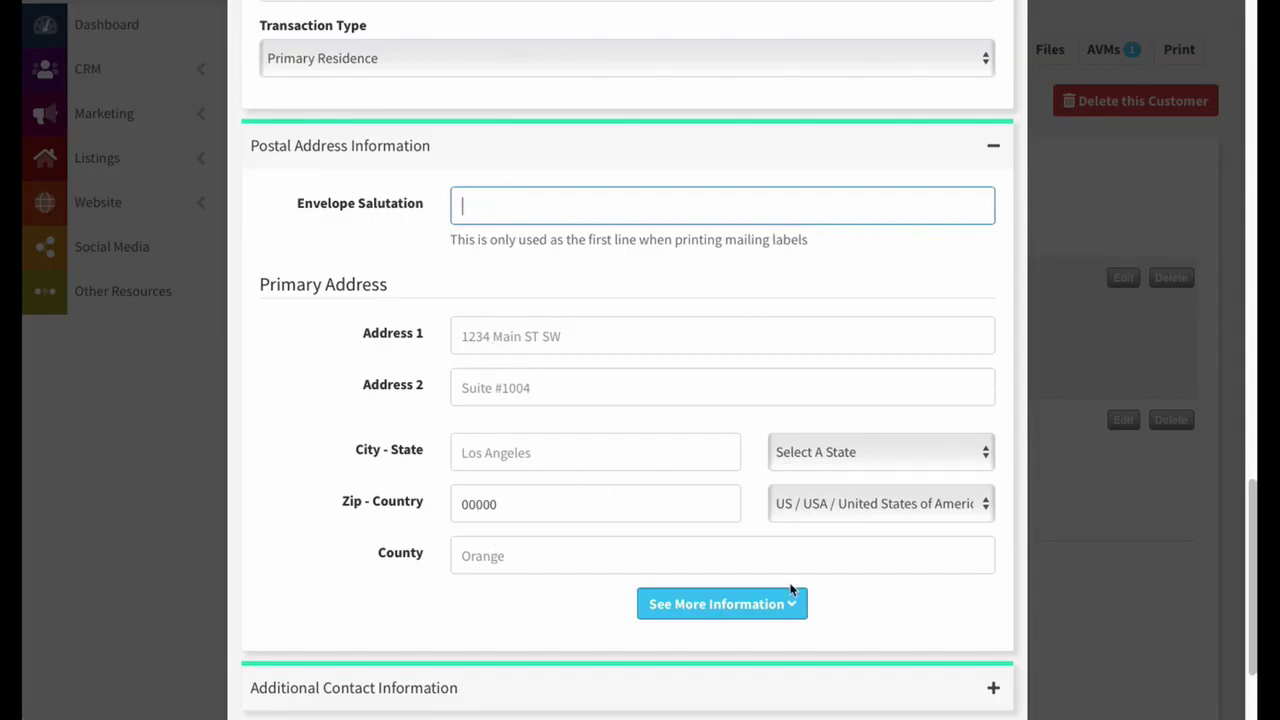
click(749, 598)
scroll(591, 543, down, 4)
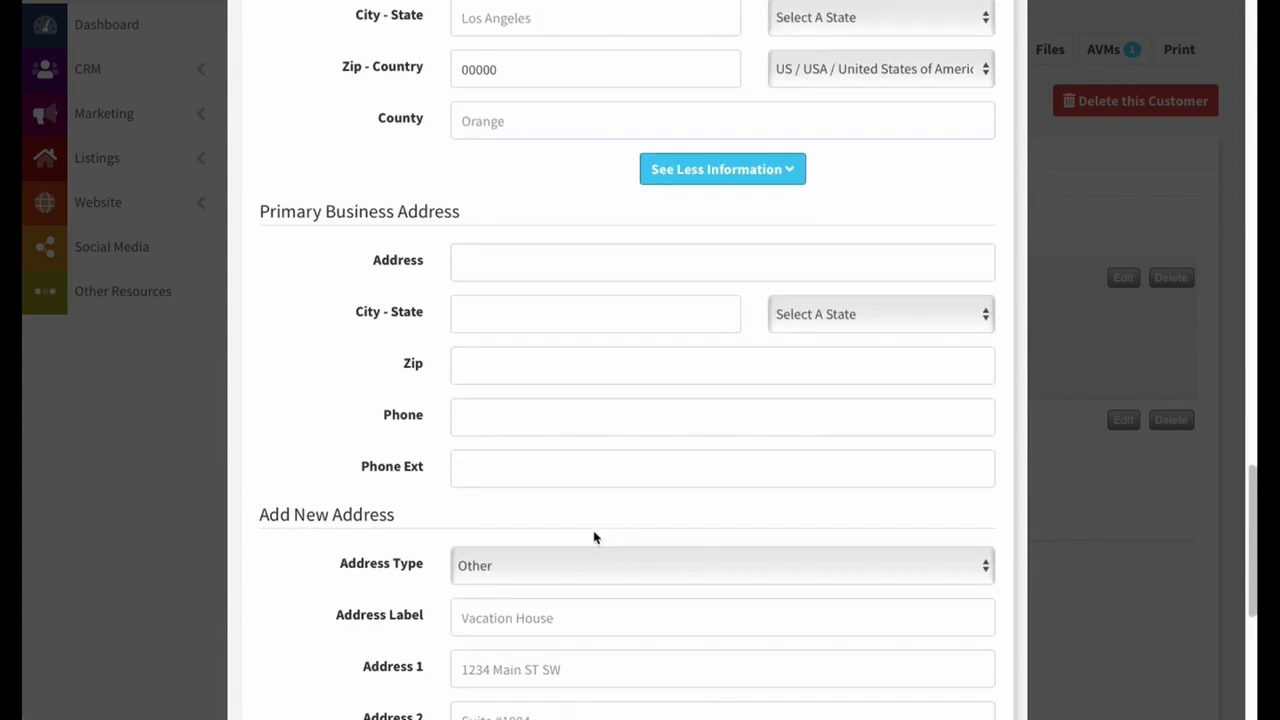
scroll(531, 455, down, 3)
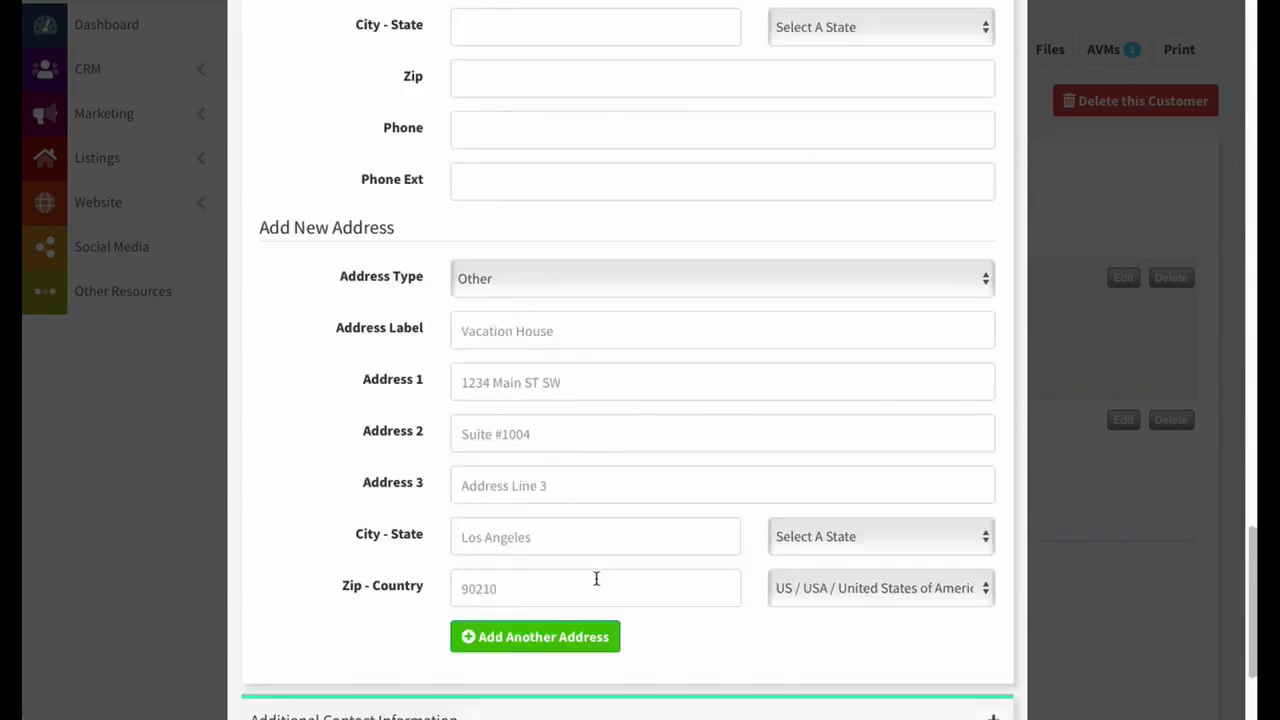
scroll(596, 578, down, 1)
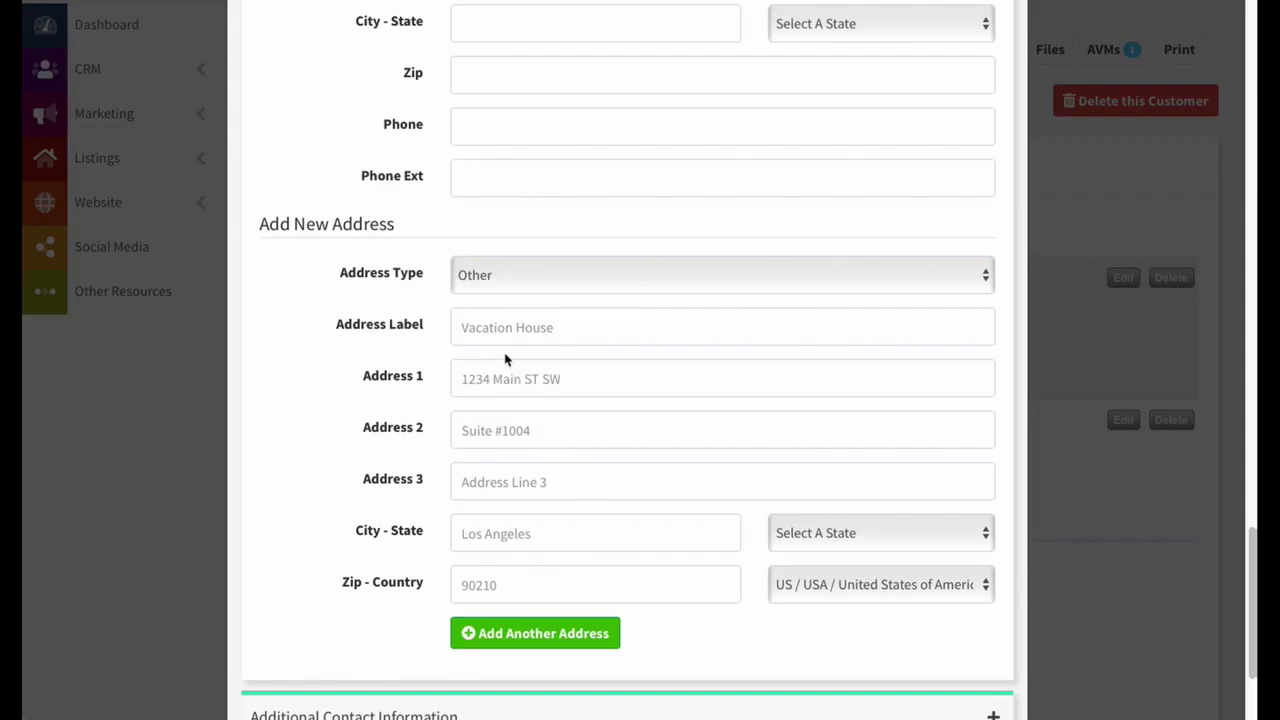
click(474, 328)
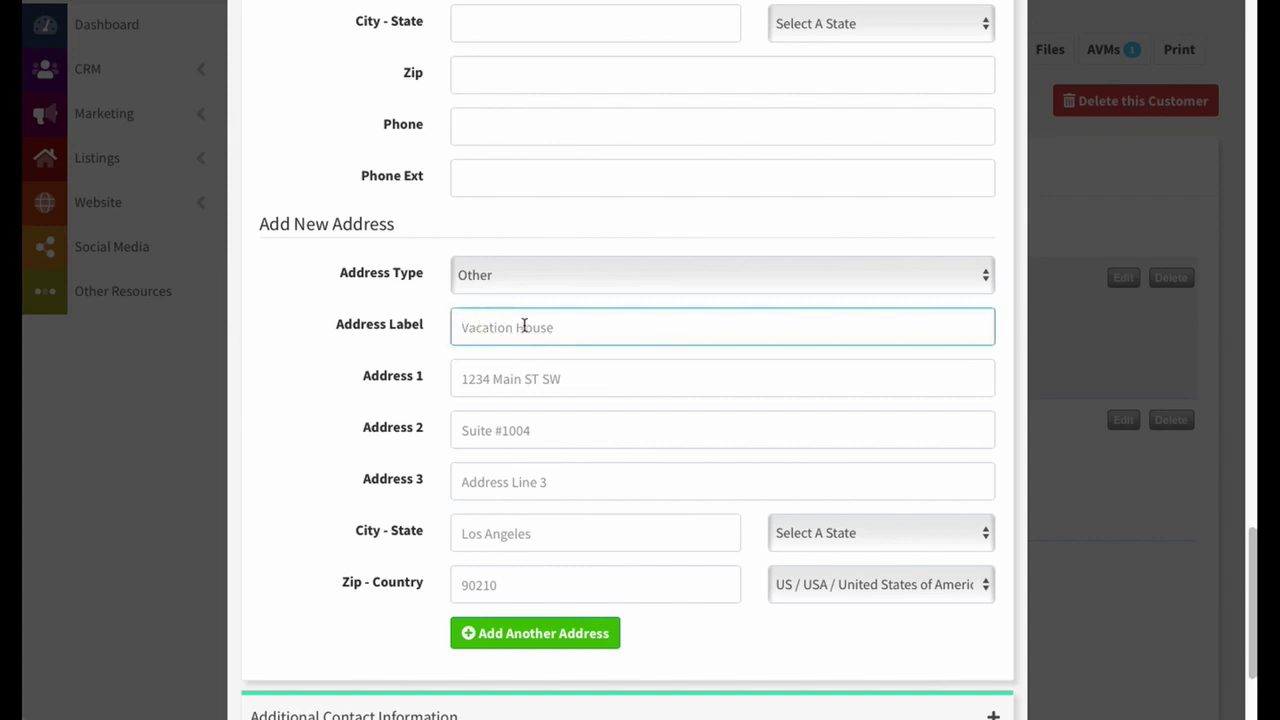
scroll(460, 410, down, 2)
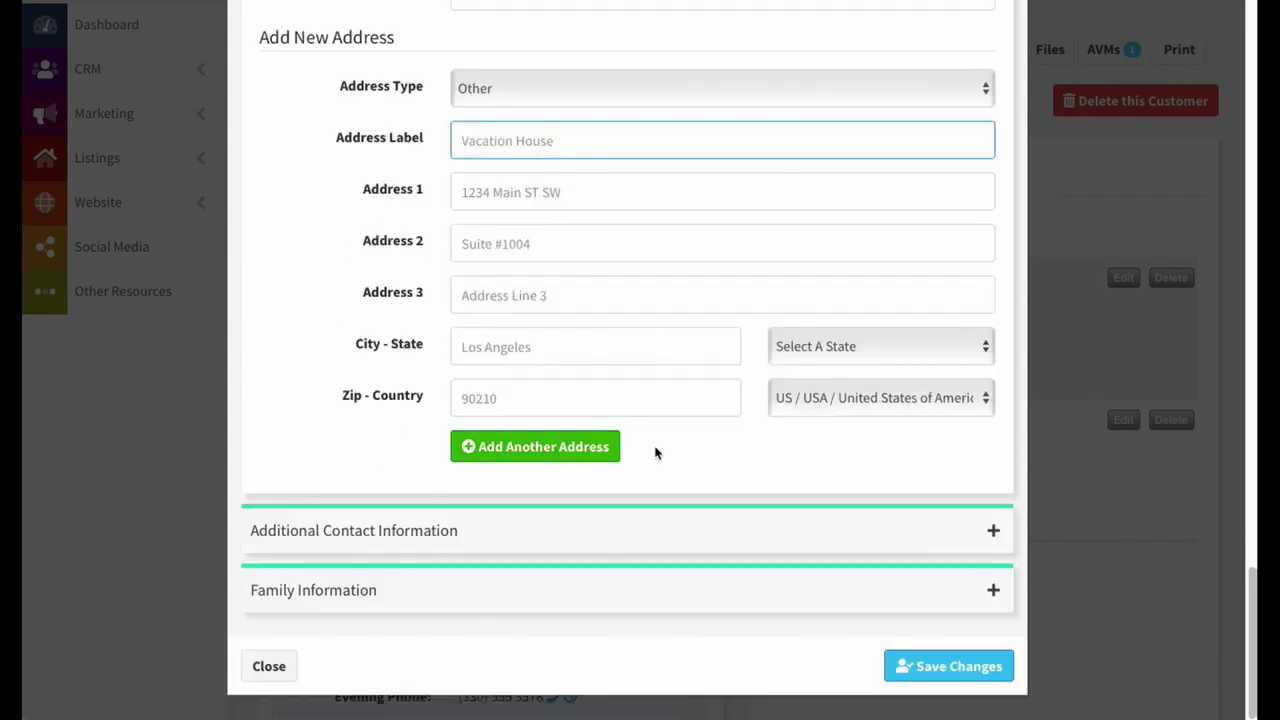
- Expand Additional Contact Information and add two blank email rows
click(993, 531)
scroll(627, 503, down, 4)
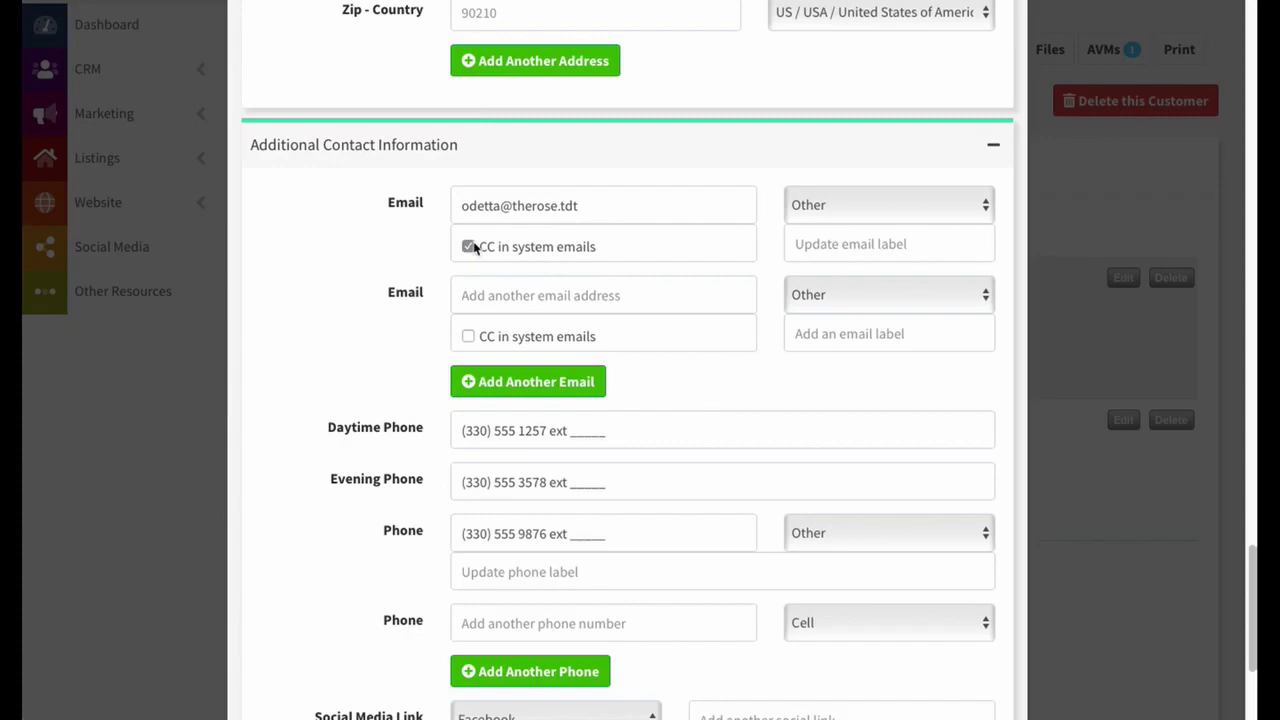
scroll(537, 310, down, 2)
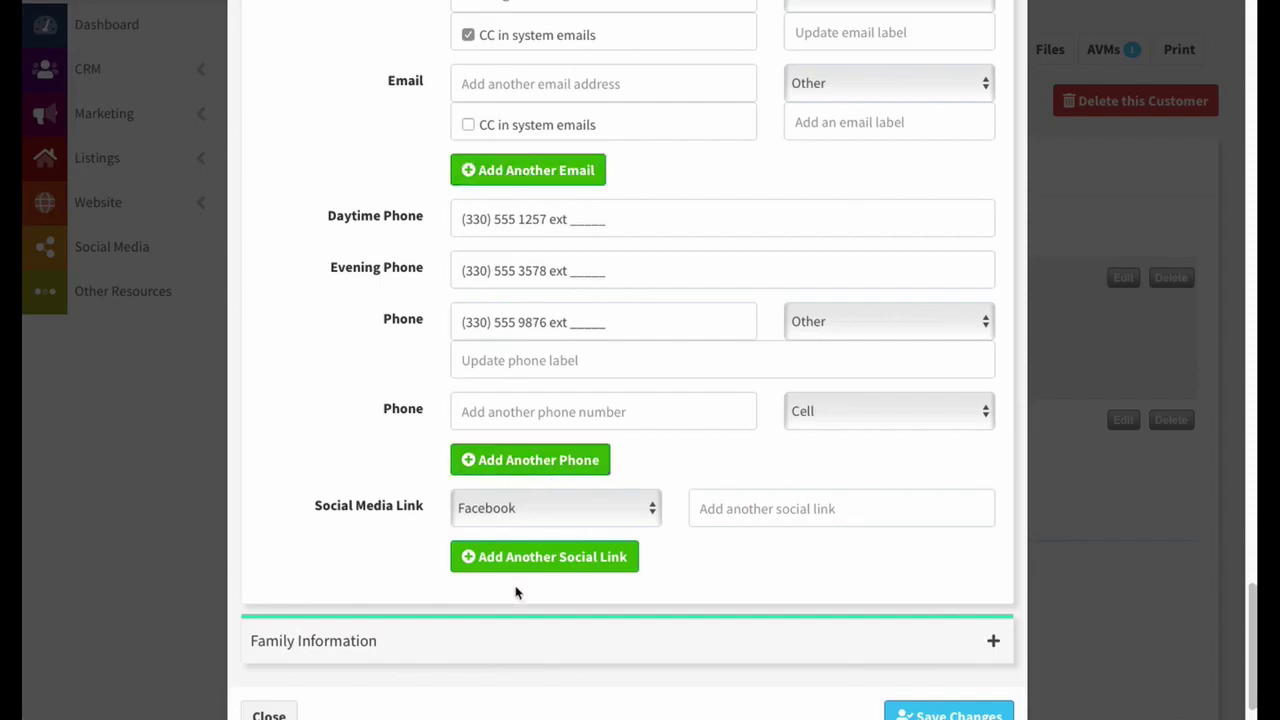
scroll(700, 119, up, 1)
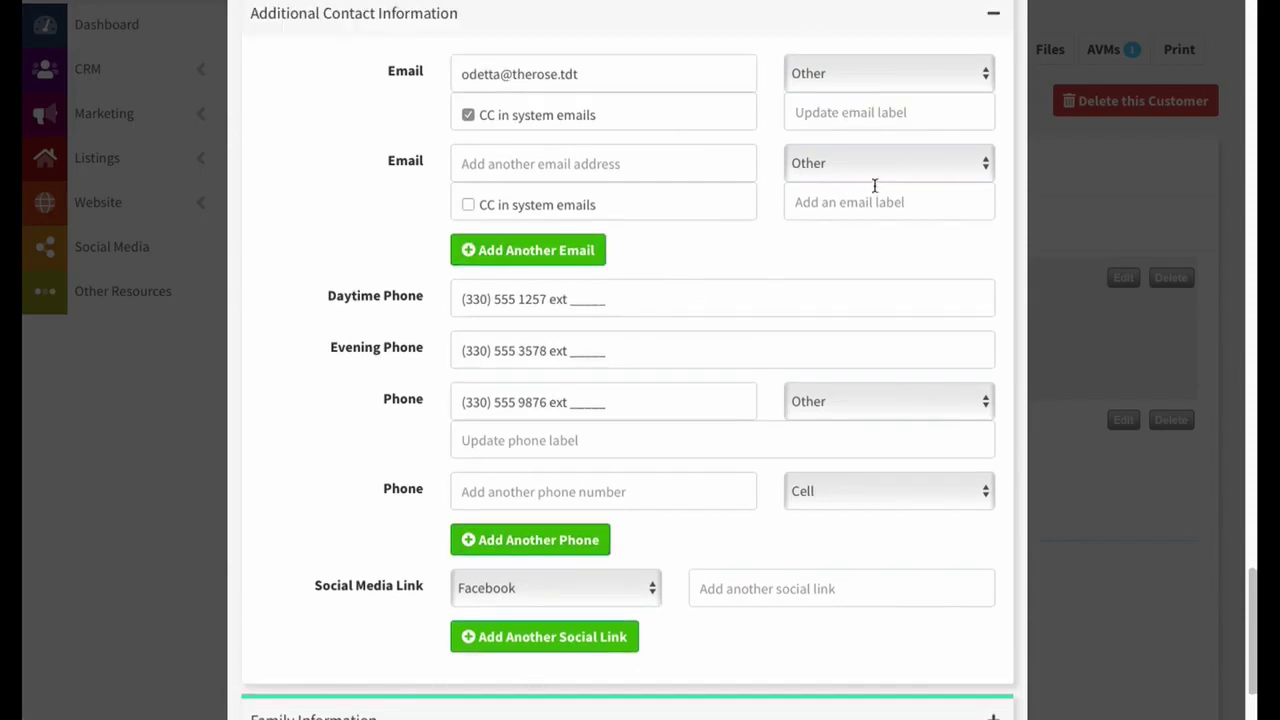
click(540, 250)
click(510, 343)
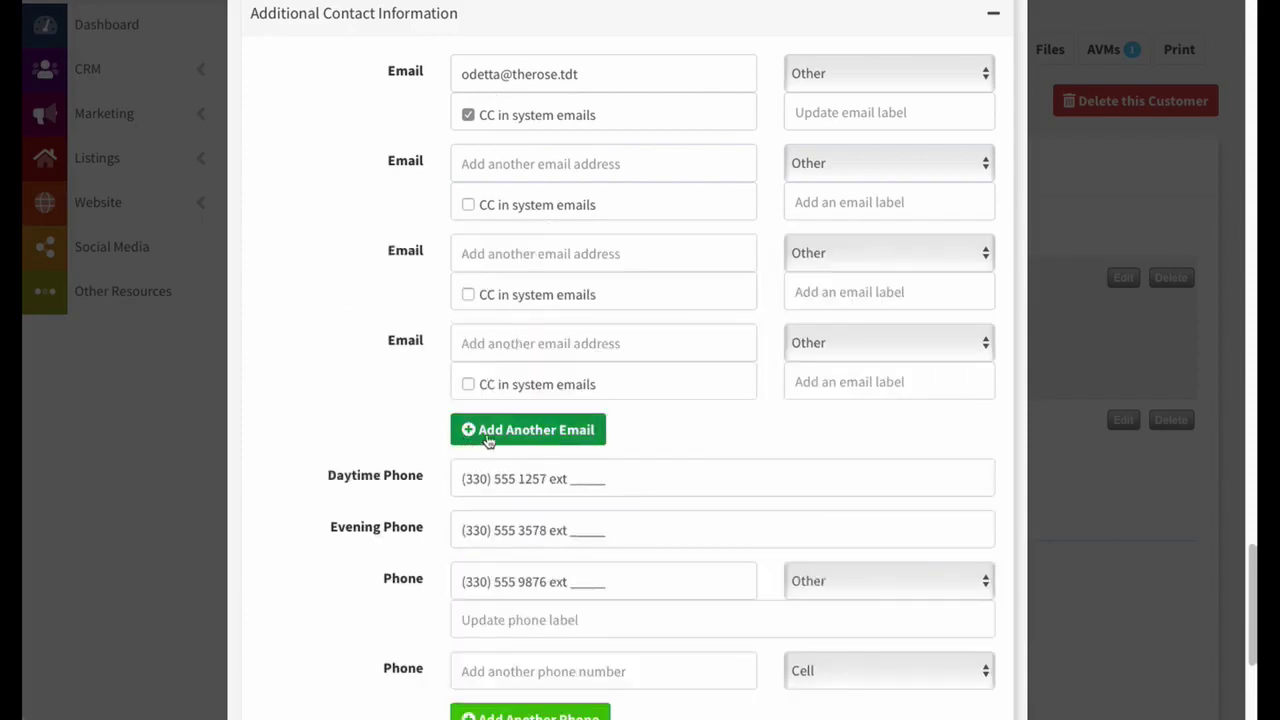
- Add a second Social Media Link row set to Instagram
scroll(608, 318, down, 3)
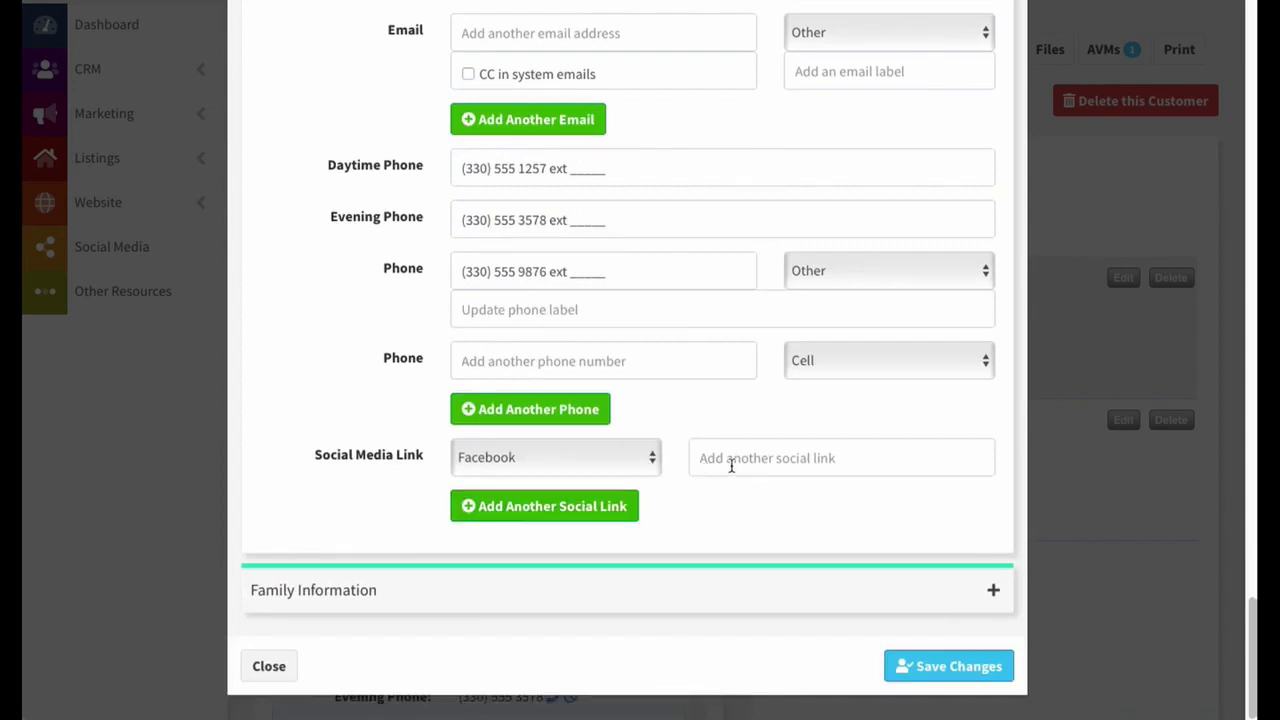
click(593, 521)
click(643, 509)
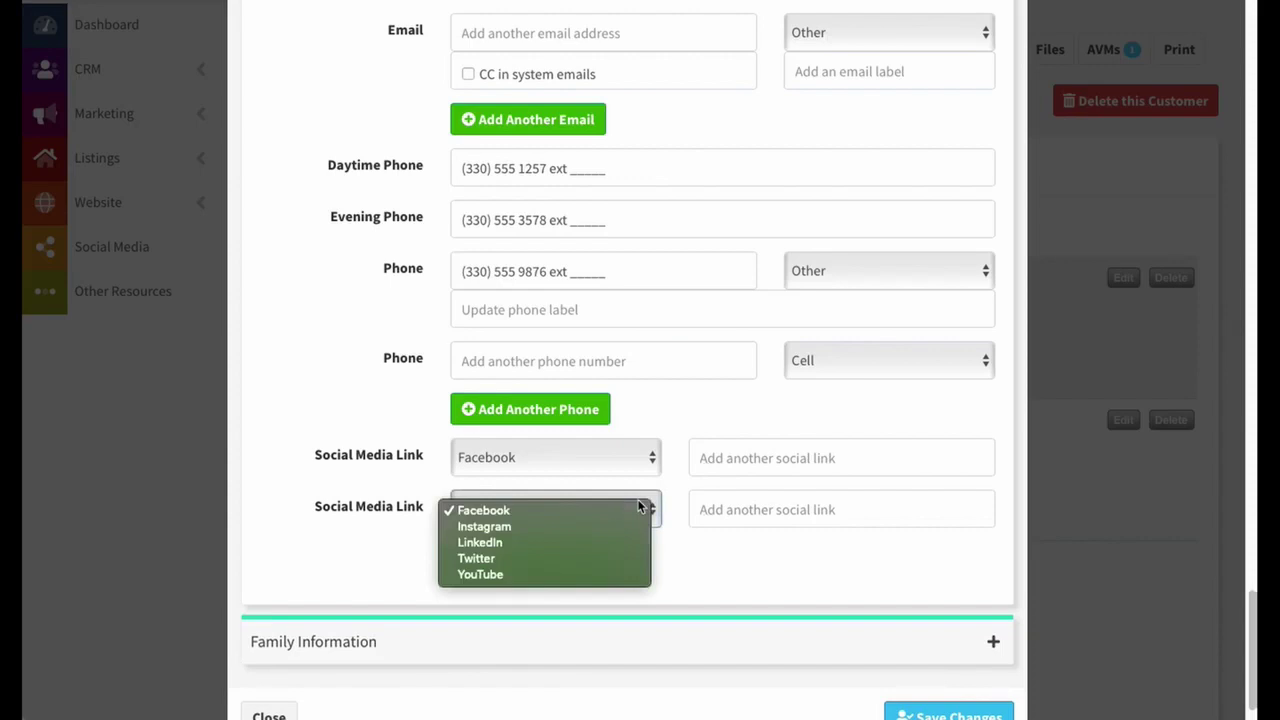
click(590, 530)
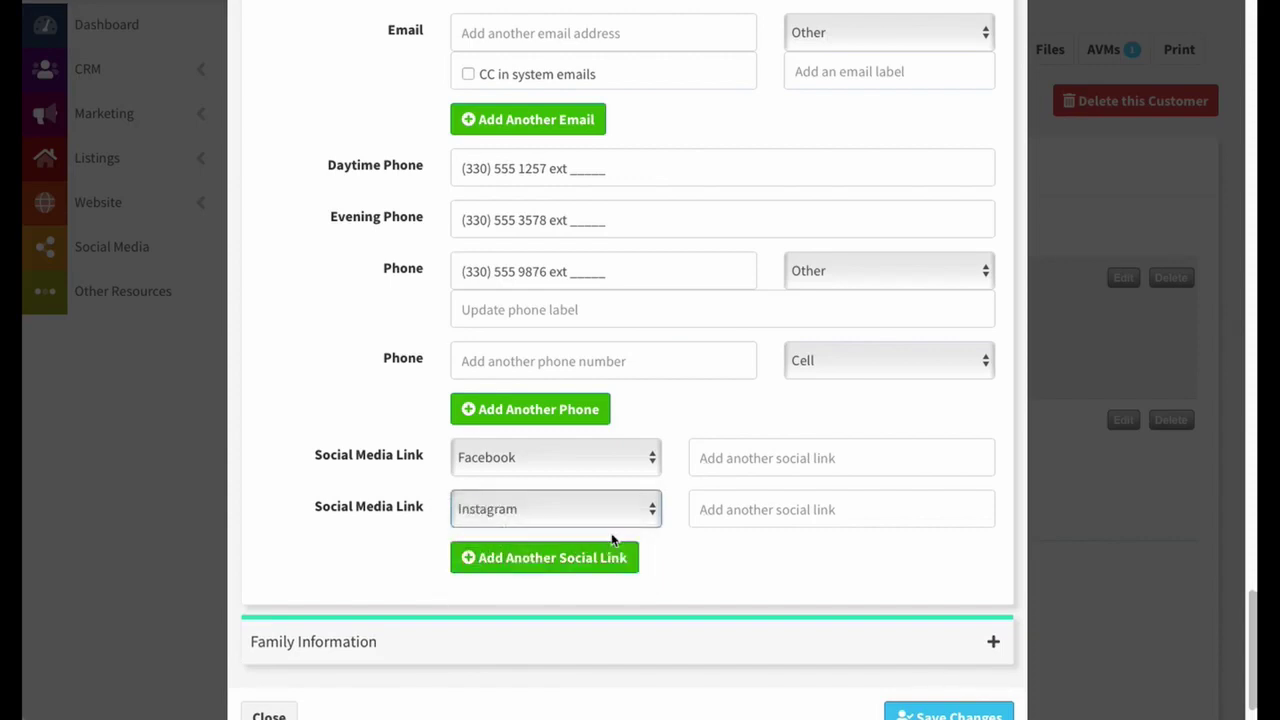
click(788, 508)
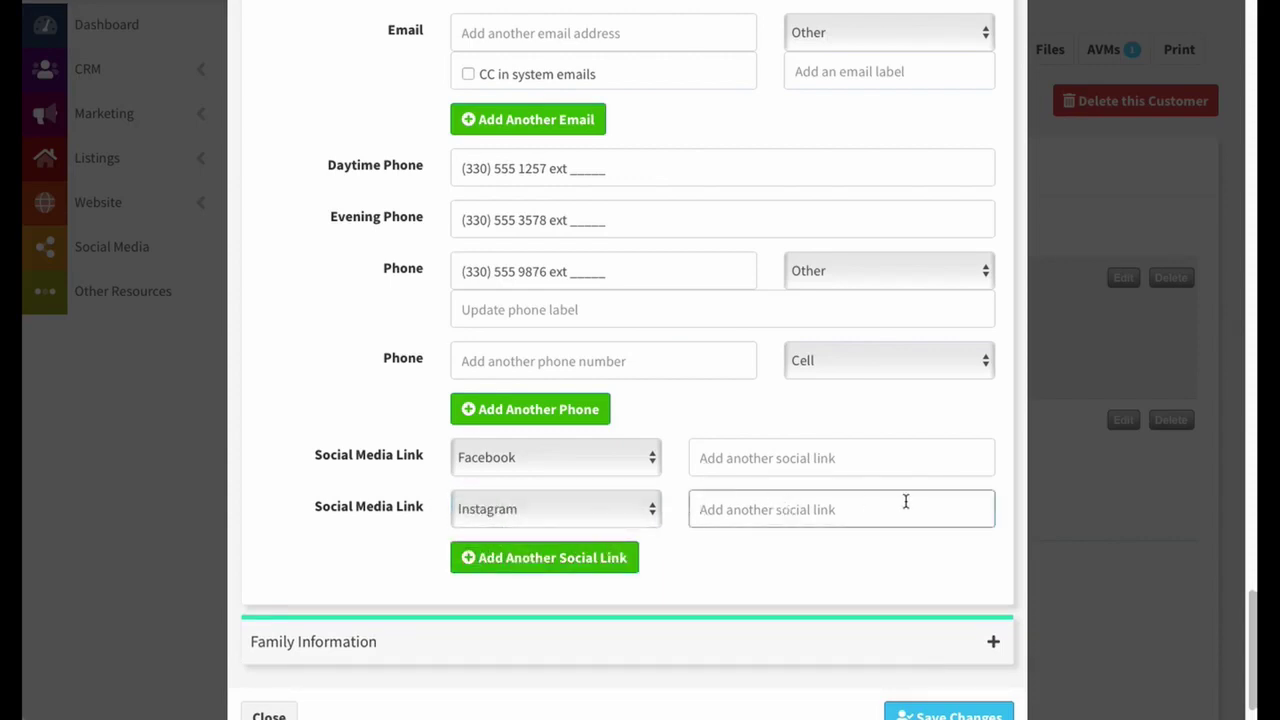
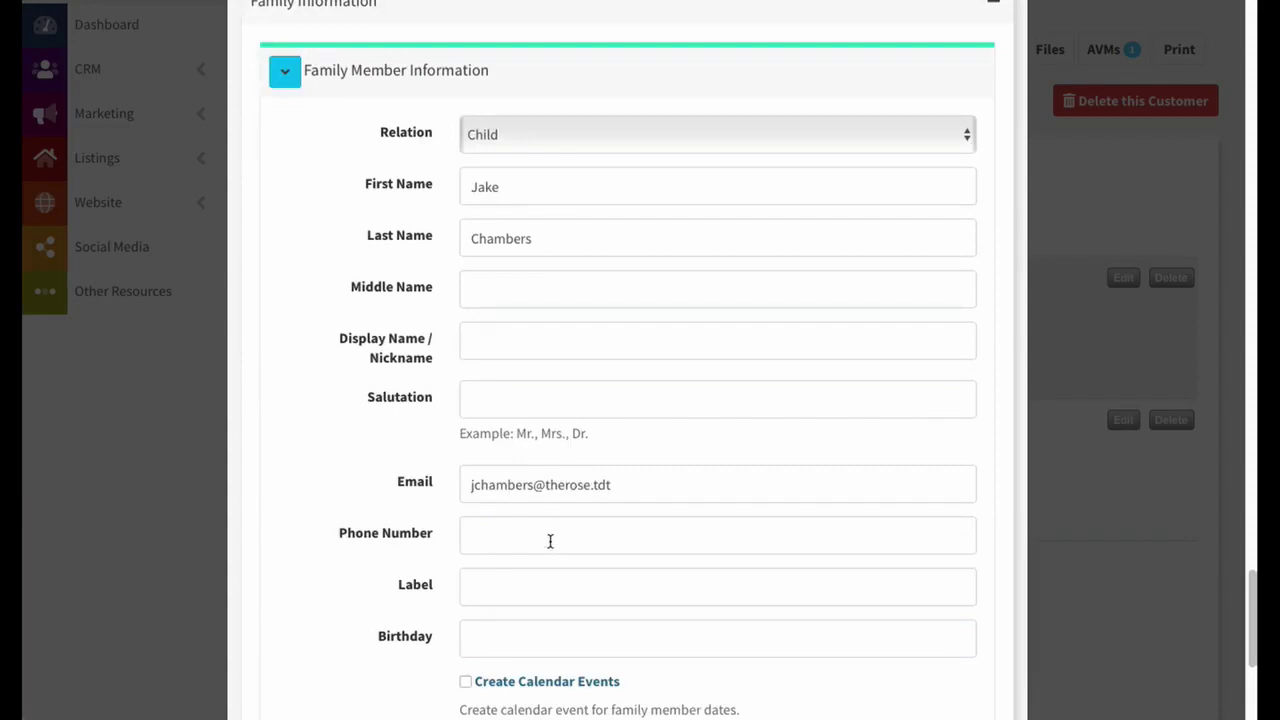
- Collapse the first family member and review the spouse's details in the profile editor
click(285, 70)
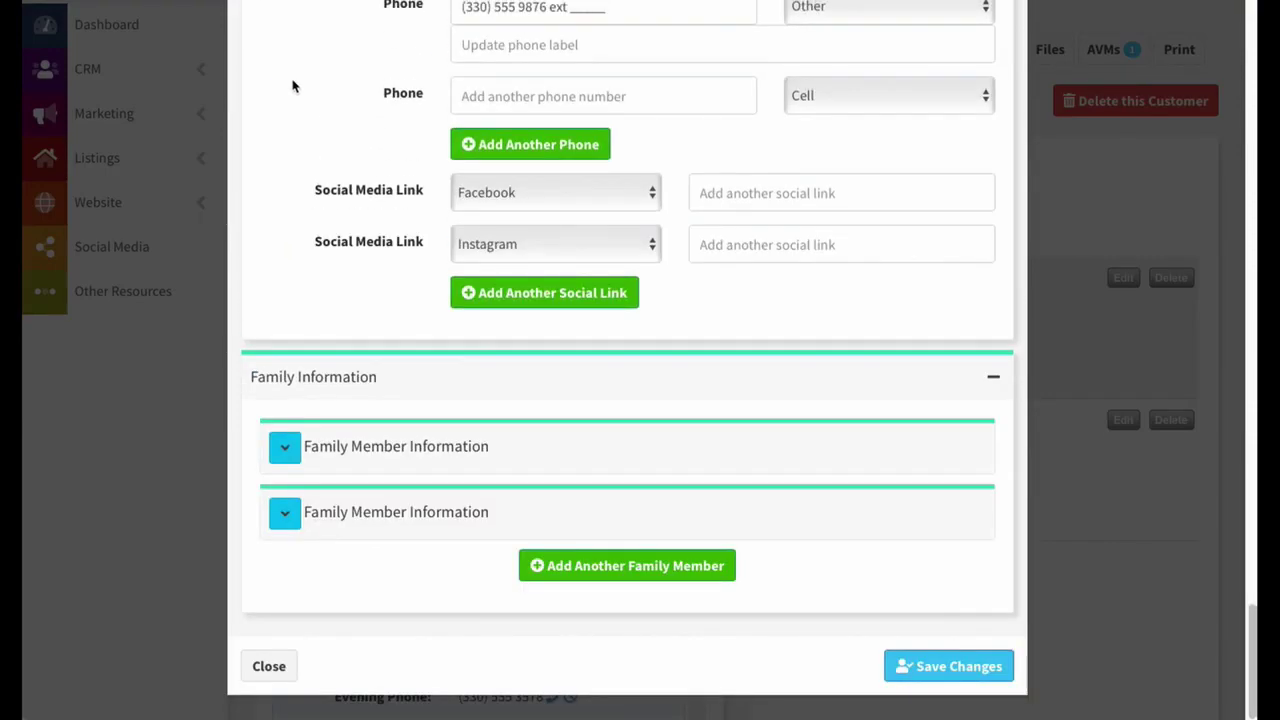
click(286, 512)
scroll(374, 503, down, 3)
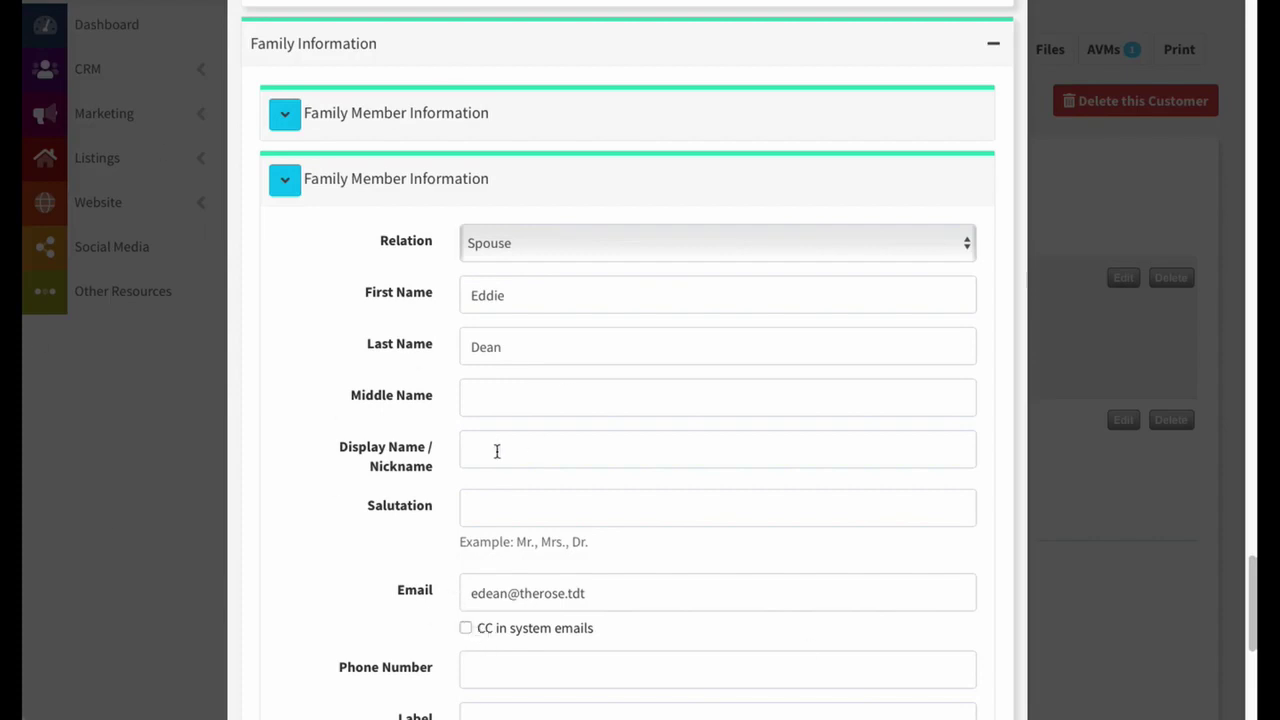
scroll(343, 450, up, 1)
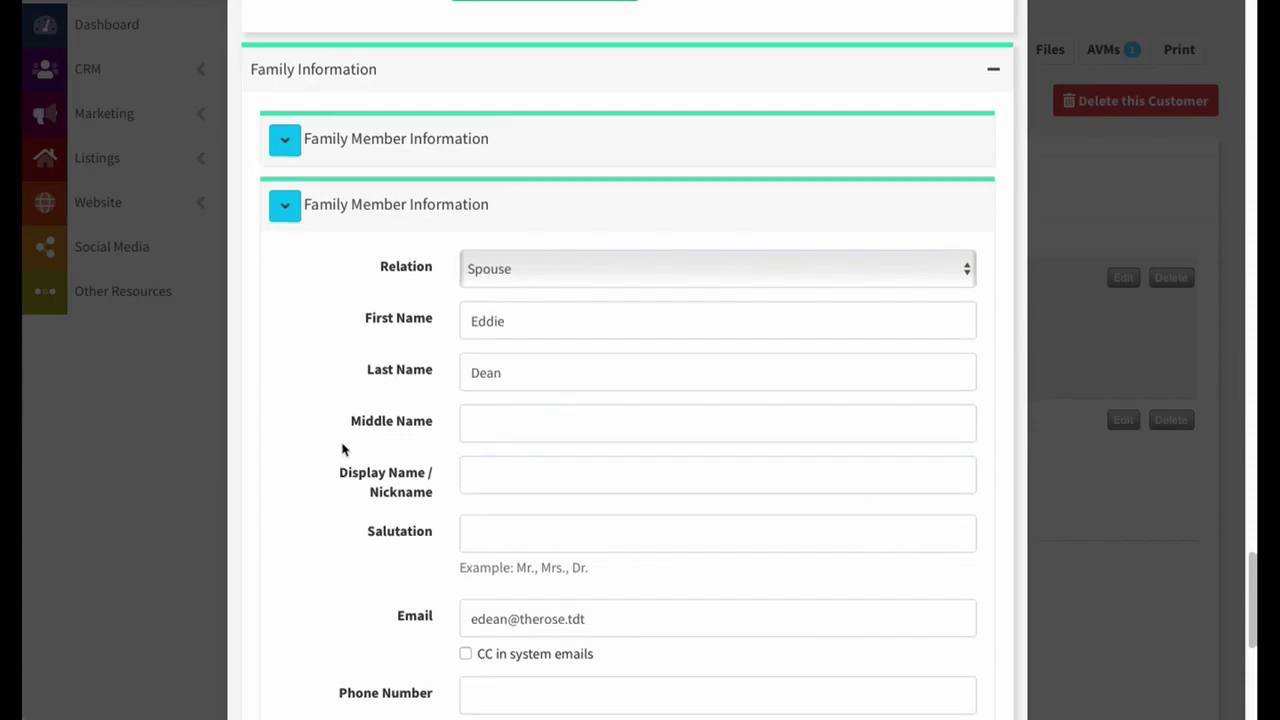
click(284, 205)
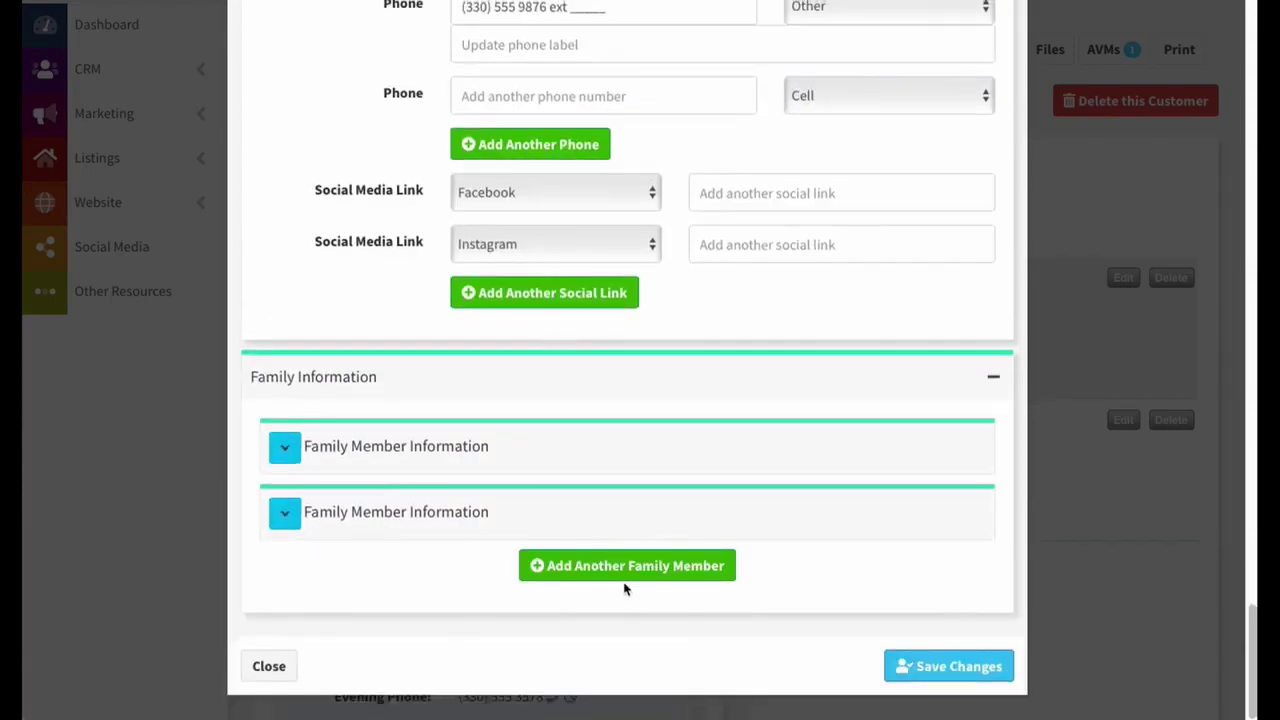
- Add a third family member entry and expand its fields
click(623, 567)
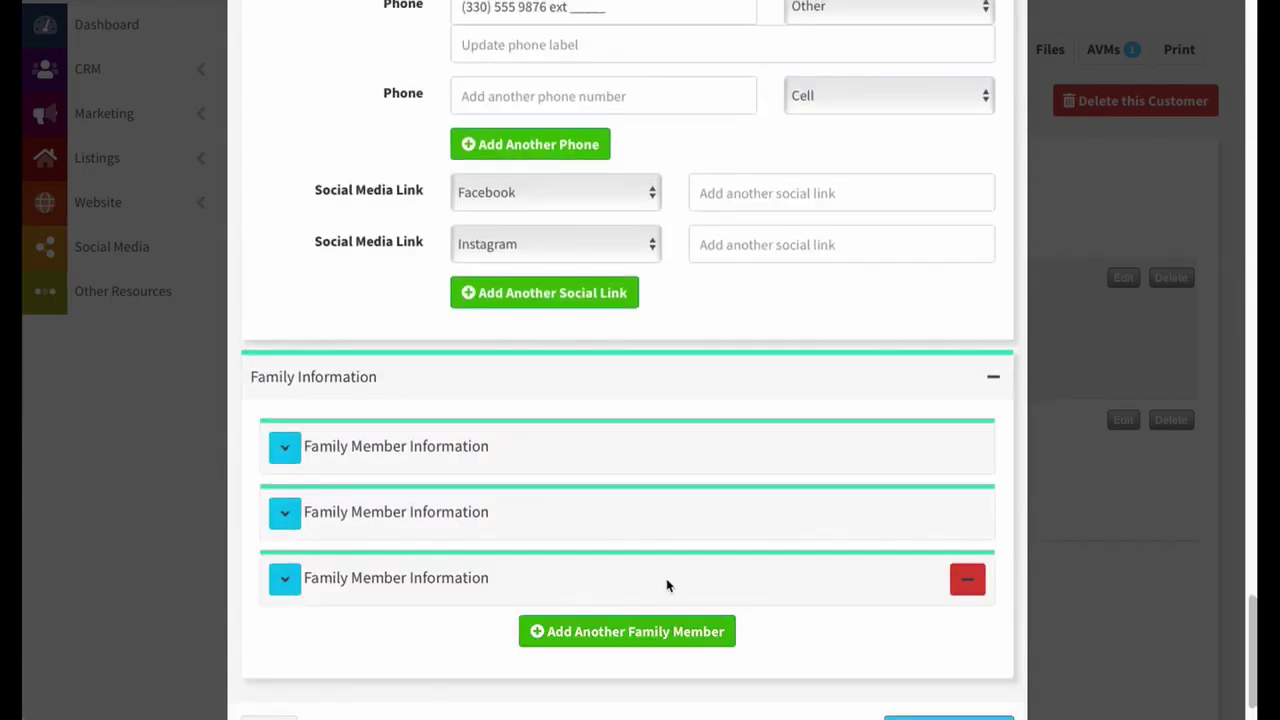
click(274, 585)
scroll(477, 563, down, 3)
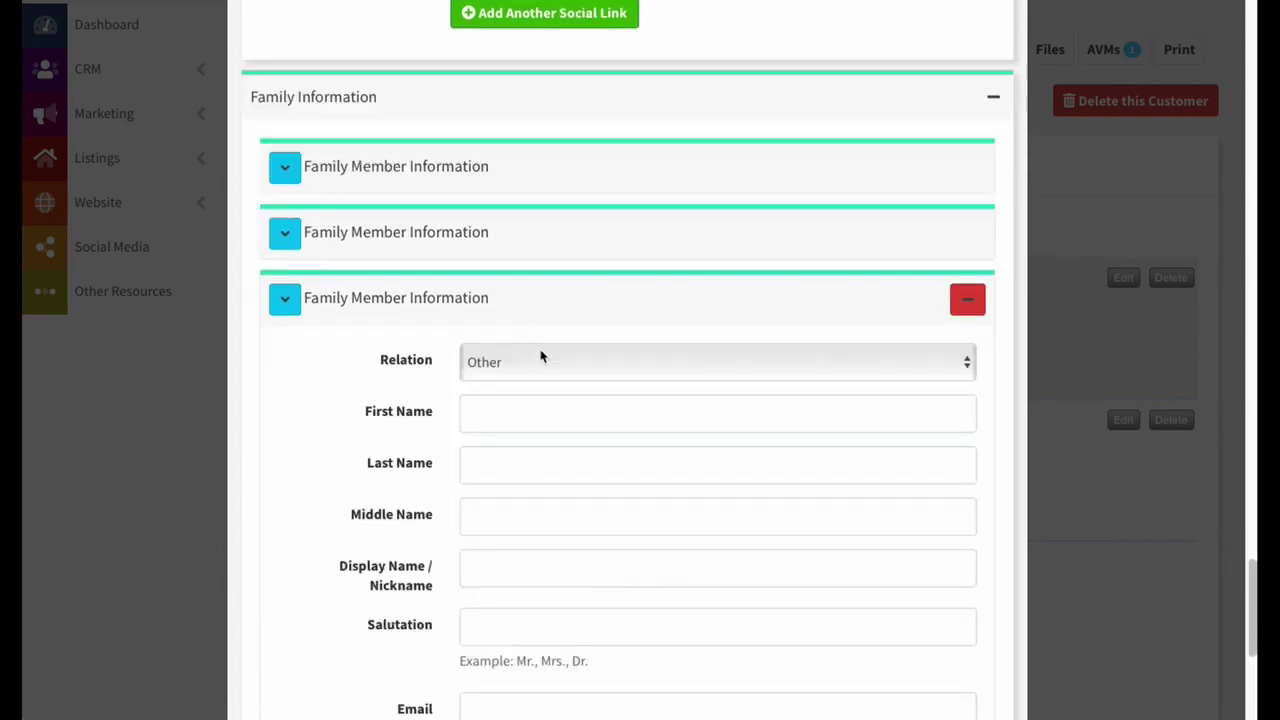
scroll(560, 470, down, 3)
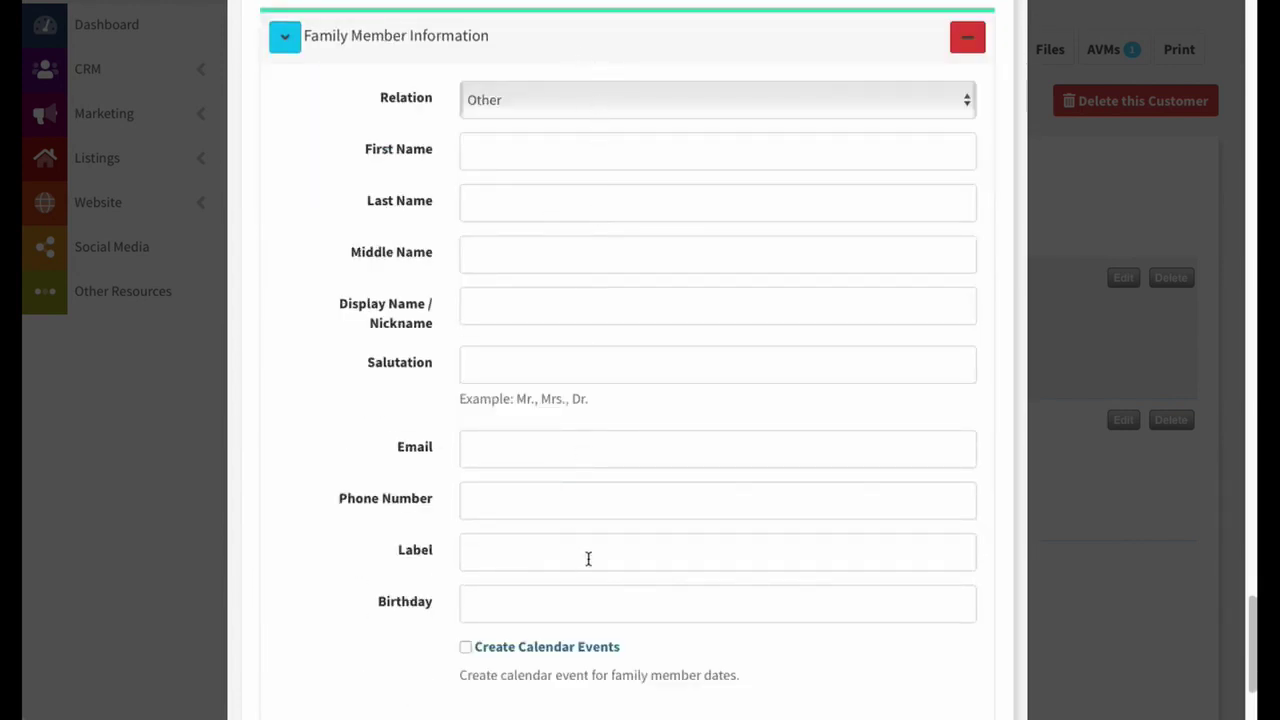
scroll(588, 558, down, 2)
scroll(693, 454, up, 1)
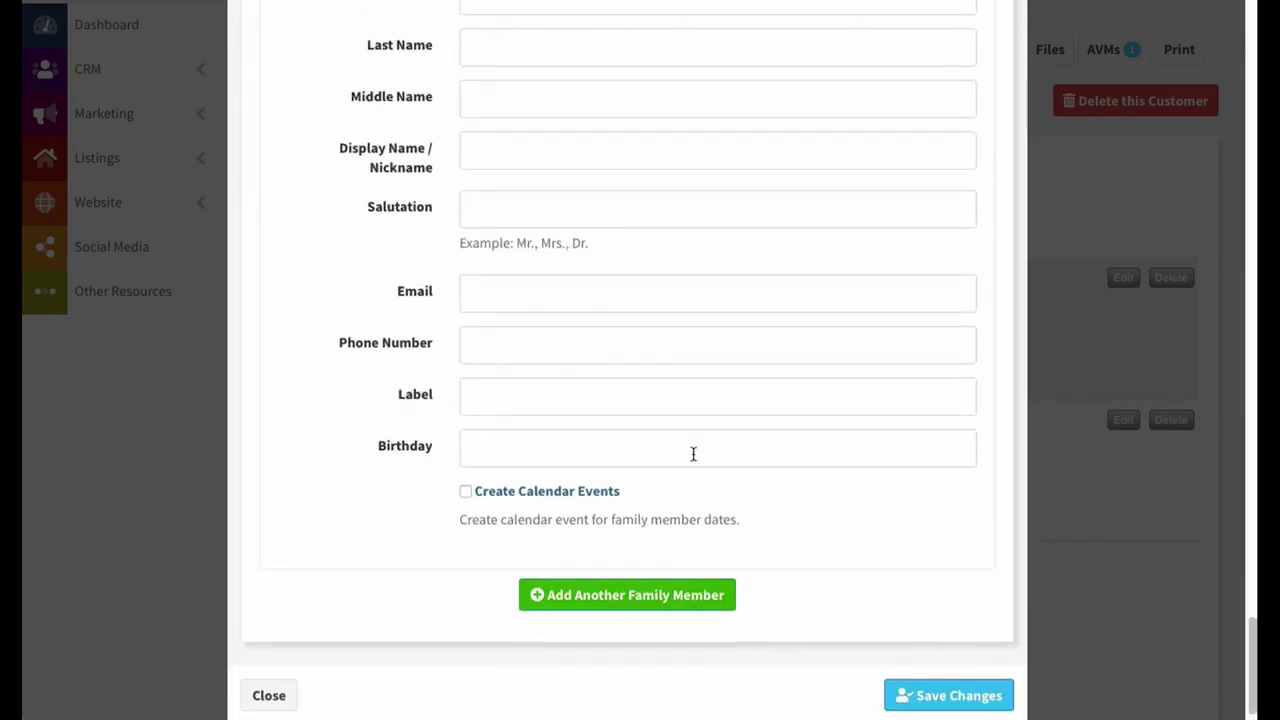
scroll(693, 454, up, 4)
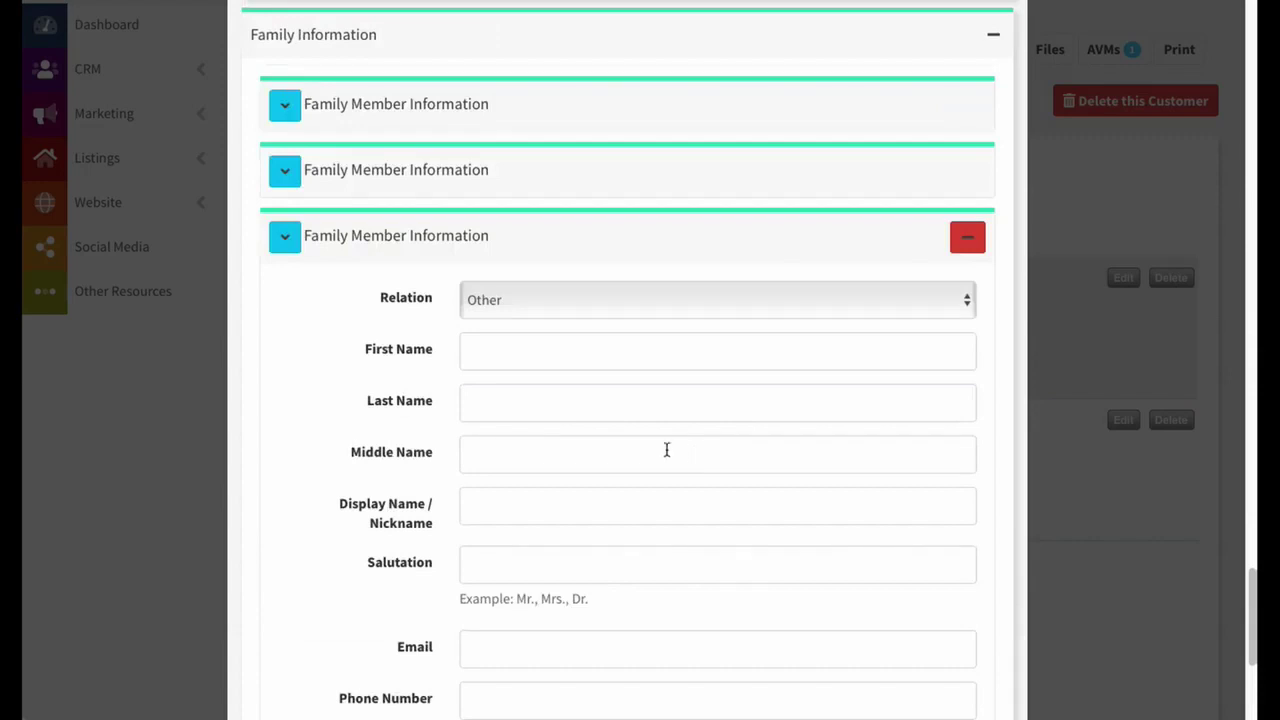
- Check the Relation list, leave it at Other, then close the editor without saving
click(646, 303)
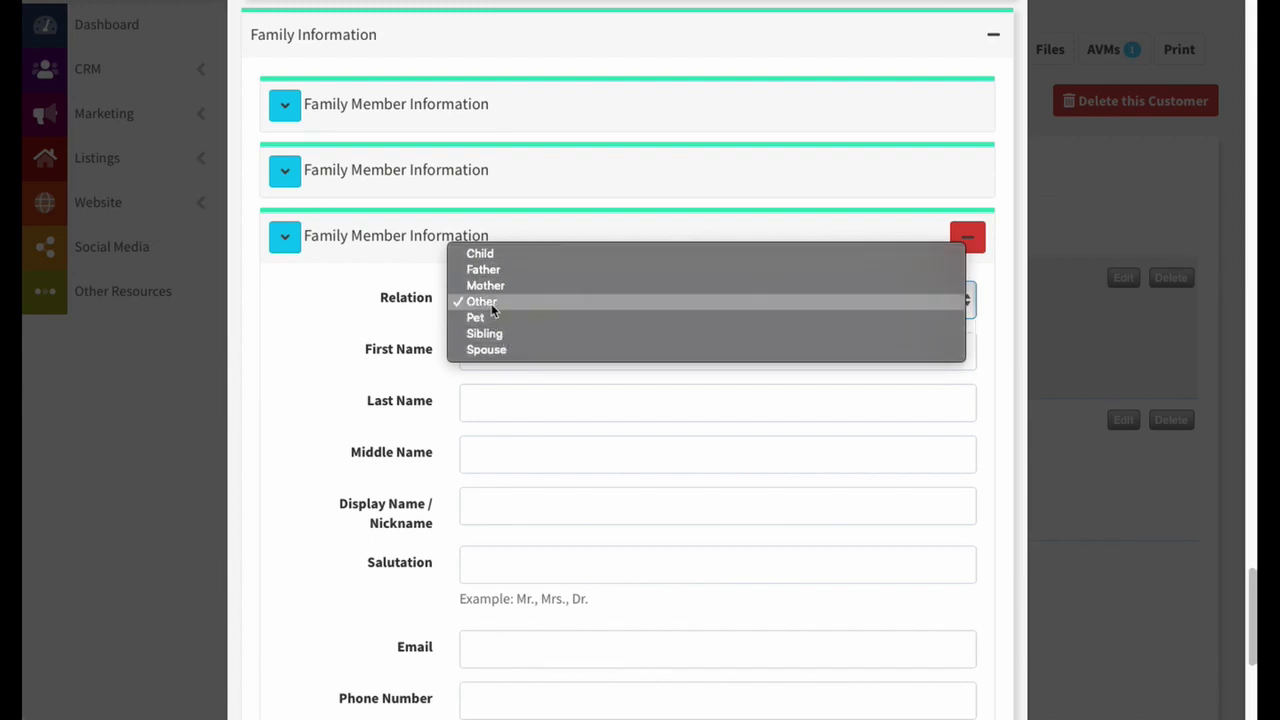
click(350, 358)
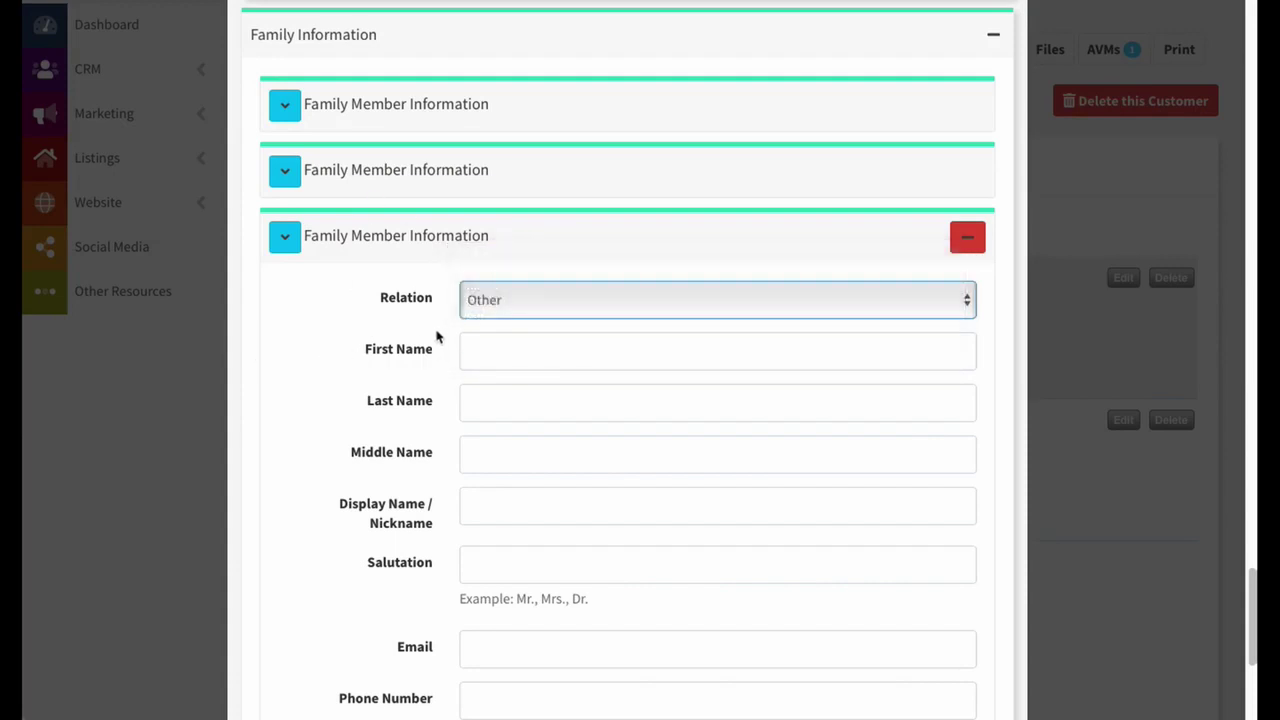
click(284, 236)
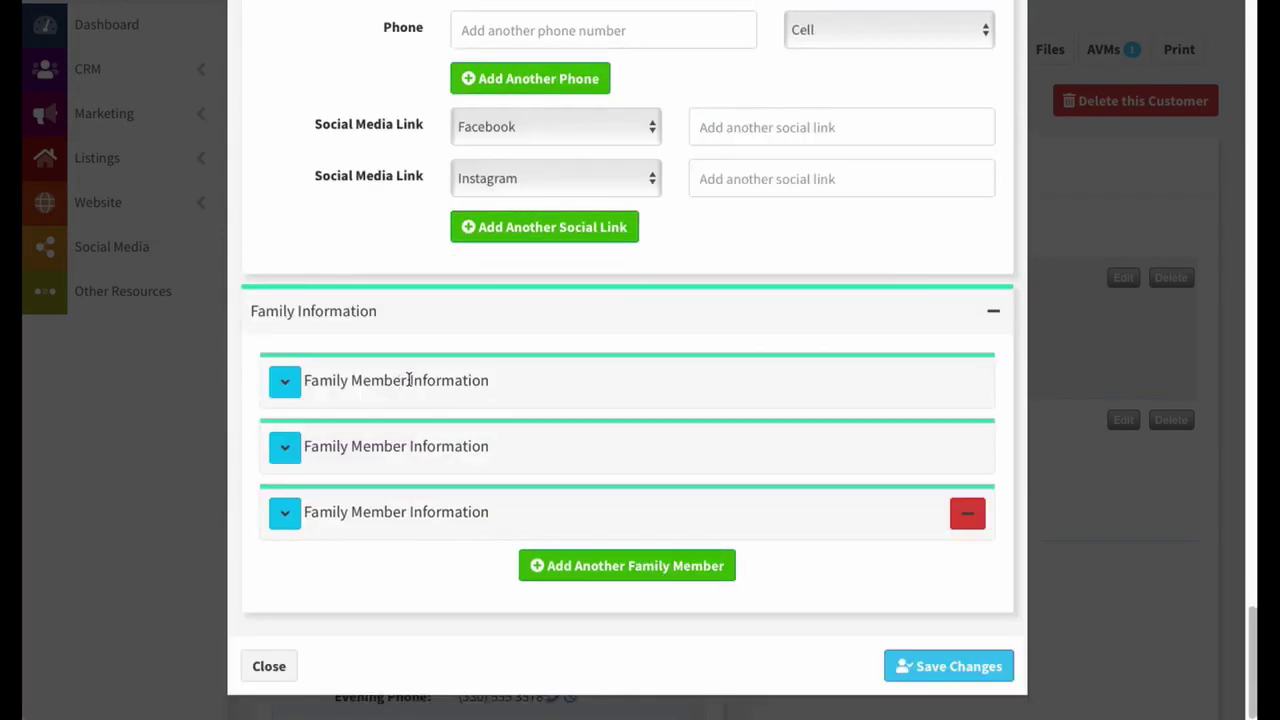
click(278, 666)
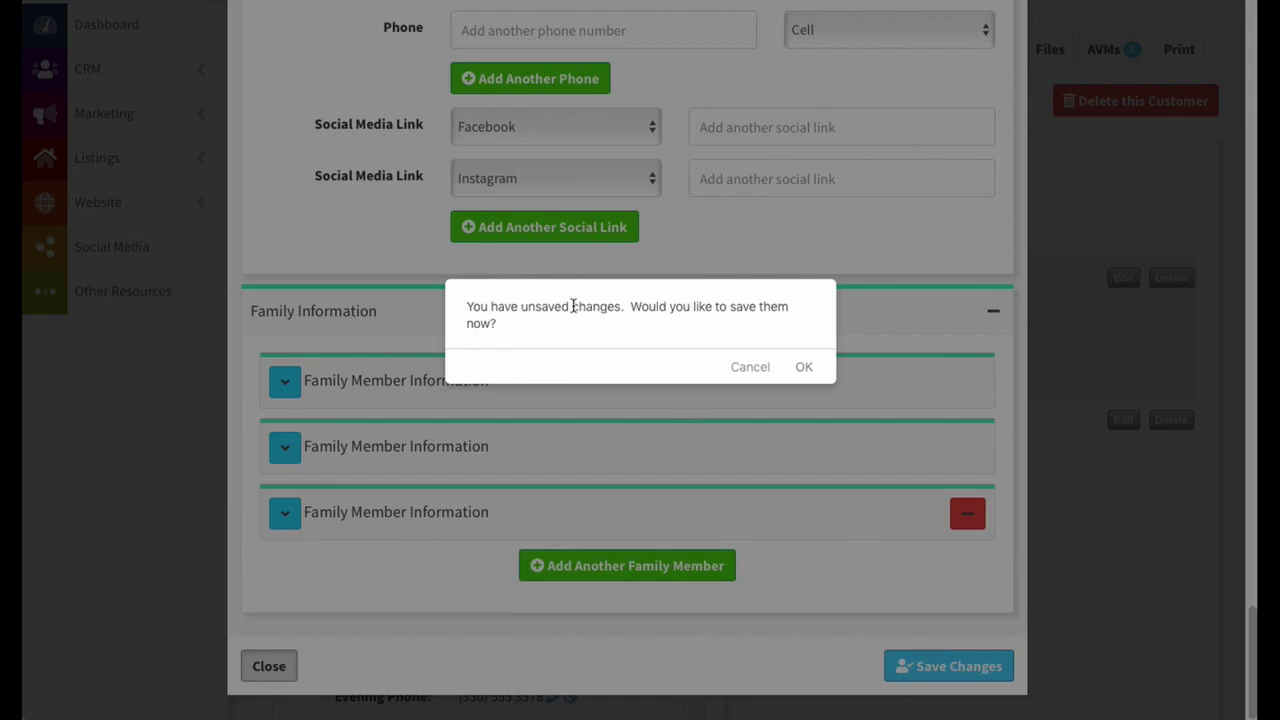
click(755, 367)
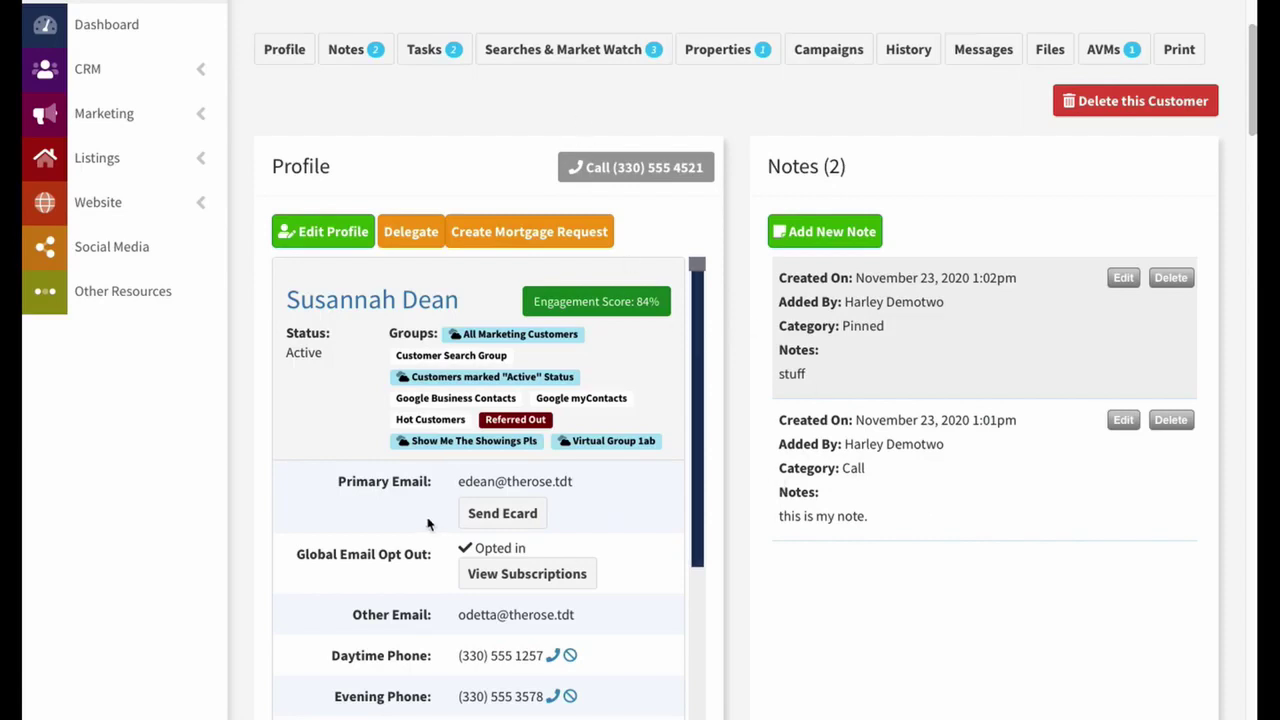
scroll(430, 436, down, 1)
scroll(729, 420, down, 1)
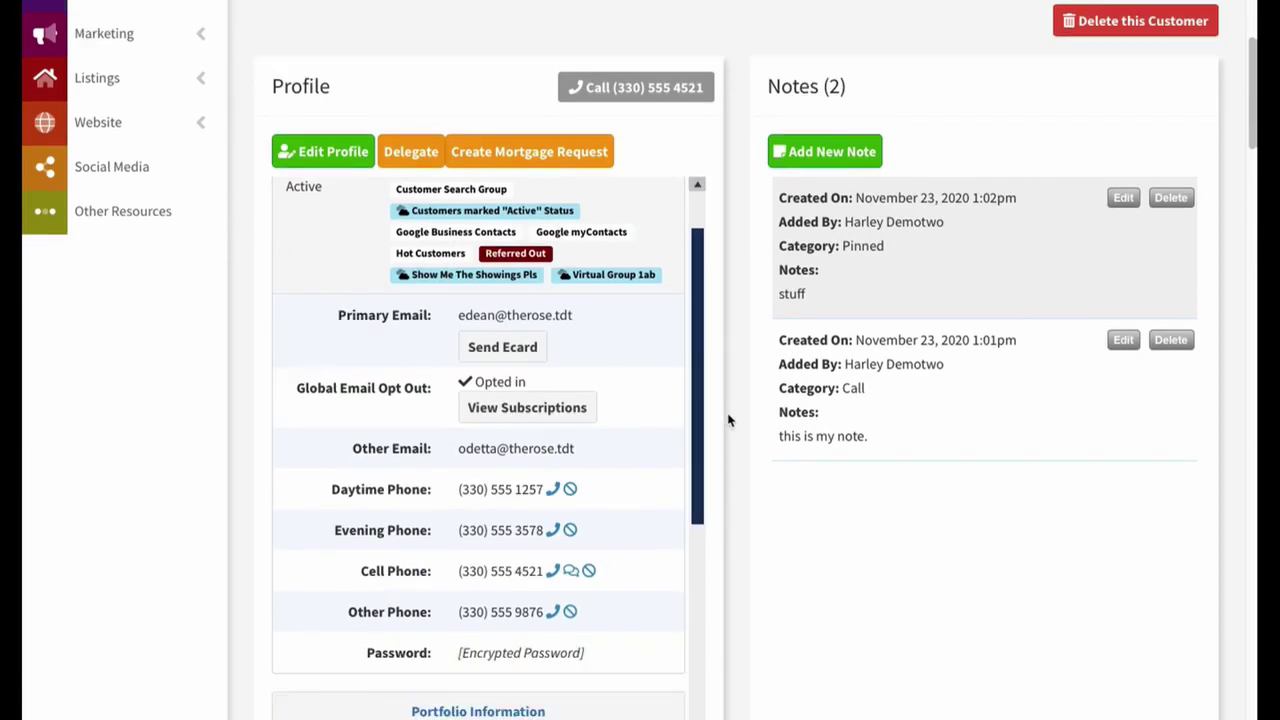
scroll(537, 418, down, 1)
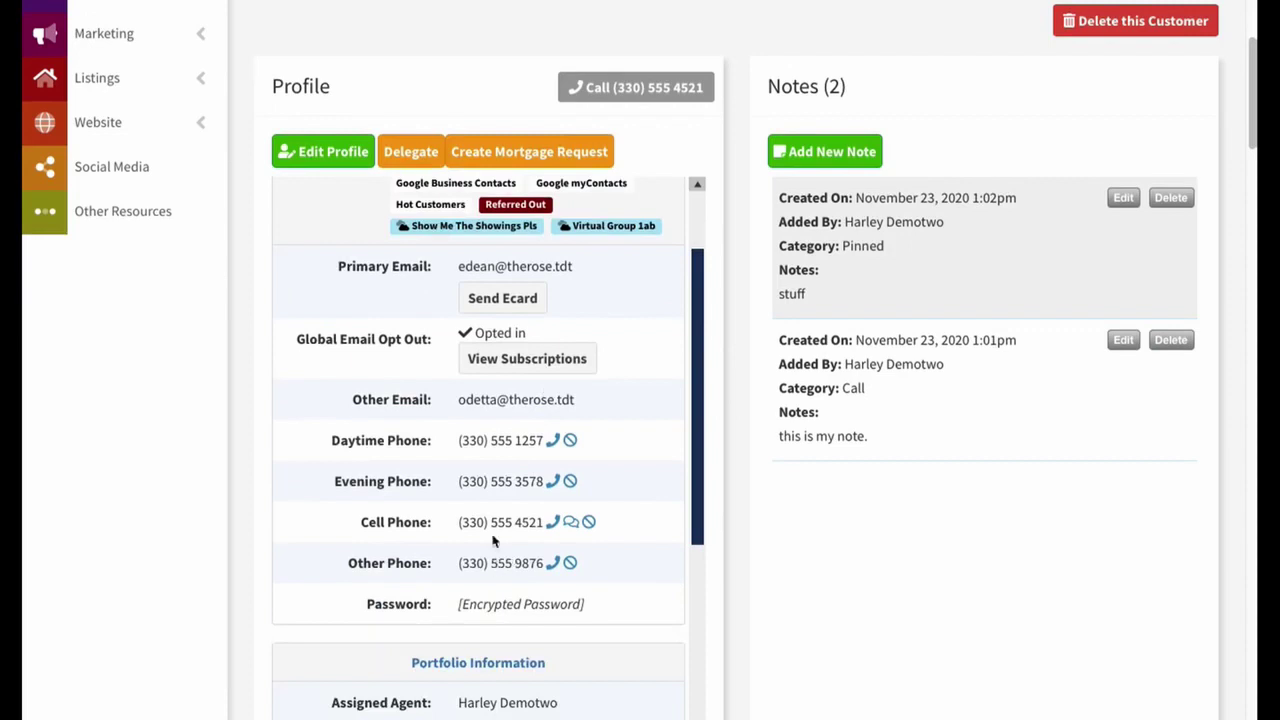
scroll(491, 500, up, 1)
scroll(543, 469, up, 1)
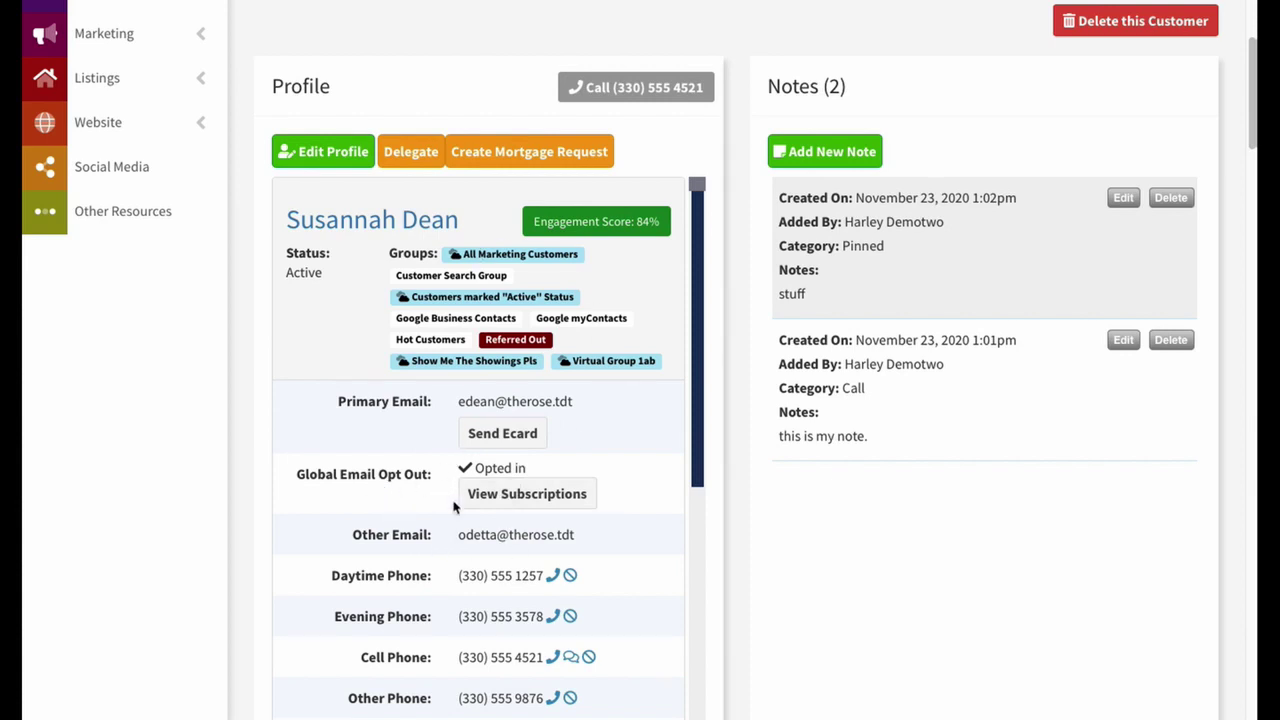
scroll(612, 520, down, 5)
scroll(593, 536, down, 4)
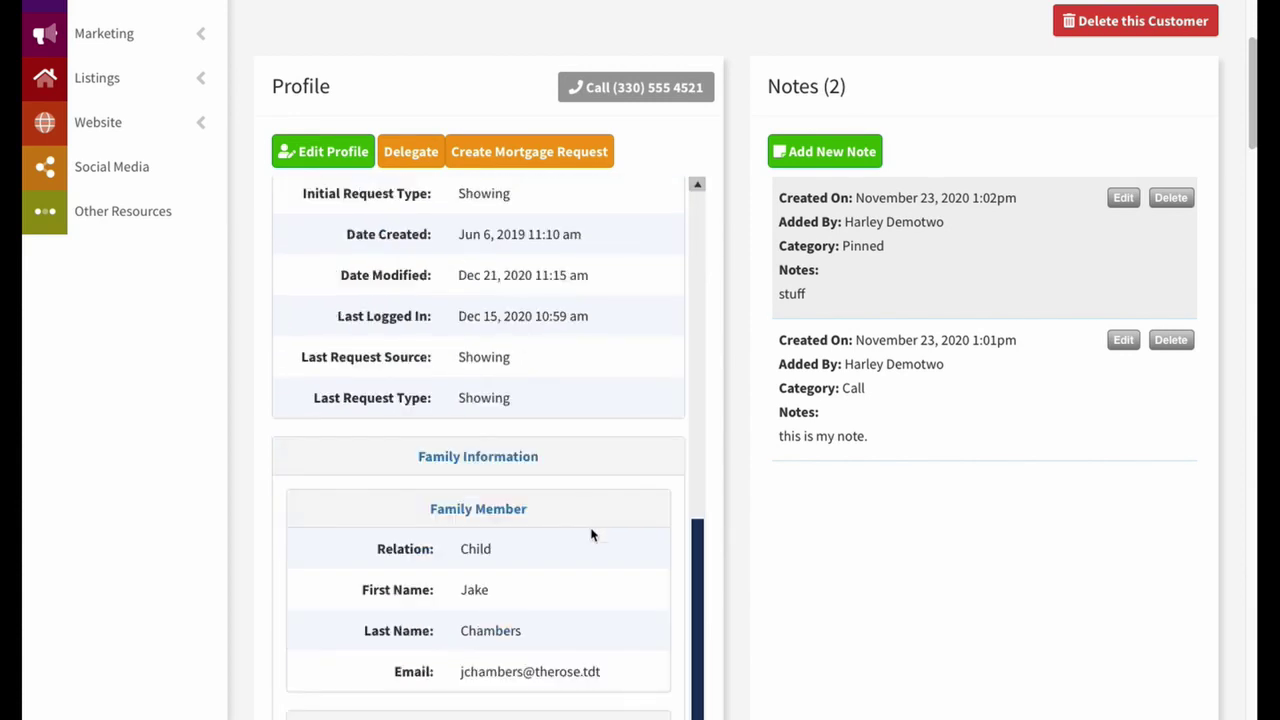
scroll(590, 535, down, 1)
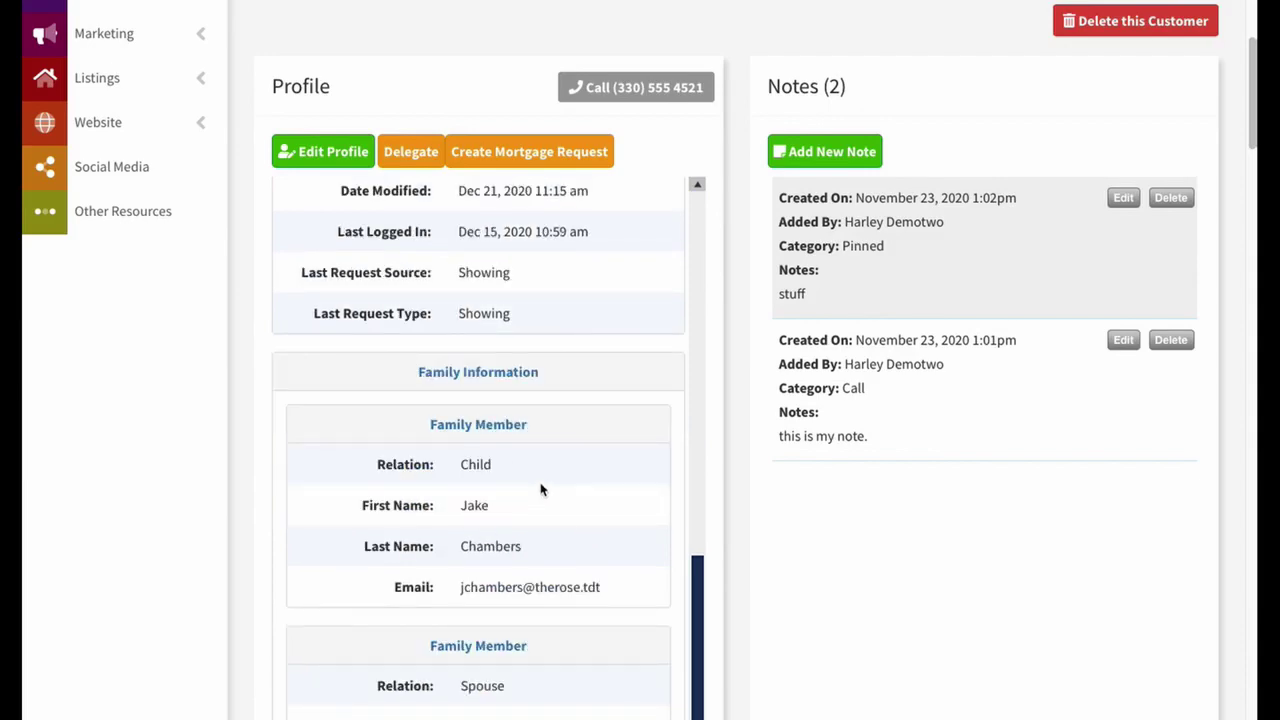
scroll(736, 484, down, 3)
scroll(530, 460, up, 10)
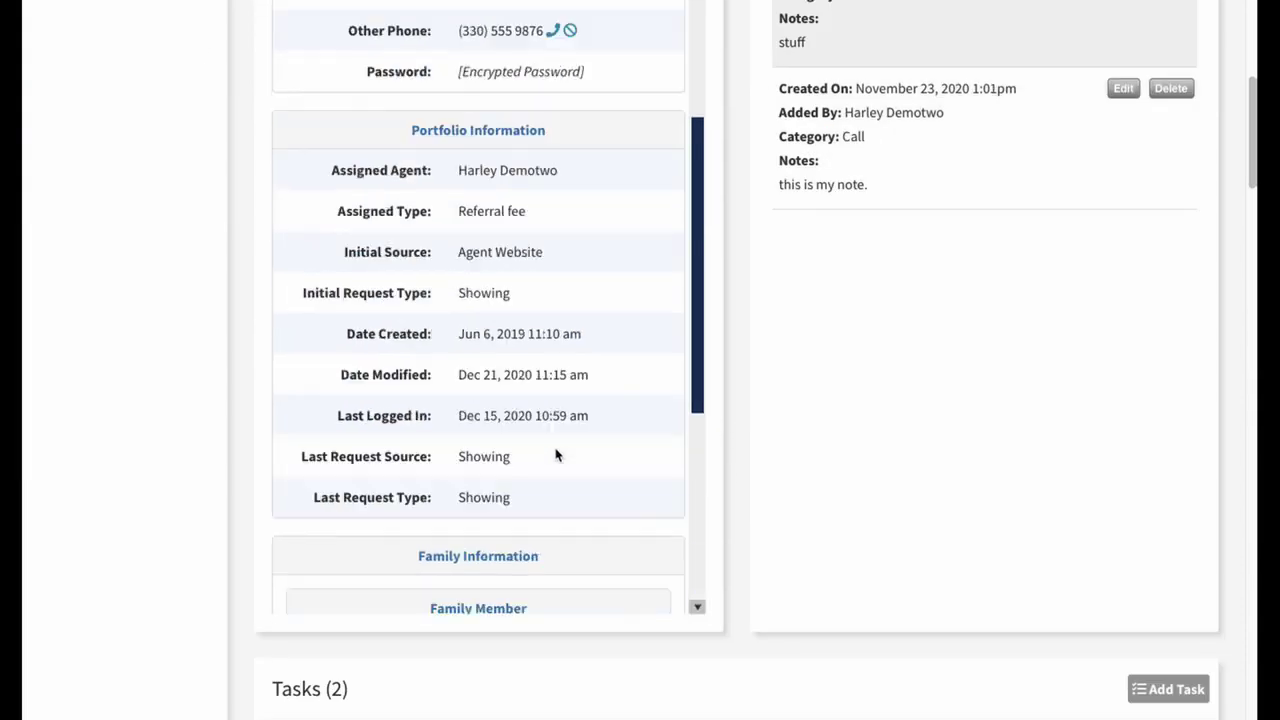
scroll(765, 340, up, 4)
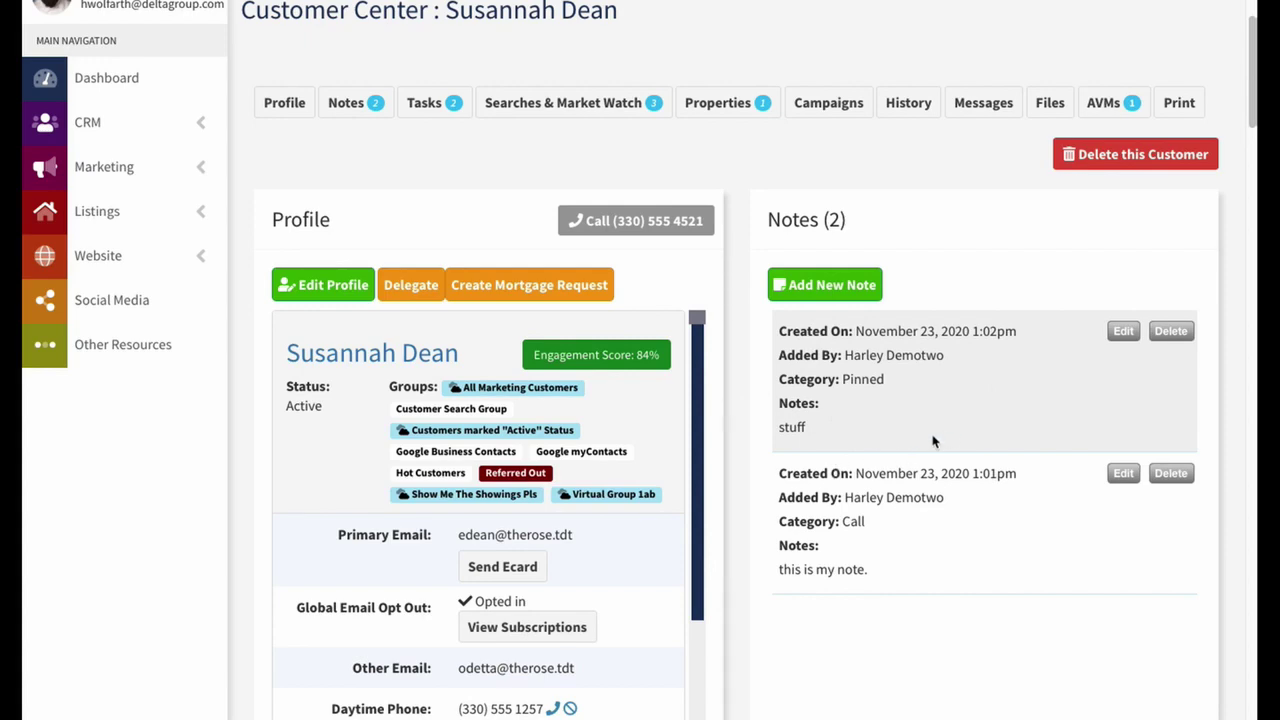
- Start a new note for the customer and set its category to Call
click(821, 285)
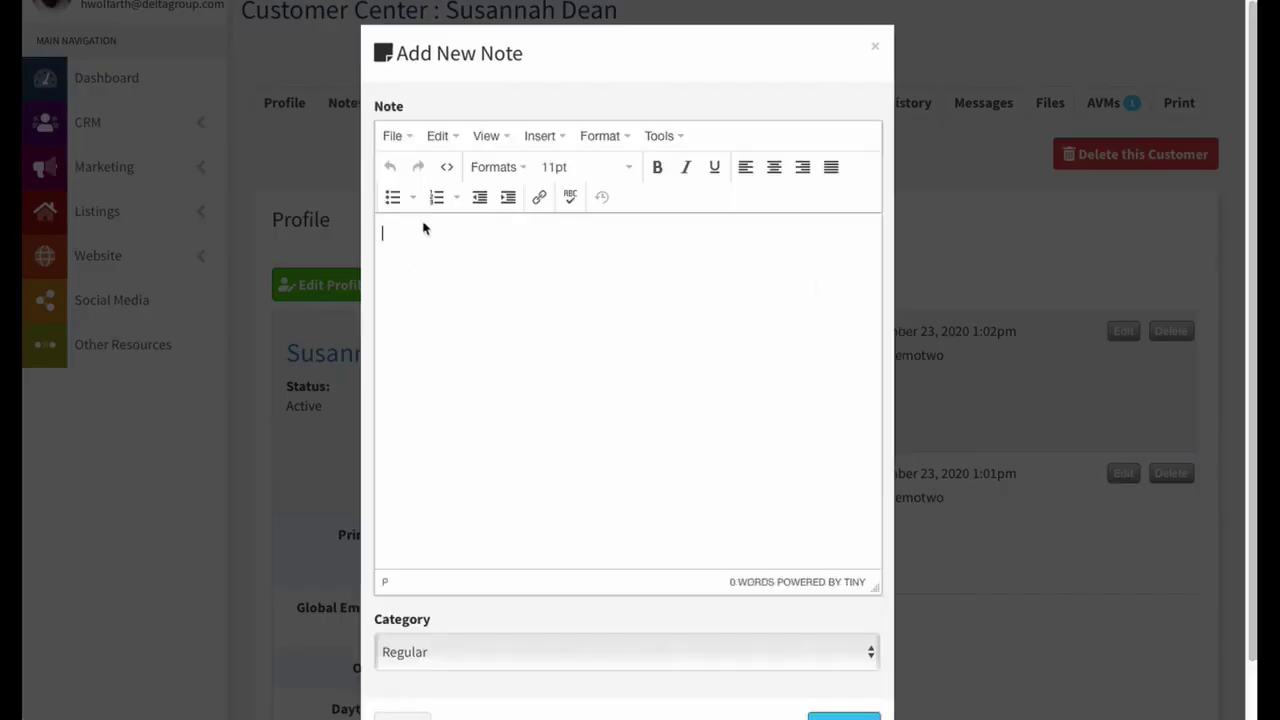
click(491, 237)
scroll(494, 281, down, 2)
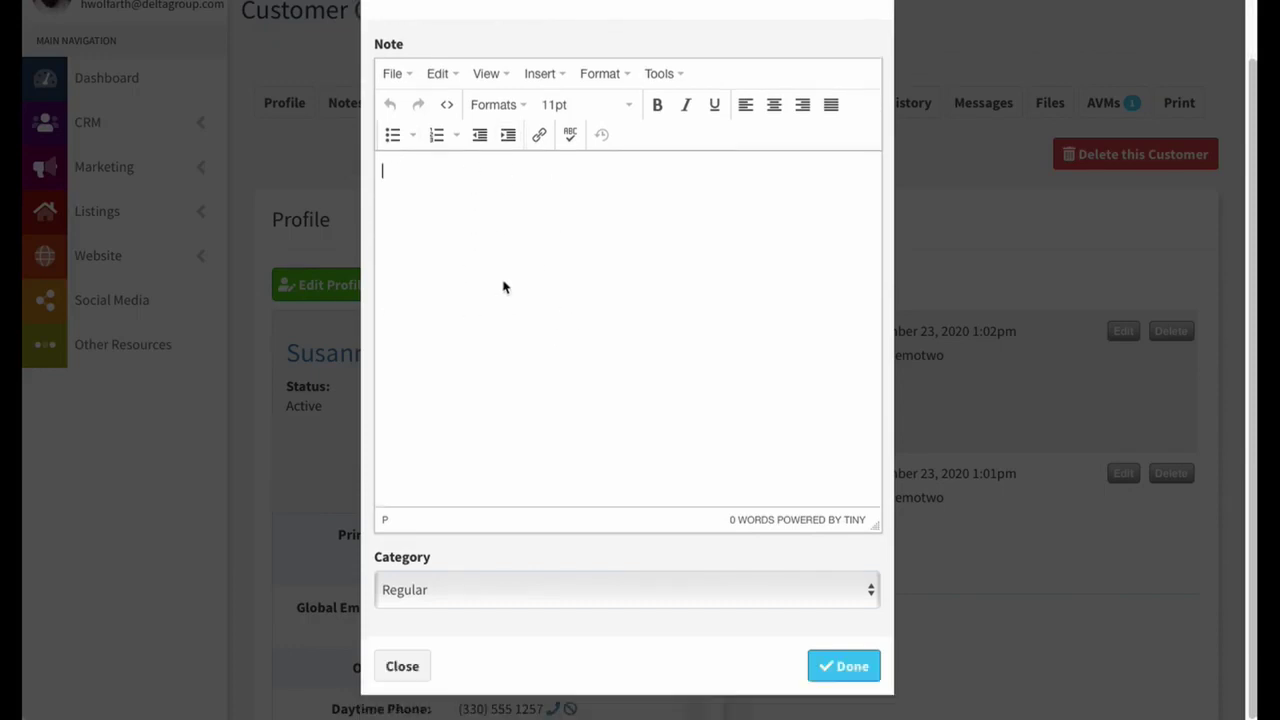
click(420, 590)
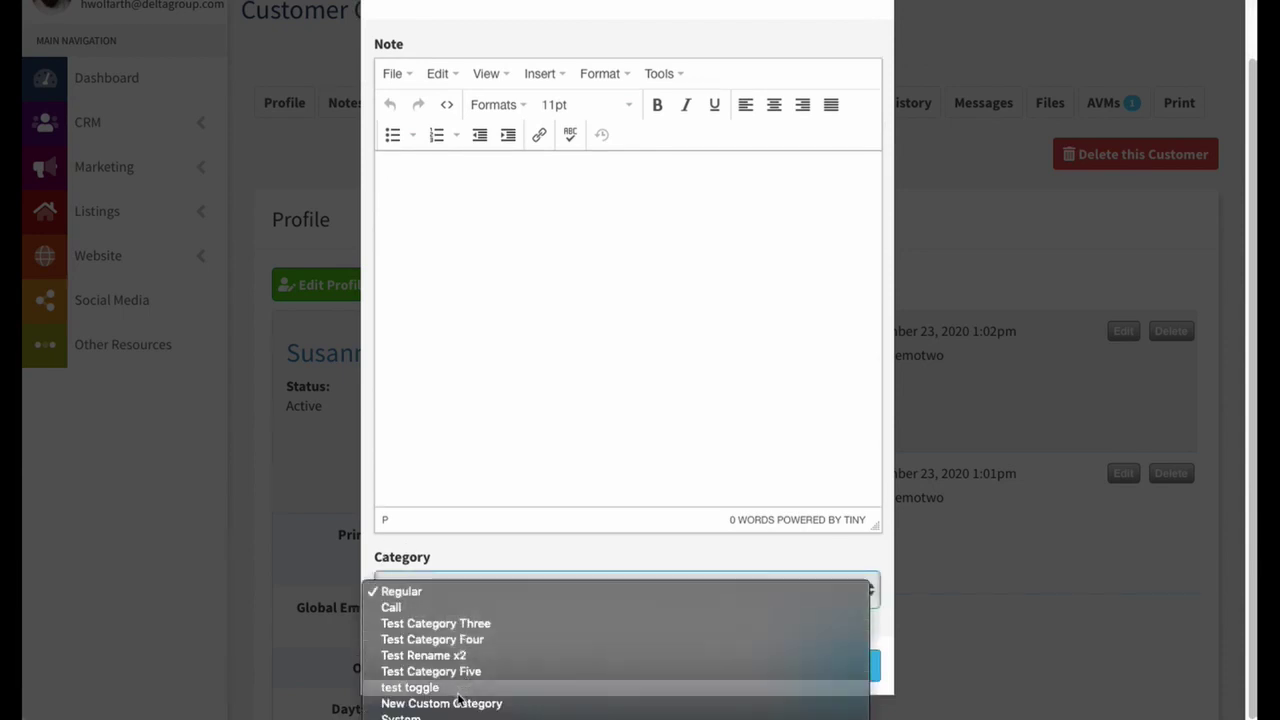
click(420, 608)
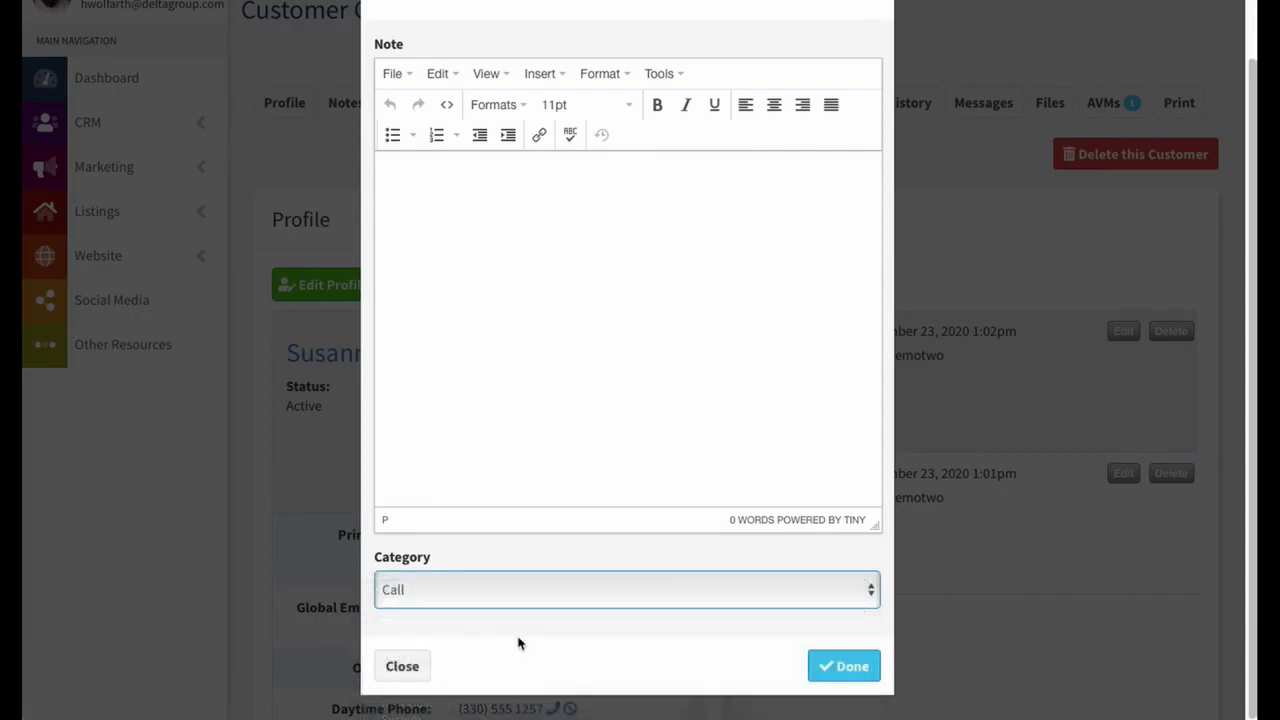
click(429, 590)
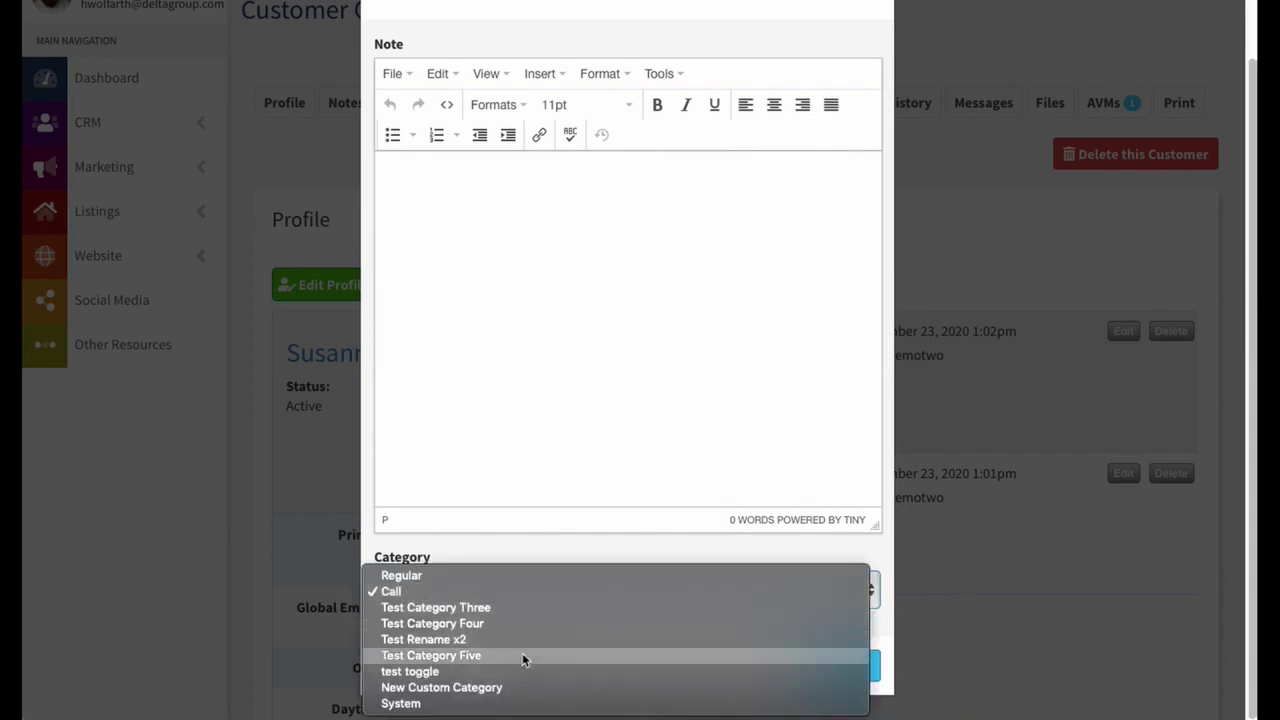
click(392, 591)
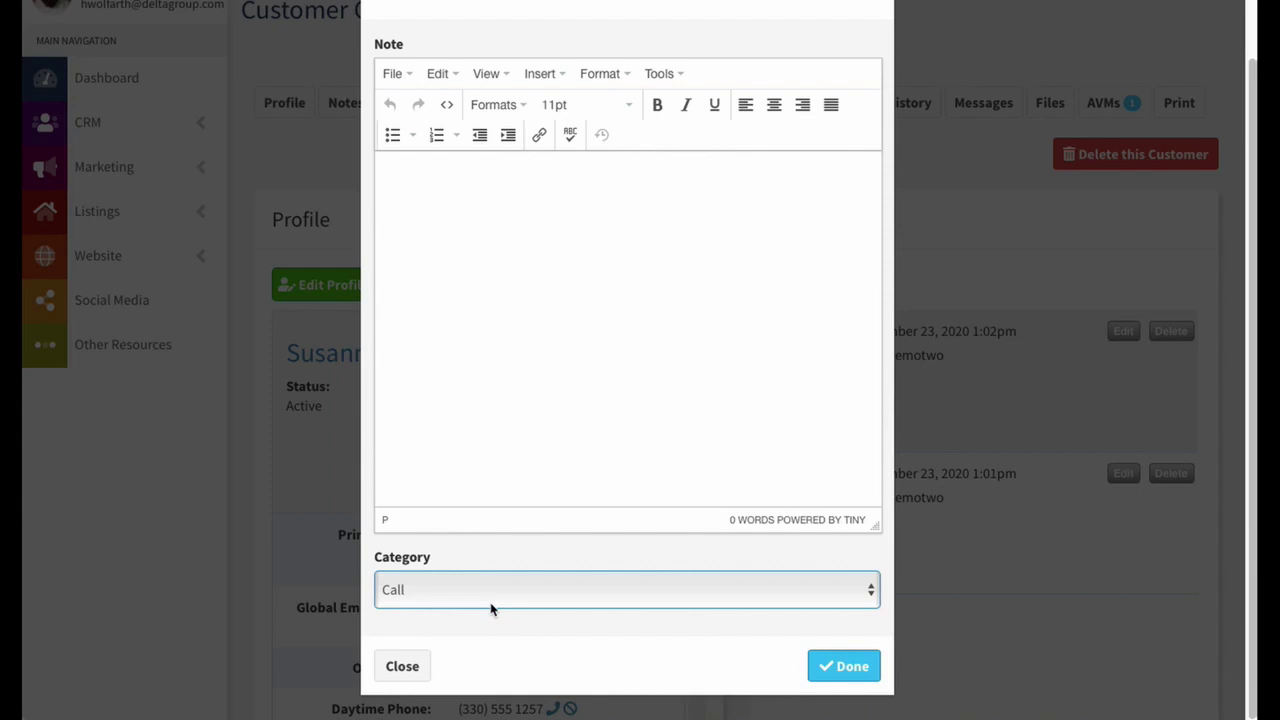
- Enter the note text 'This is my note' and save it with category Call
click(514, 250)
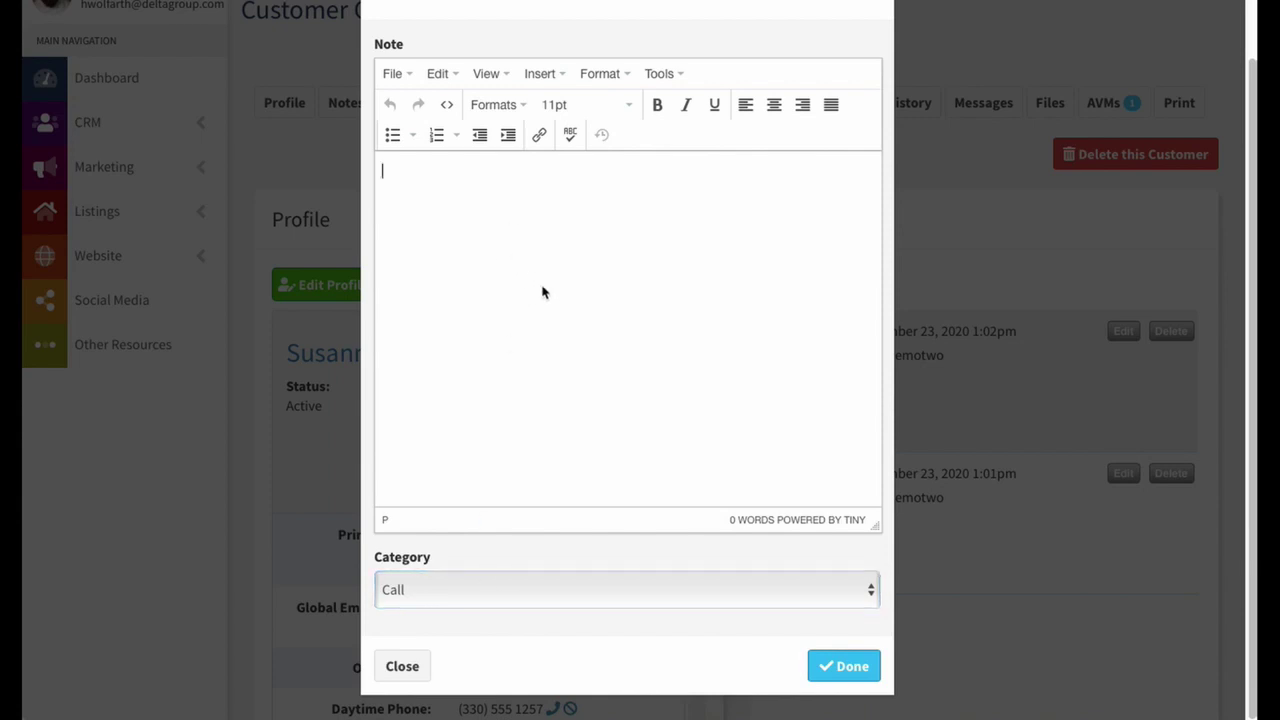
click(452, 592)
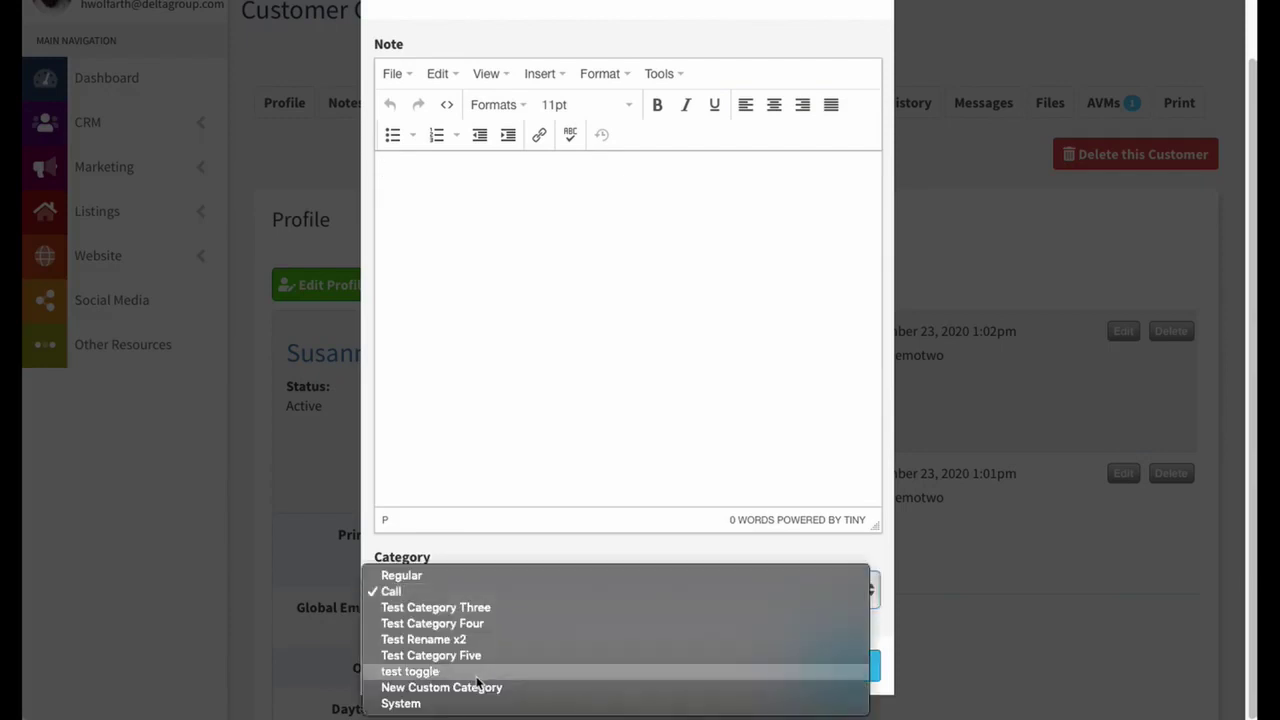
click(434, 590)
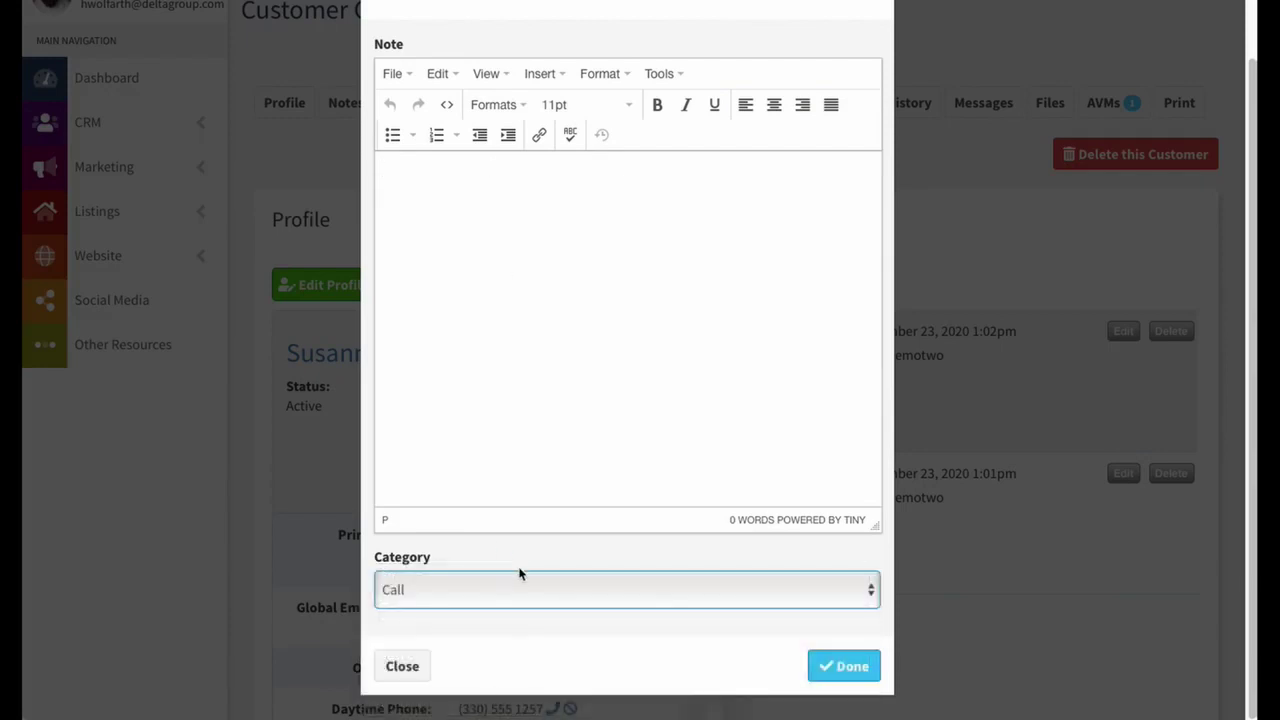
click(474, 278)
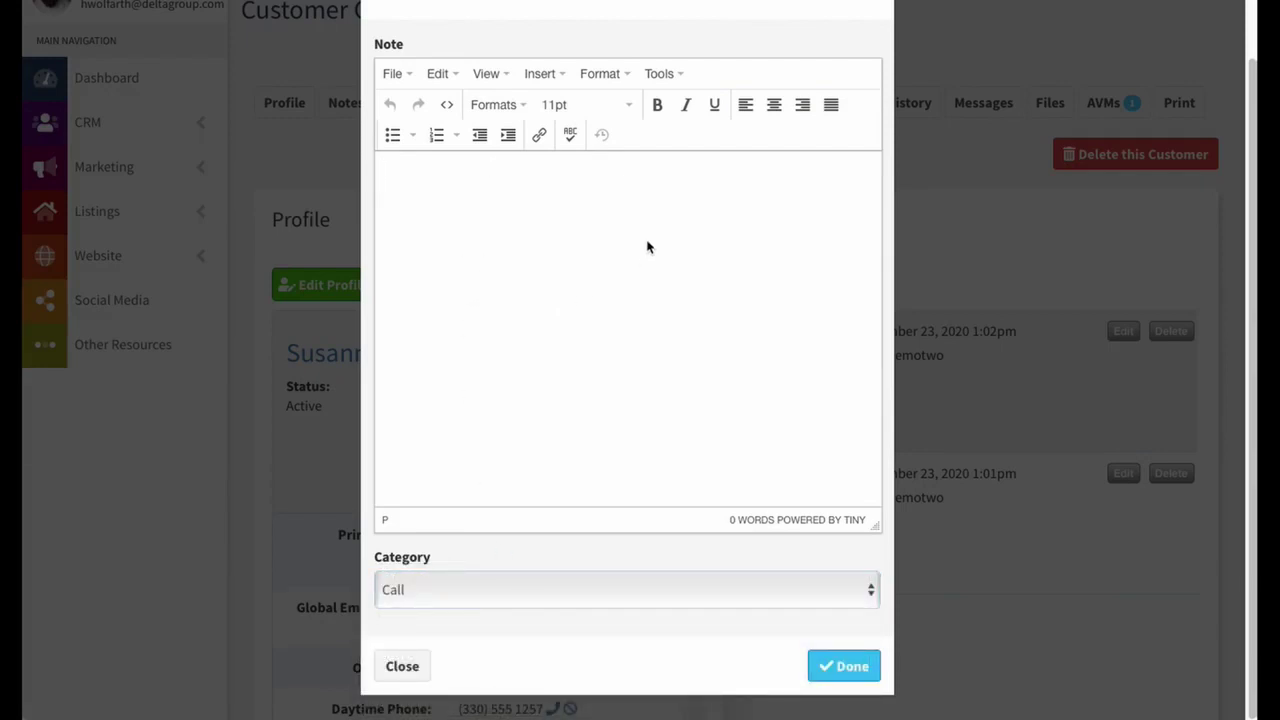
text(This is my note.)
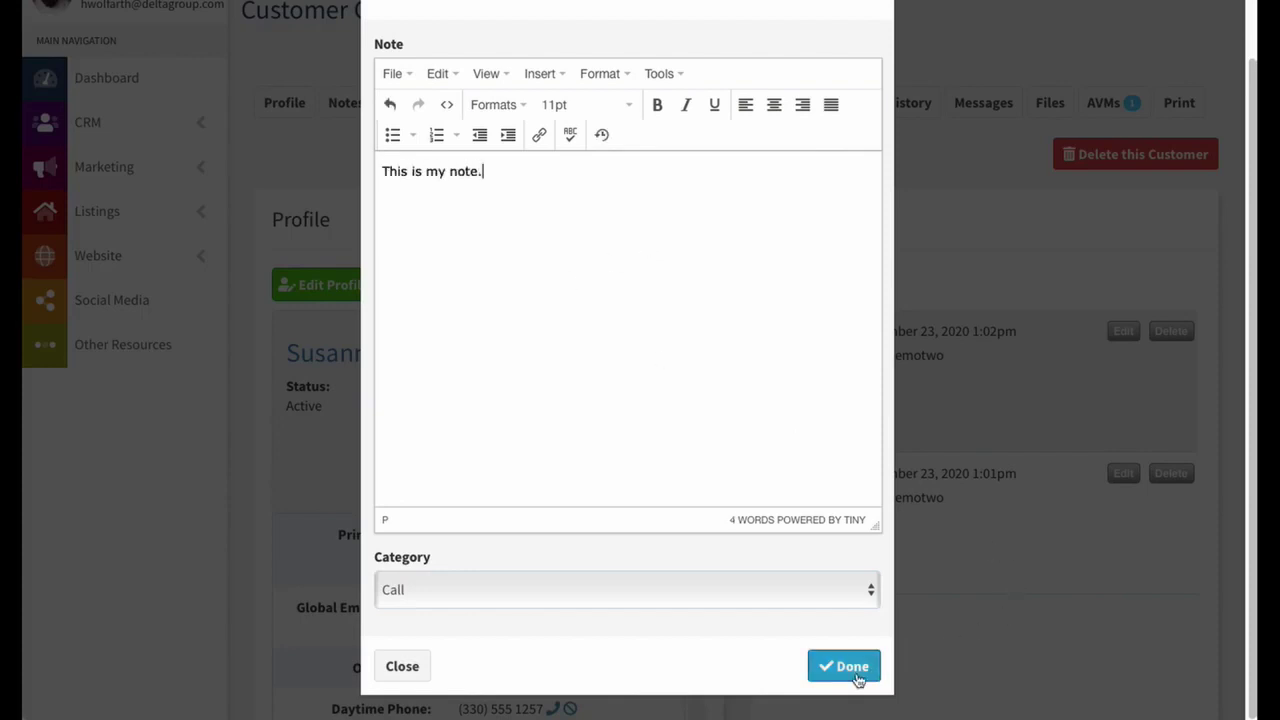
click(855, 677)
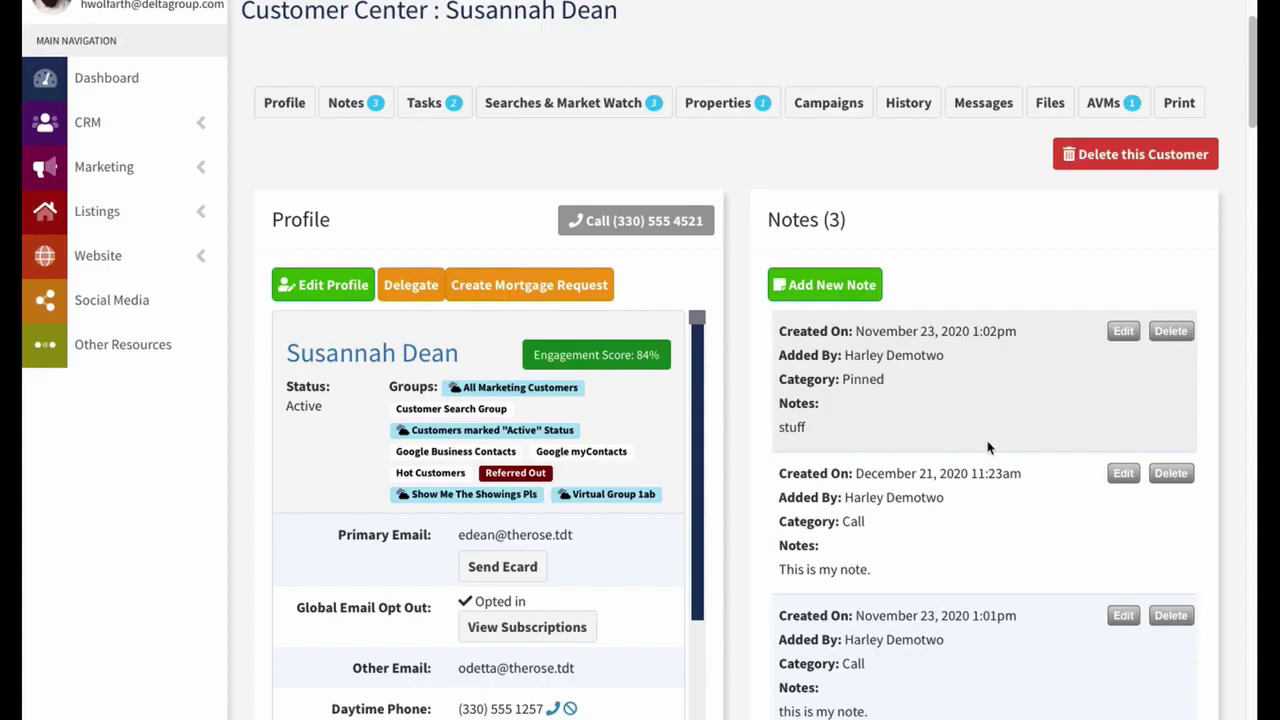
- Open the pinned note for editing, review its categories, and close it unsaved
scroll(994, 438, down, 2)
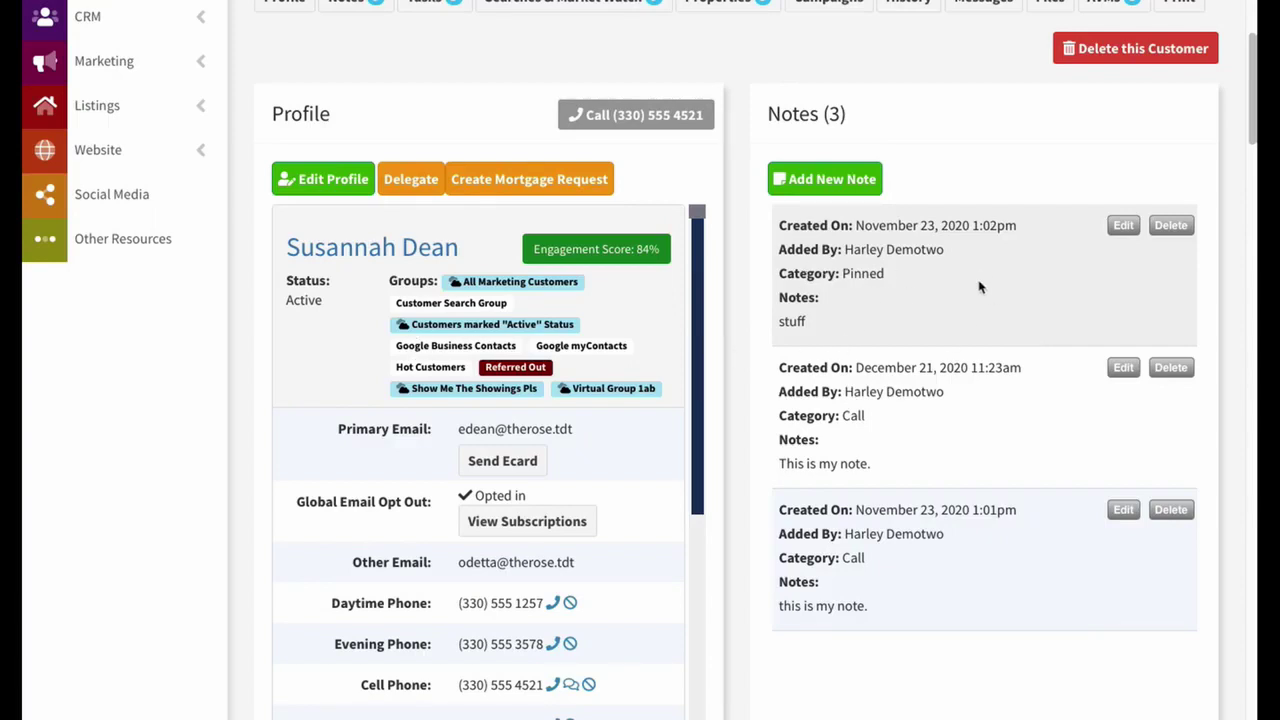
double_click(859, 274)
click(1124, 226)
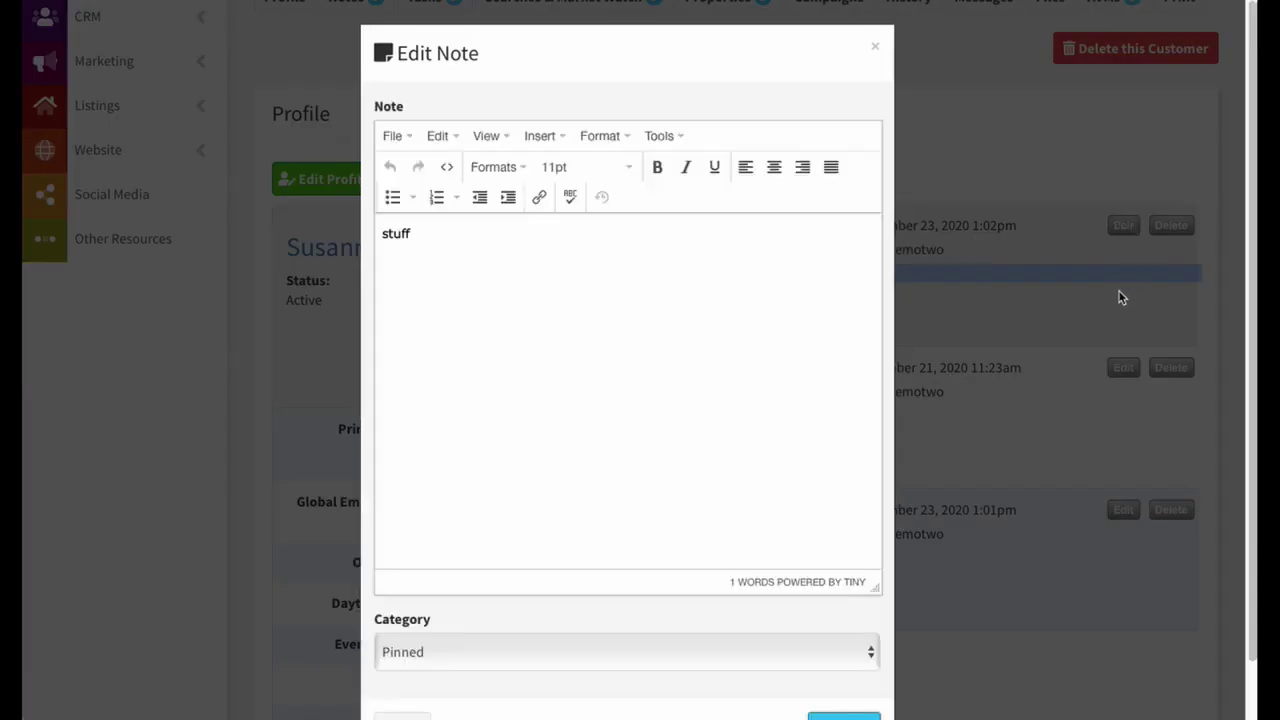
scroll(600, 470, down, 1)
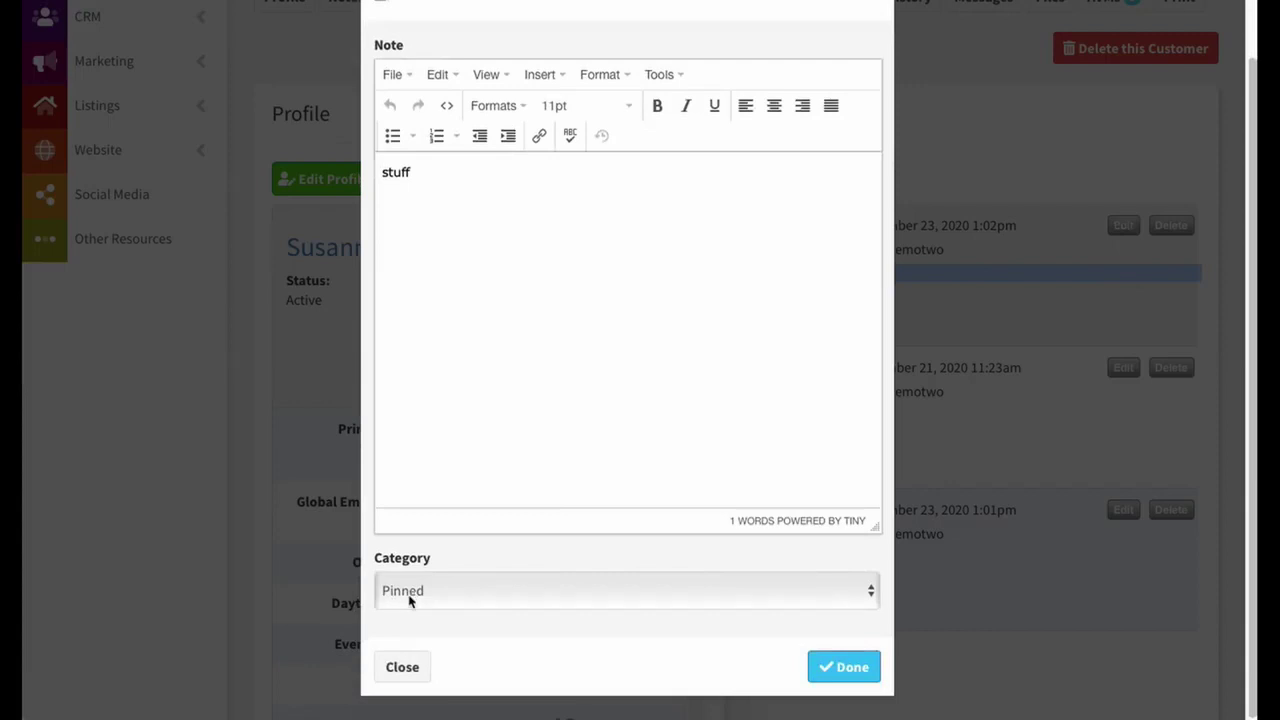
click(409, 595)
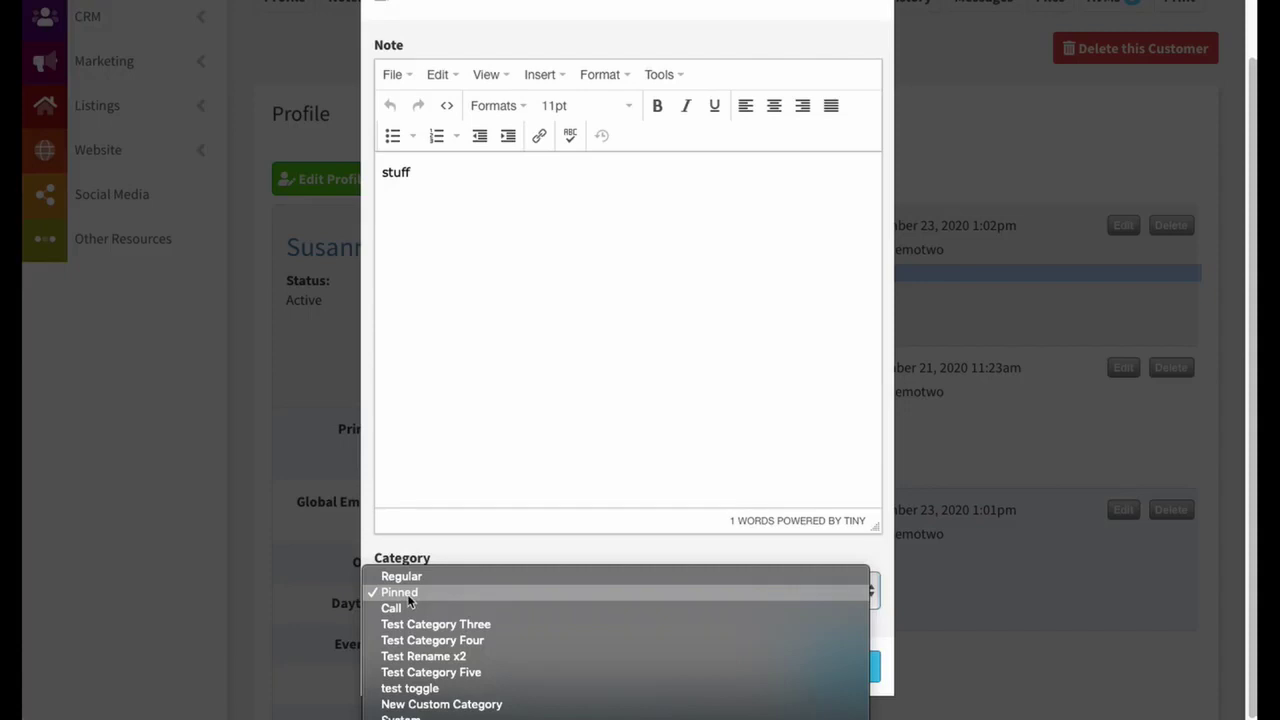
click(503, 548)
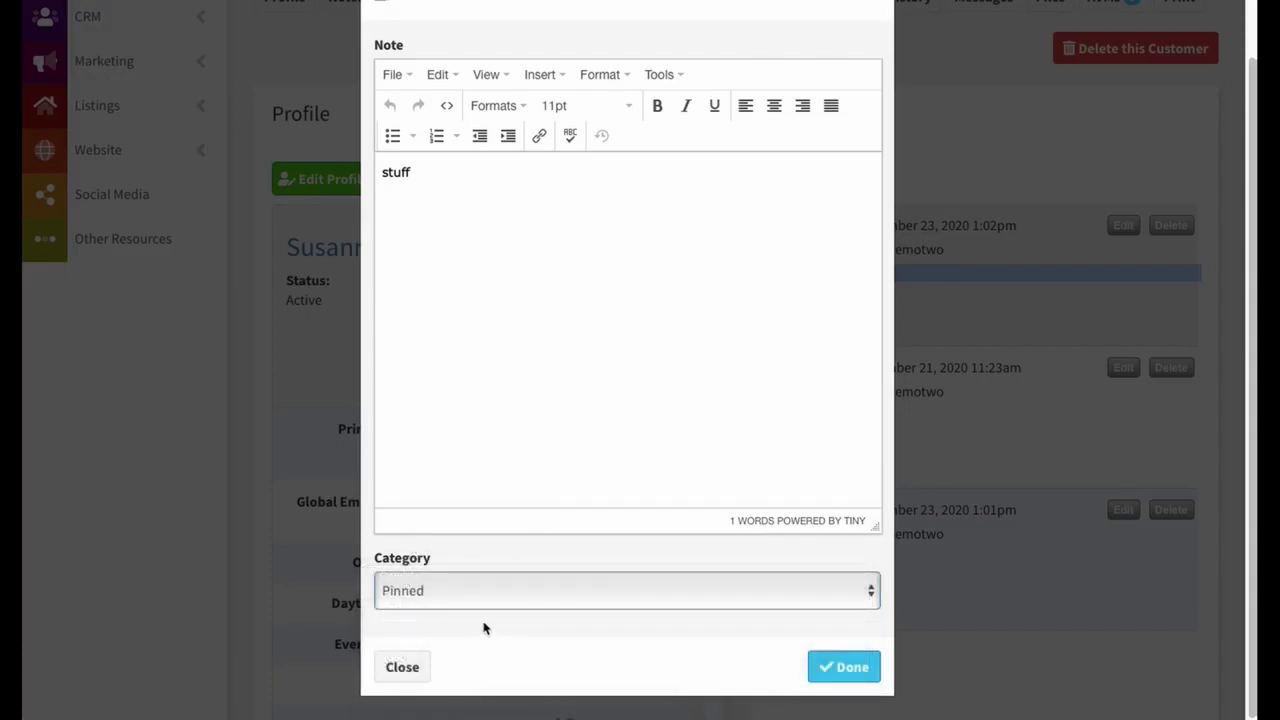
scroll(597, 608, up, 1)
scroll(602, 600, down, 1)
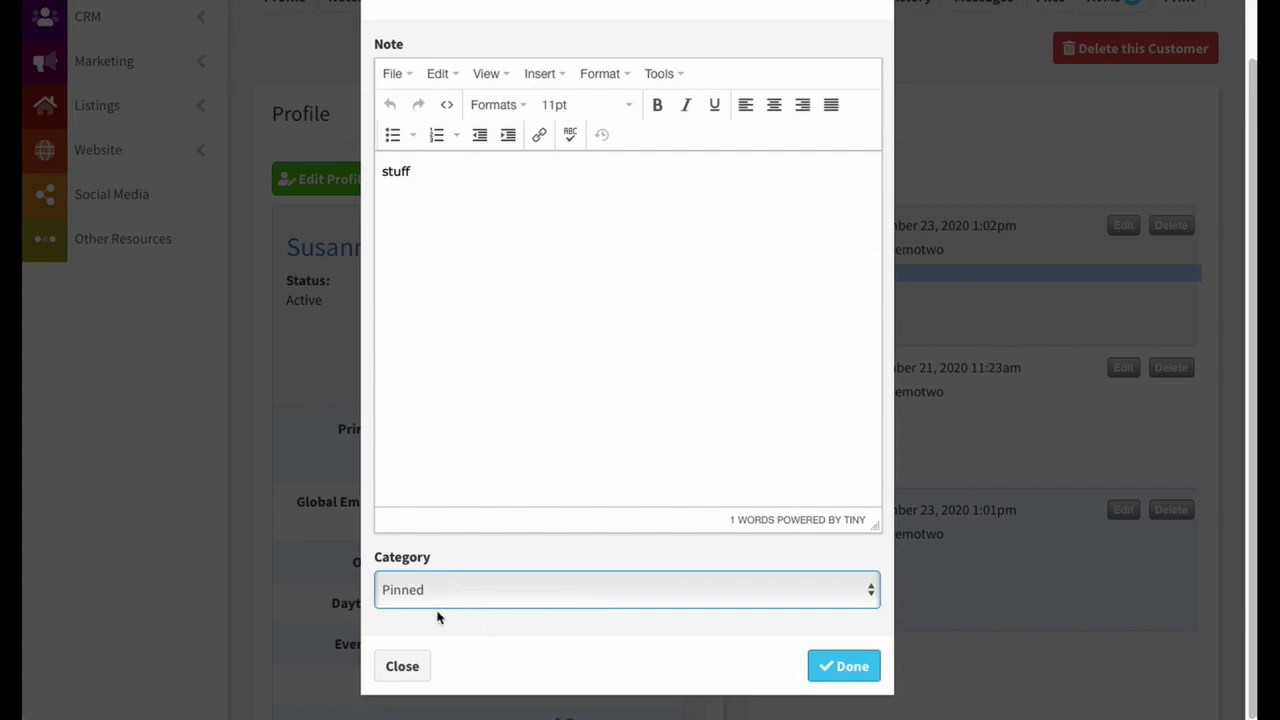
click(402, 668)
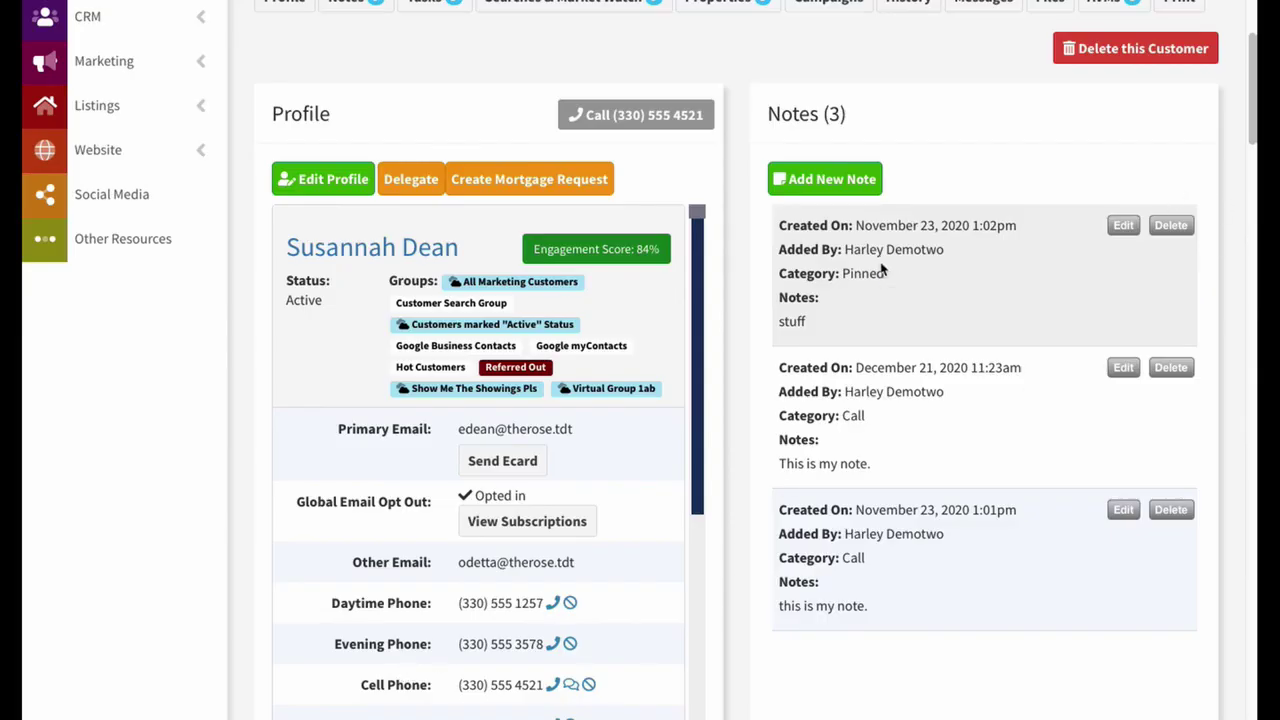
- Append ' and some more stuff' to the pinned note and save it
click(1123, 225)
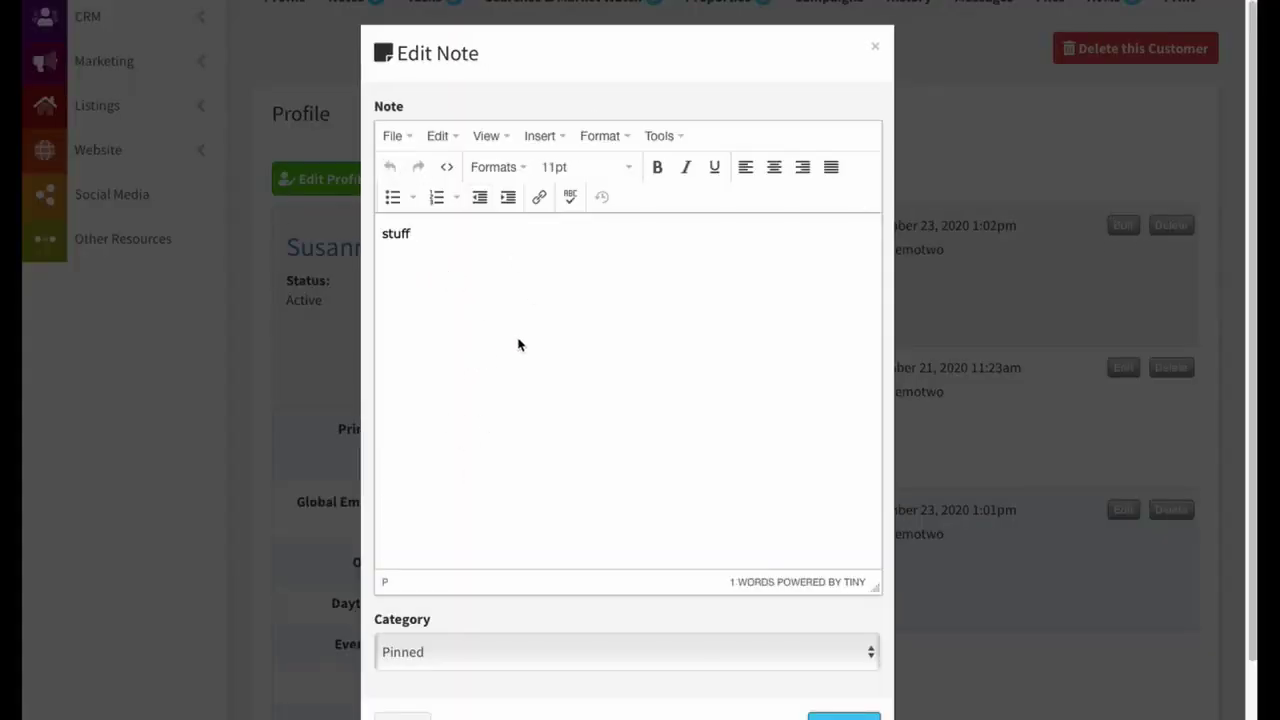
text(and some more stuff)
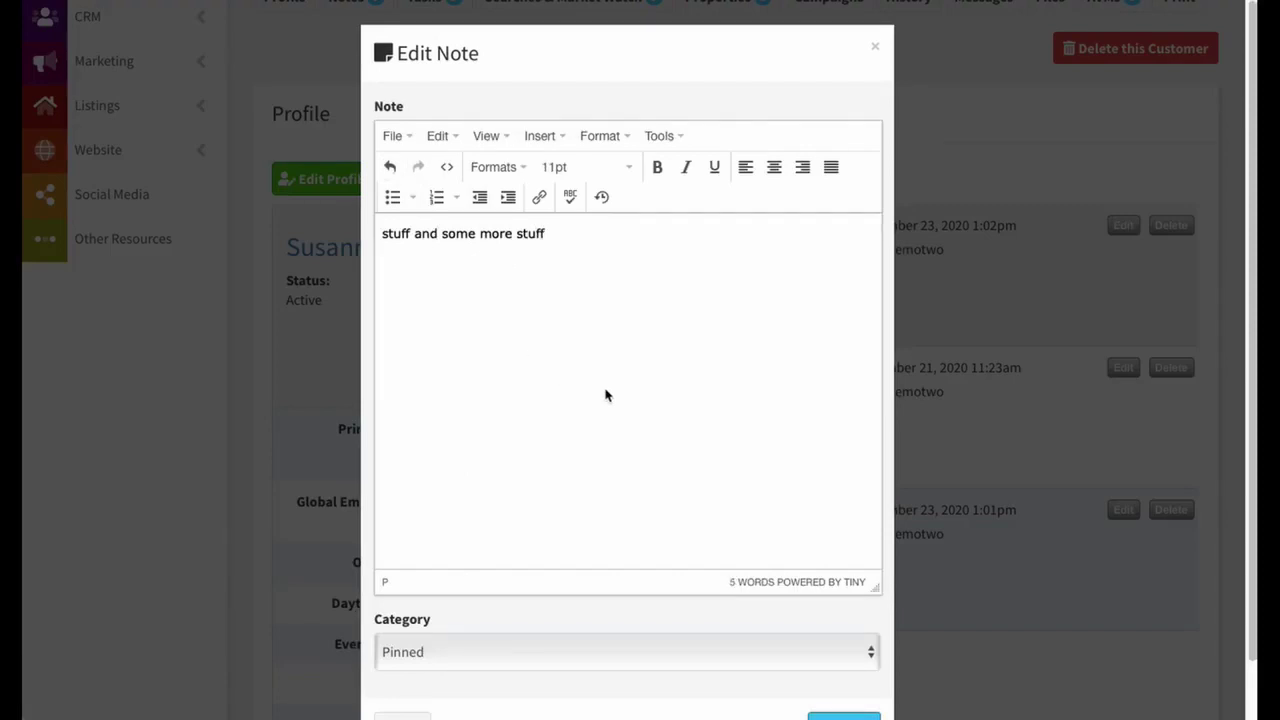
scroll(640, 405, down, 1)
click(865, 666)
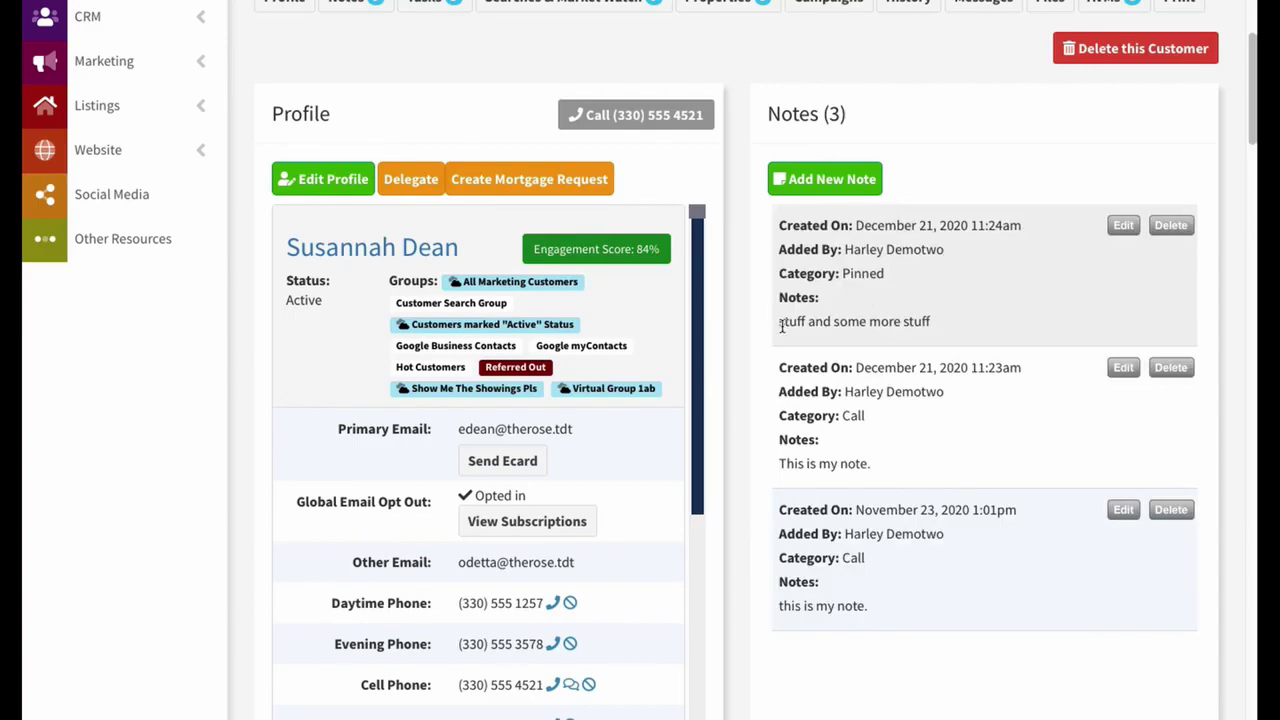
drag(782, 322, 997, 326)
click(988, 328)
- Scroll to Tasks and open the 11/30 call task in the Edit Task dialog
scroll(790, 340, down, 5)
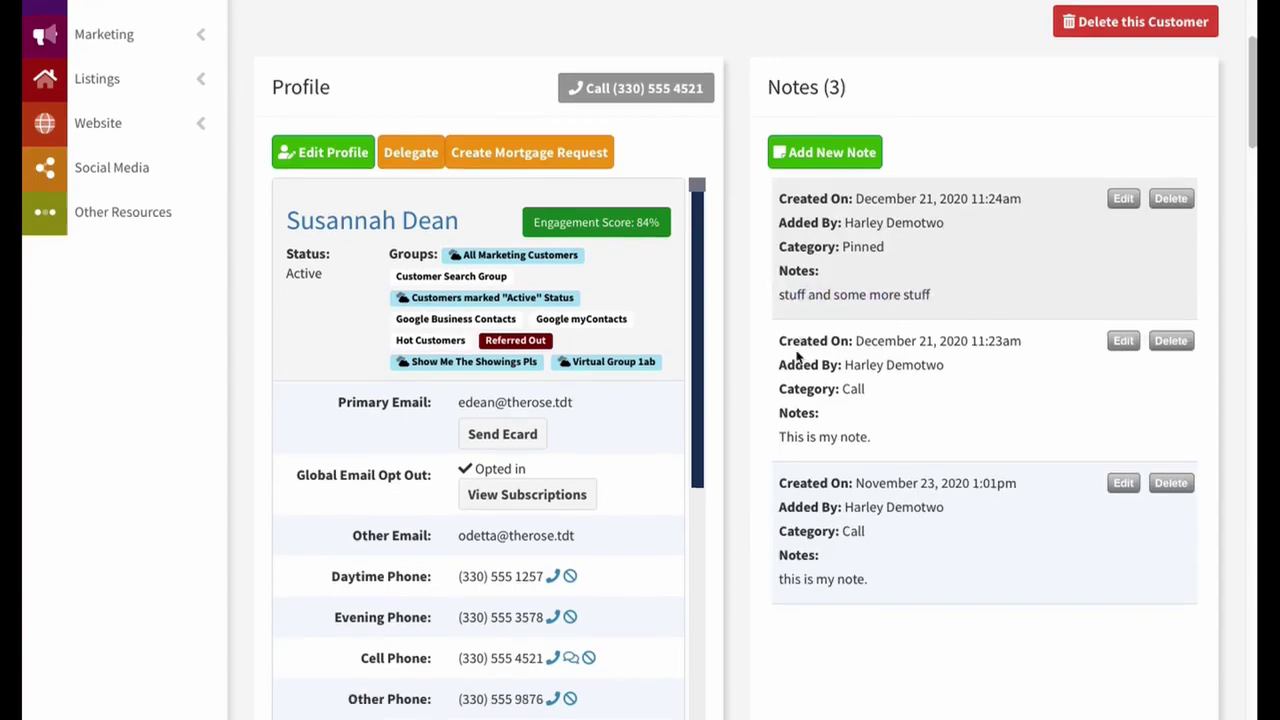
scroll(797, 306, down, 3)
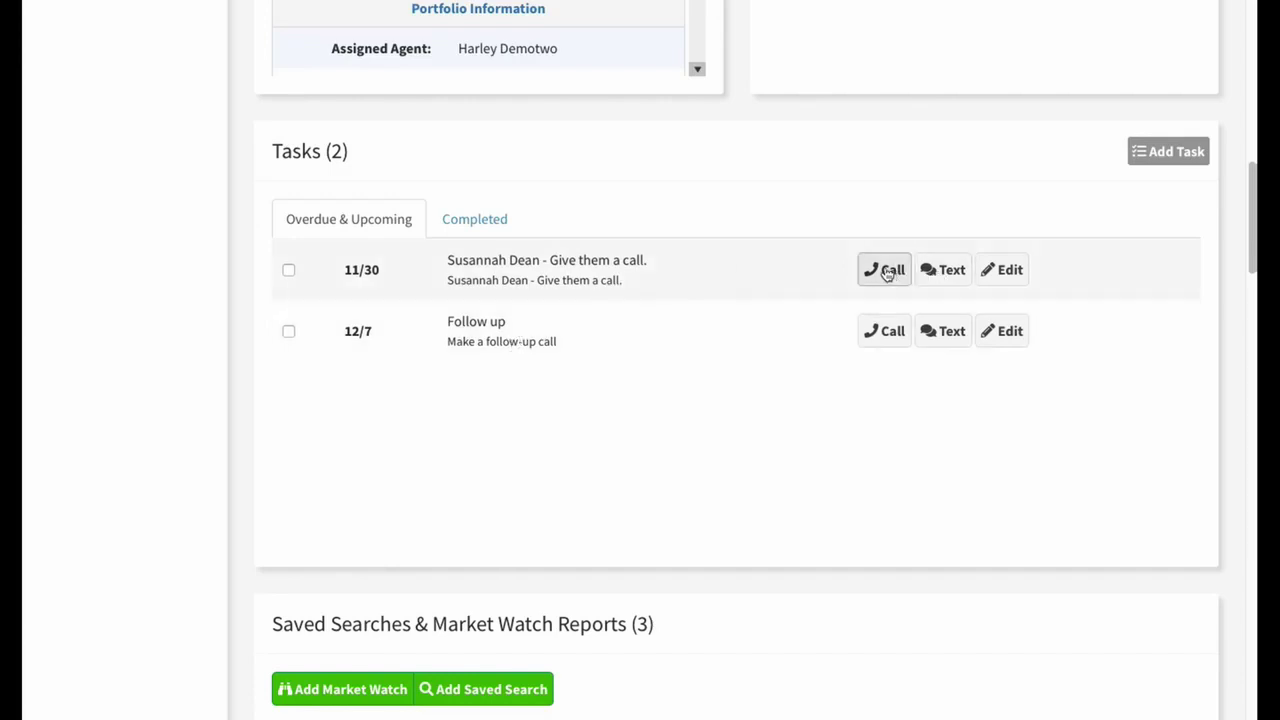
click(1005, 270)
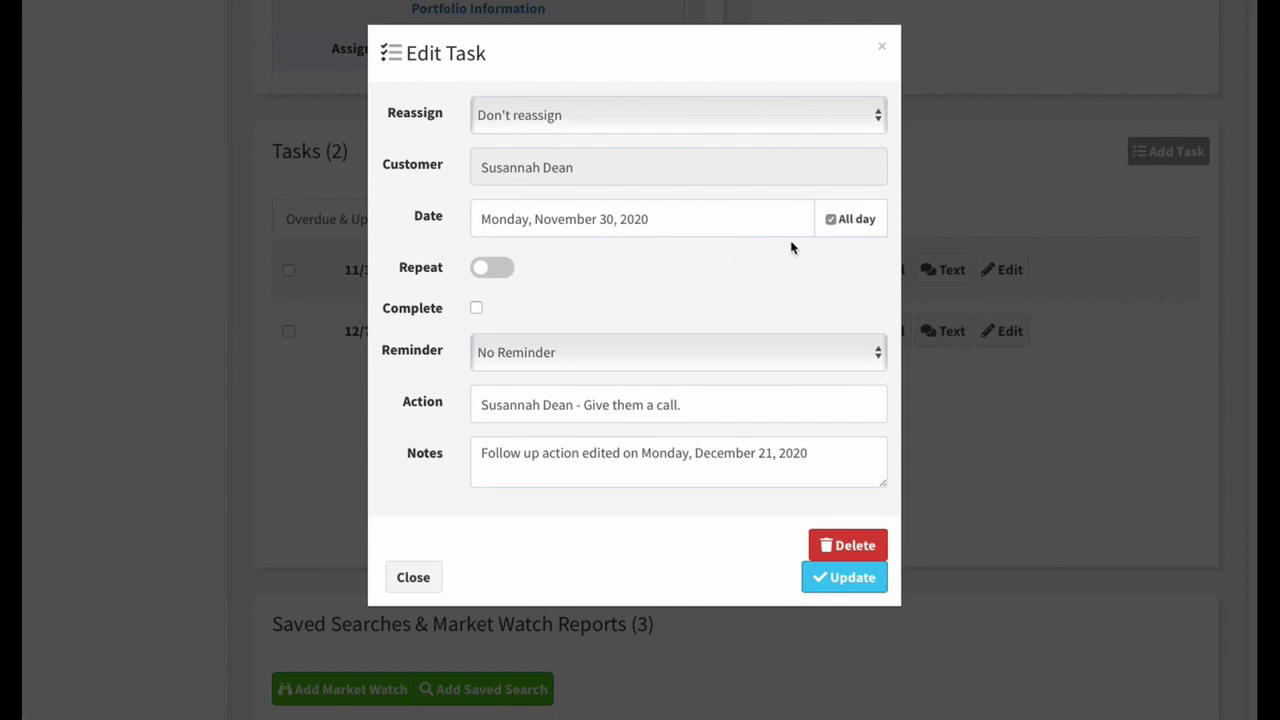
- Toggle All day off and back on, then close the Edit Task dialog unchanged
click(830, 219)
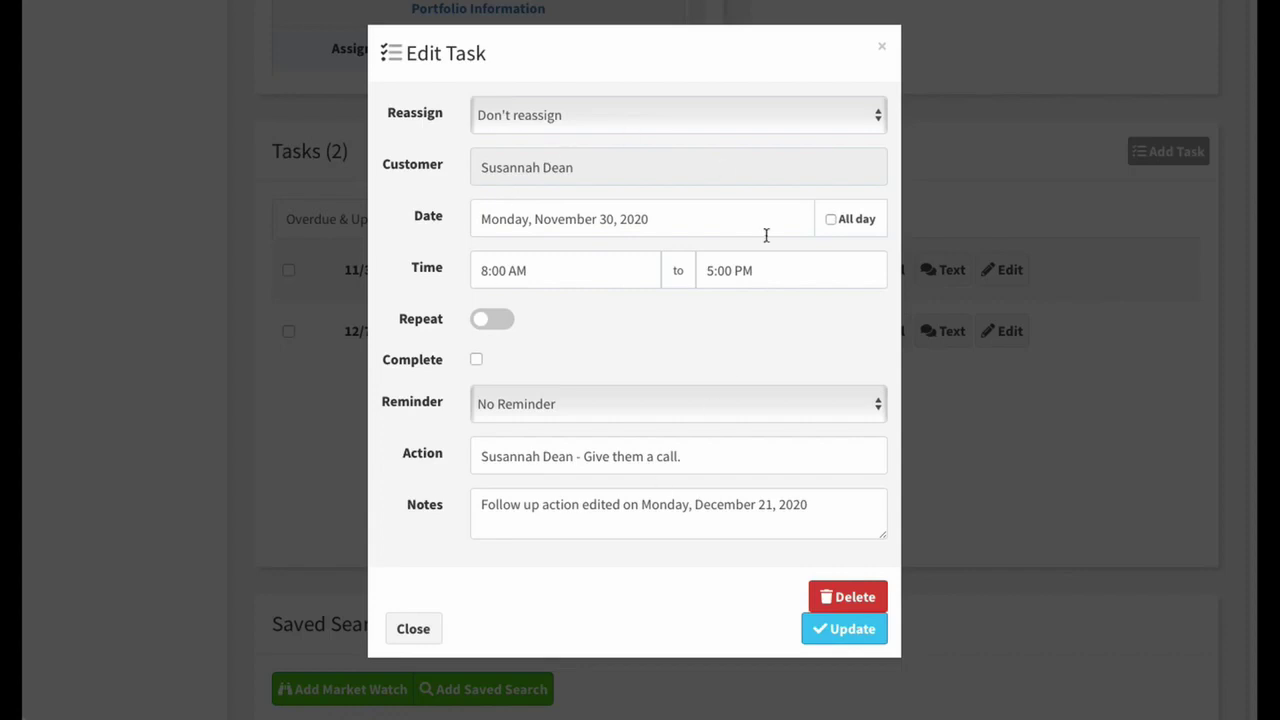
click(830, 219)
click(412, 576)
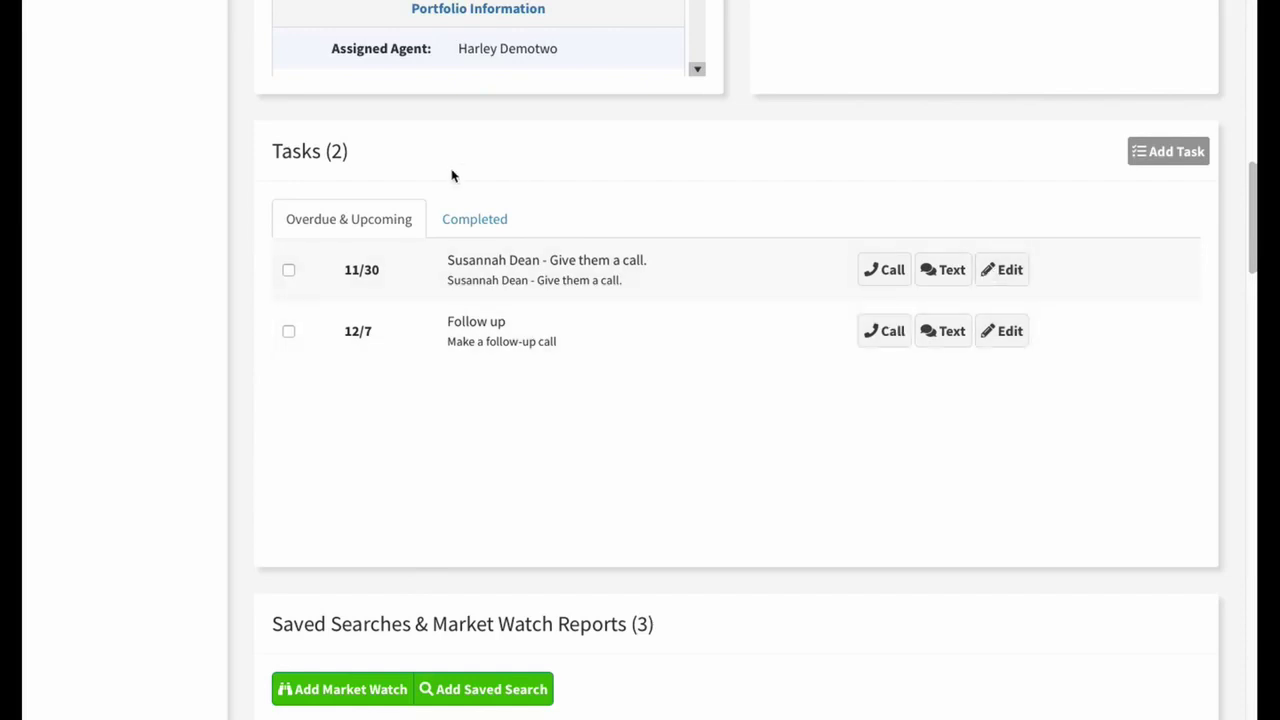
- Switch between the Completed and Overdue & Upcoming tabs to confirm the 11/30 task is completed
click(471, 228)
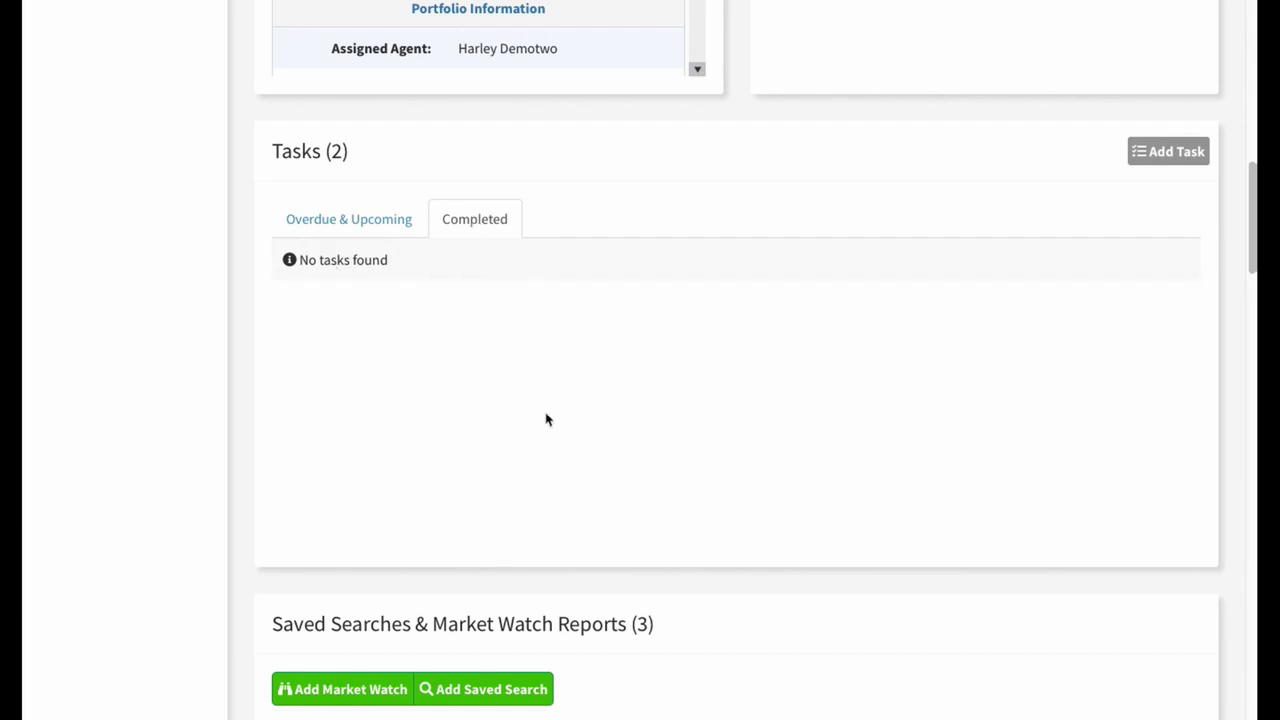
click(349, 222)
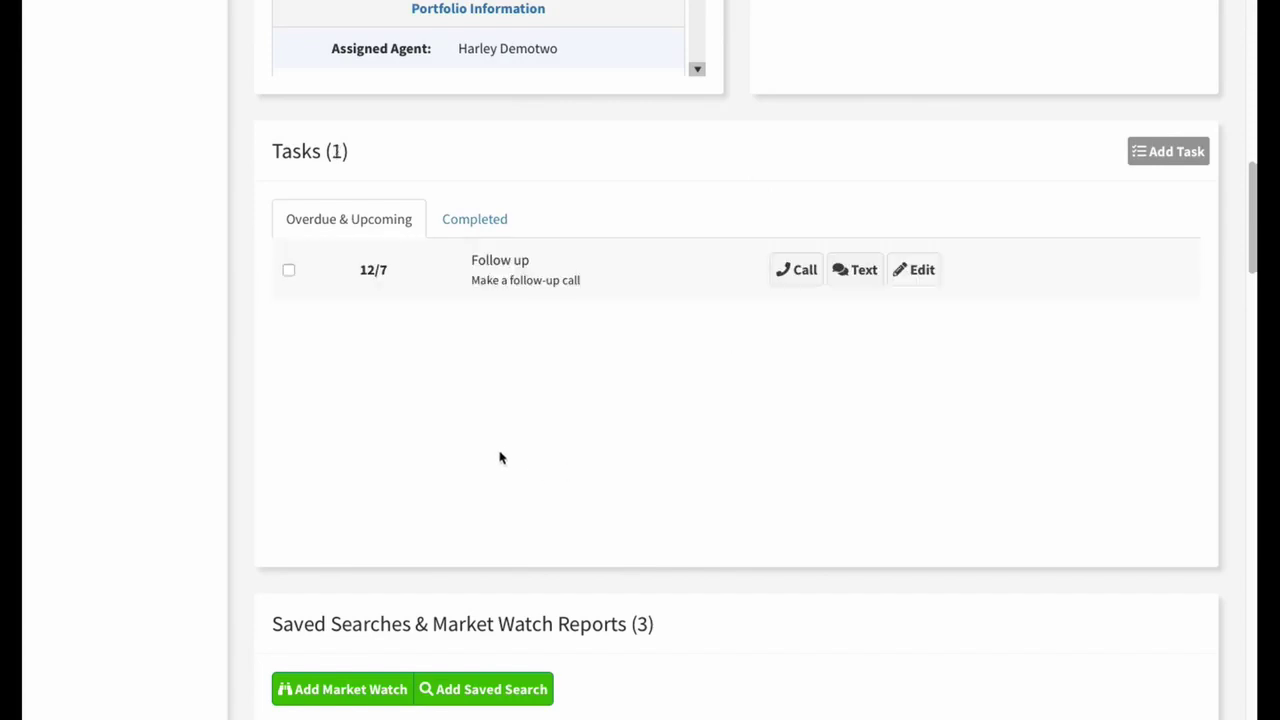
click(472, 225)
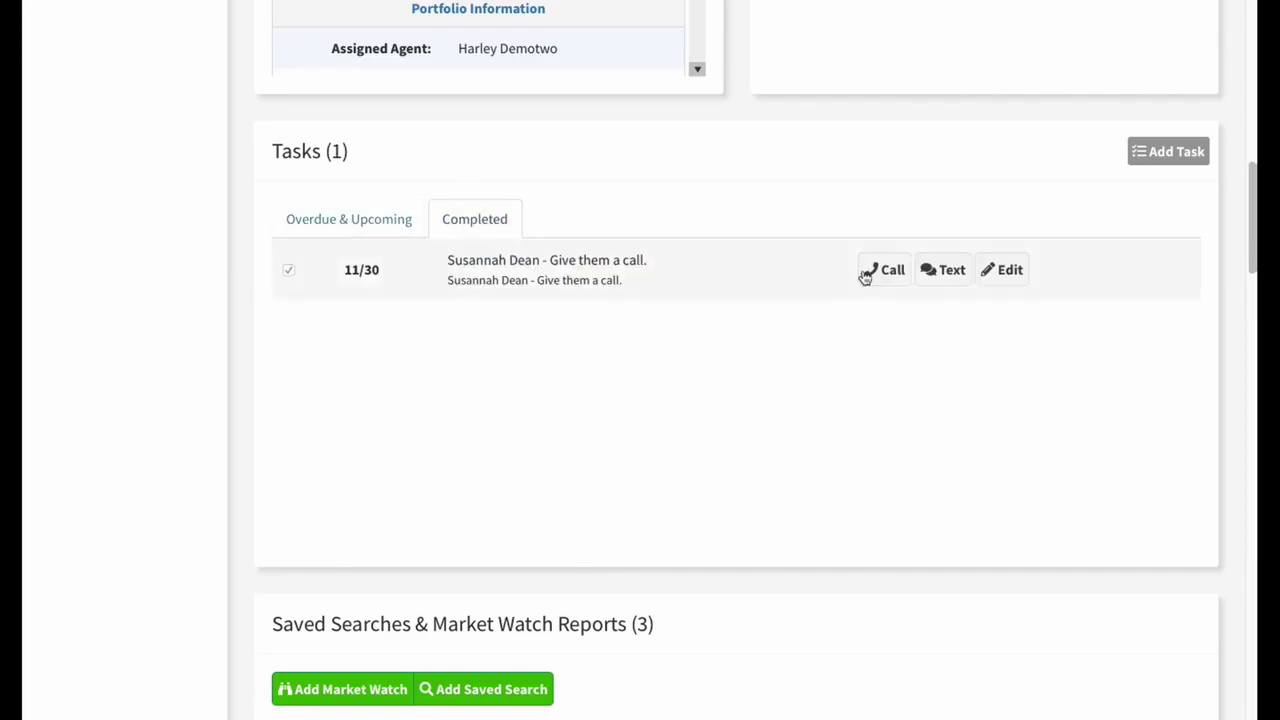
click(343, 226)
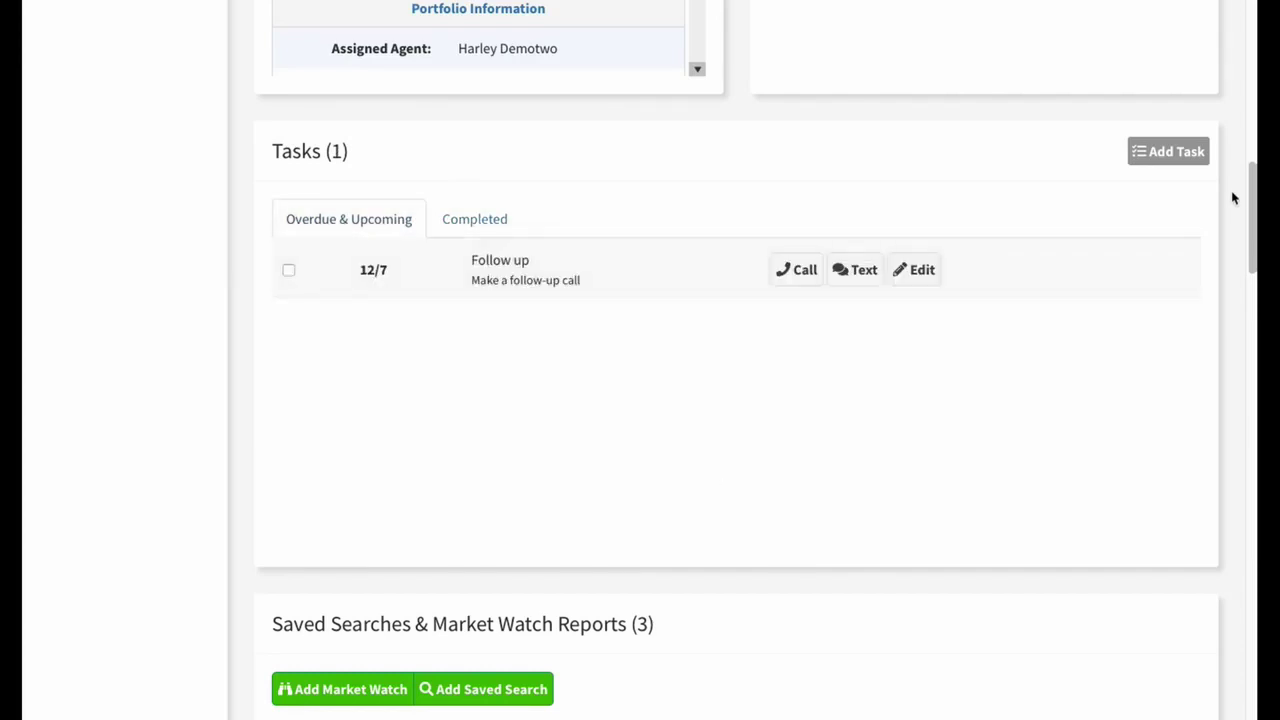
click(1172, 152)
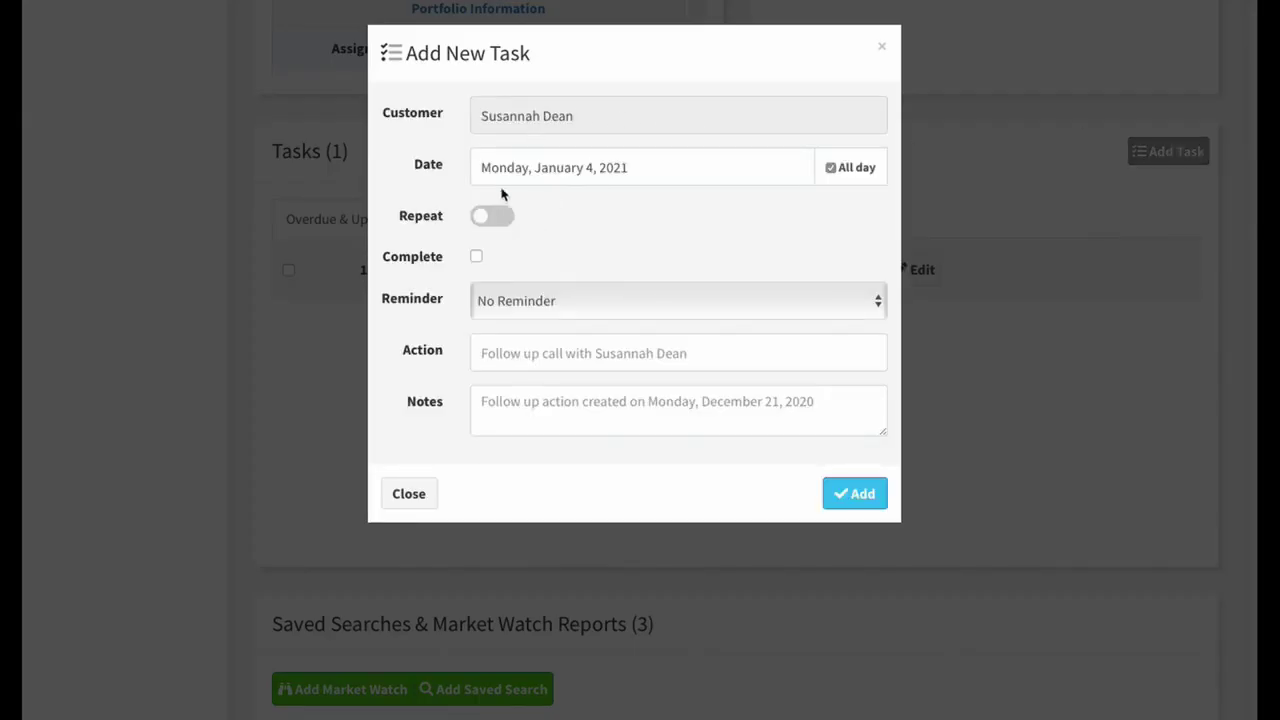
click(543, 301)
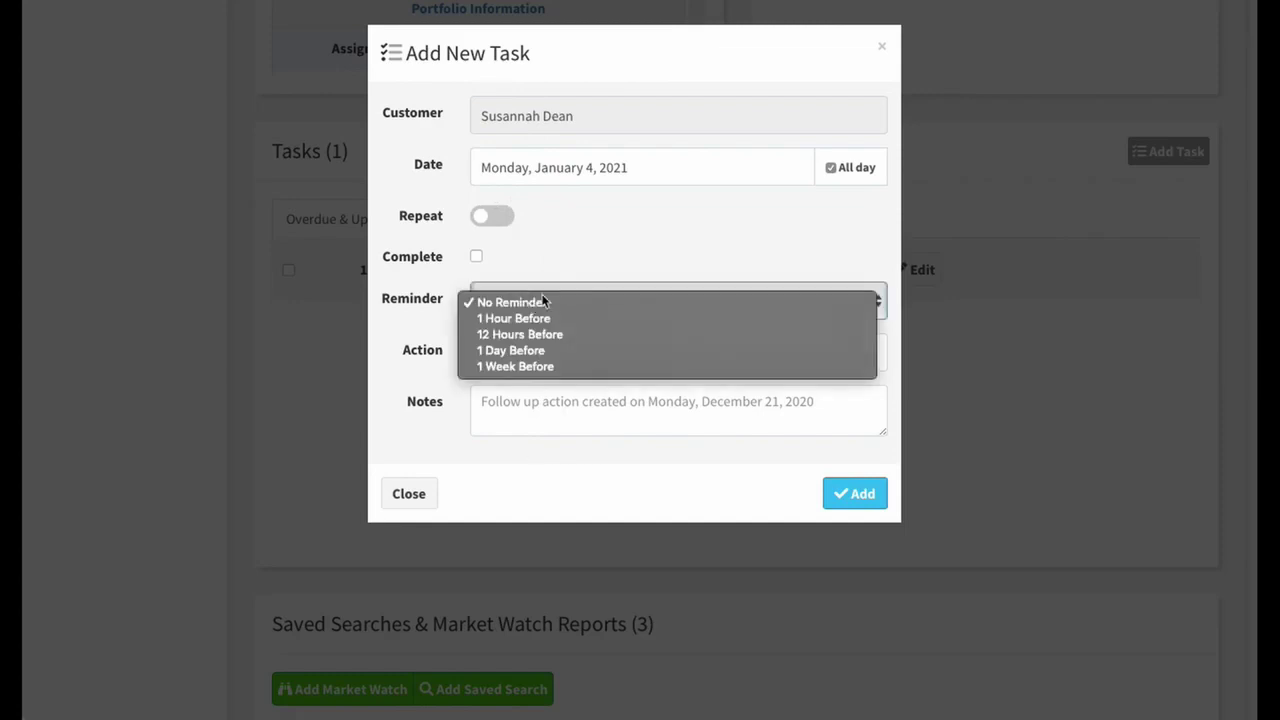
click(540, 246)
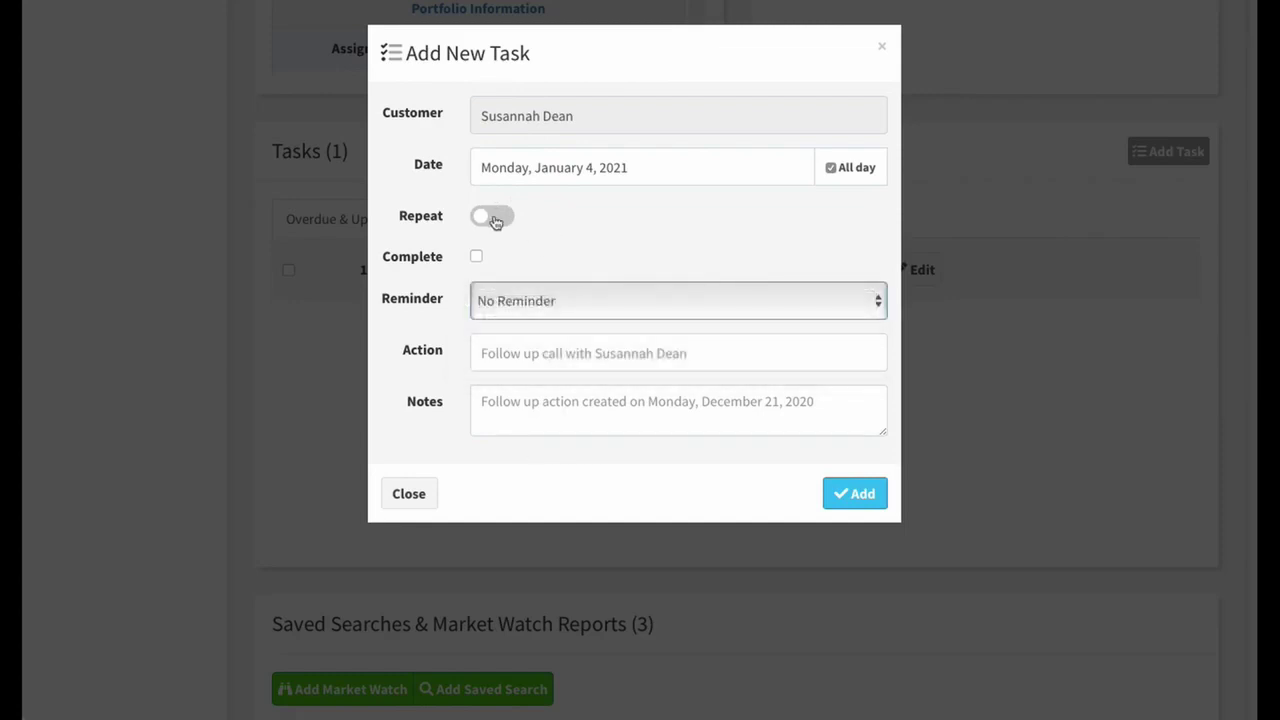
click(494, 216)
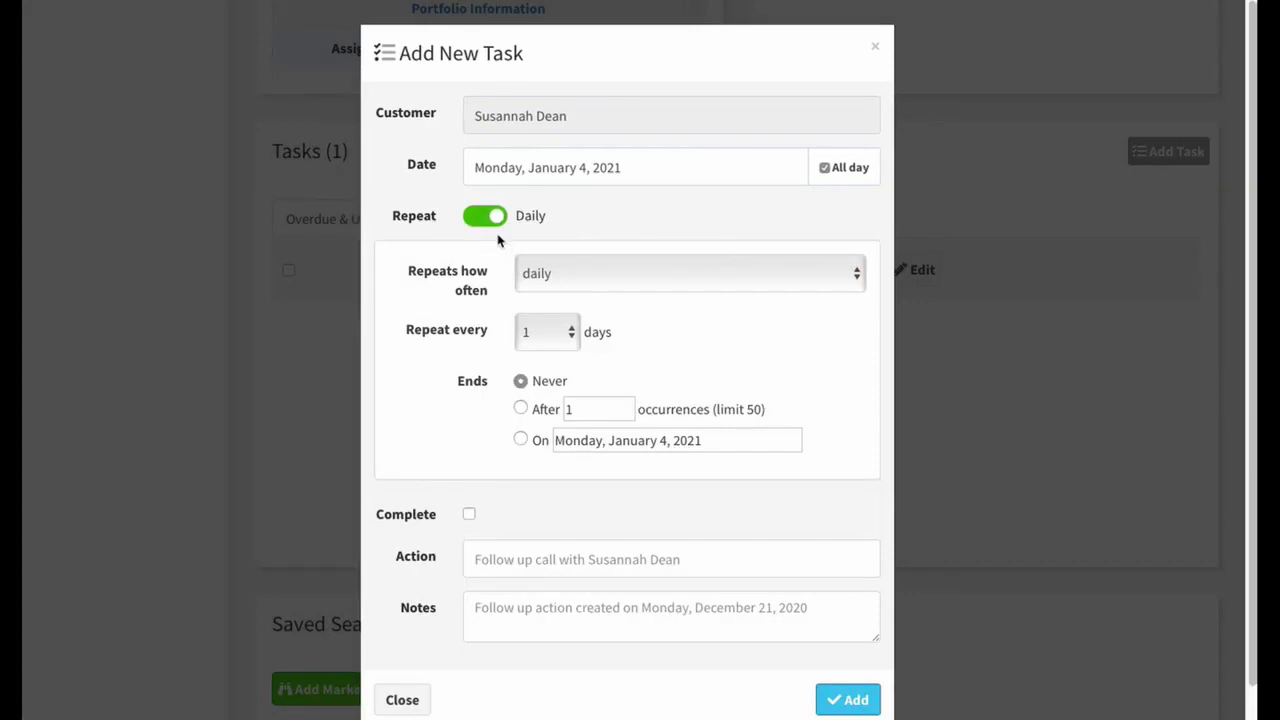
click(495, 215)
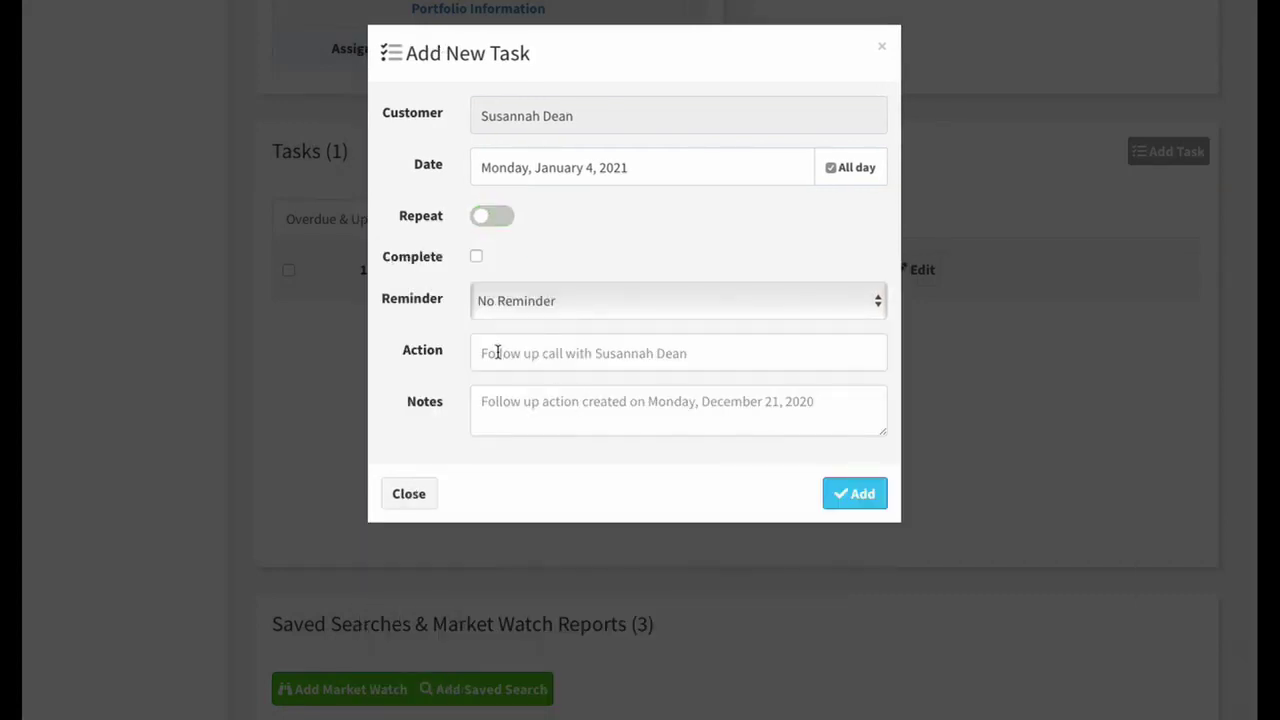
click(403, 505)
scroll(612, 440, down, 1)
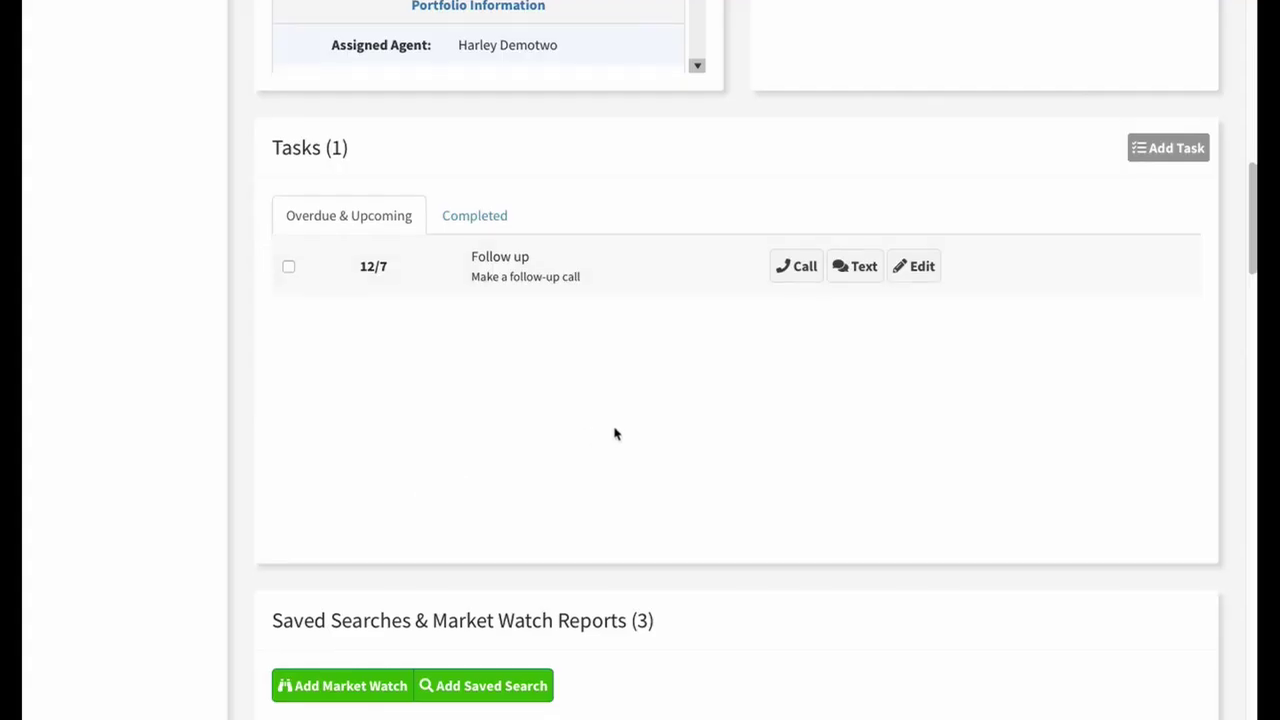
scroll(619, 425, down, 4)
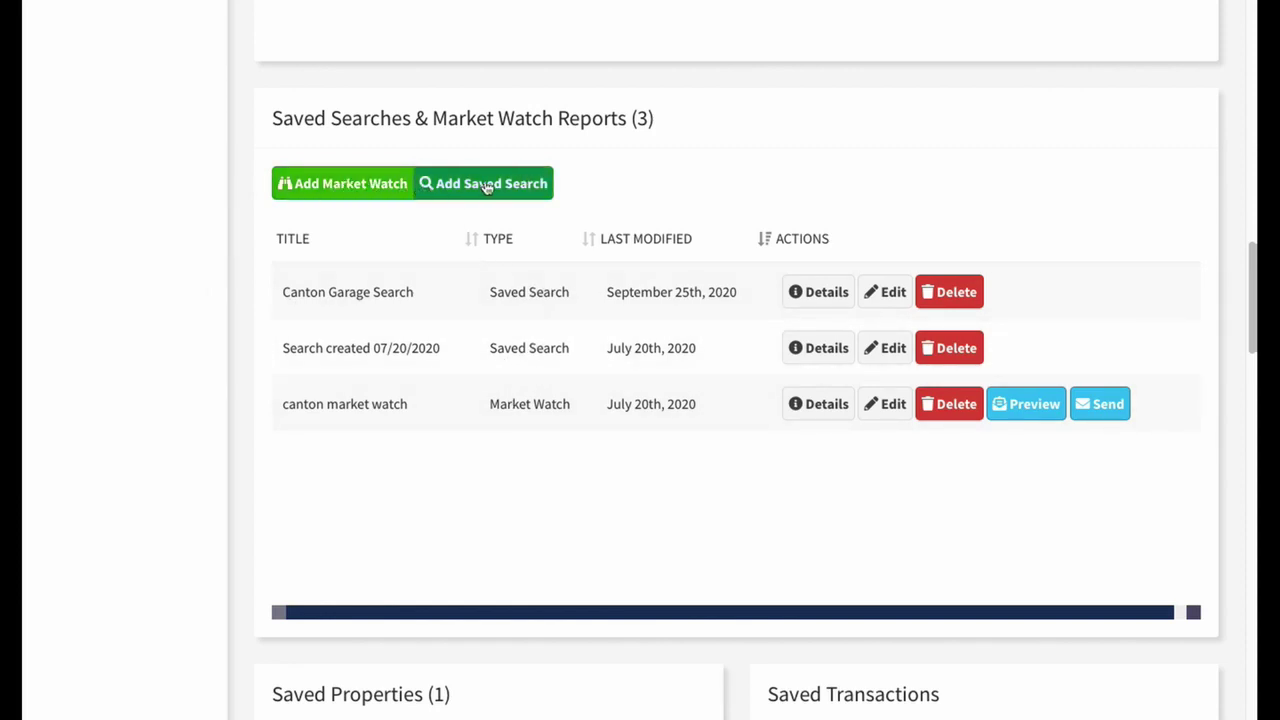
click(324, 188)
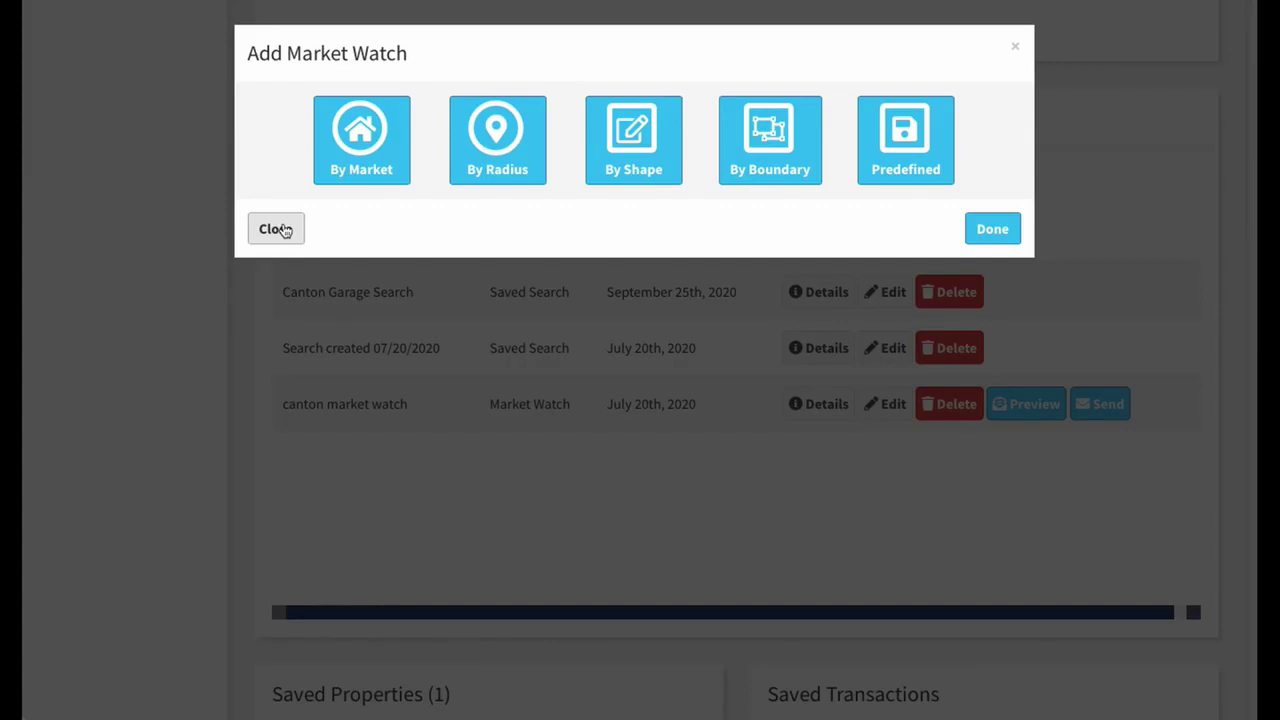
click(276, 231)
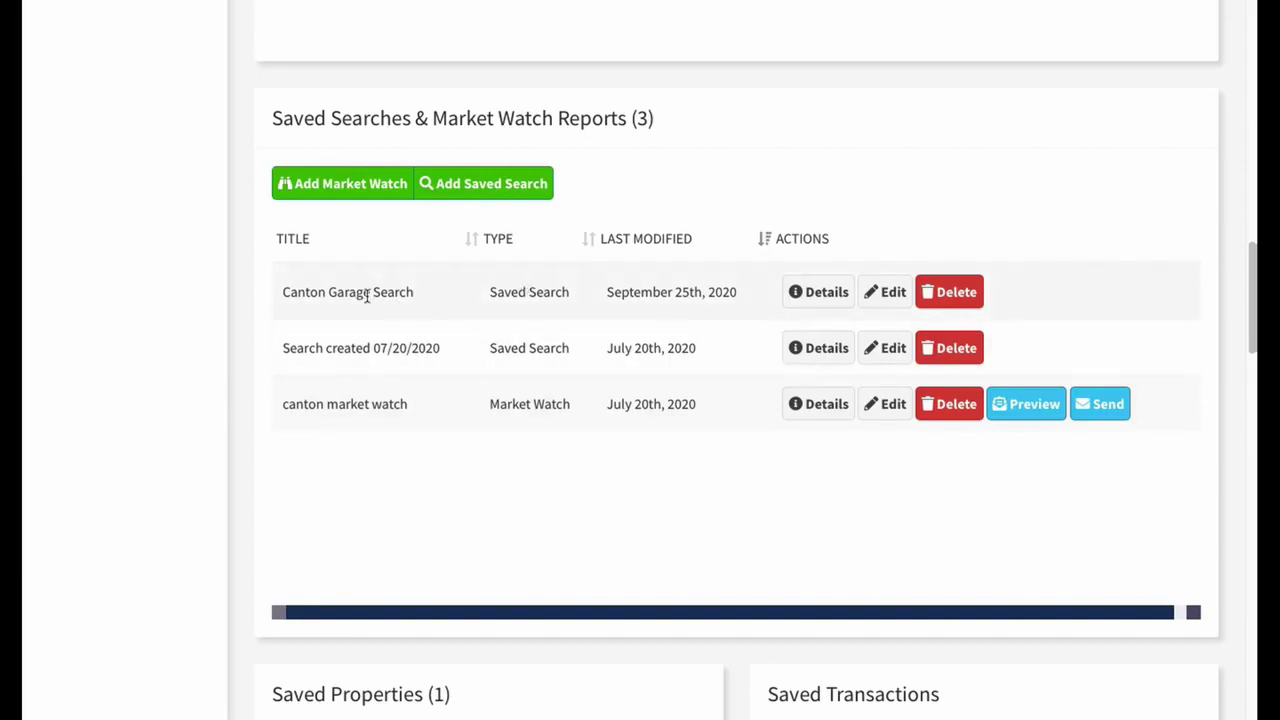
click(816, 302)
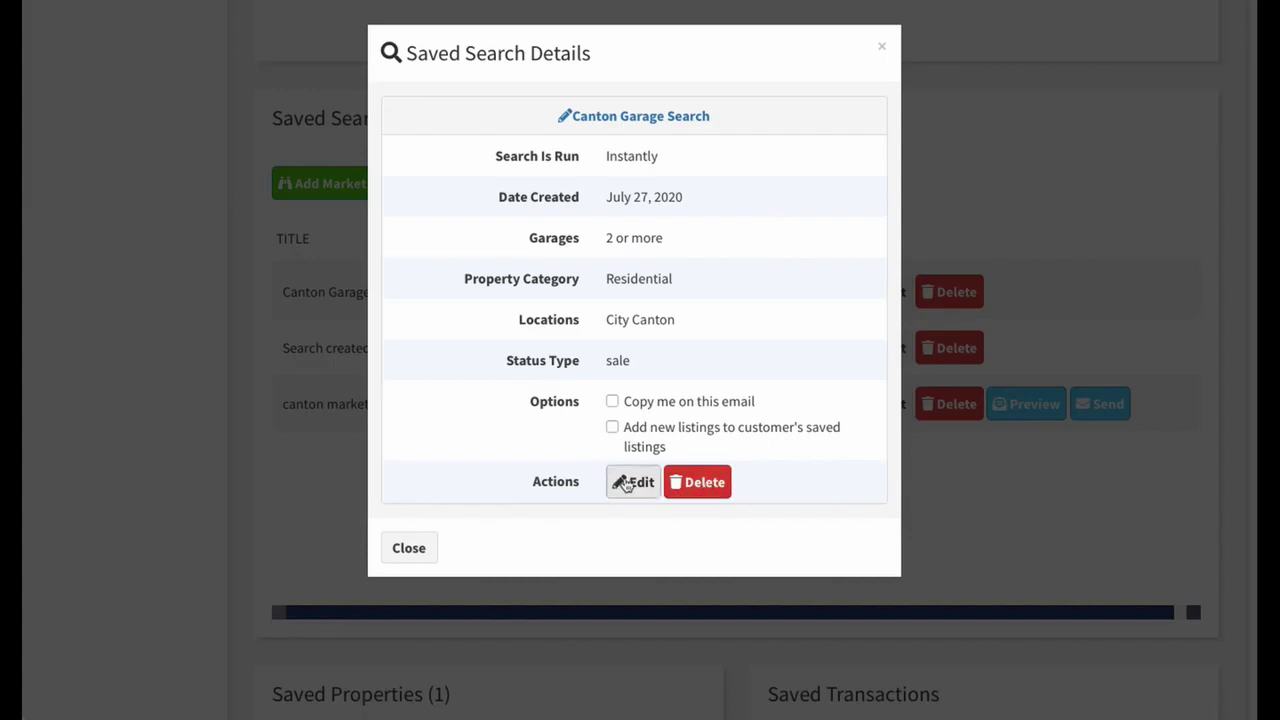
click(406, 548)
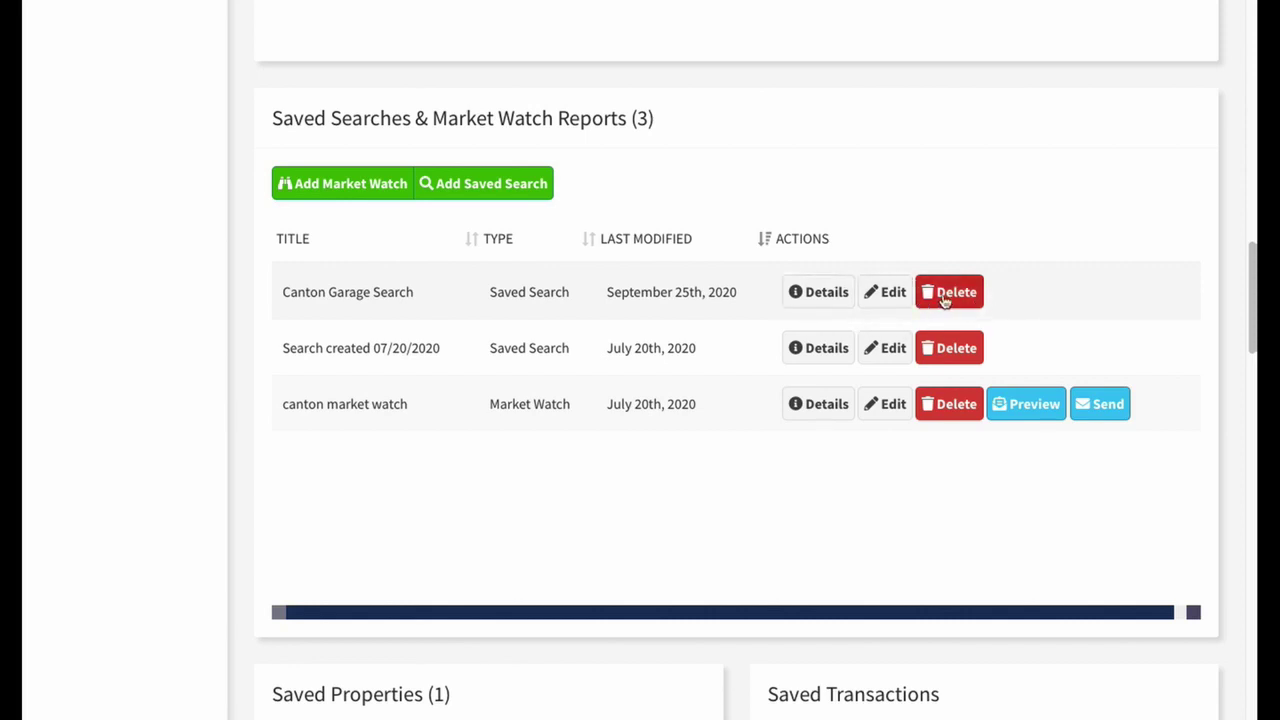
click(843, 299)
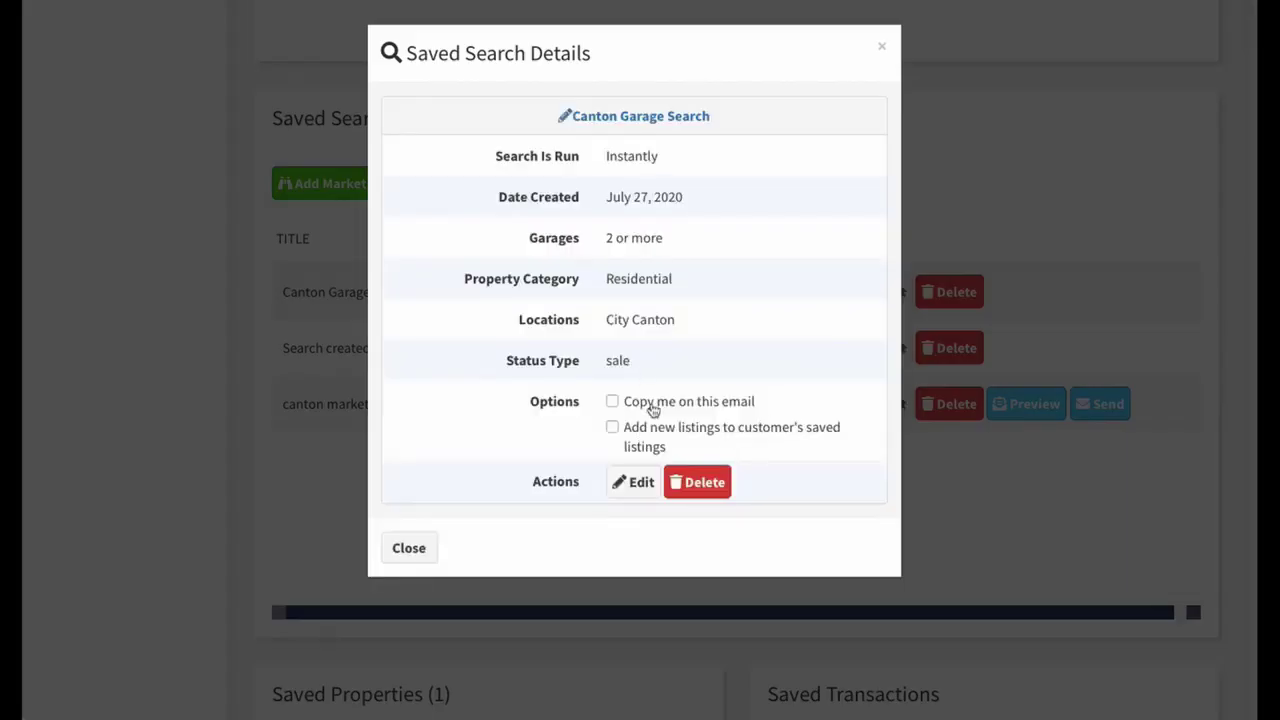
click(414, 552)
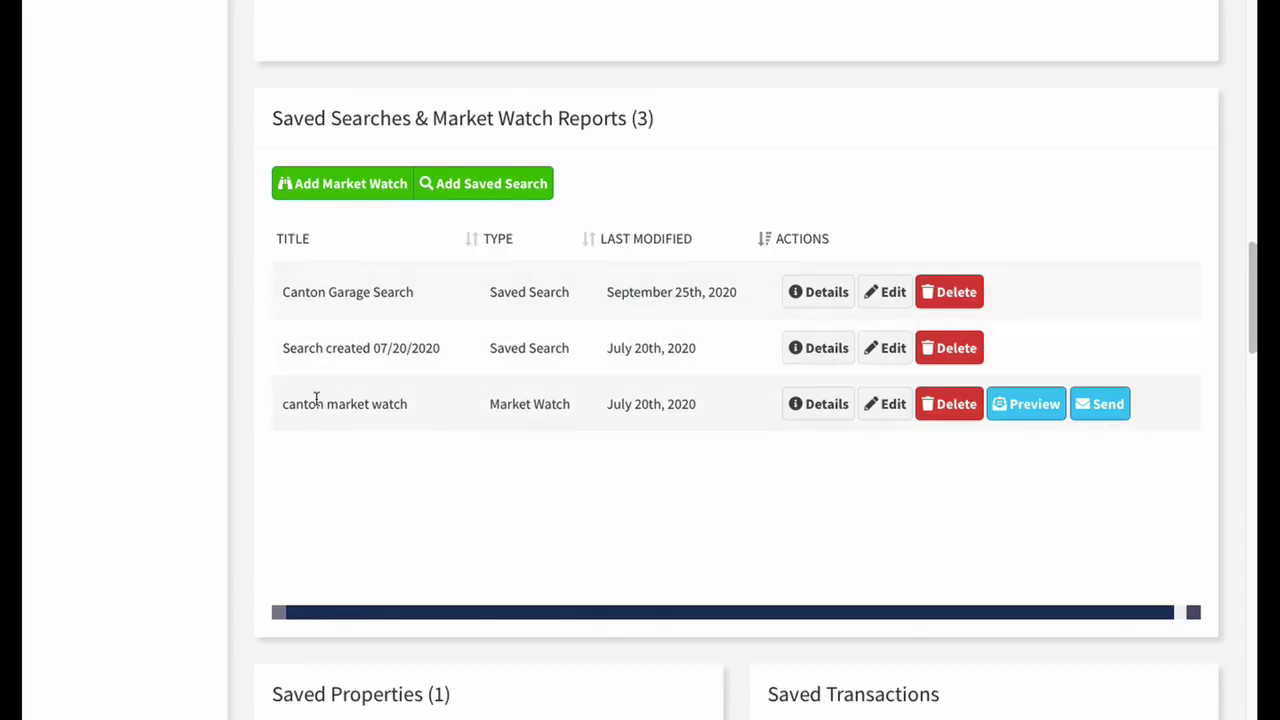
click(816, 413)
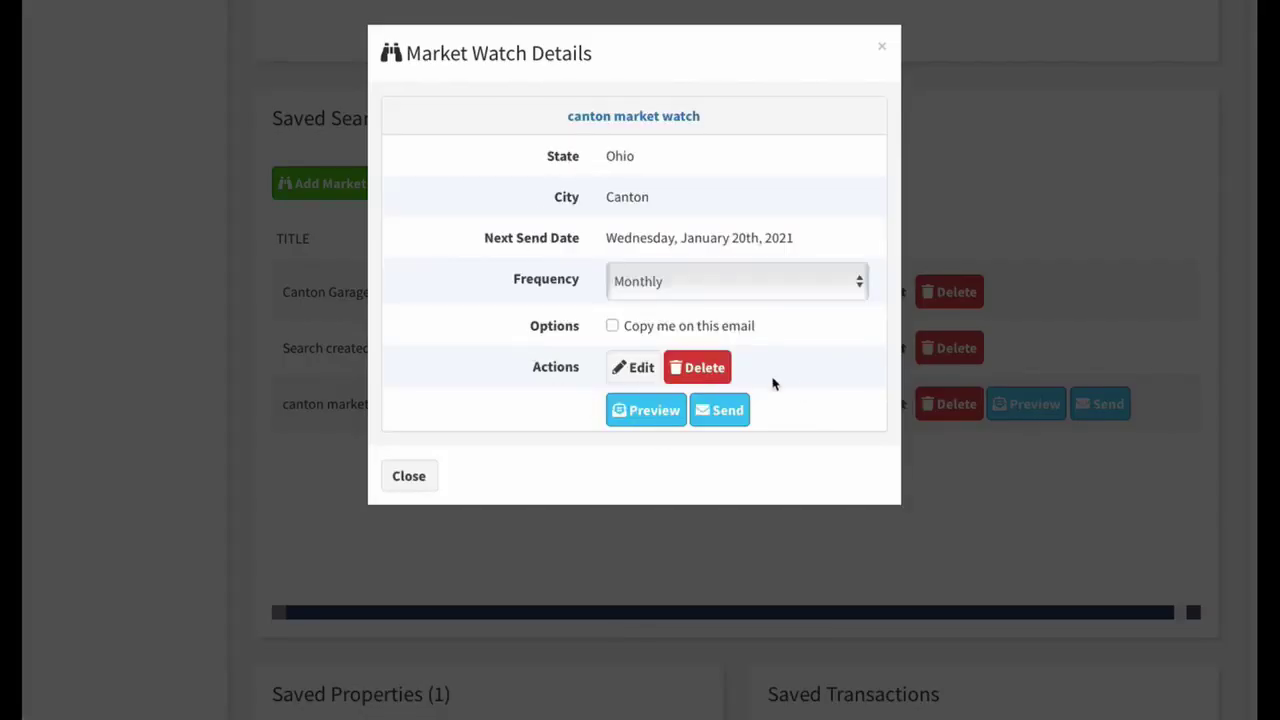
click(777, 283)
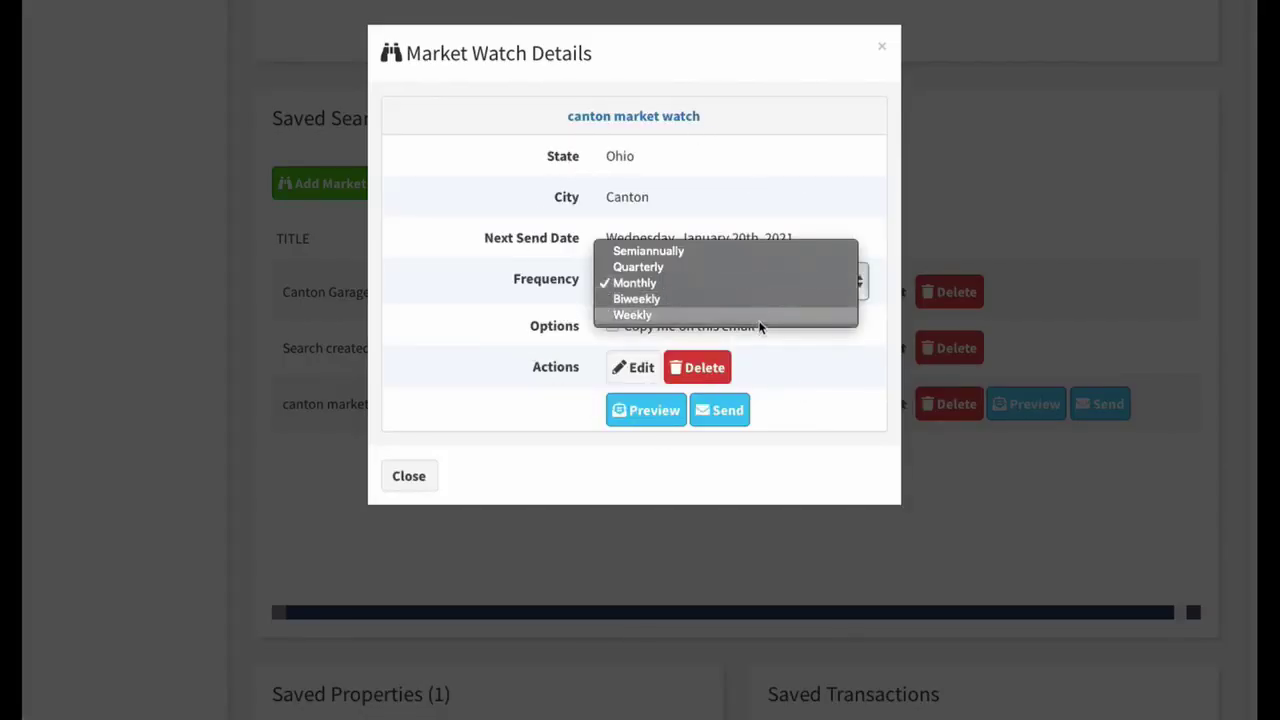
click(757, 281)
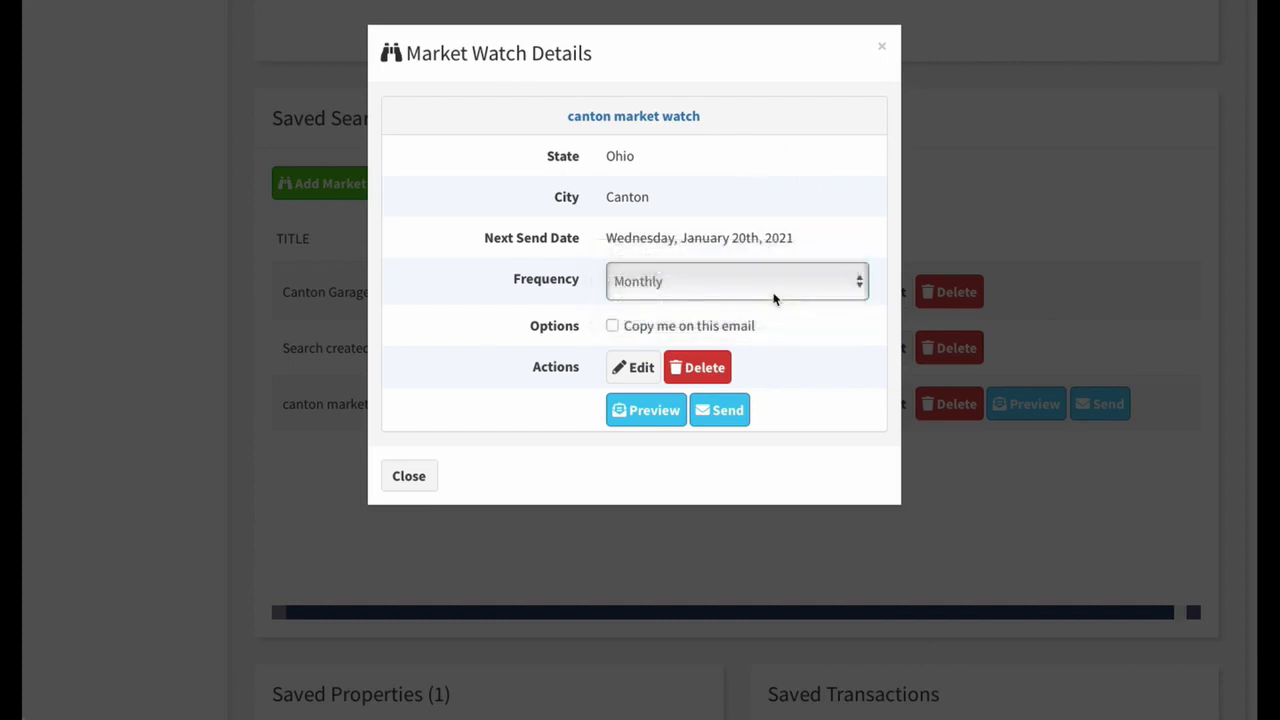
click(781, 294)
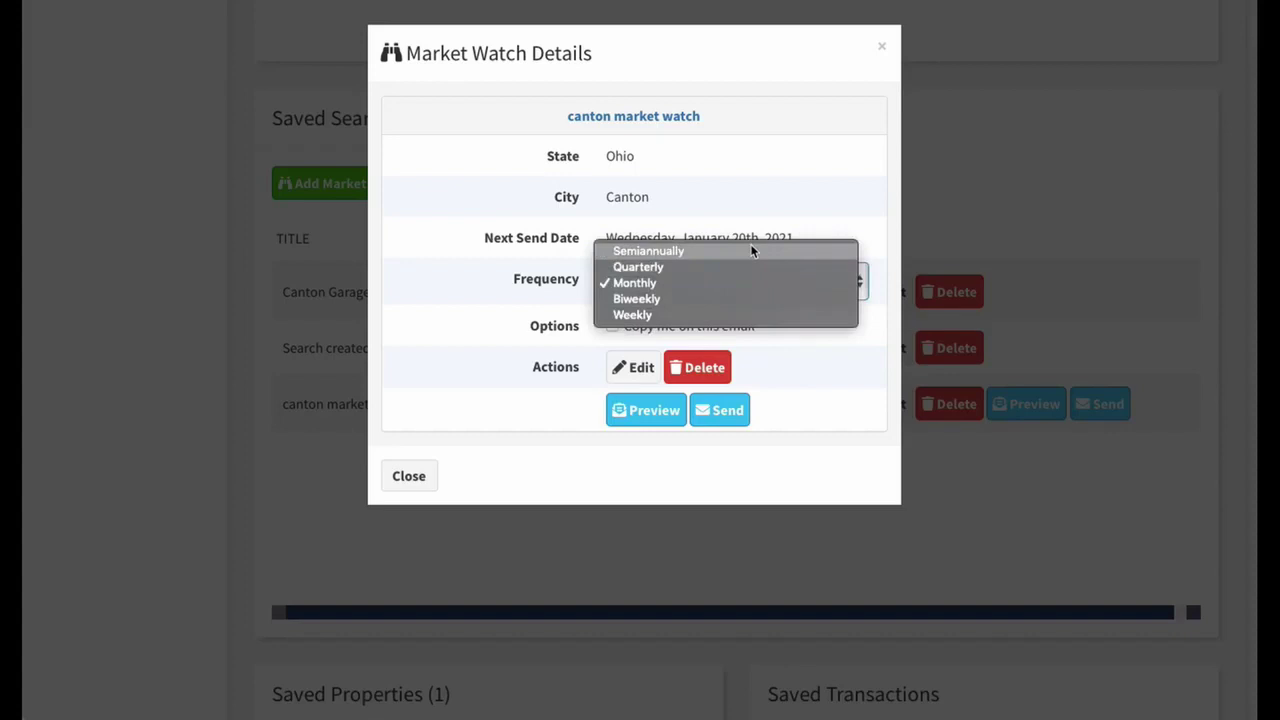
click(566, 271)
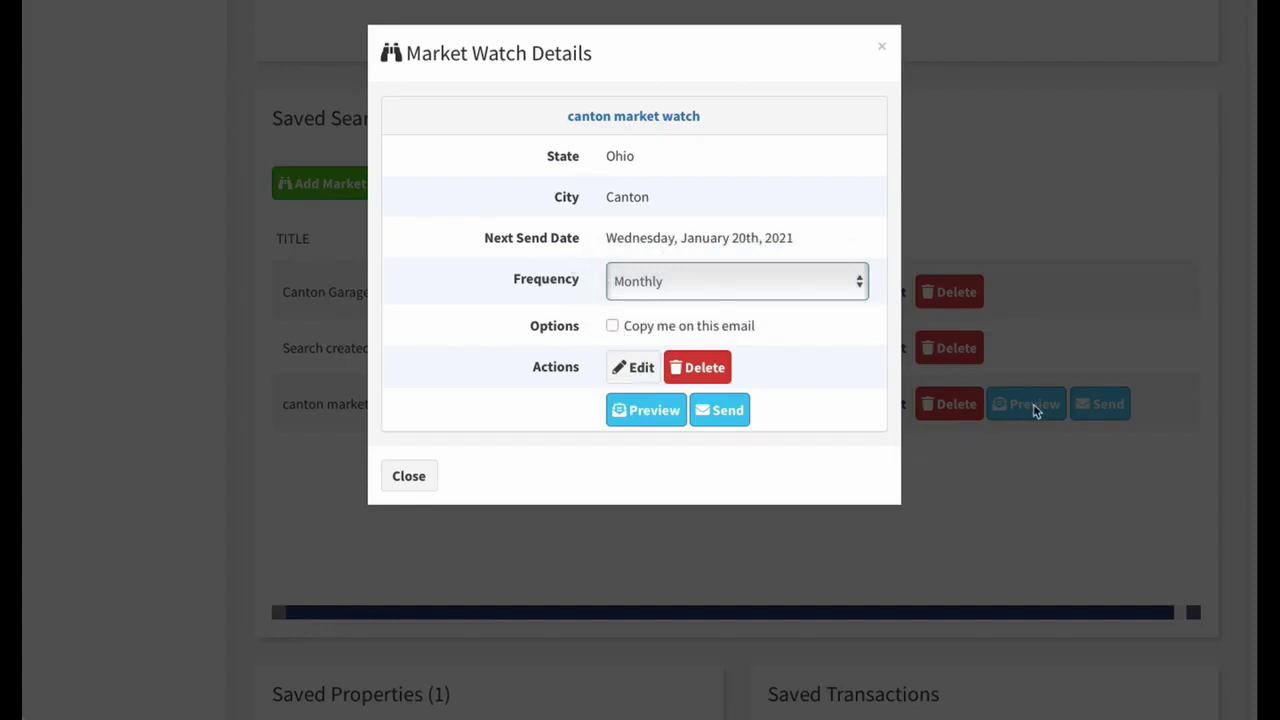
click(881, 47)
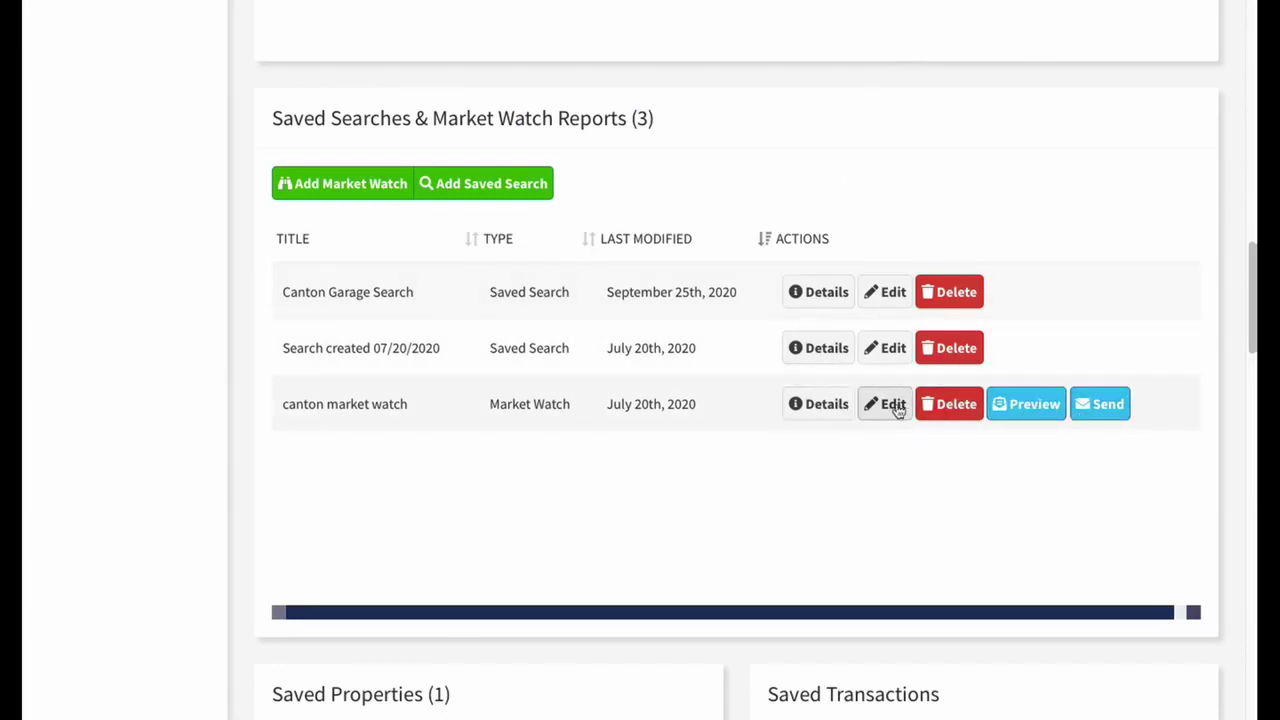
click(815, 403)
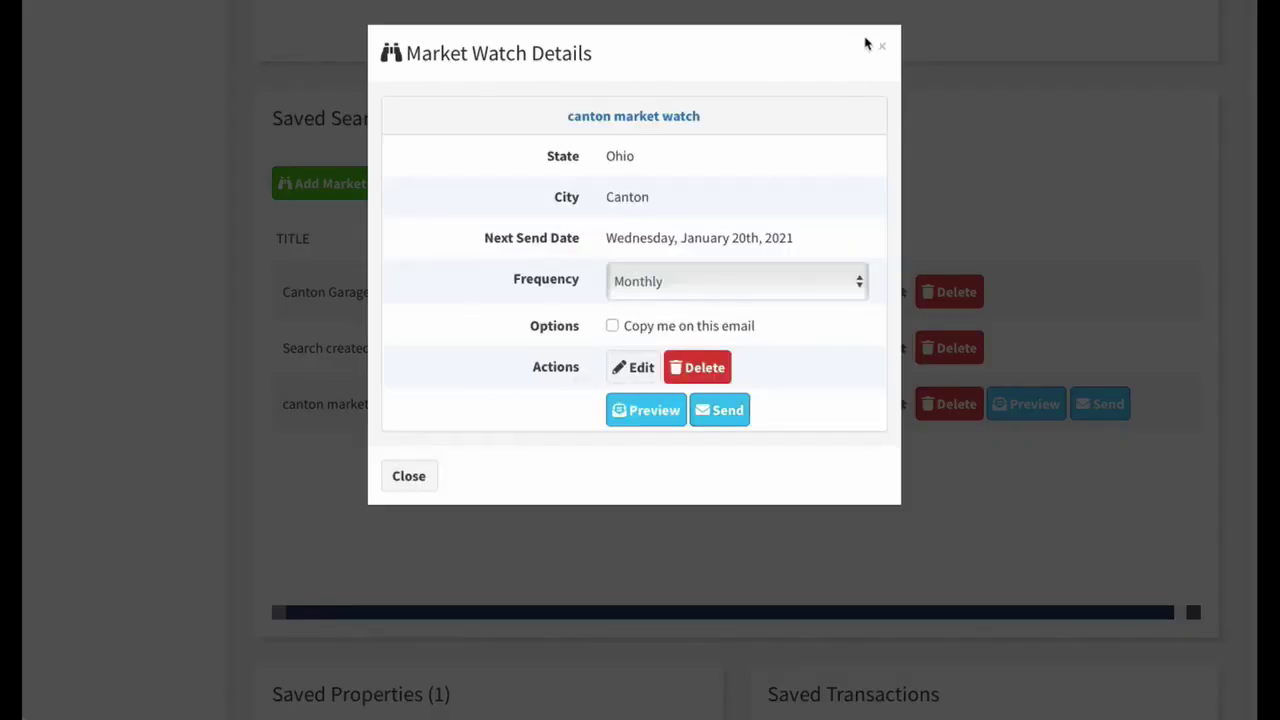
click(882, 45)
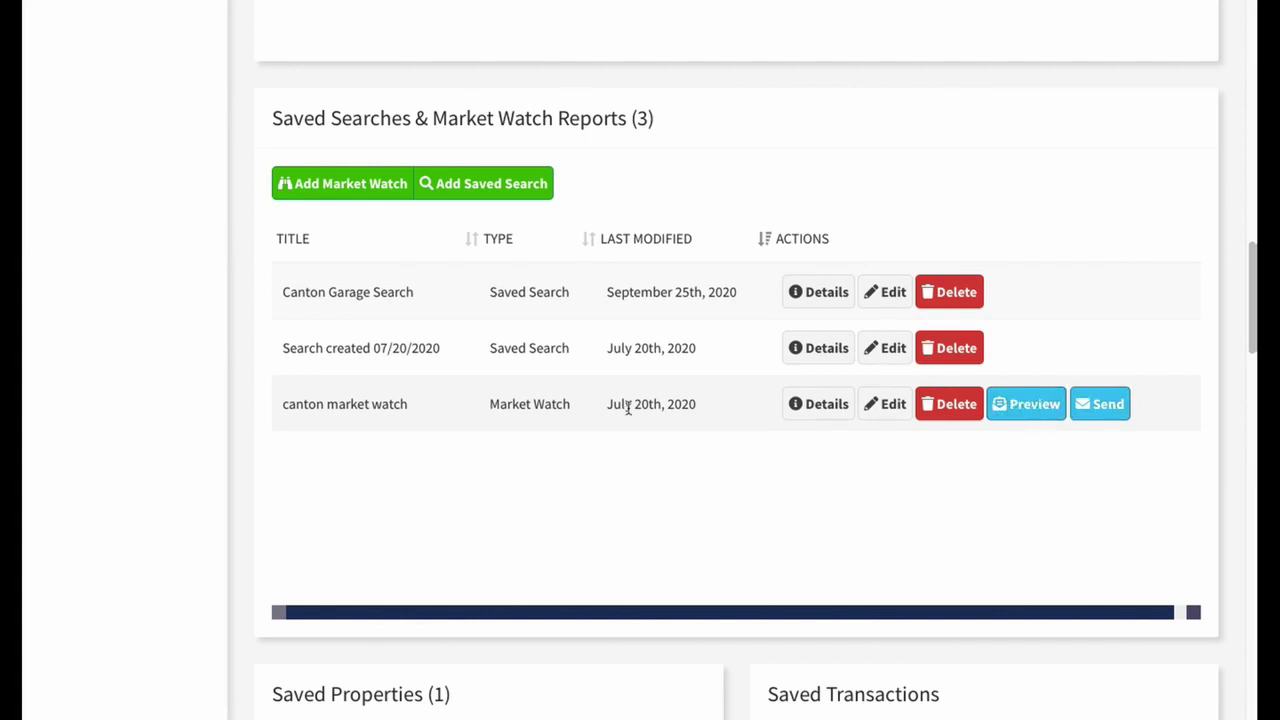
scroll(625, 410, down, 3)
- Filter Saved Properties to Customer Favorite, then Listing I've Shown, and open Add A Saved Property
scroll(828, 351, down, 5)
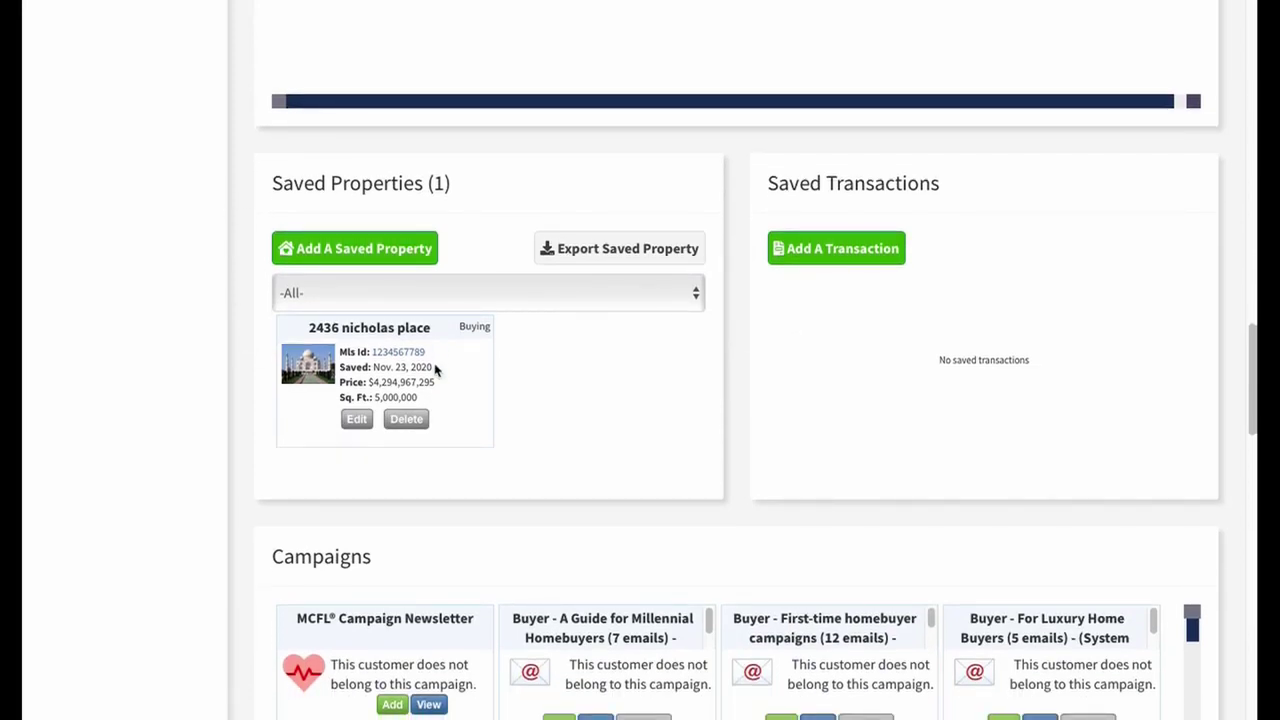
click(454, 298)
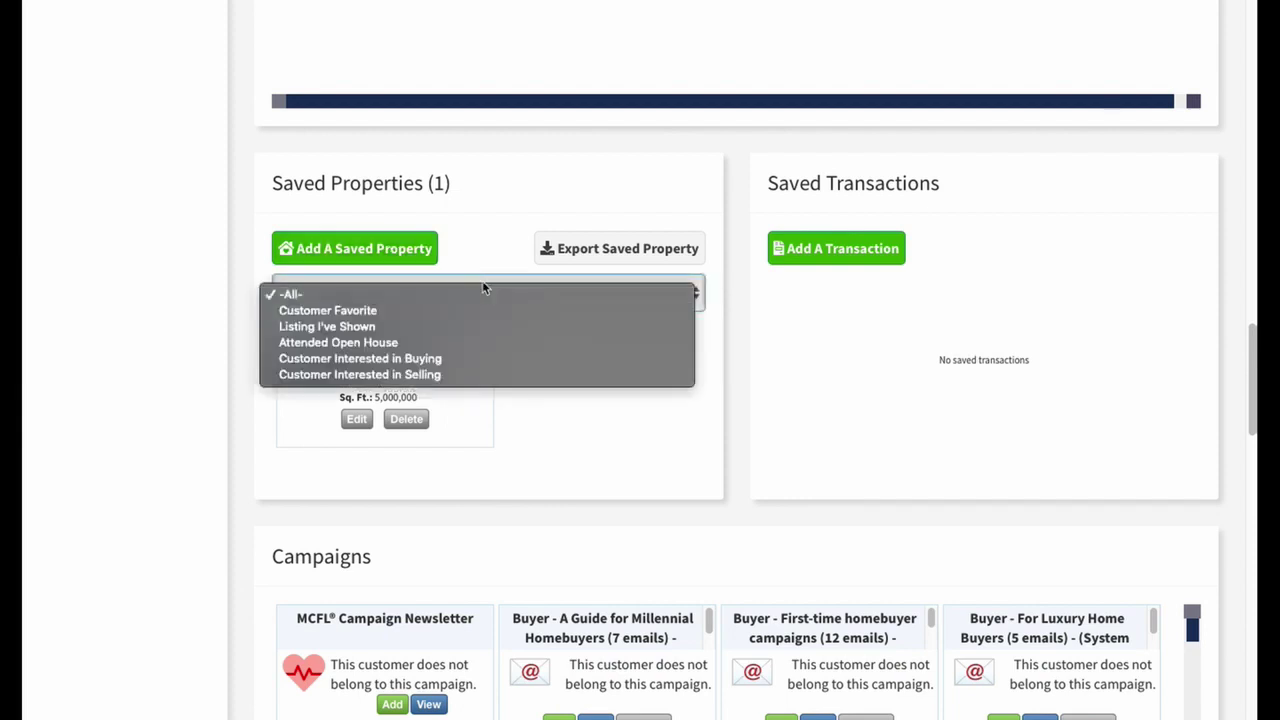
click(414, 310)
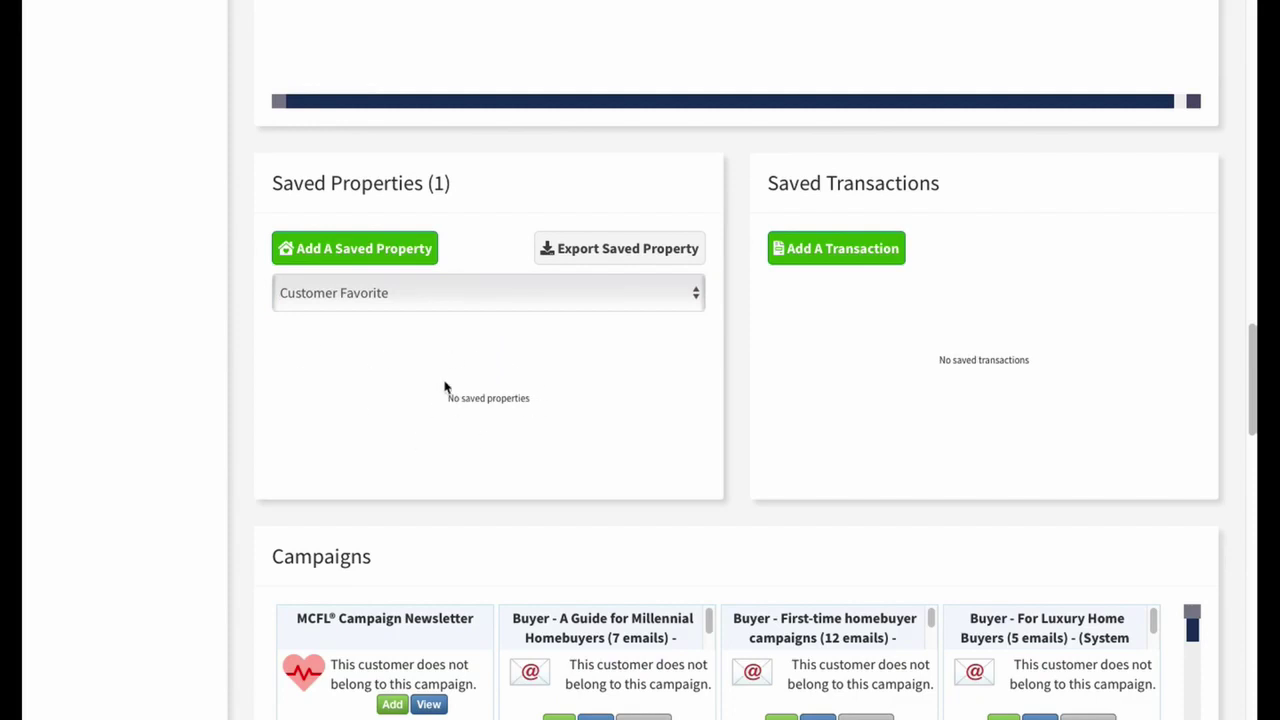
click(424, 297)
click(403, 311)
click(466, 421)
click(366, 251)
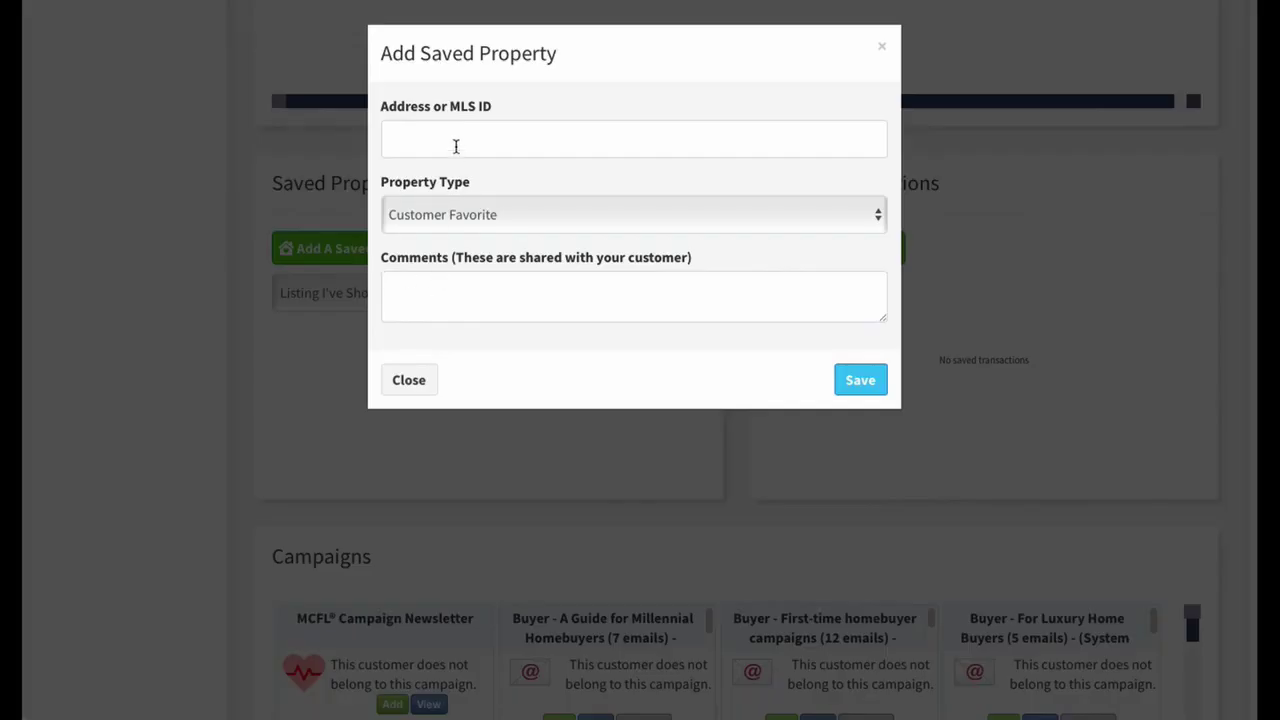
click(449, 214)
click(450, 230)
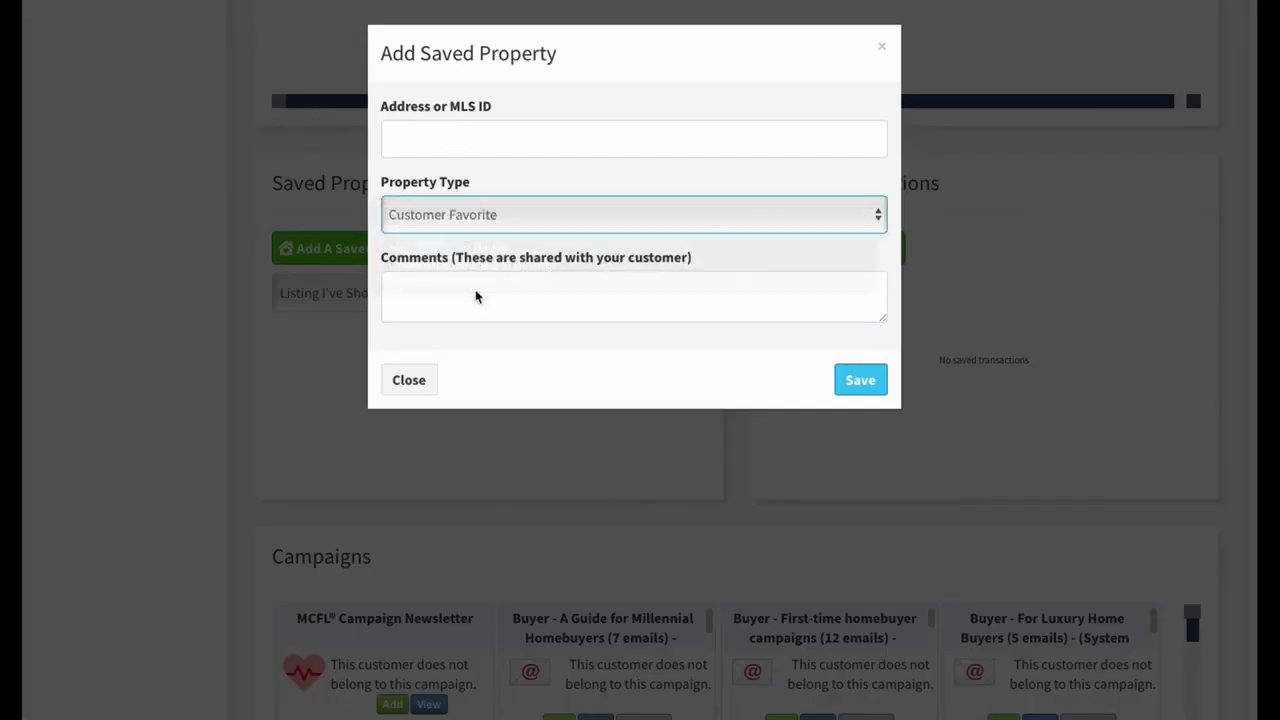
click(425, 146)
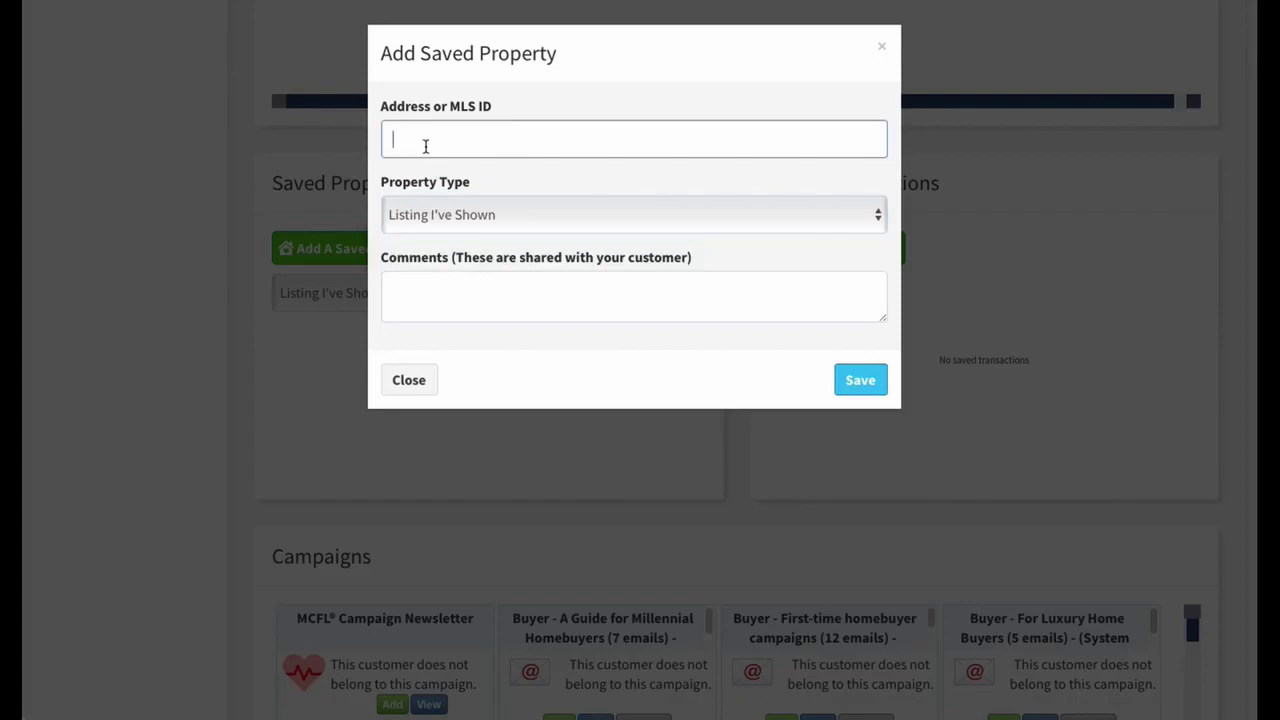
text(123)
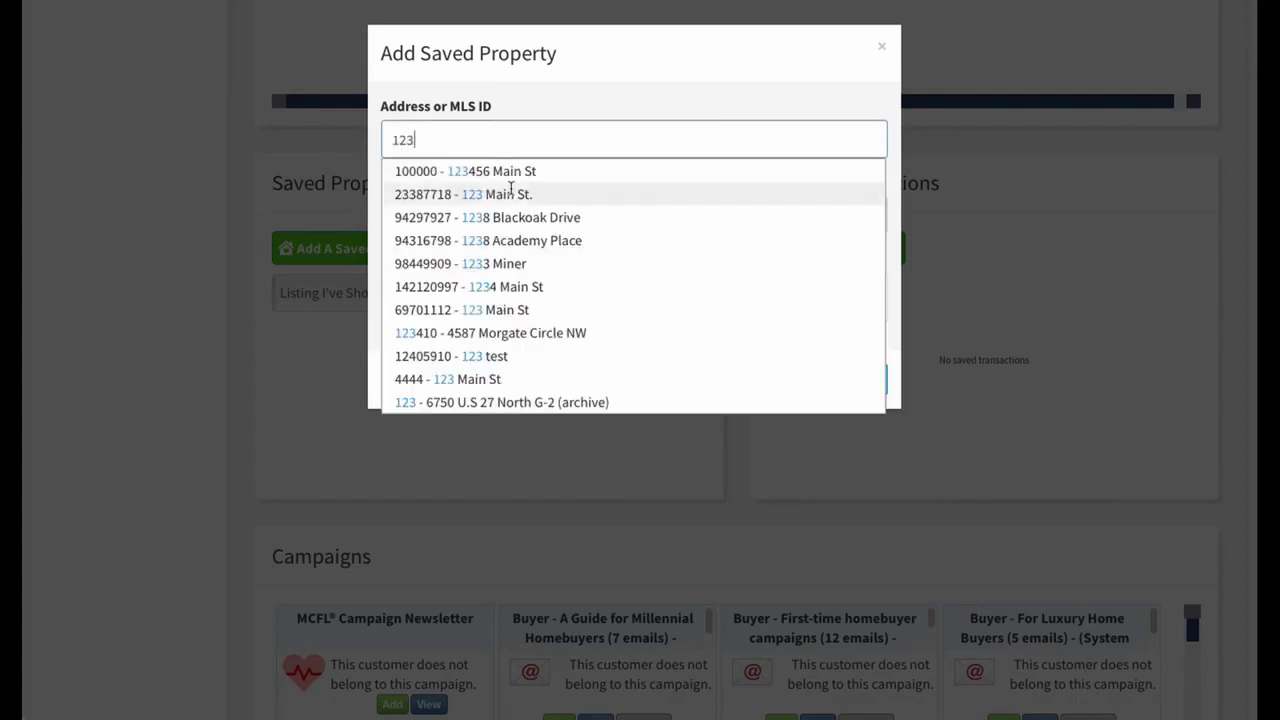
click(512, 265)
click(484, 297)
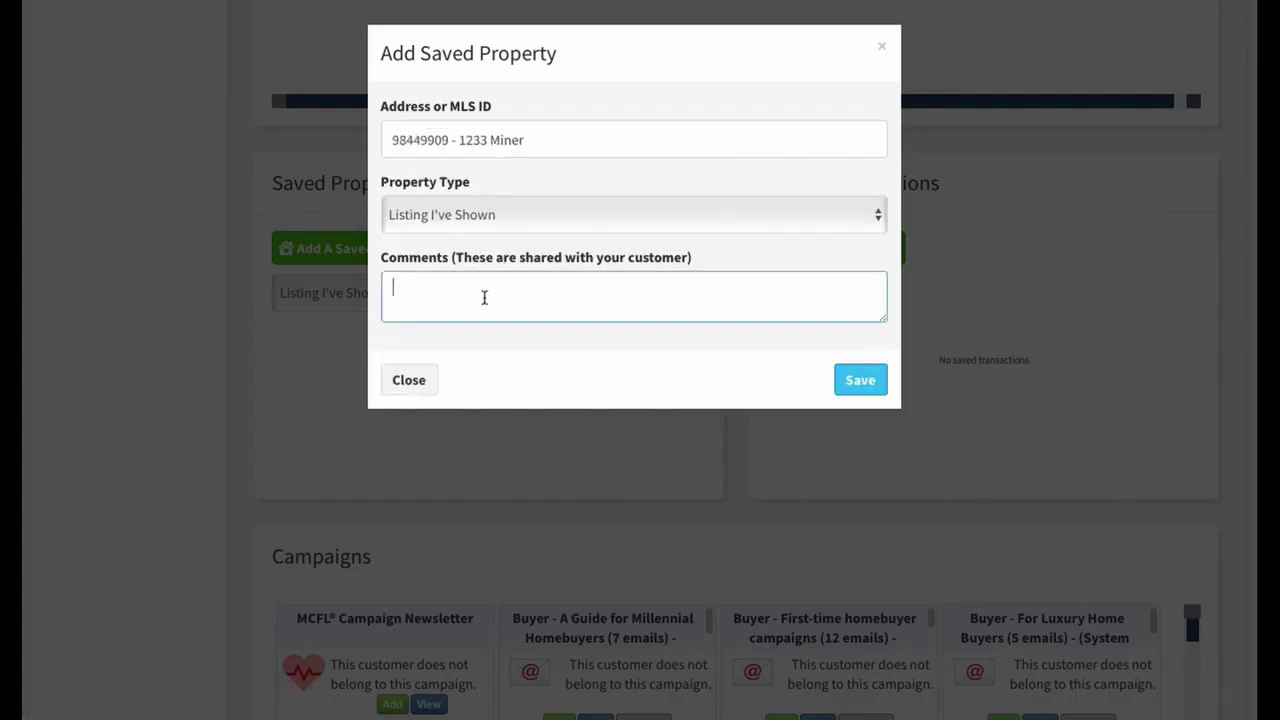
text(they liked this property)
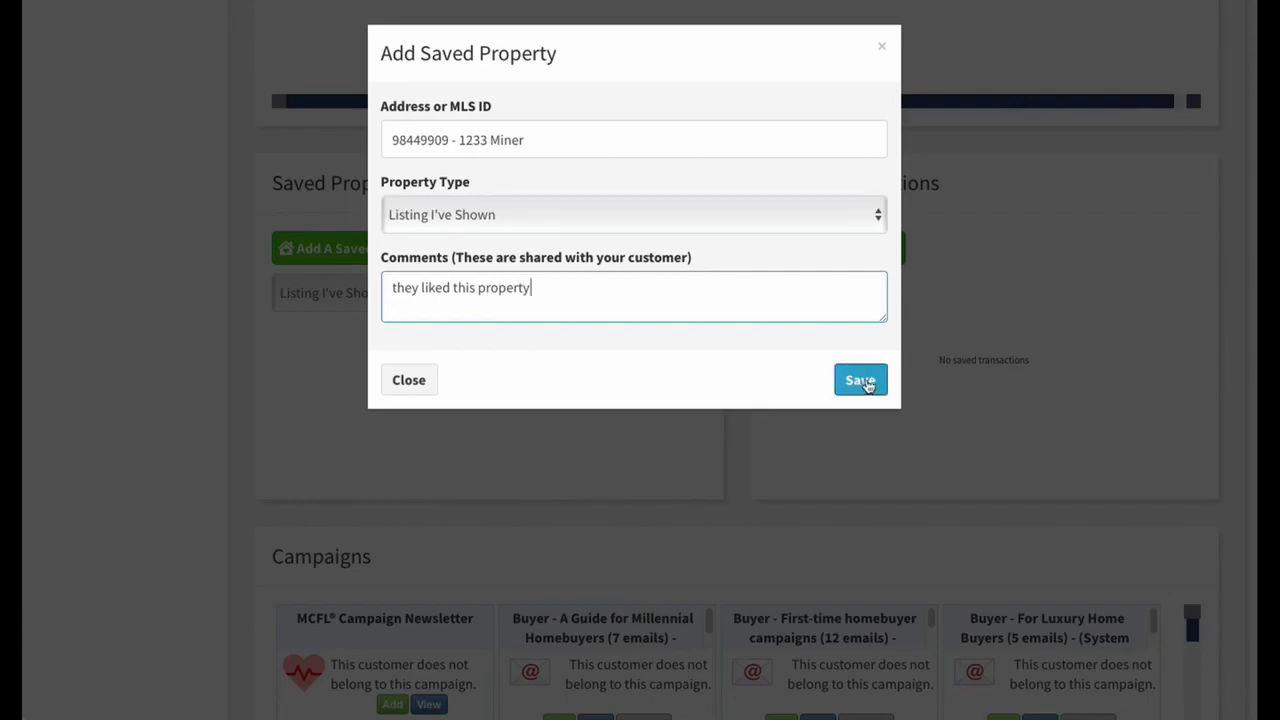
click(862, 380)
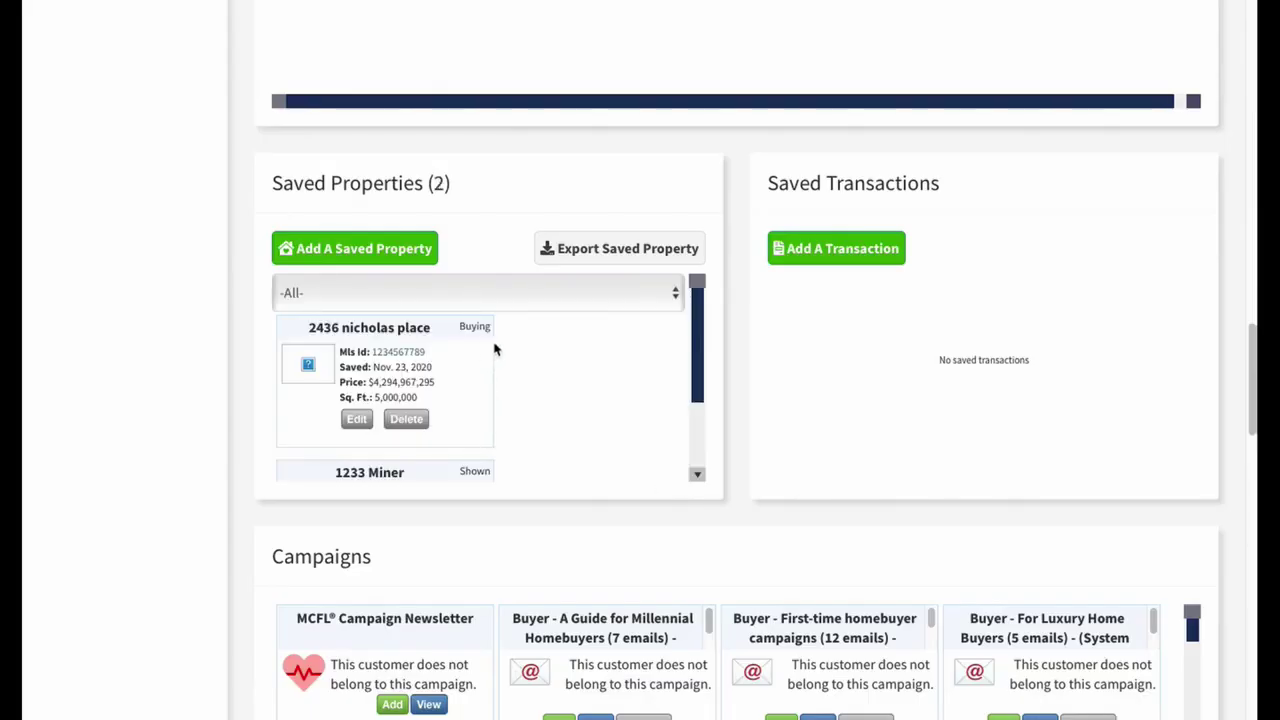
- Switch the Saved Properties filter to Listing I've Shown, then to the empty Attended Open House
scroll(540, 356, down, 2)
scroll(535, 380, up, 2)
click(514, 300)
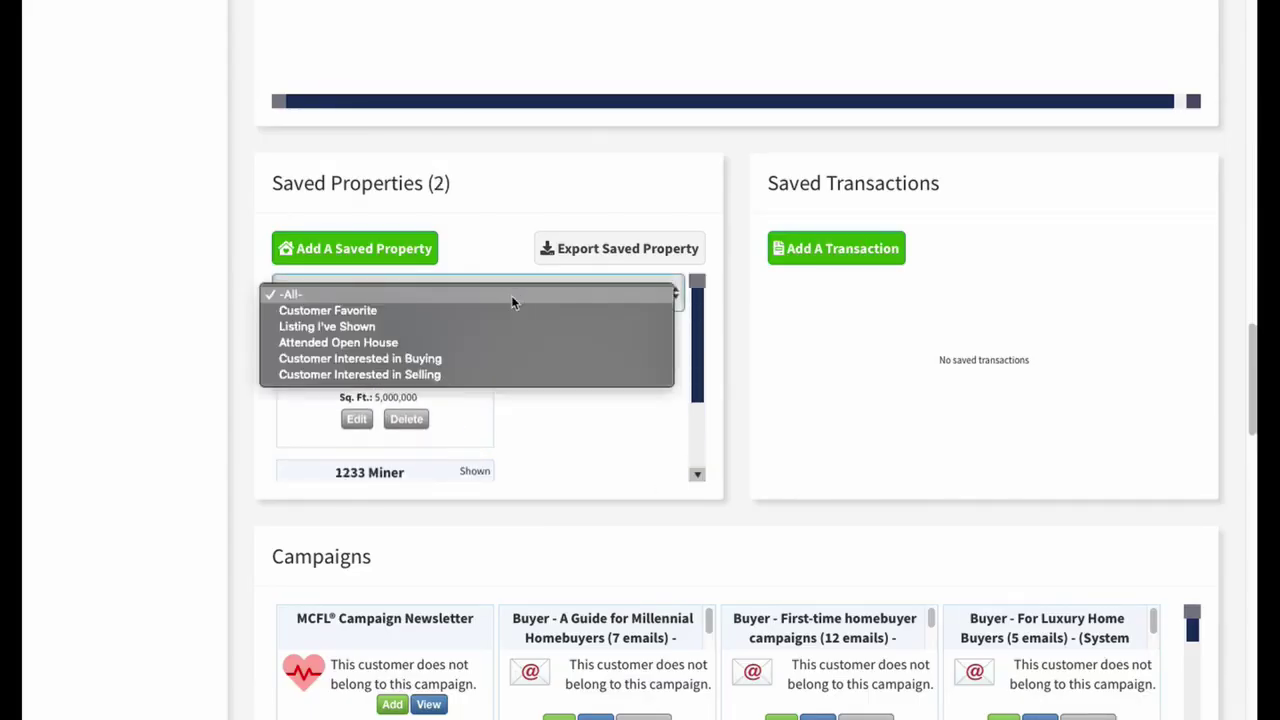
click(457, 329)
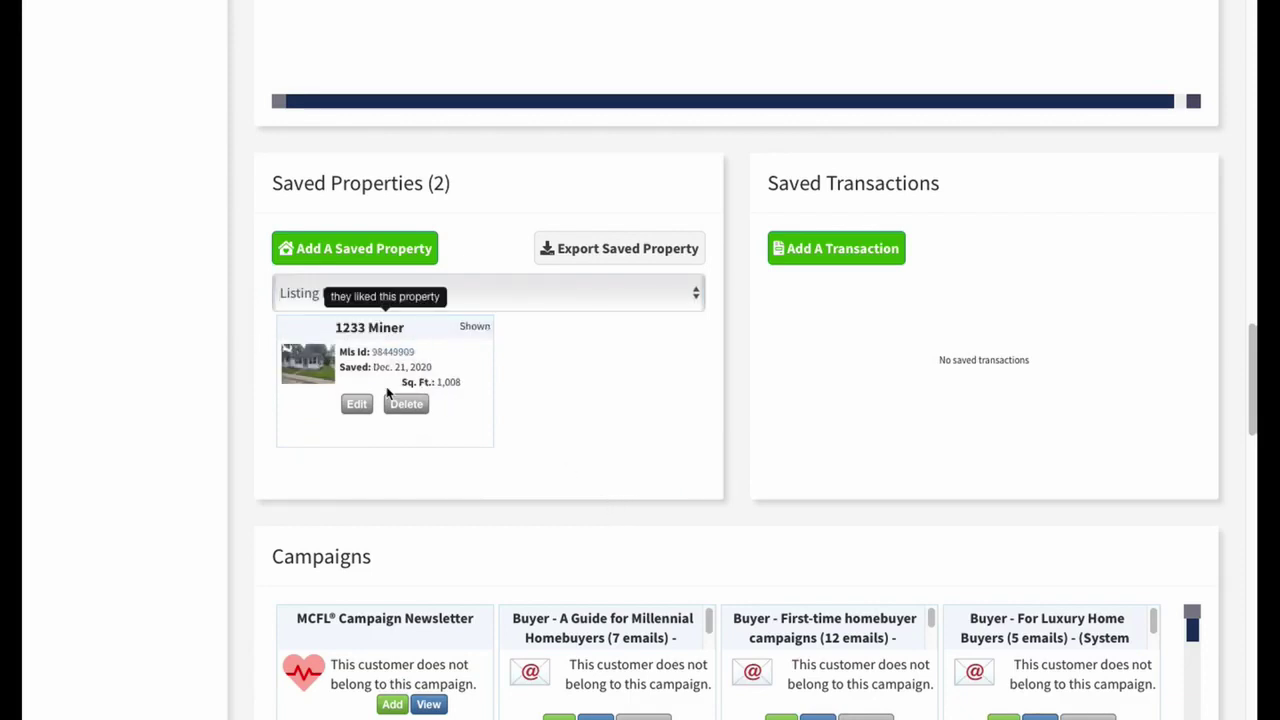
click(497, 302)
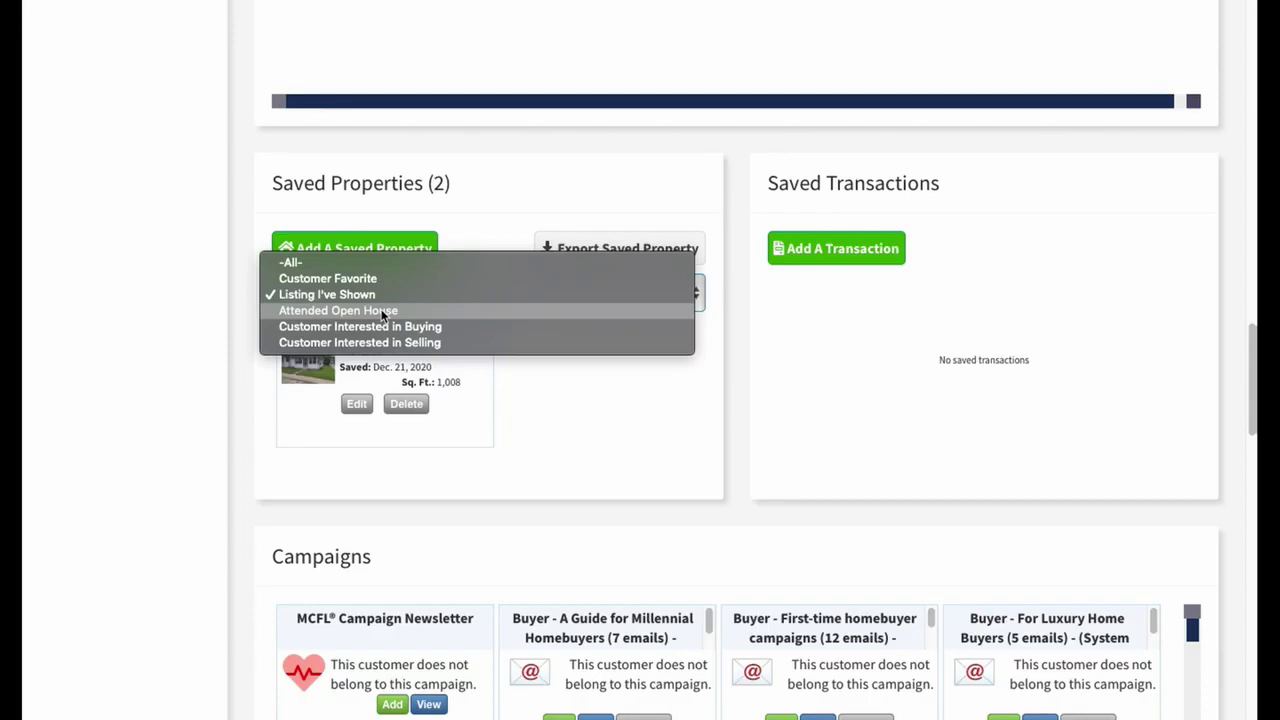
click(382, 315)
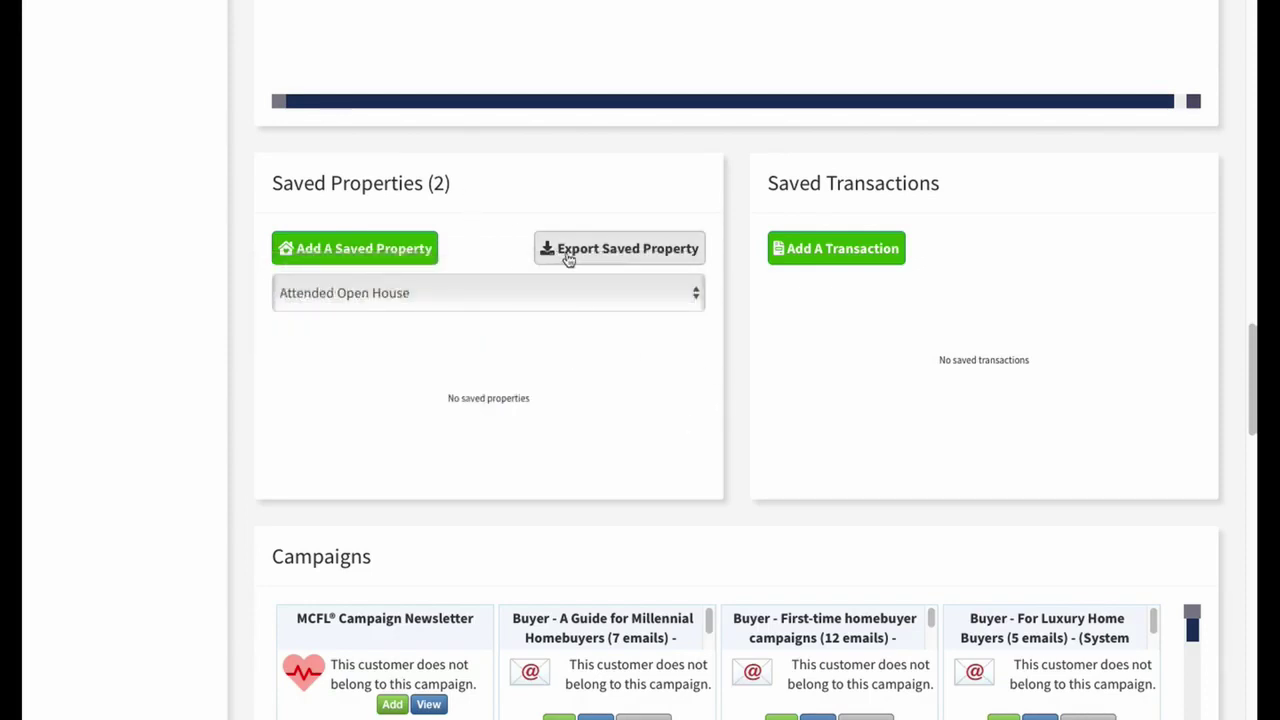
- Open a new saved-property form, try Attended Open House and Customer Interested in Buying, then discard it
click(325, 249)
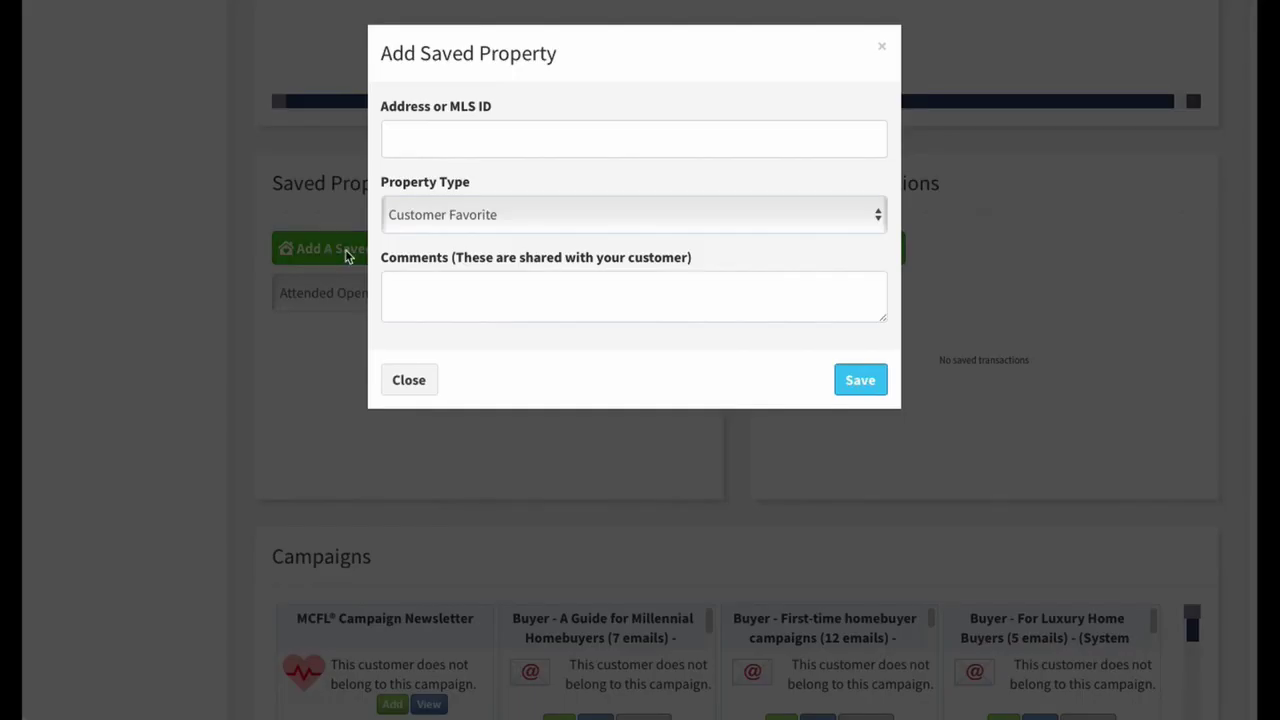
click(491, 216)
click(505, 250)
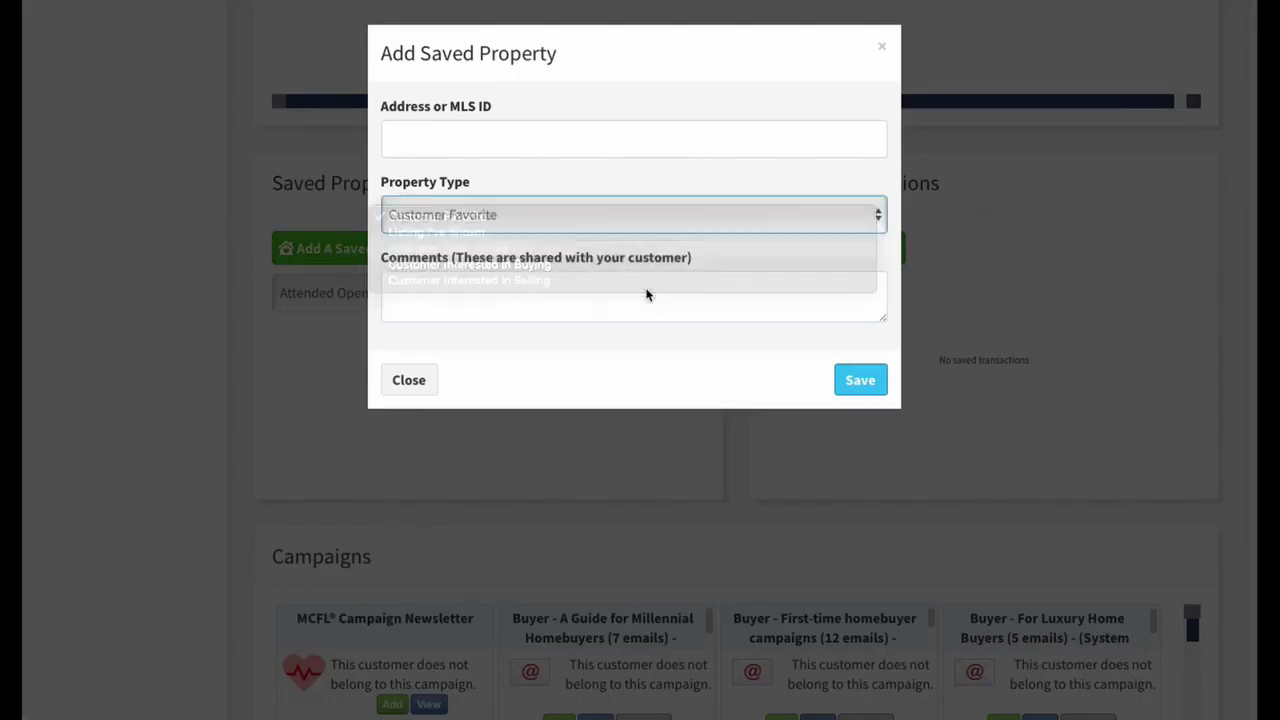
click(454, 137)
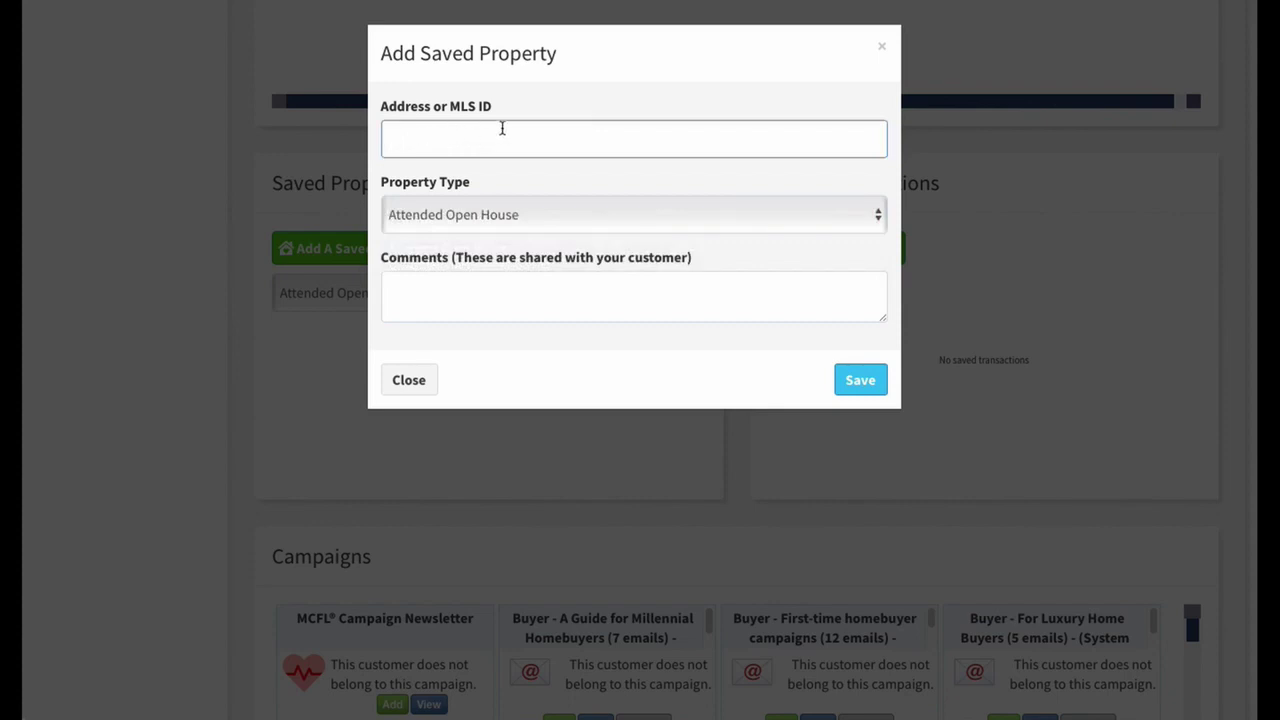
click(455, 230)
click(445, 233)
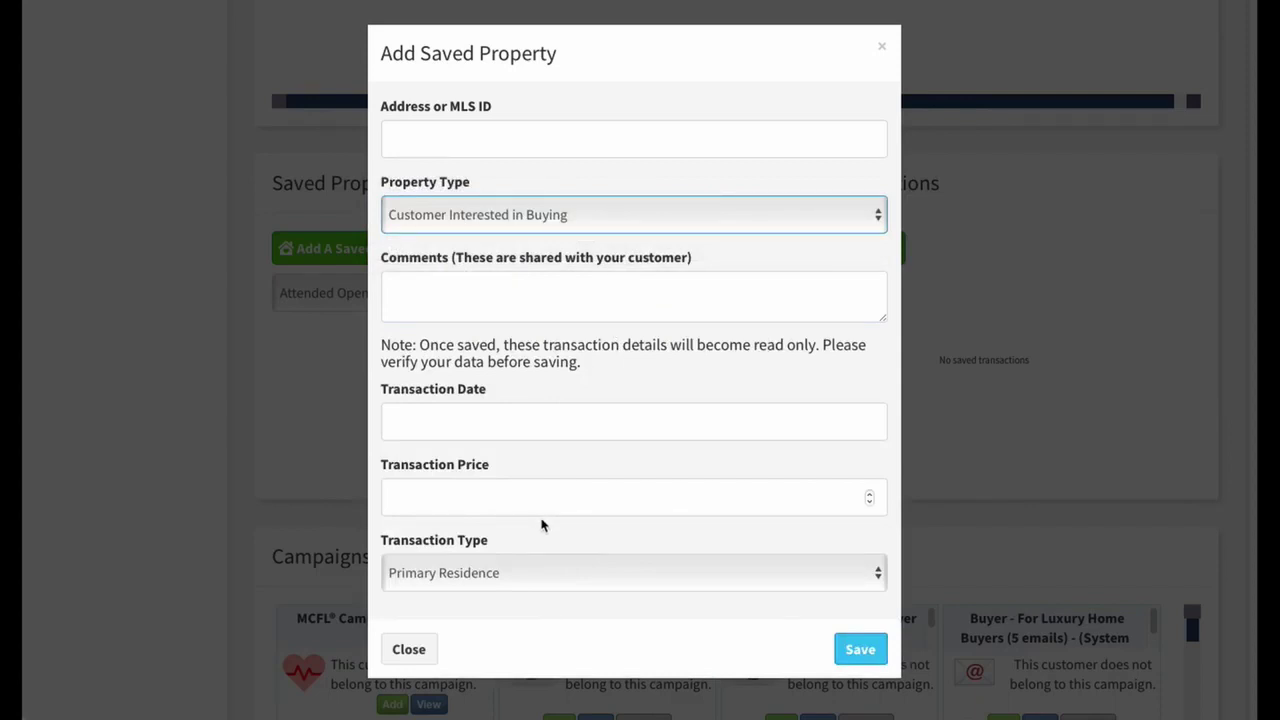
click(500, 427)
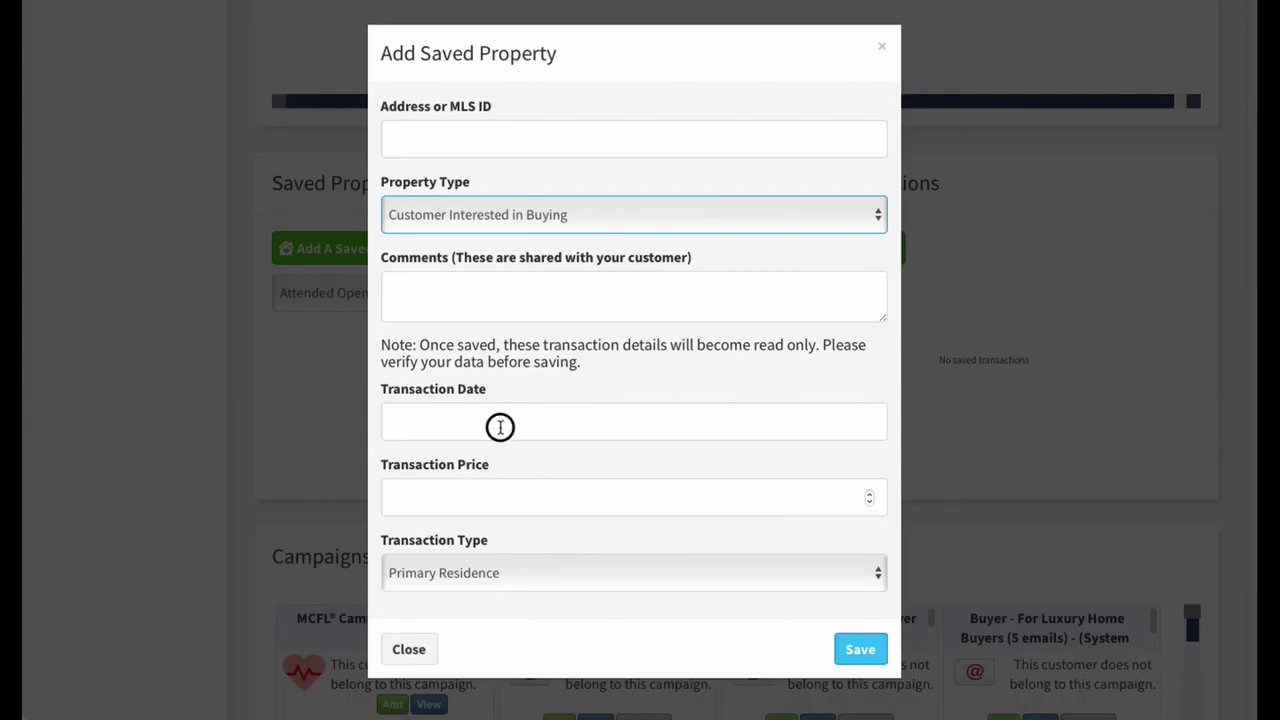
click(717, 371)
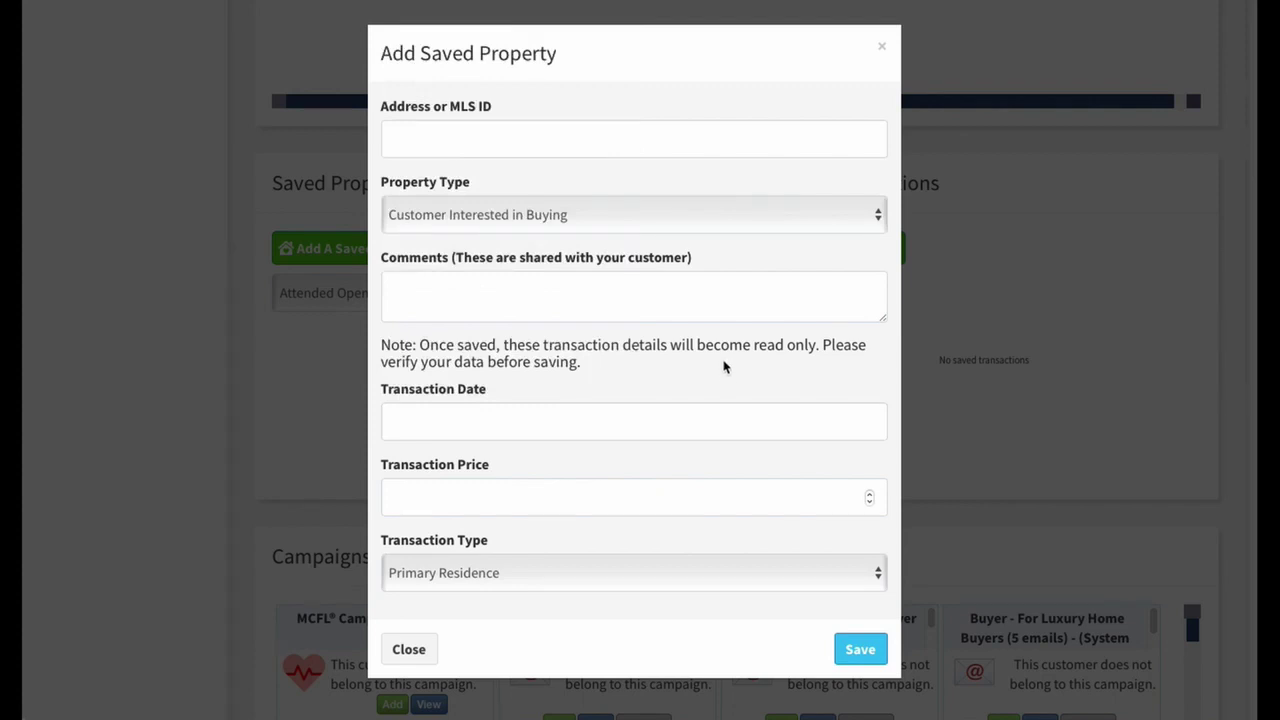
click(405, 649)
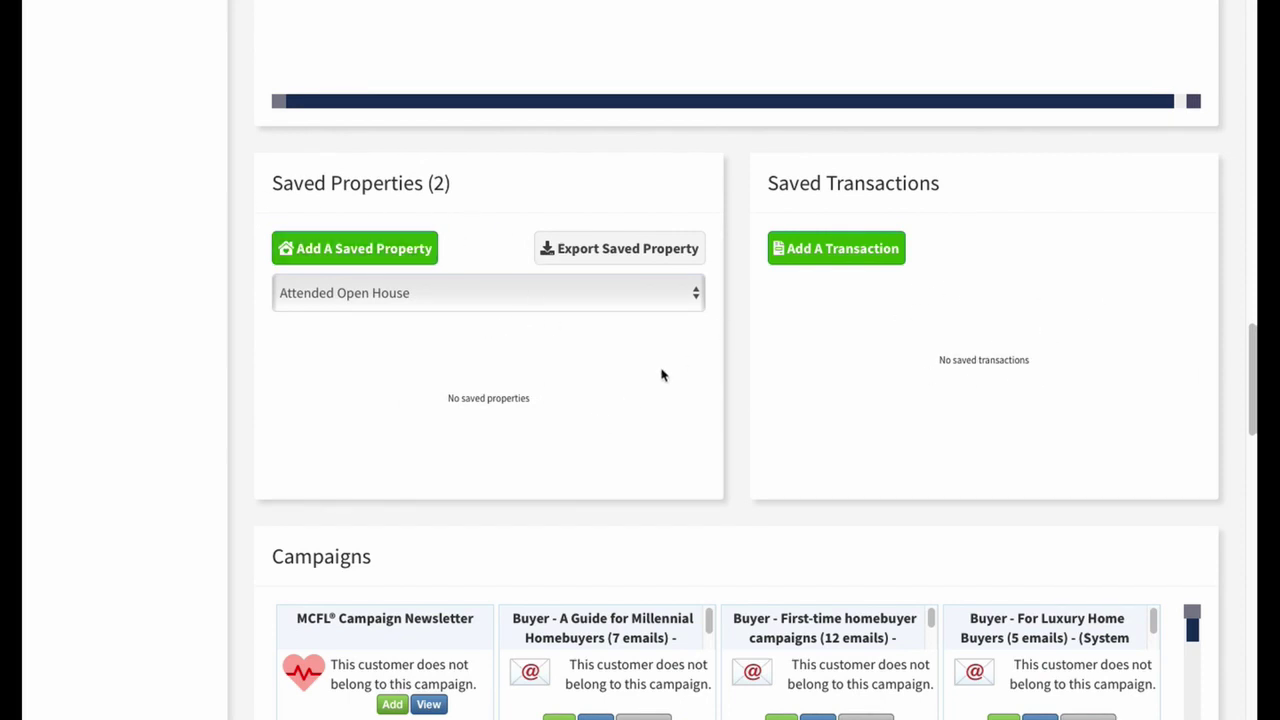
scroll(226, 370, up, 2)
scroll(228, 368, up, 10)
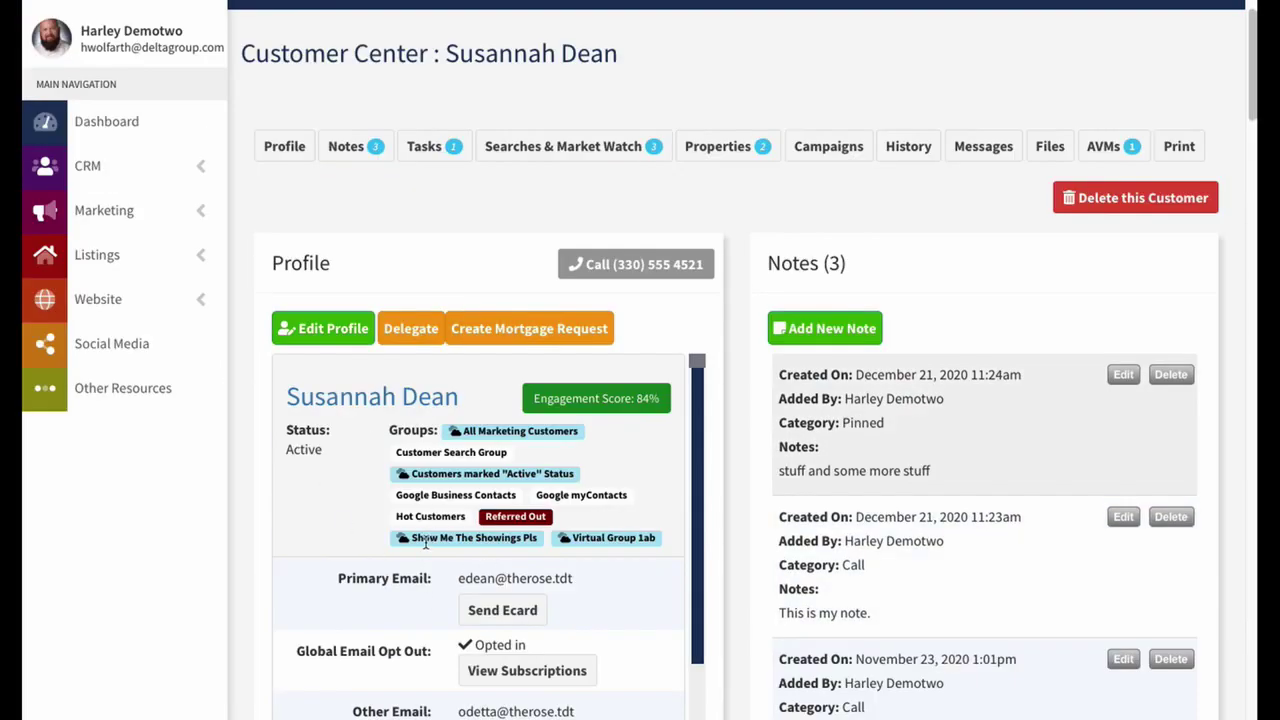
scroll(257, 571, down, 8)
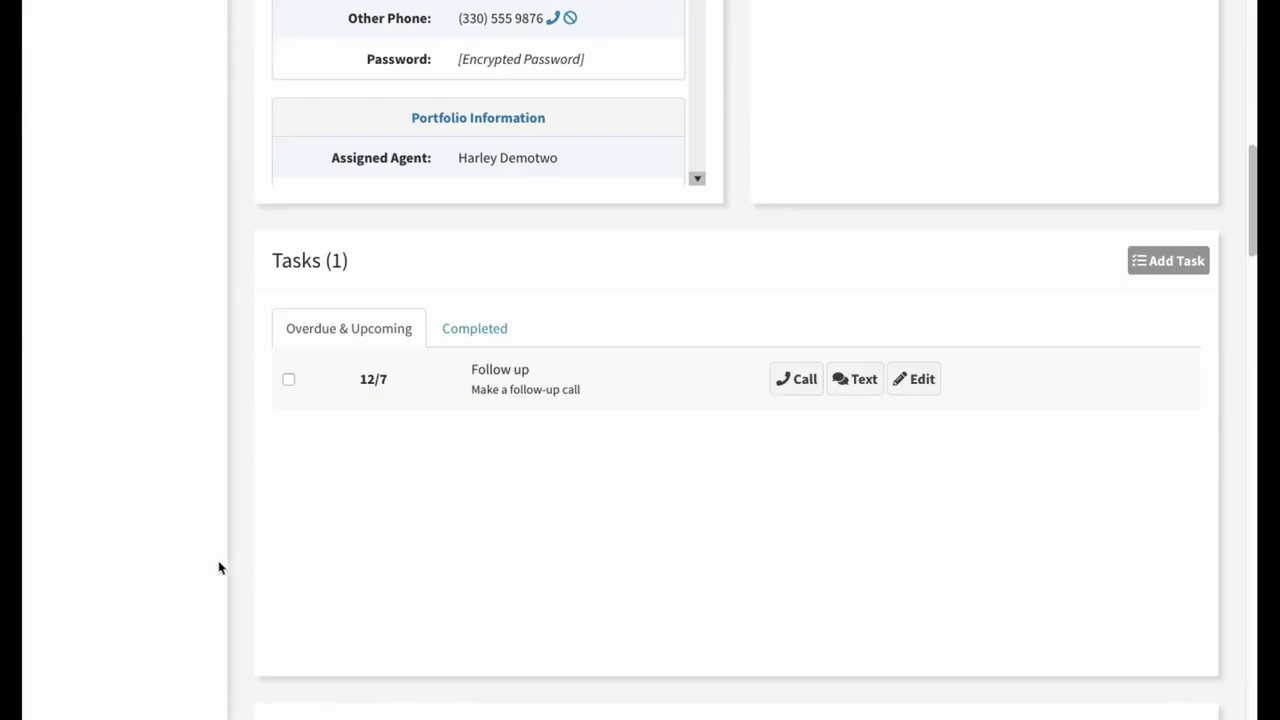
scroll(217, 567, down, 5)
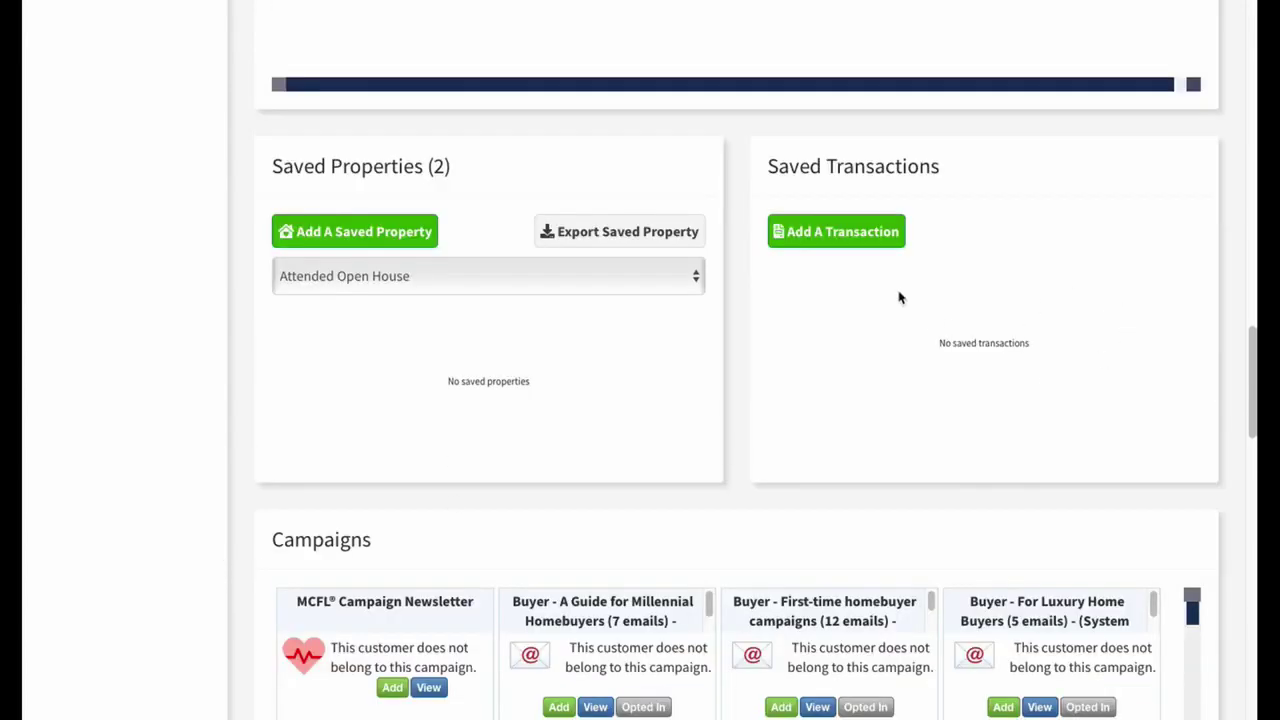
click(842, 241)
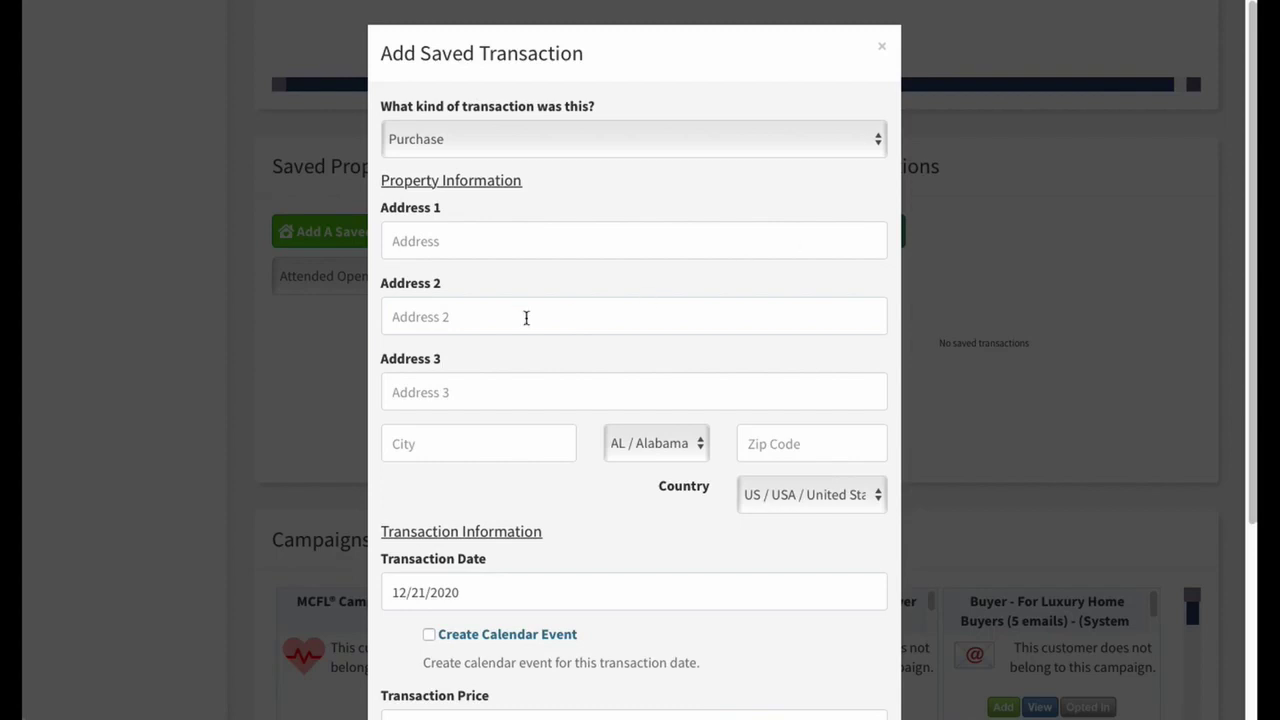
scroll(523, 317, down, 1)
scroll(500, 584, down, 3)
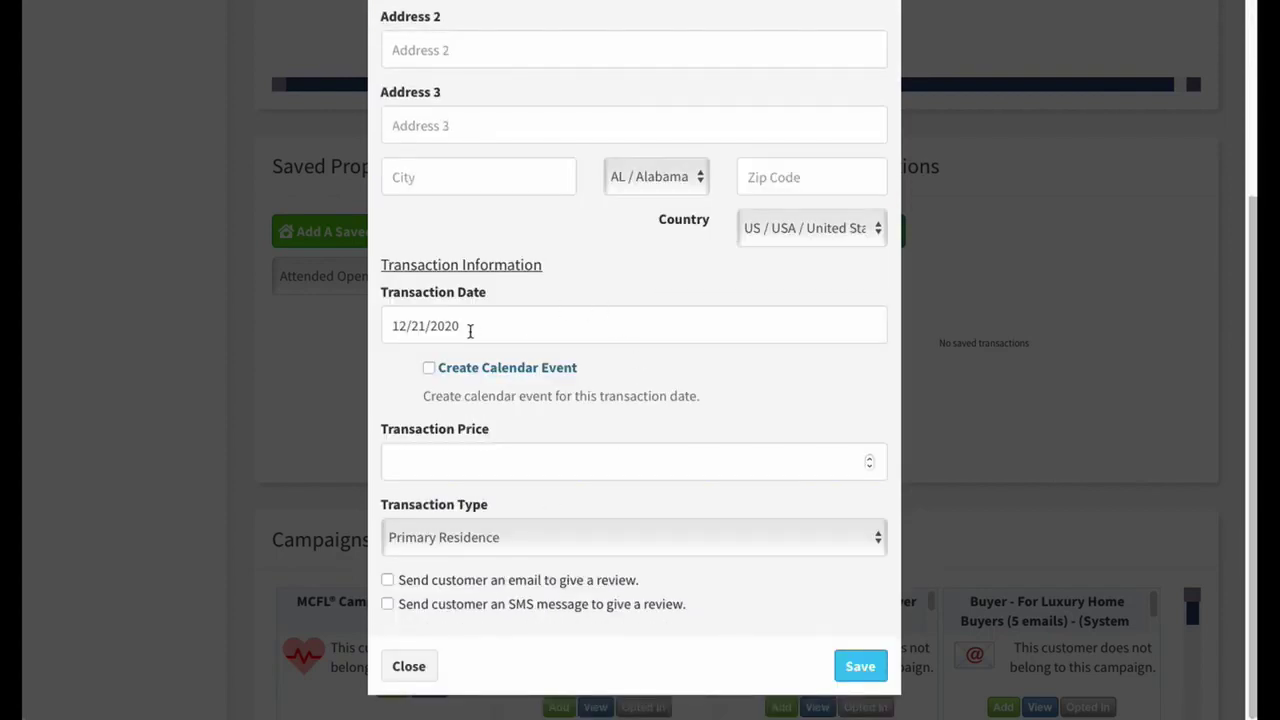
scroll(700, 452, up, 3)
click(586, 145)
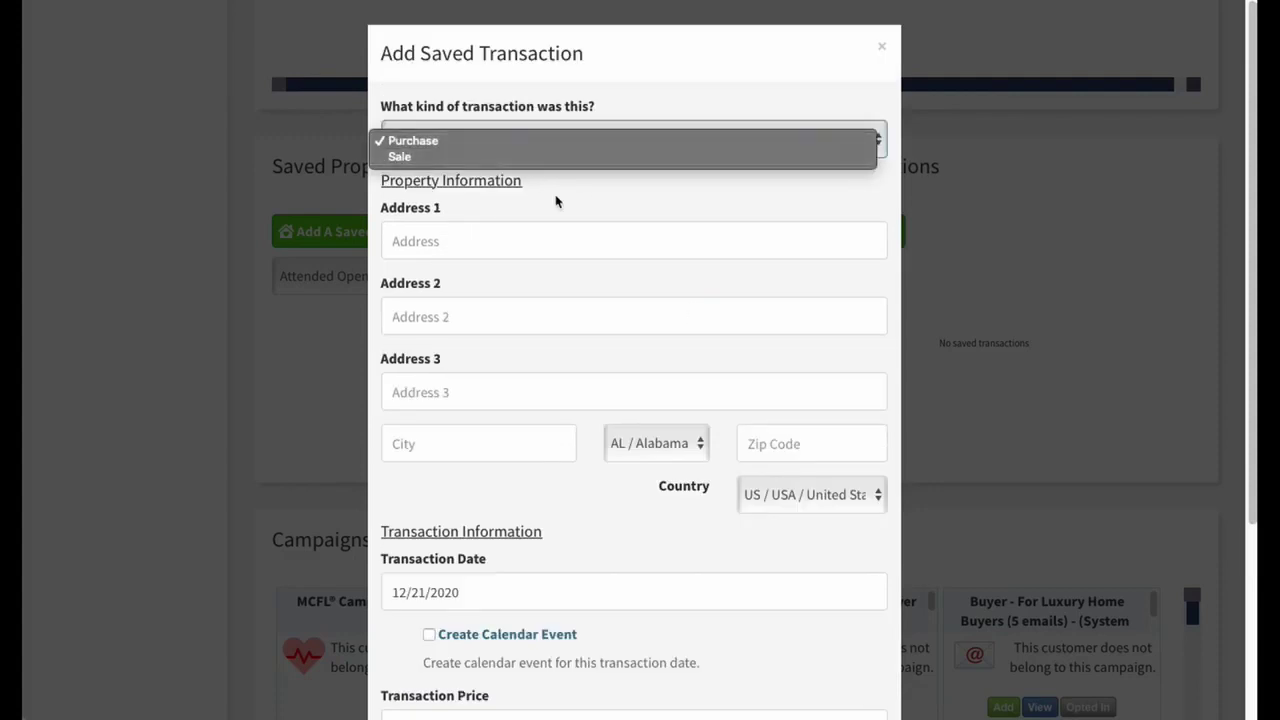
click(617, 208)
scroll(623, 280, down, 2)
scroll(640, 272, down, 1)
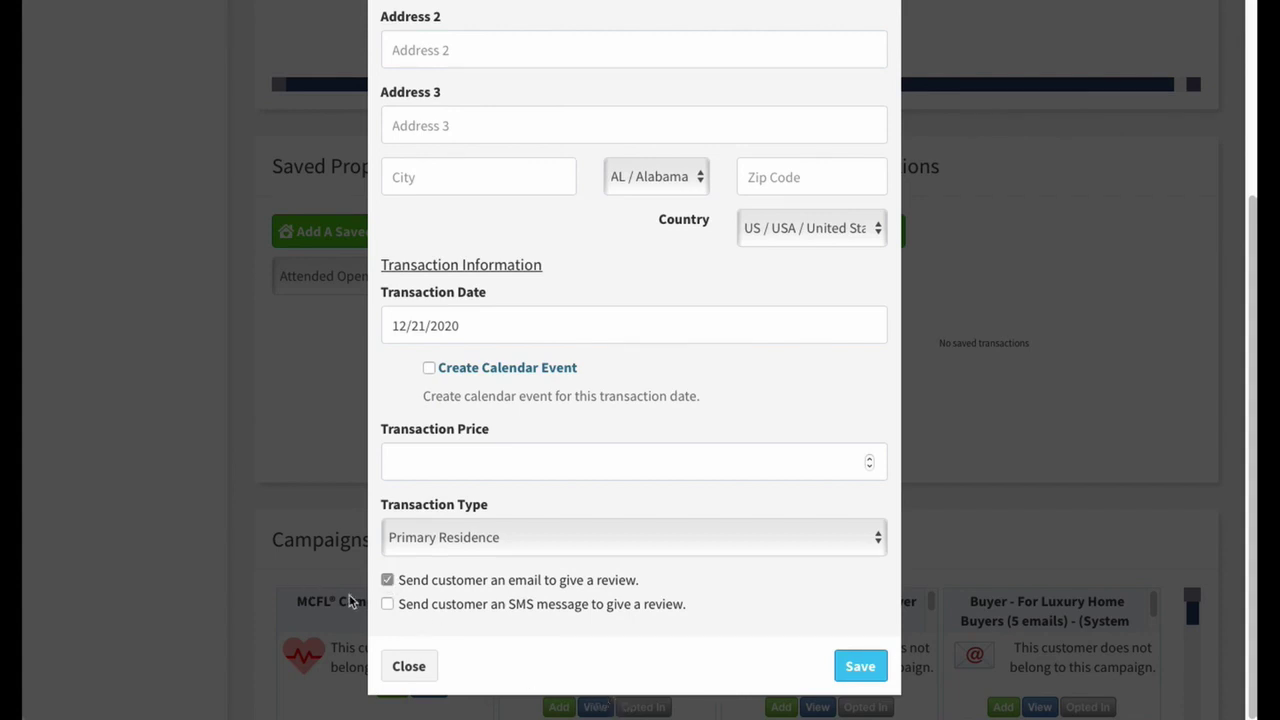
click(386, 605)
click(406, 668)
scroll(763, 210, down, 3)
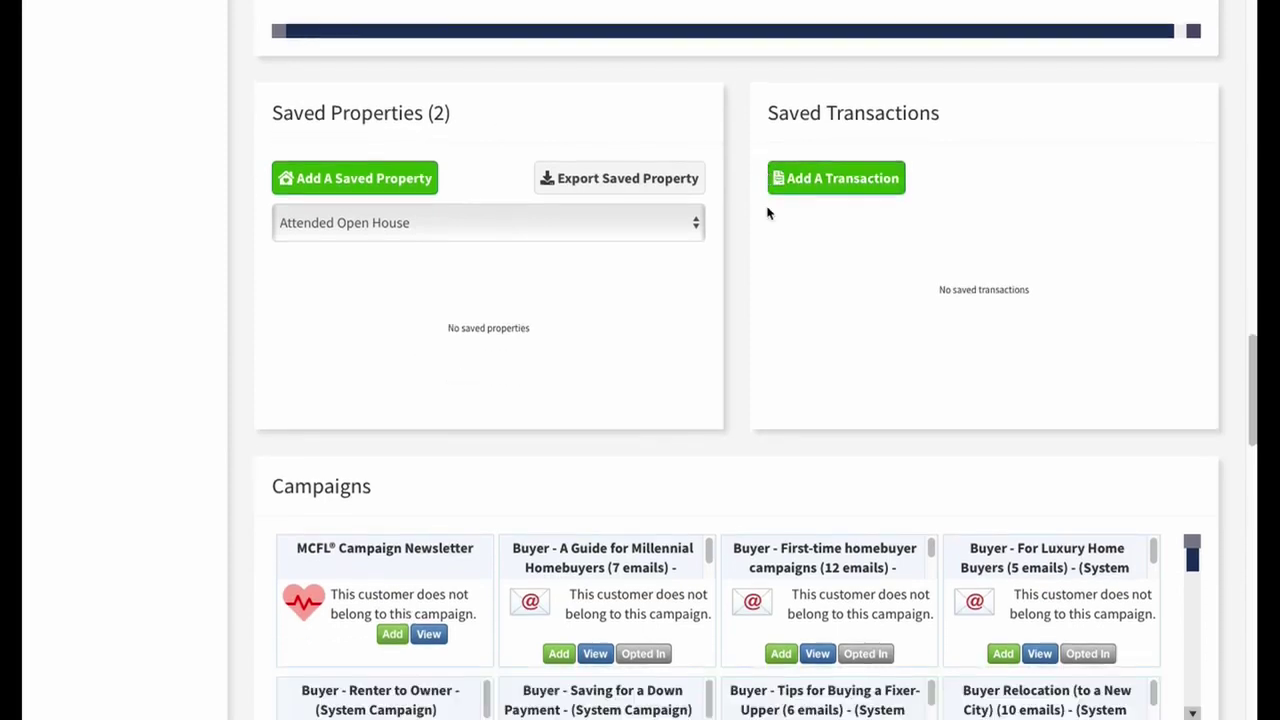
scroll(754, 163, down, 3)
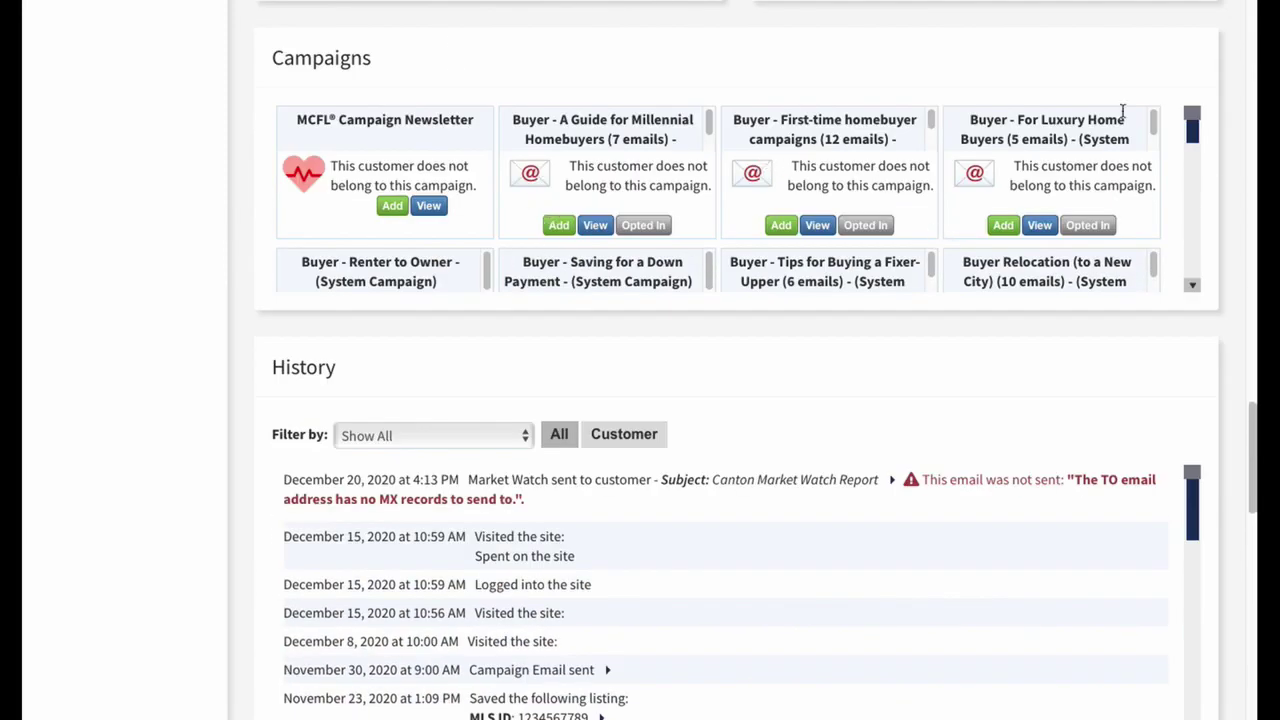
scroll(860, 162, down, 5)
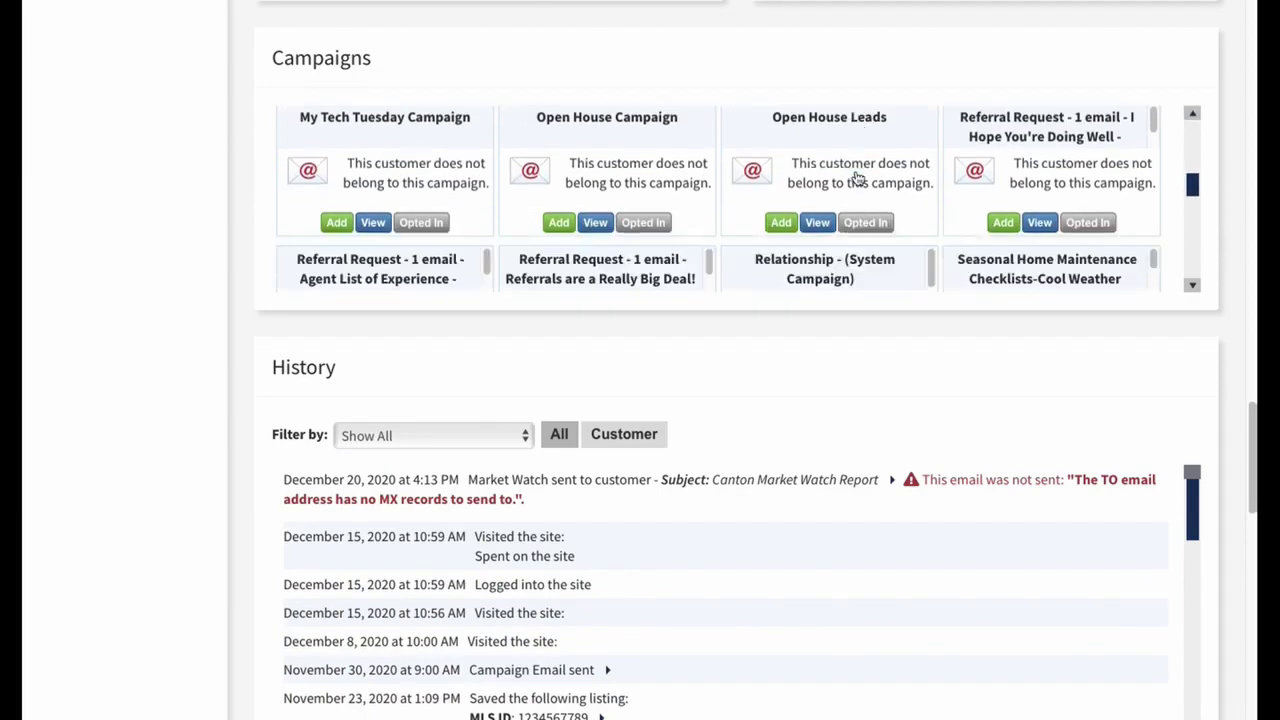
scroll(858, 178, down, 10)
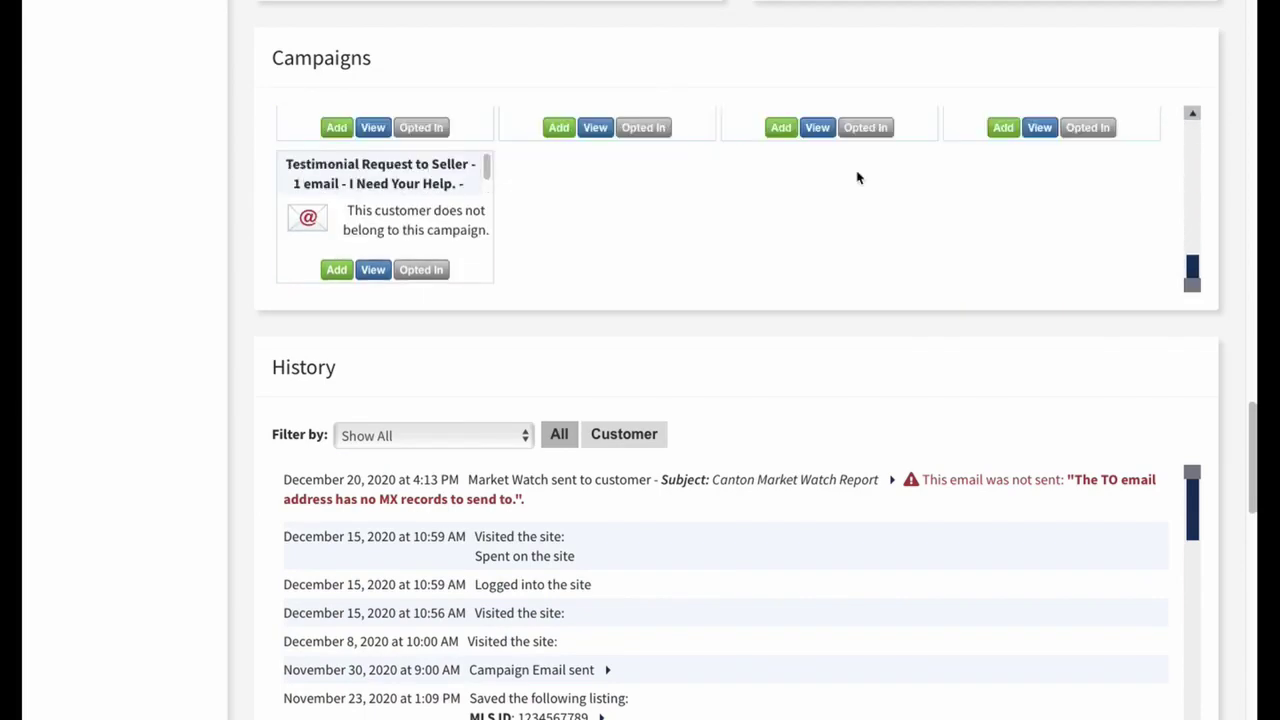
scroll(857, 177, up, 10)
scroll(857, 177, up, 5)
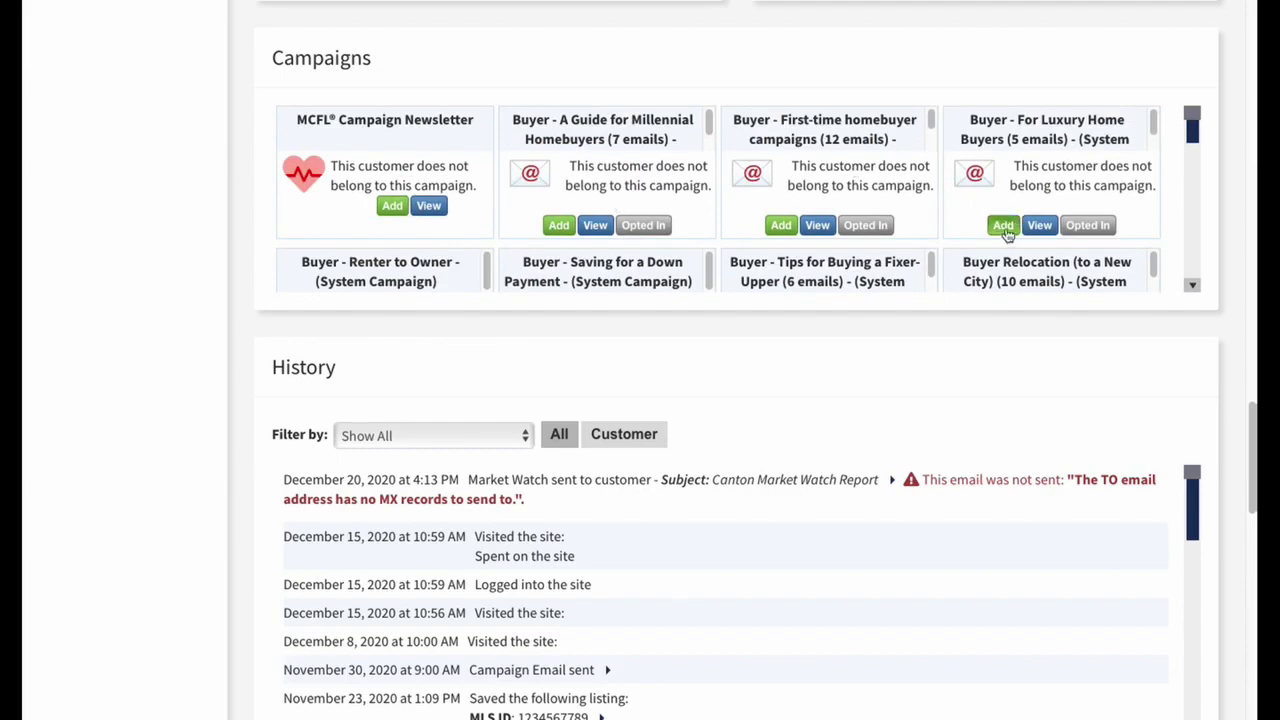
scroll(545, 215, down, 3)
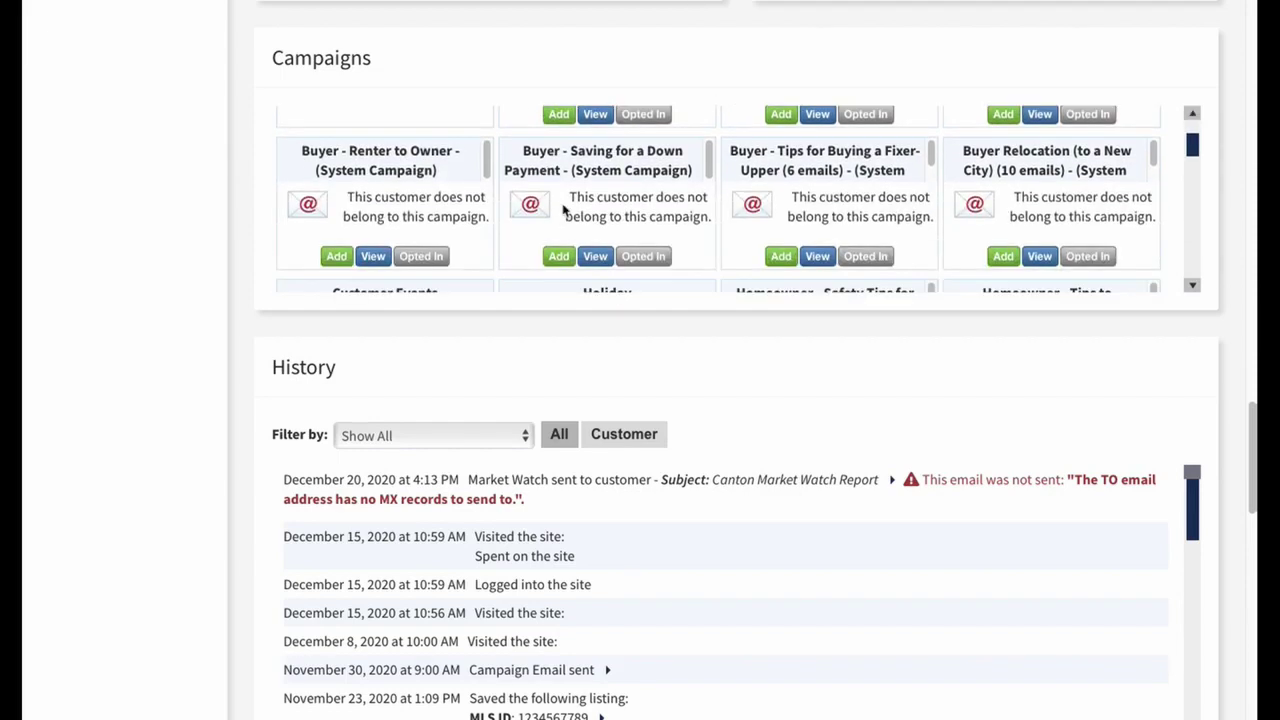
scroll(640, 190, down, 3)
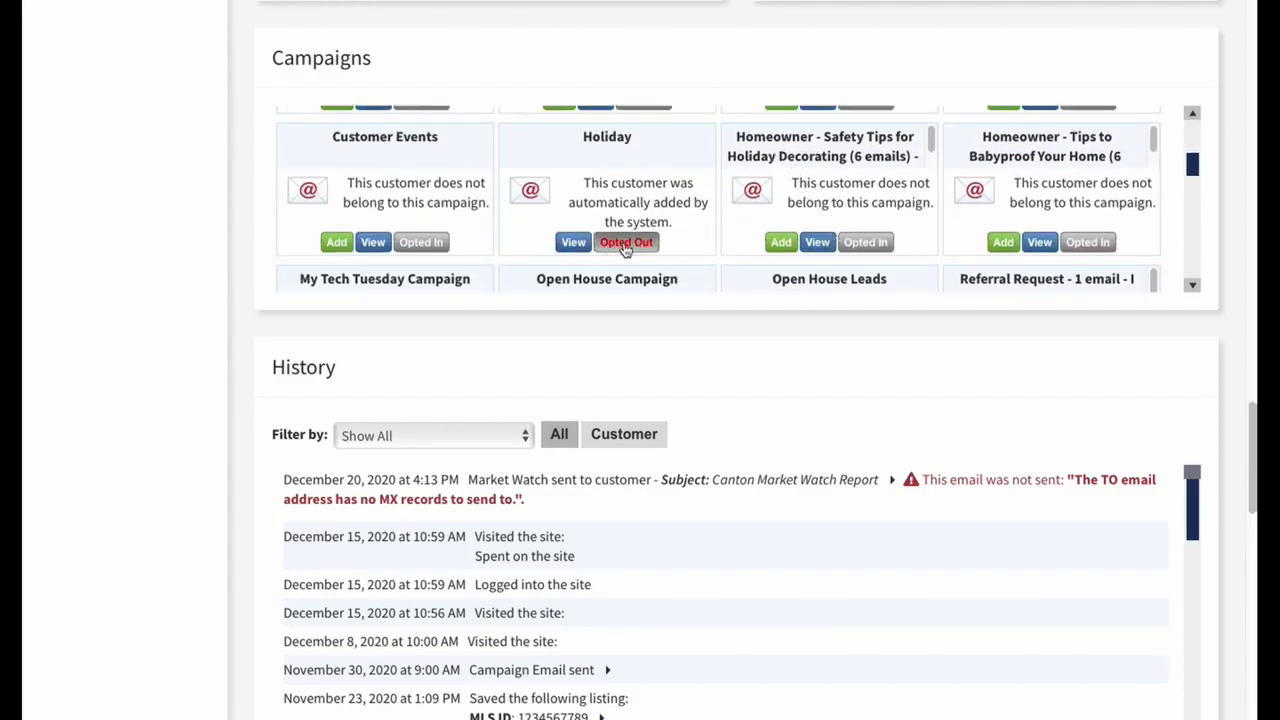
scroll(690, 232, down, 1)
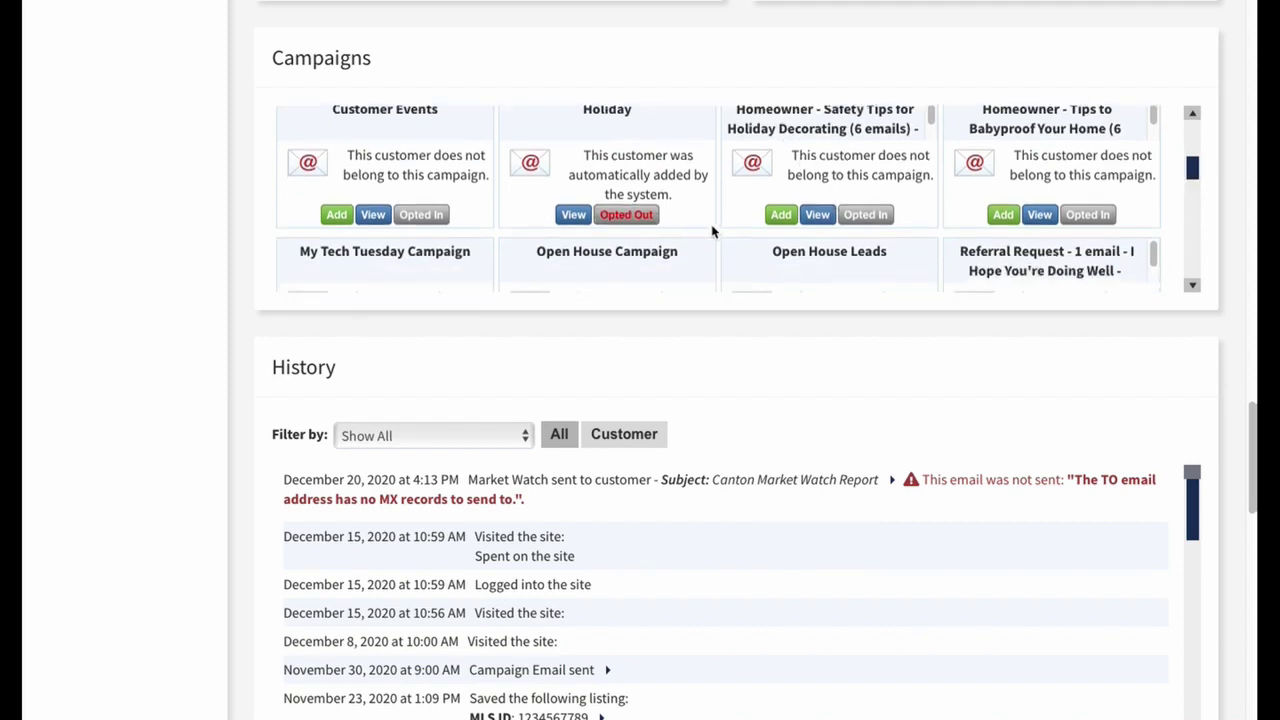
scroll(690, 228, up, 2)
scroll(636, 225, down, 1)
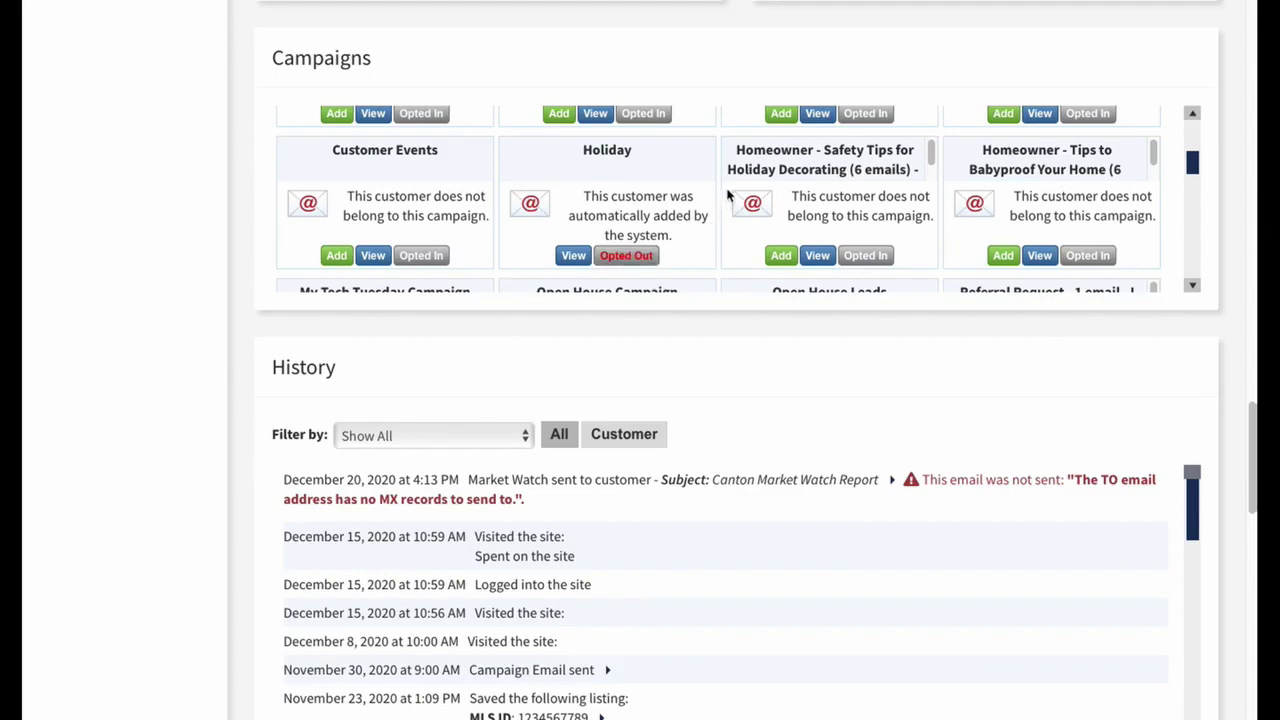
scroll(722, 216, down, 1)
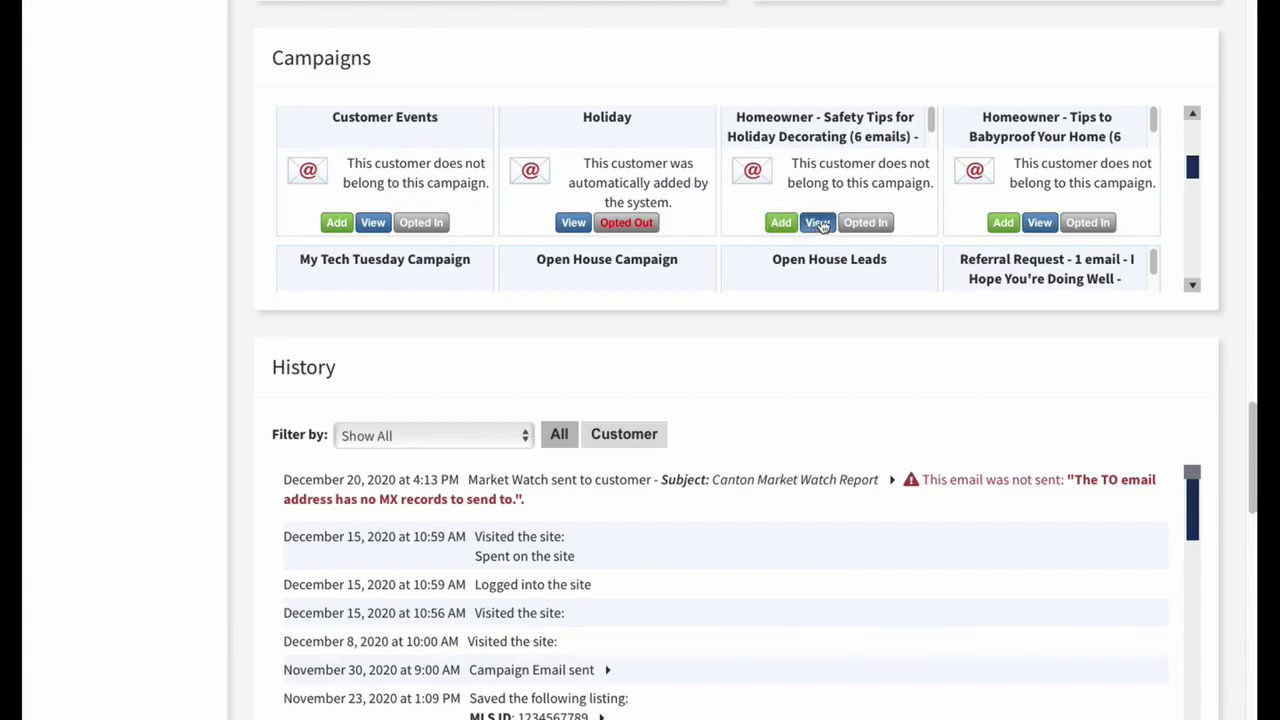
scroll(723, 214, down, 1)
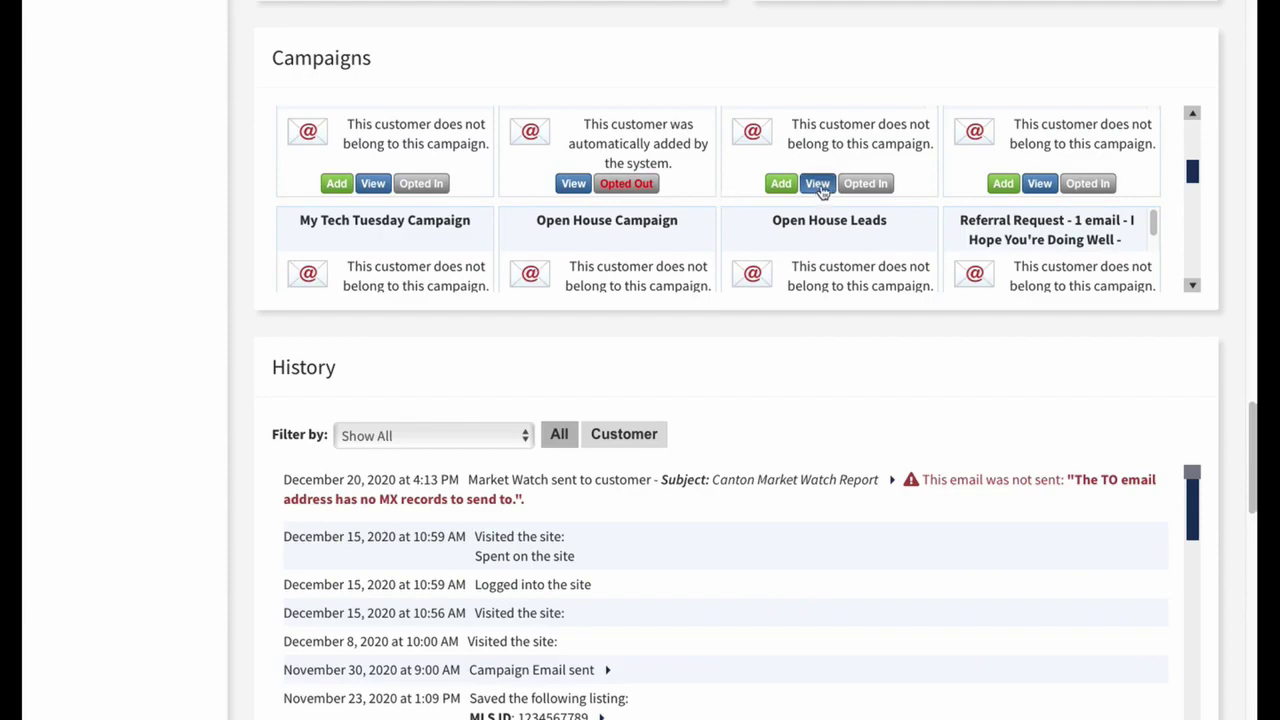
scroll(737, 209, down, 4)
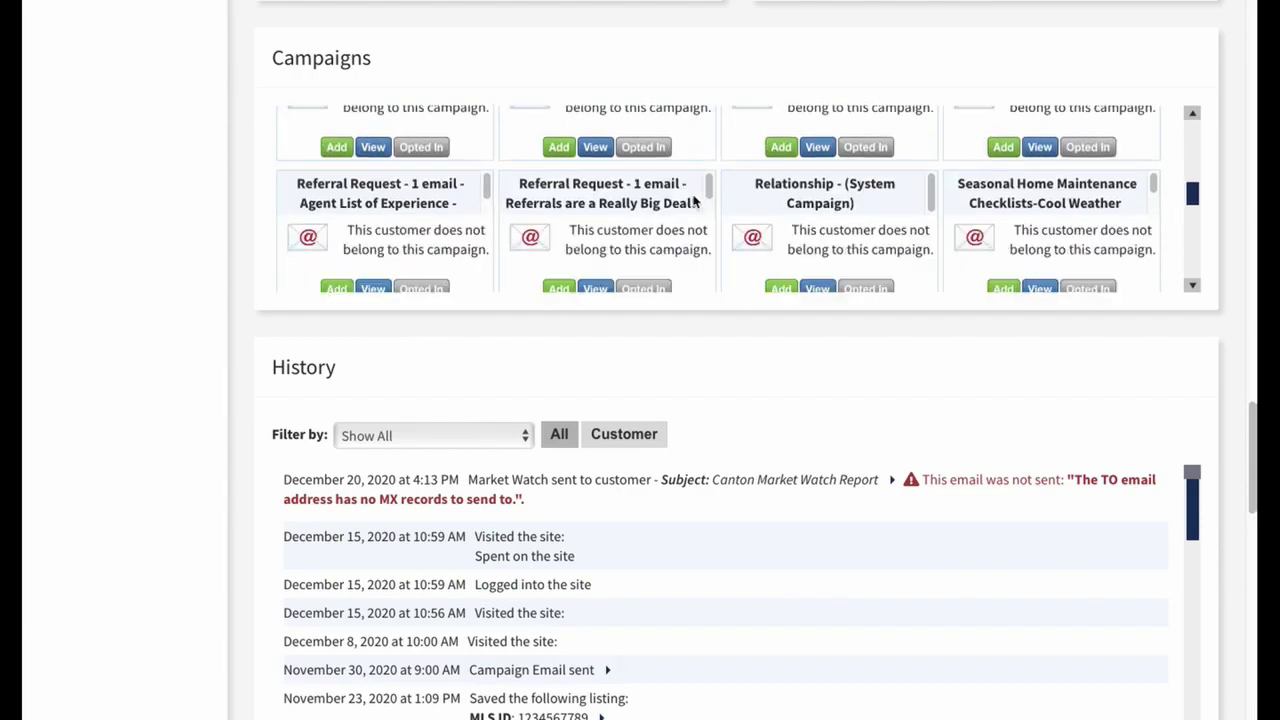
scroll(700, 195, down, 10)
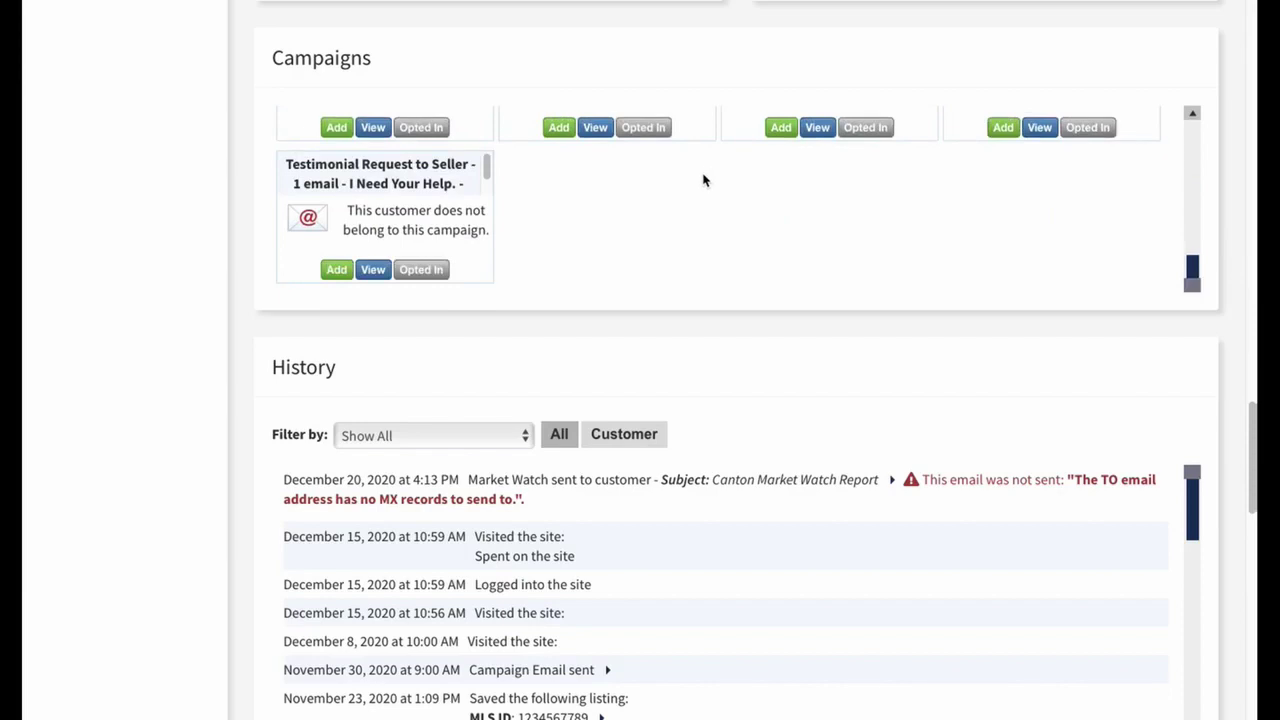
scroll(703, 180, down, 2)
scroll(491, 277, down, 1)
- Toggle History between customer-only activity and All, leaving every entry, including the December 20 email, shown
scroll(380, 405, up, 1)
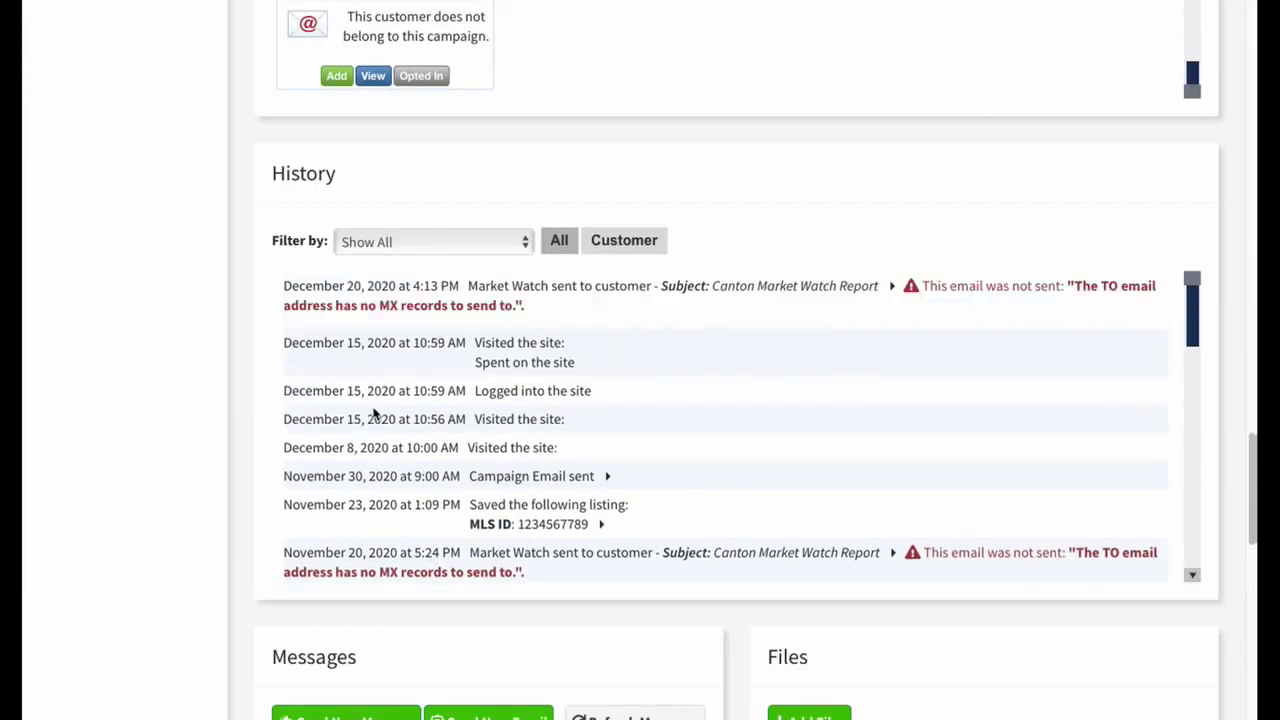
scroll(229, 381, down, 1)
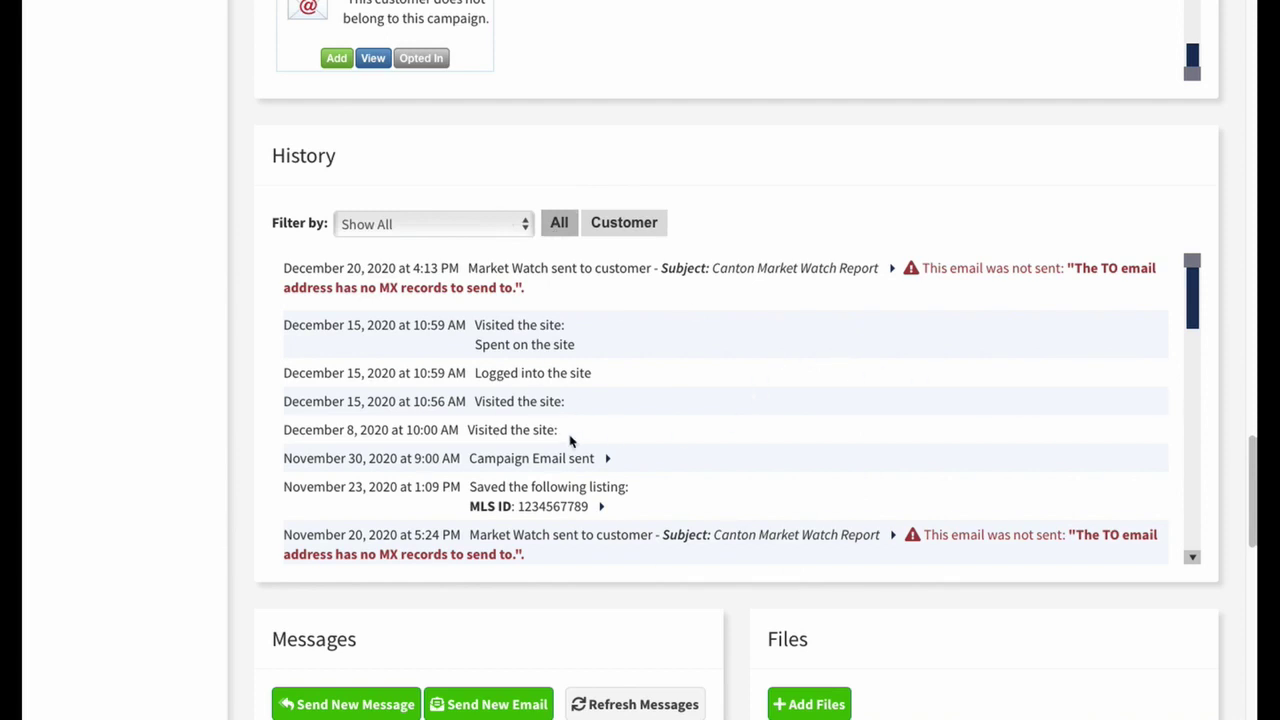
click(622, 222)
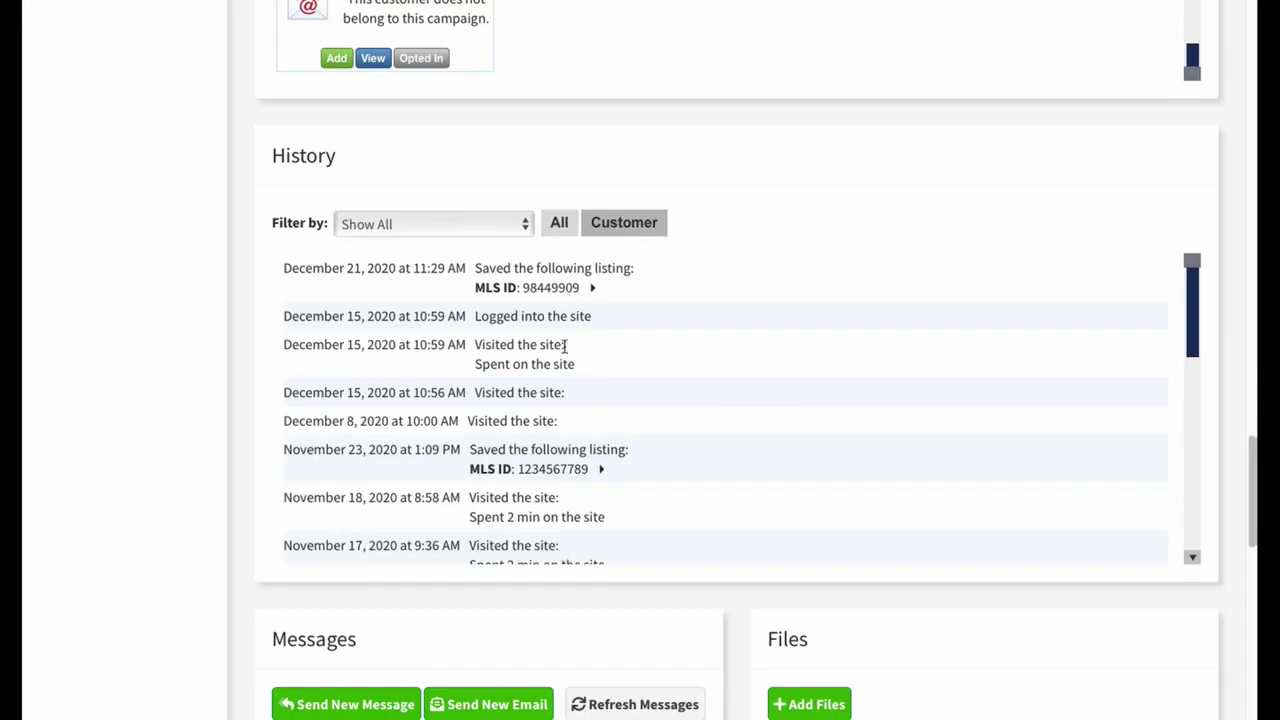
click(558, 226)
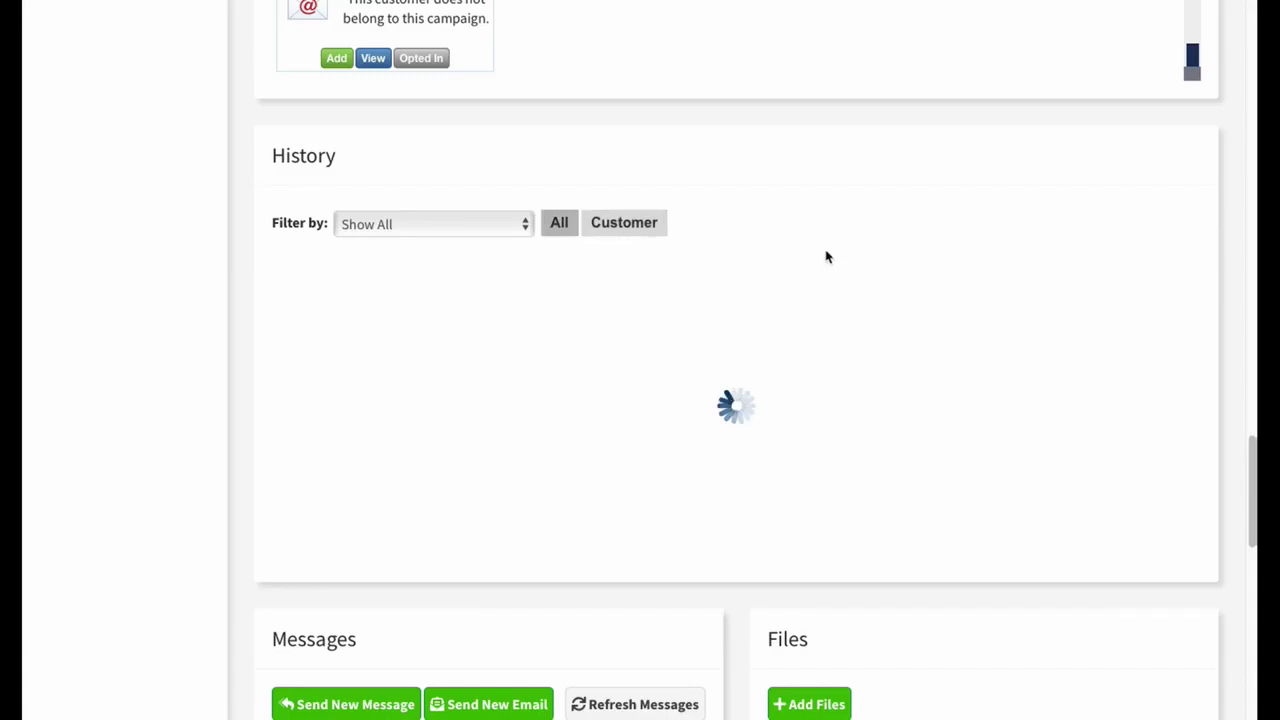
scroll(616, 396, down, 3)
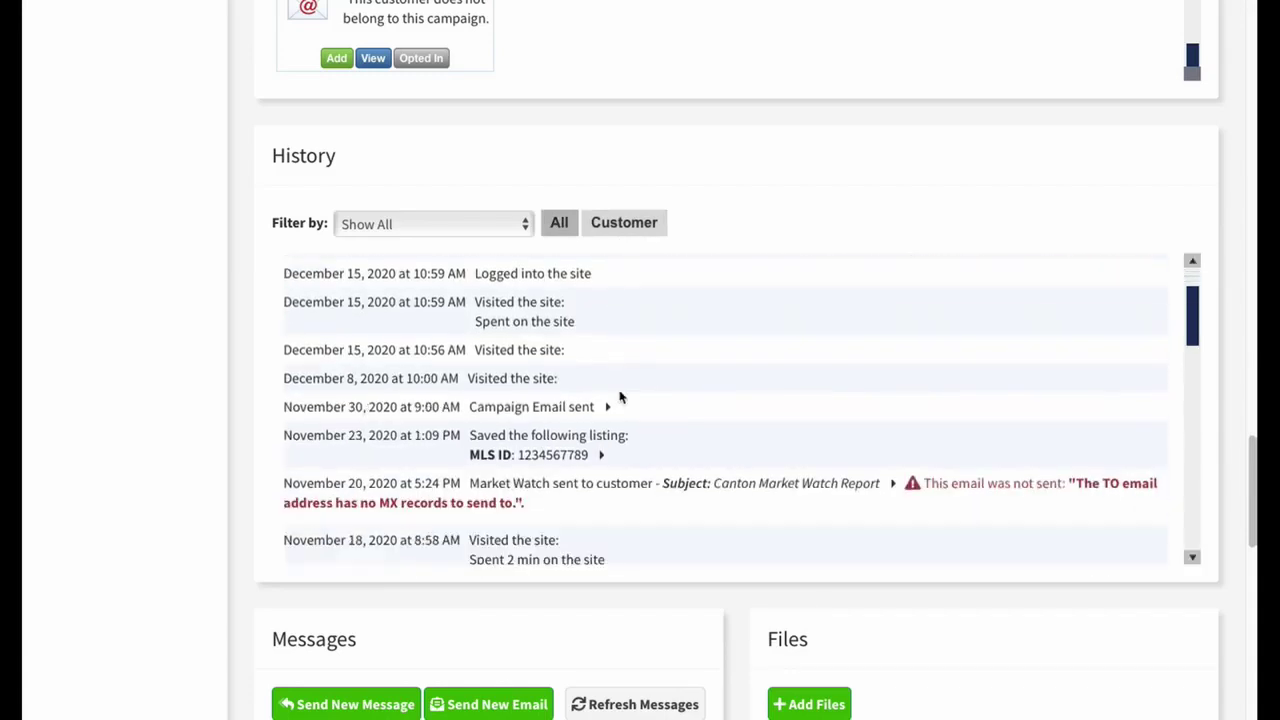
scroll(616, 390, up, 3)
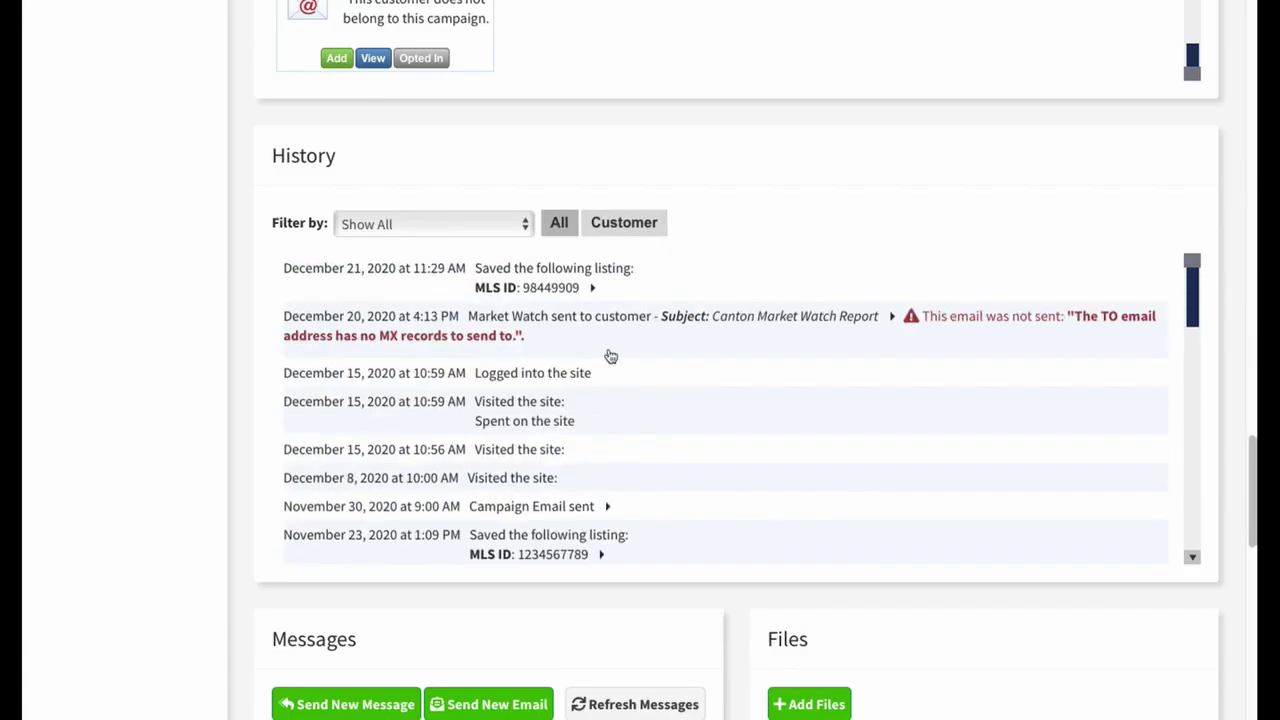
click(521, 224)
click(521, 224)
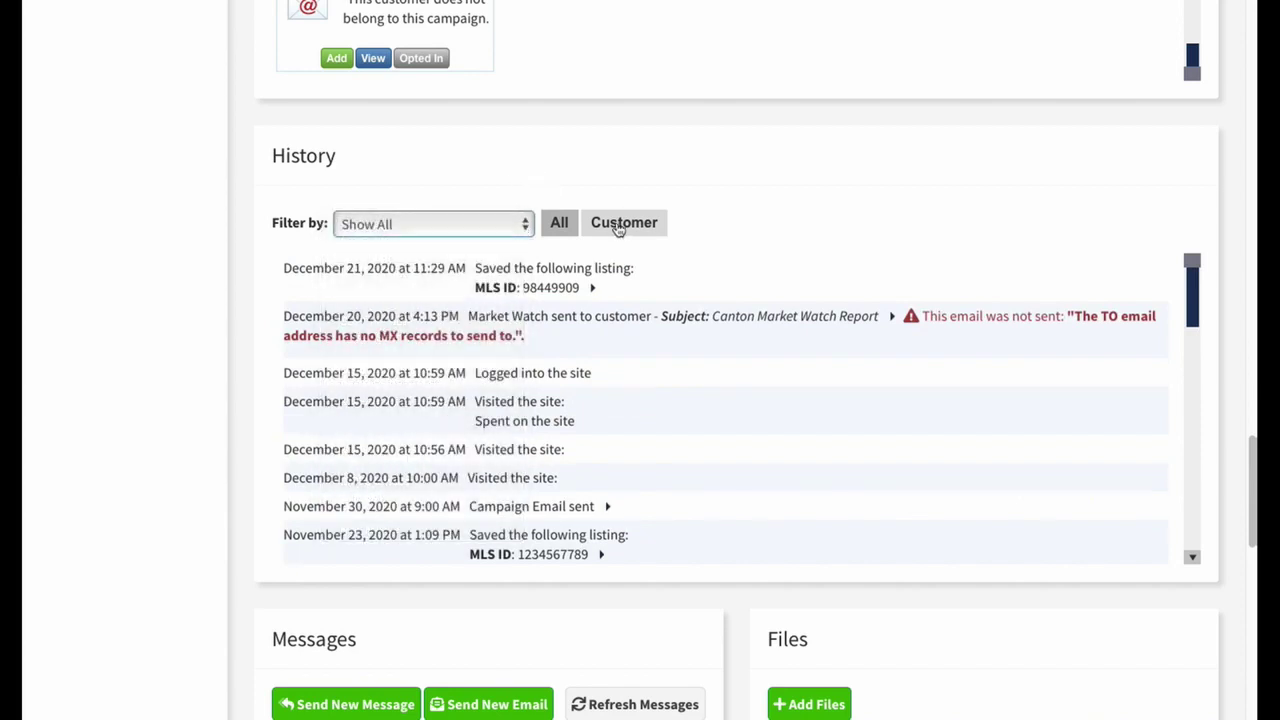
click(623, 222)
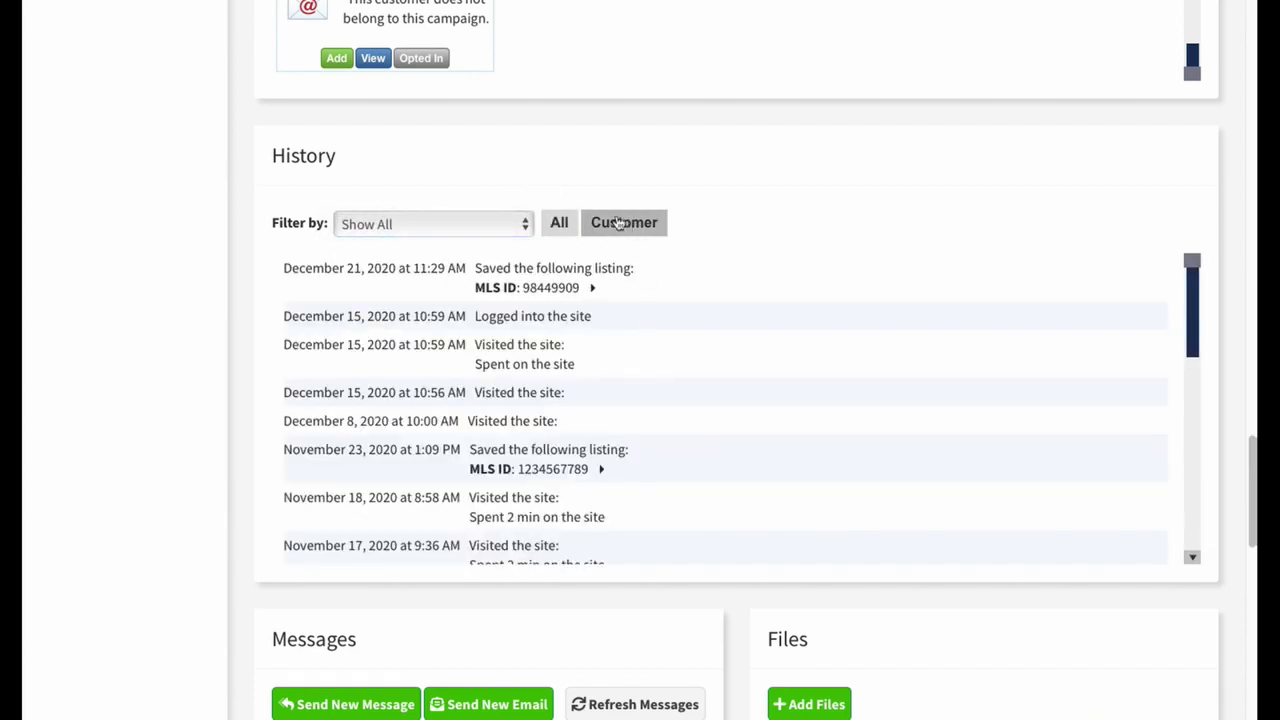
click(559, 224)
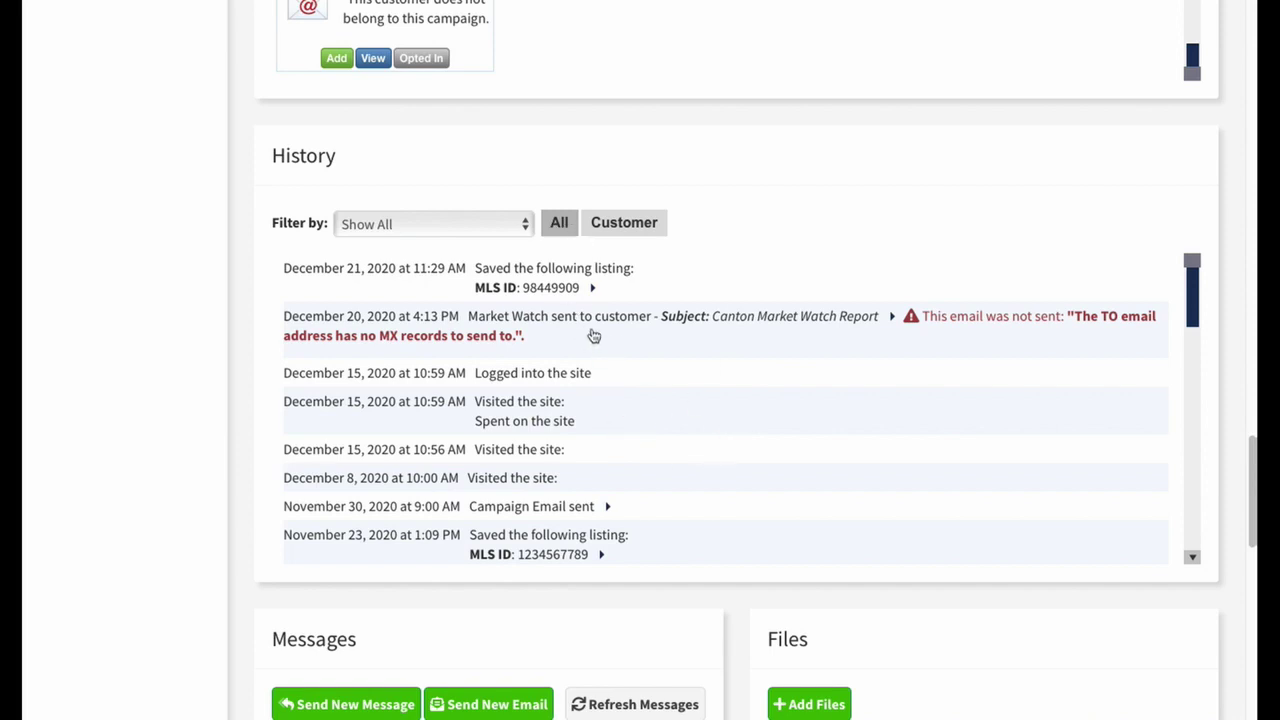
click(520, 227)
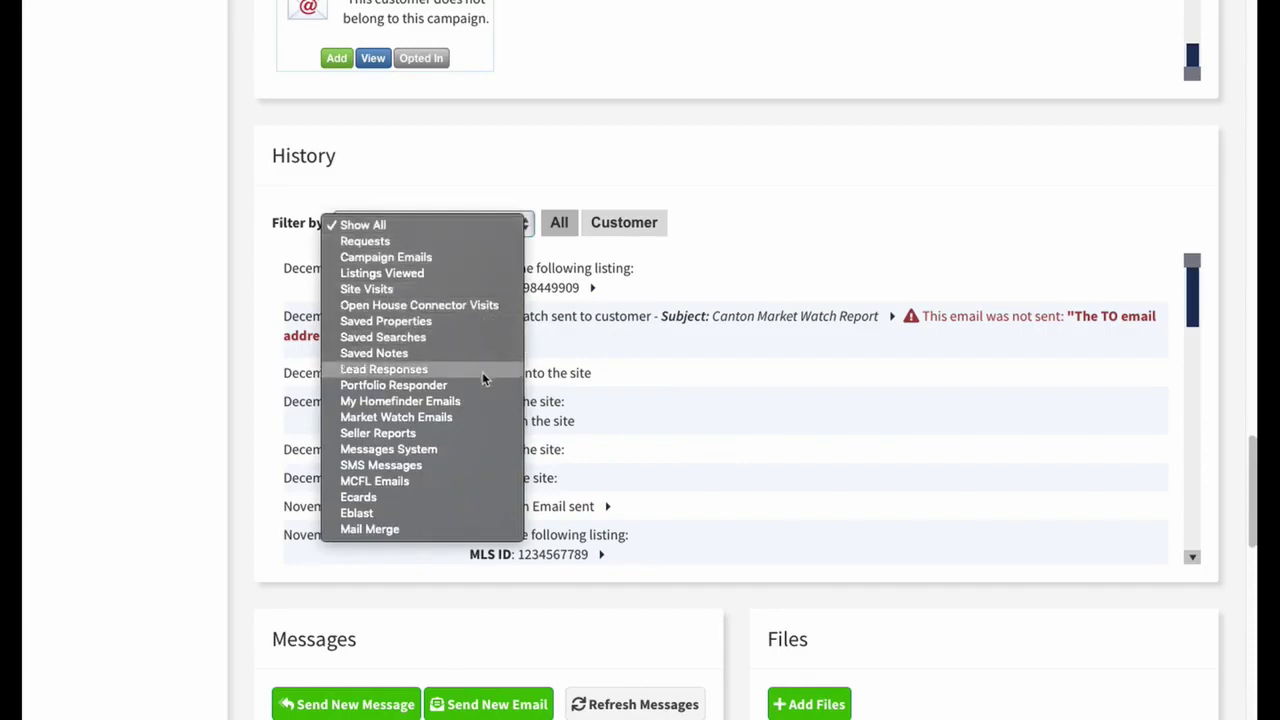
- Filter History to My Homefinder Emails, then to Market Watch Emails
click(425, 402)
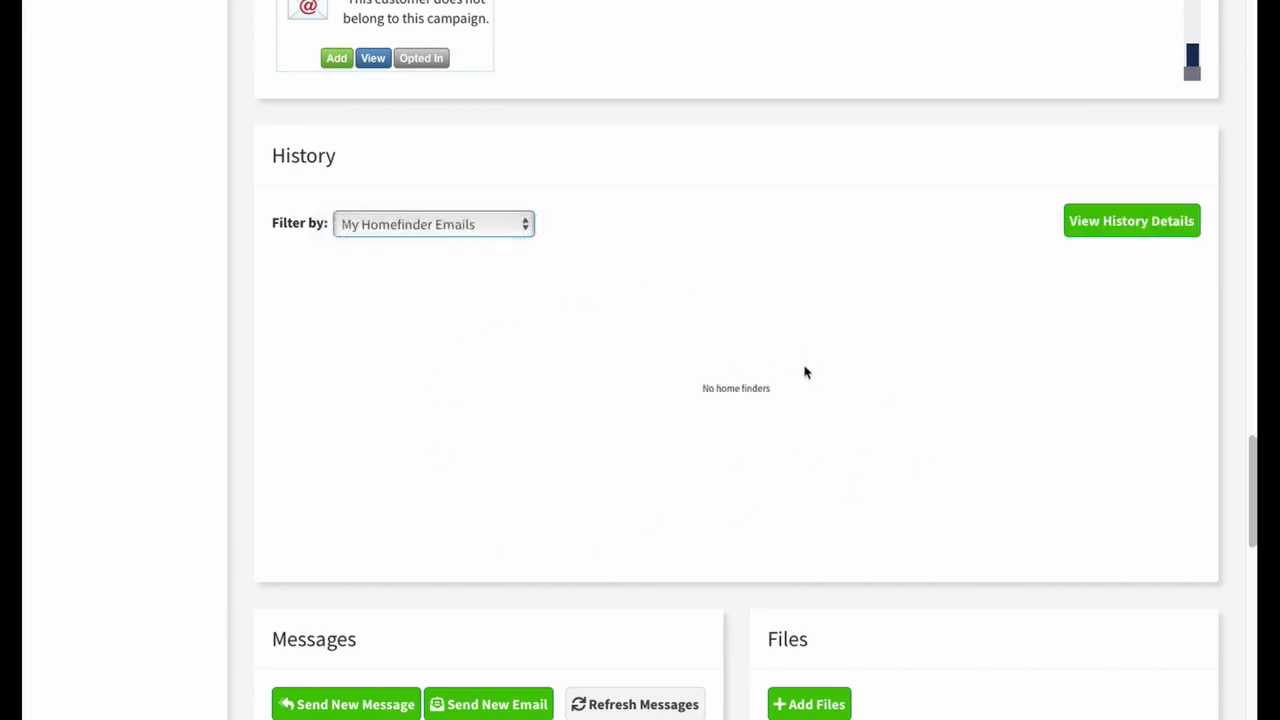
click(521, 224)
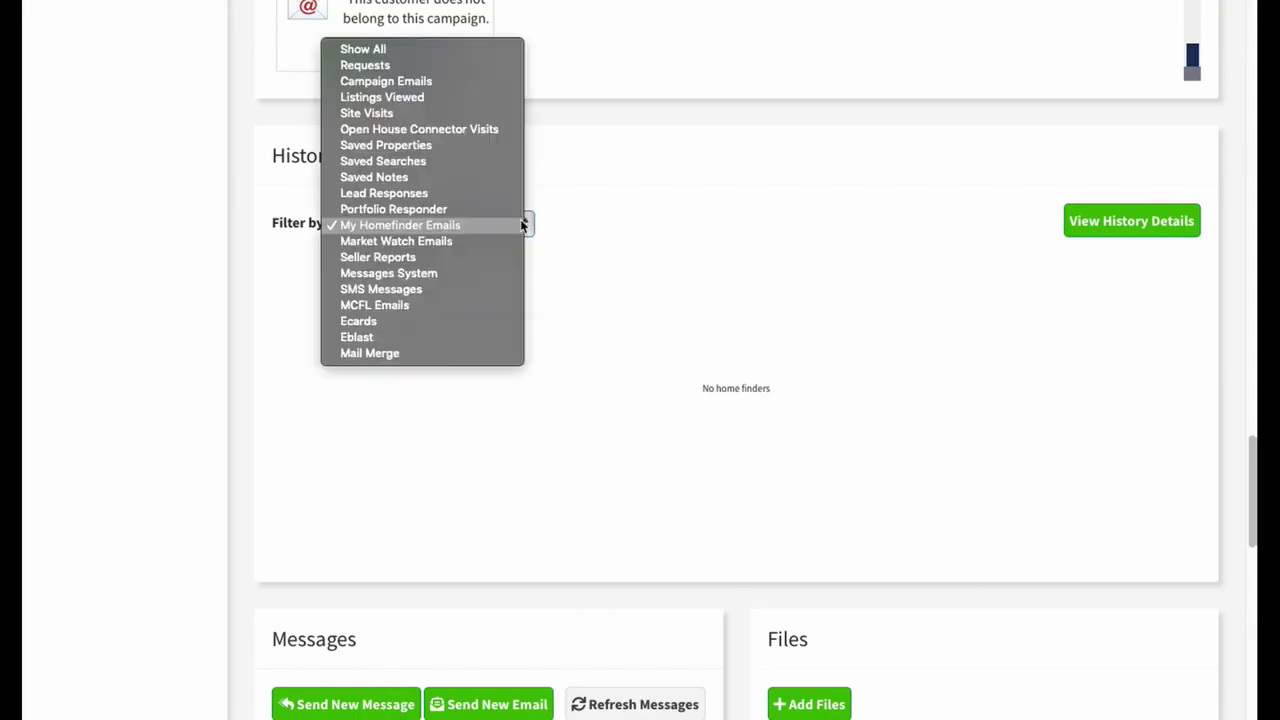
click(443, 241)
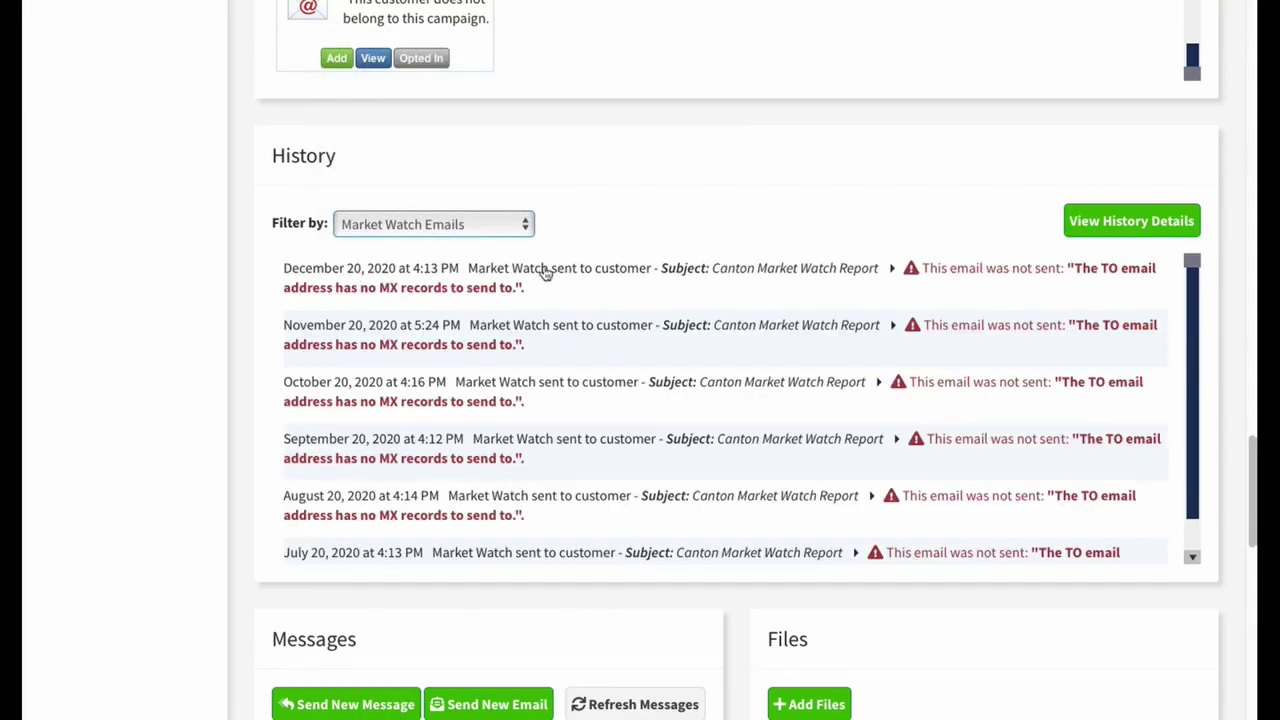
scroll(737, 343, down, 1)
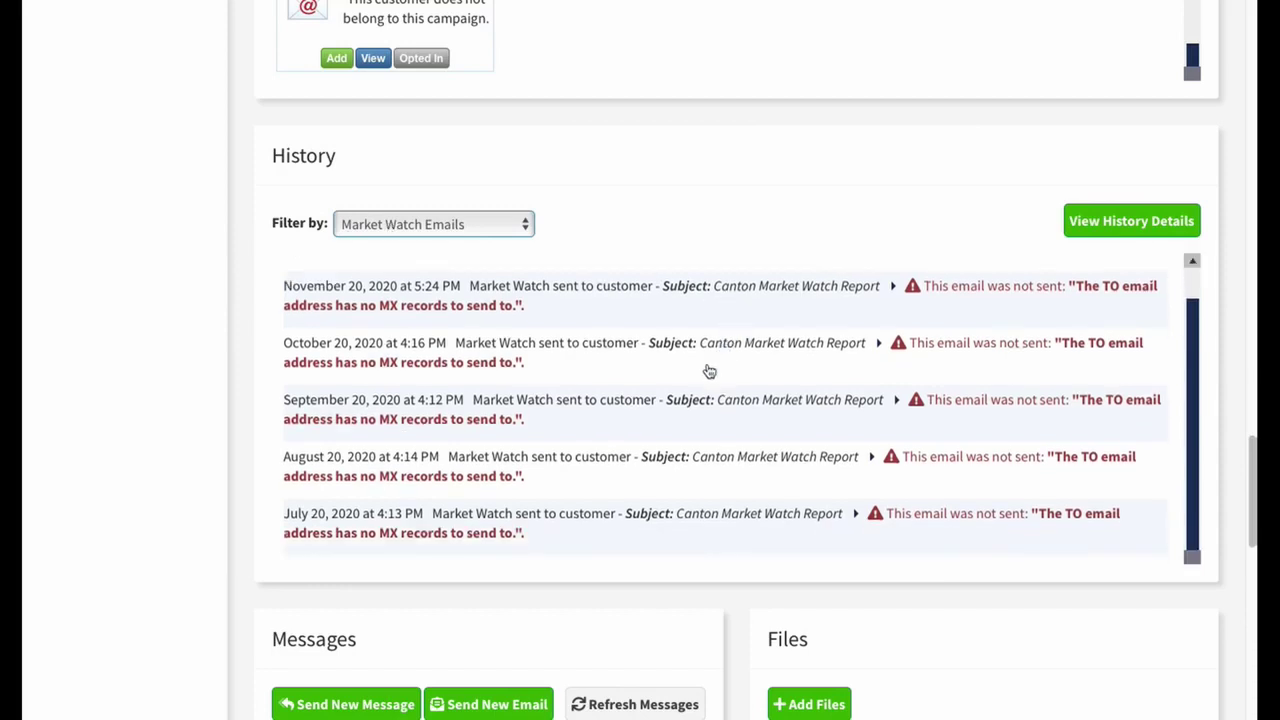
scroll(757, 402, up, 1)
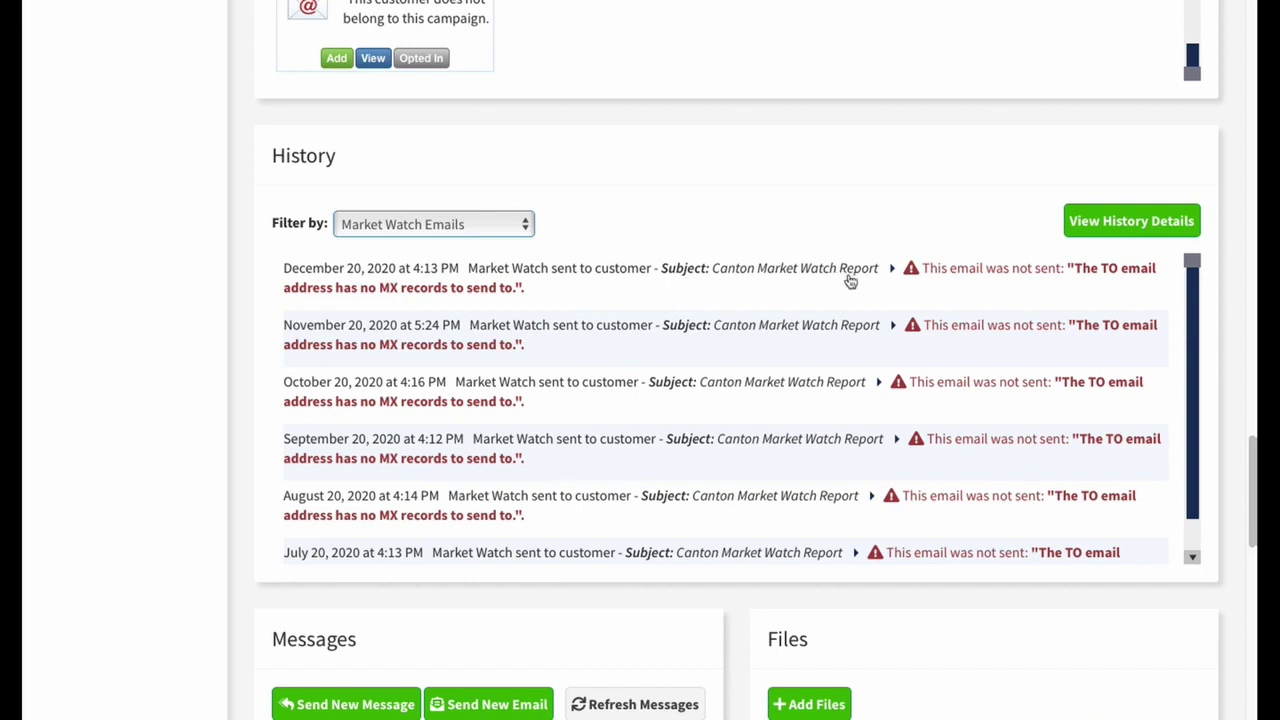
- Expand the December 20 Market Watch email, read through it, then collapse it
click(893, 270)
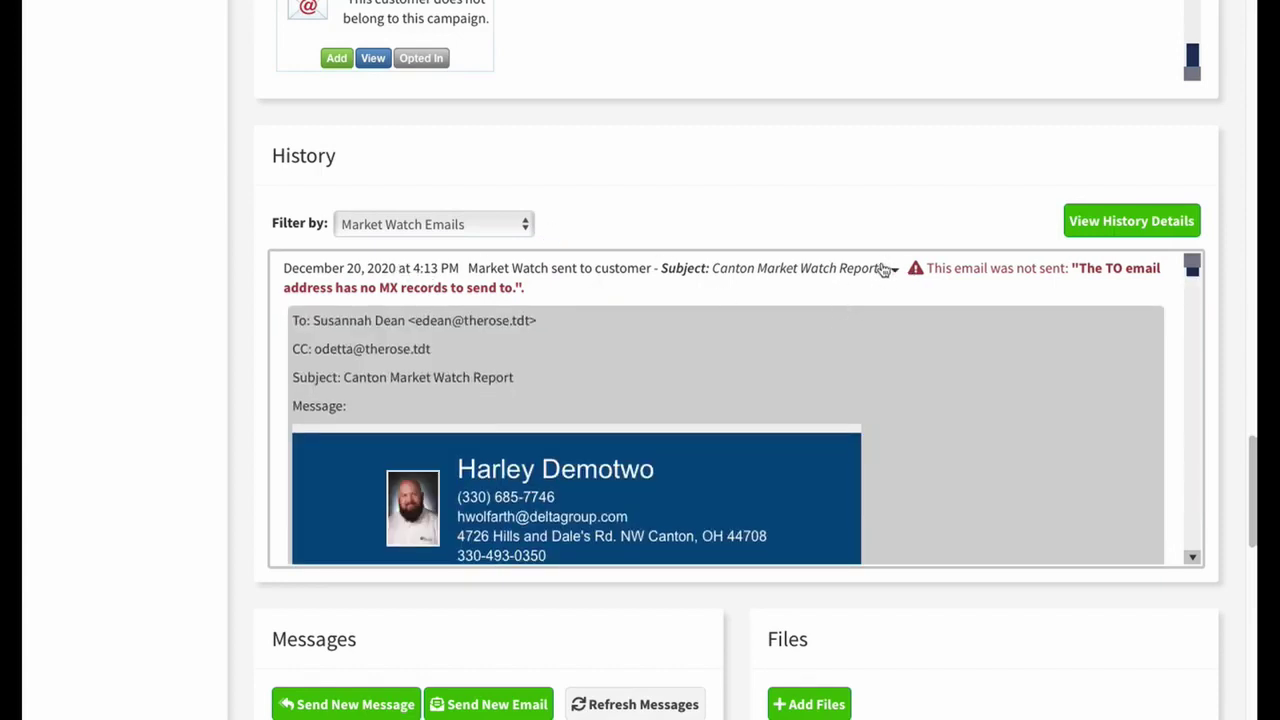
scroll(837, 328, down, 3)
scroll(668, 407, down, 10)
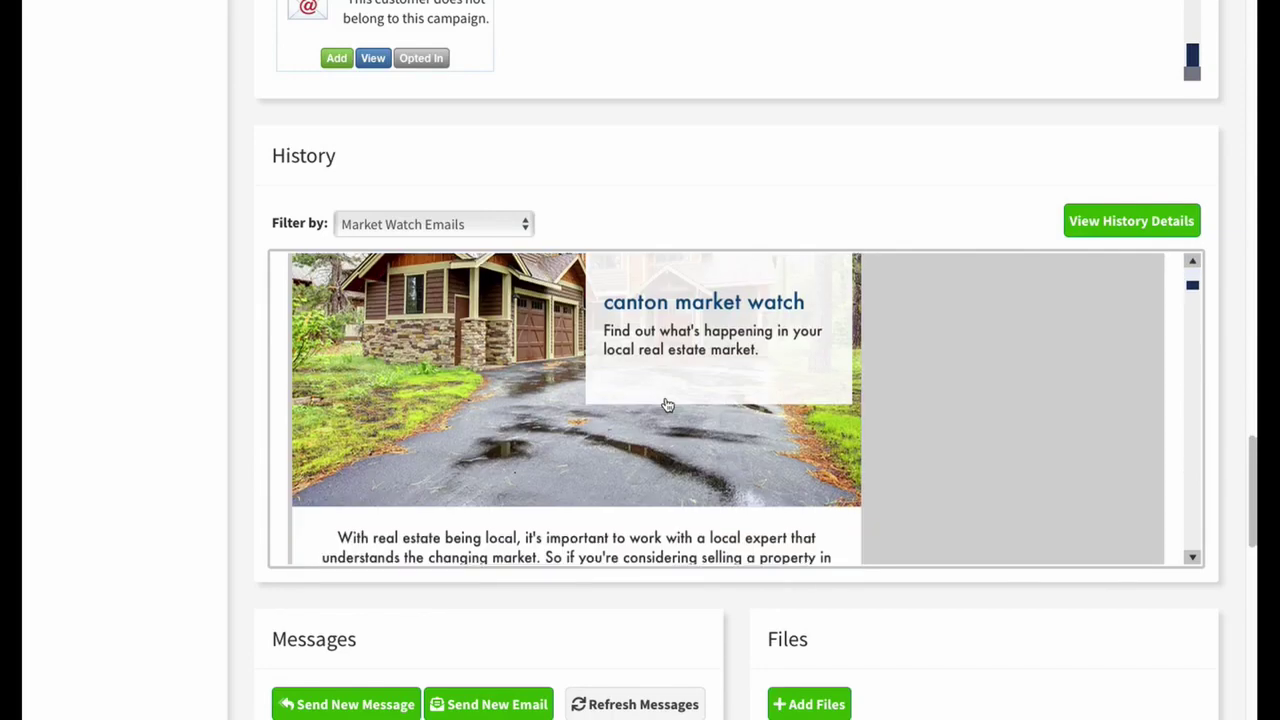
scroll(668, 405, down, 4)
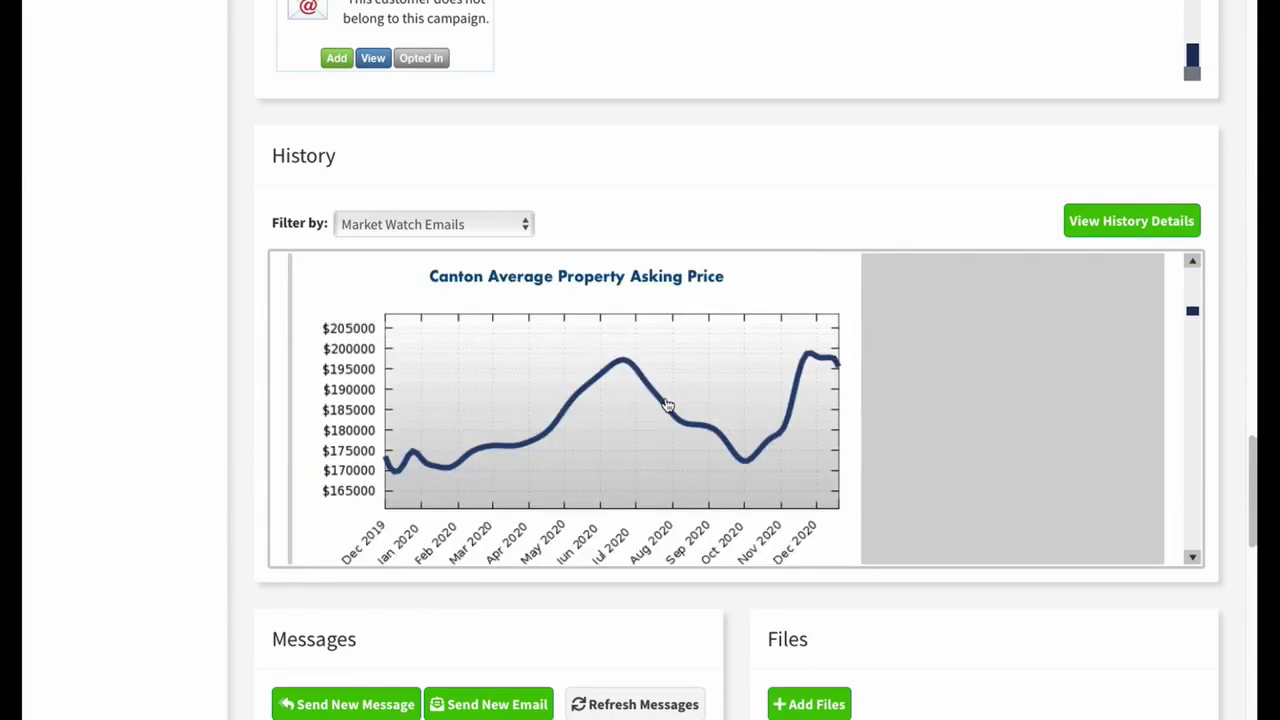
scroll(668, 405, up, 10)
scroll(668, 405, up, 5)
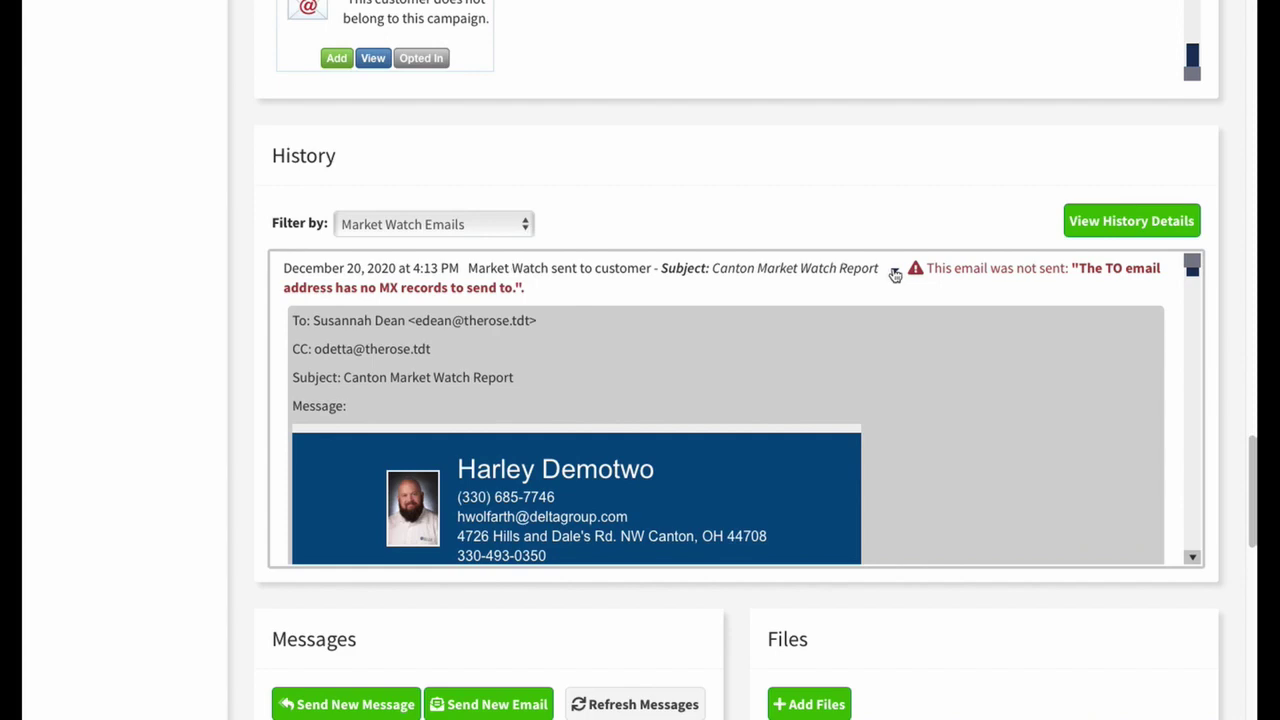
scroll(637, 397, down, 5)
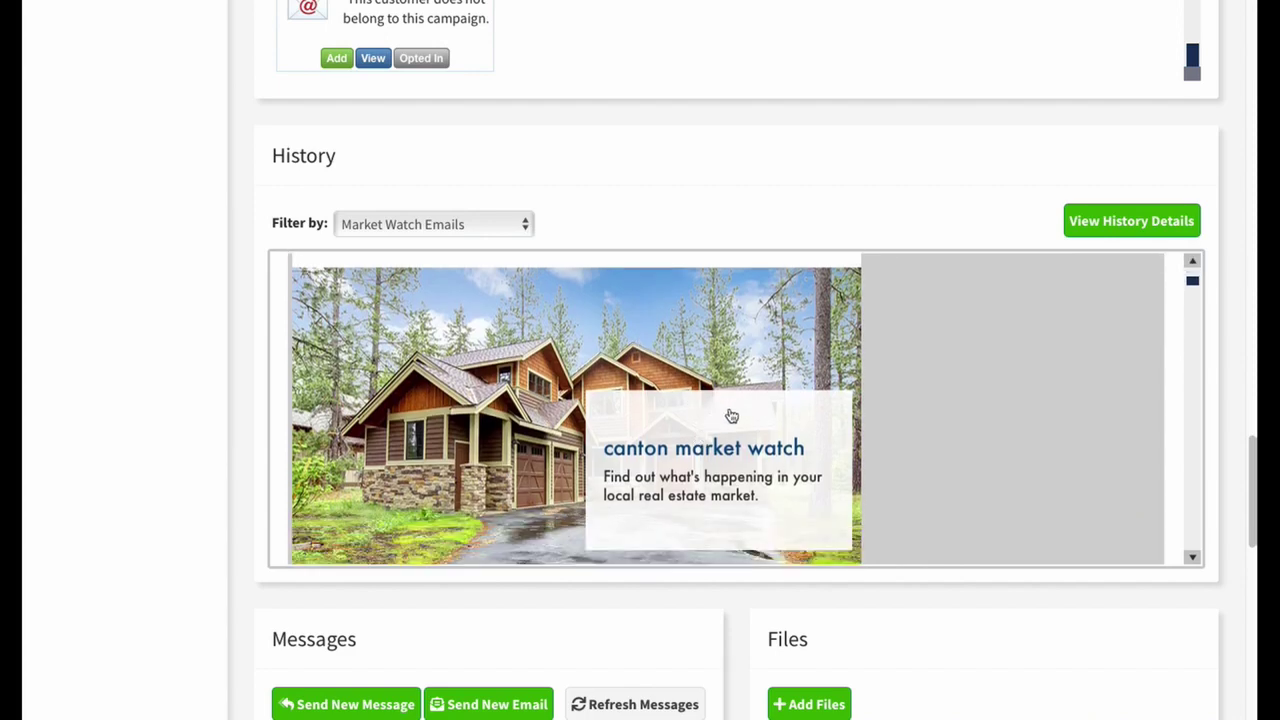
scroll(731, 416, down, 10)
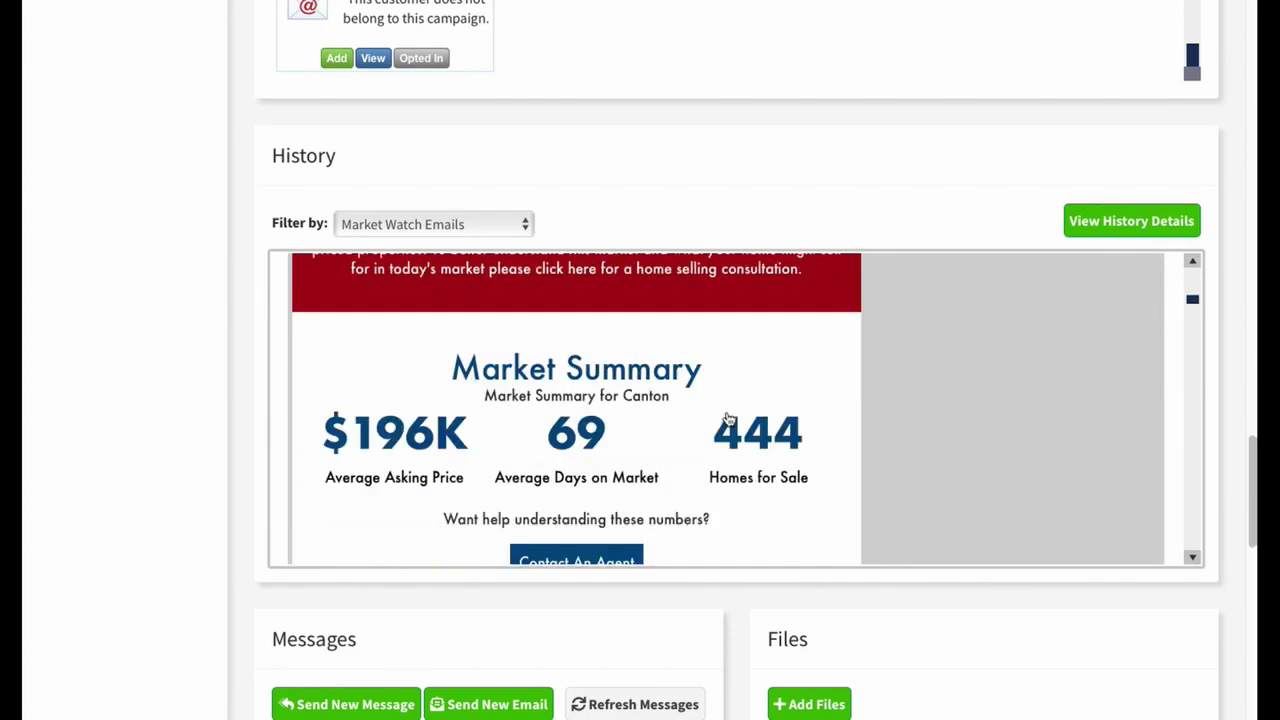
scroll(731, 416, down, 3)
scroll(737, 415, up, 15)
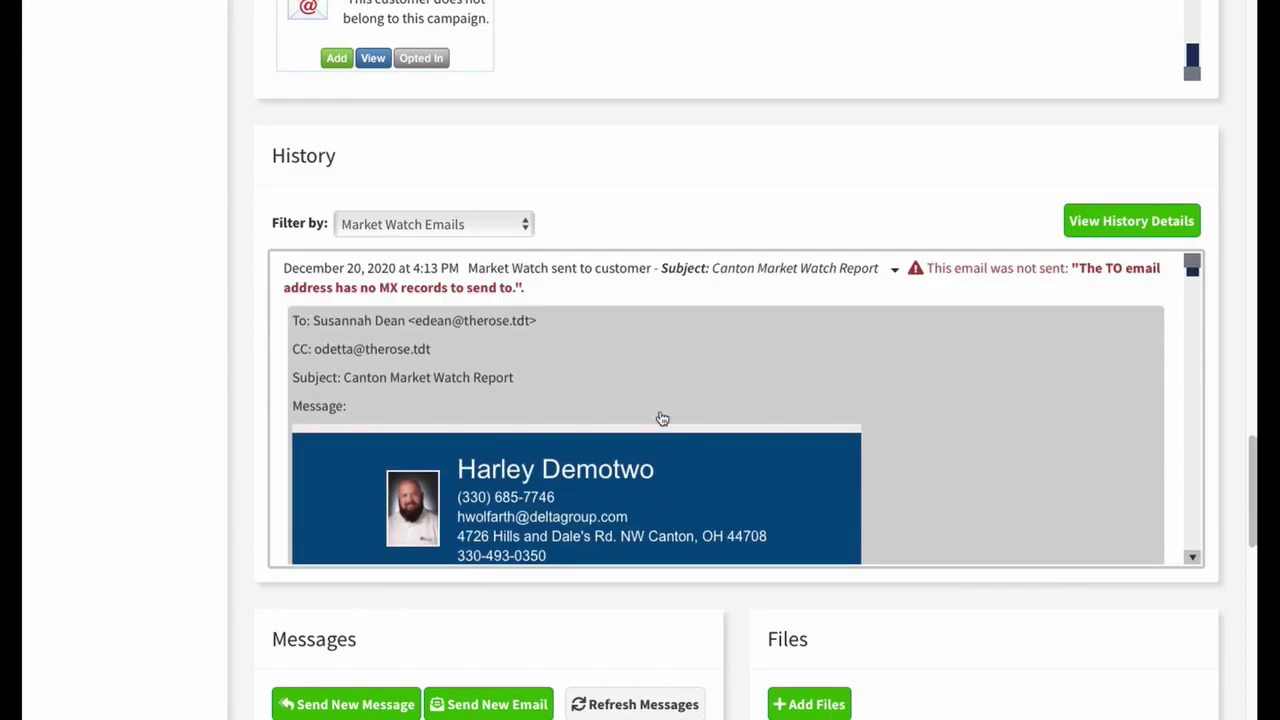
click(624, 266)
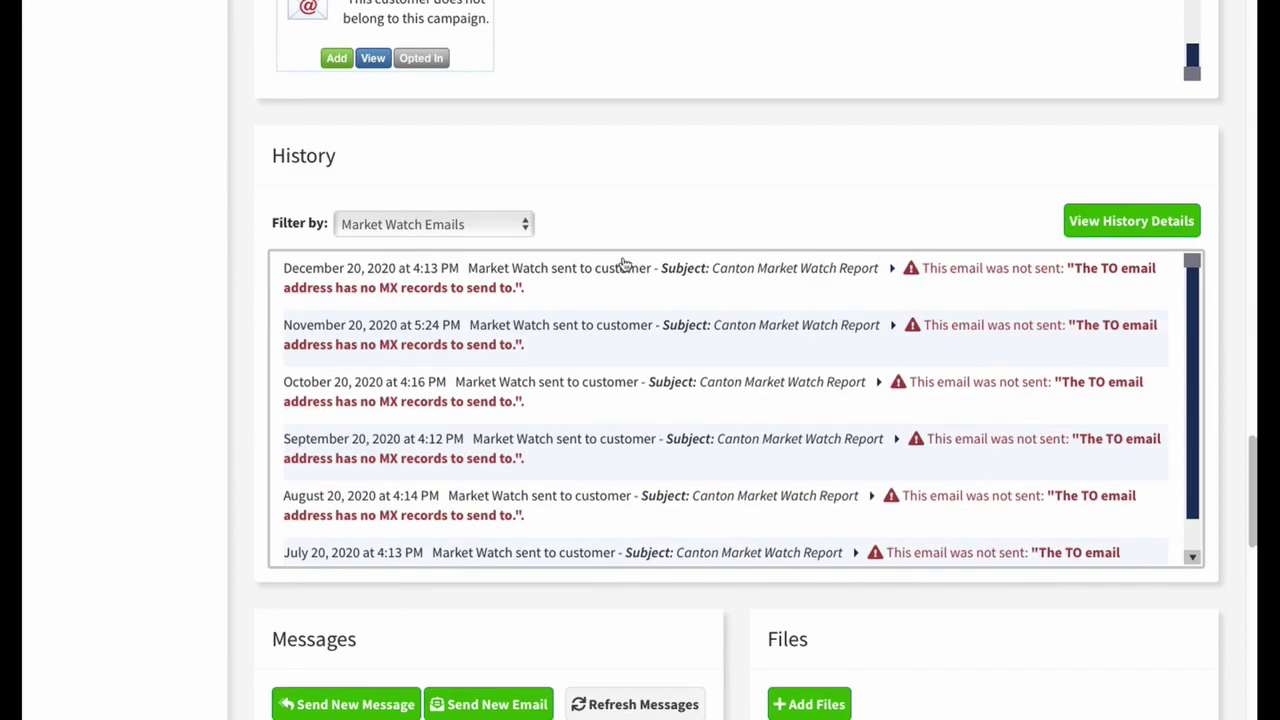
- Keep the Market Watch Emails filter and scroll down to the Messages and Files panels
click(520, 226)
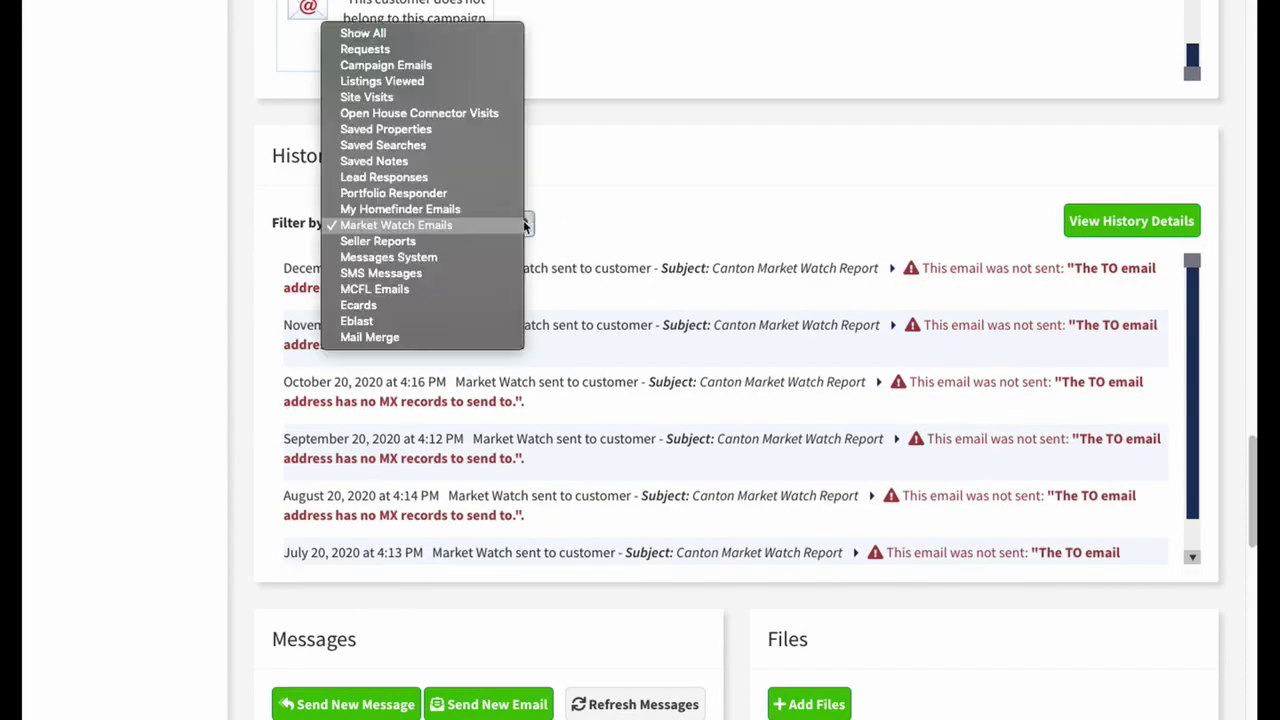
click(530, 222)
scroll(600, 280, down, 1)
scroll(296, 632, down, 5)
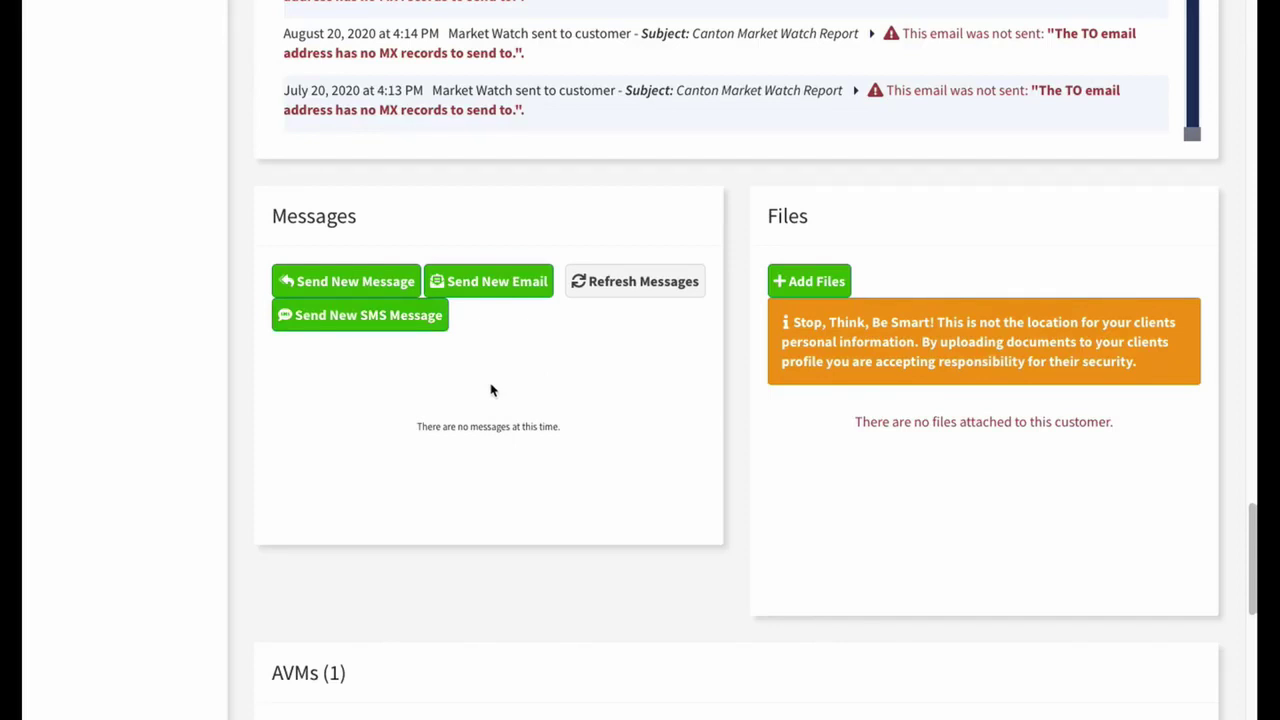
- Open and close a new in-portal message form, then start a blank new email to the customer
click(349, 283)
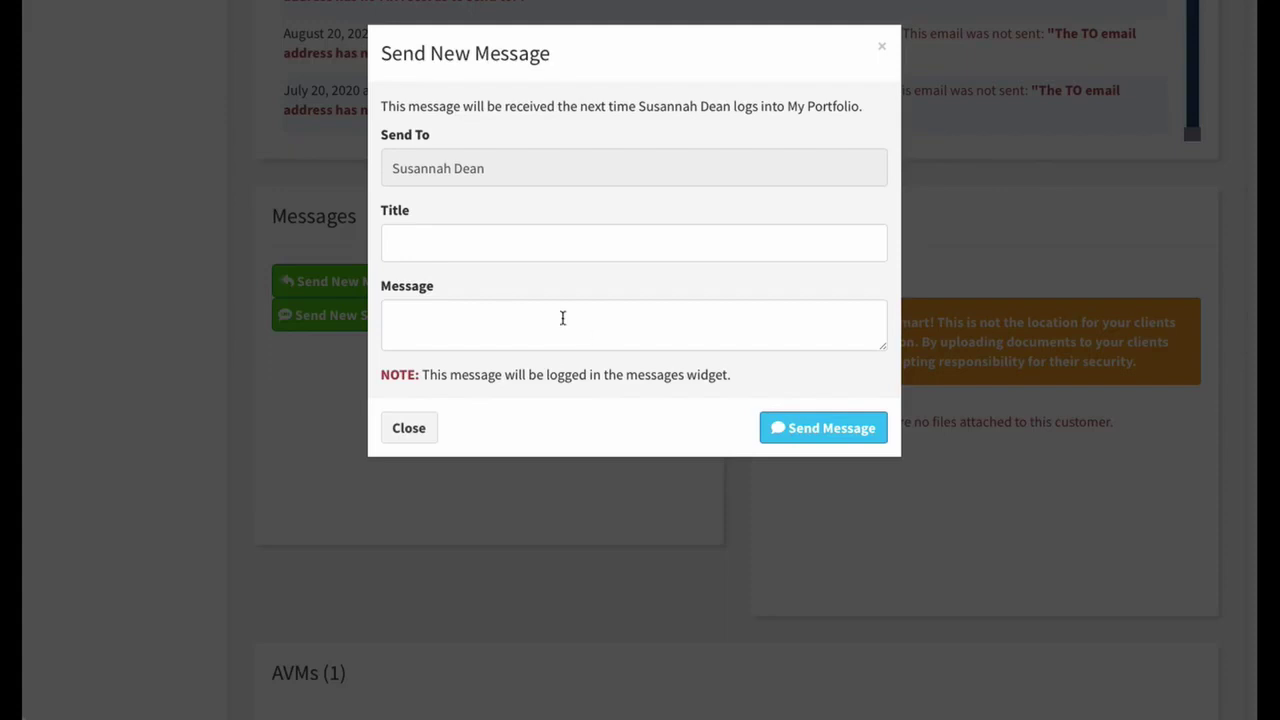
click(430, 440)
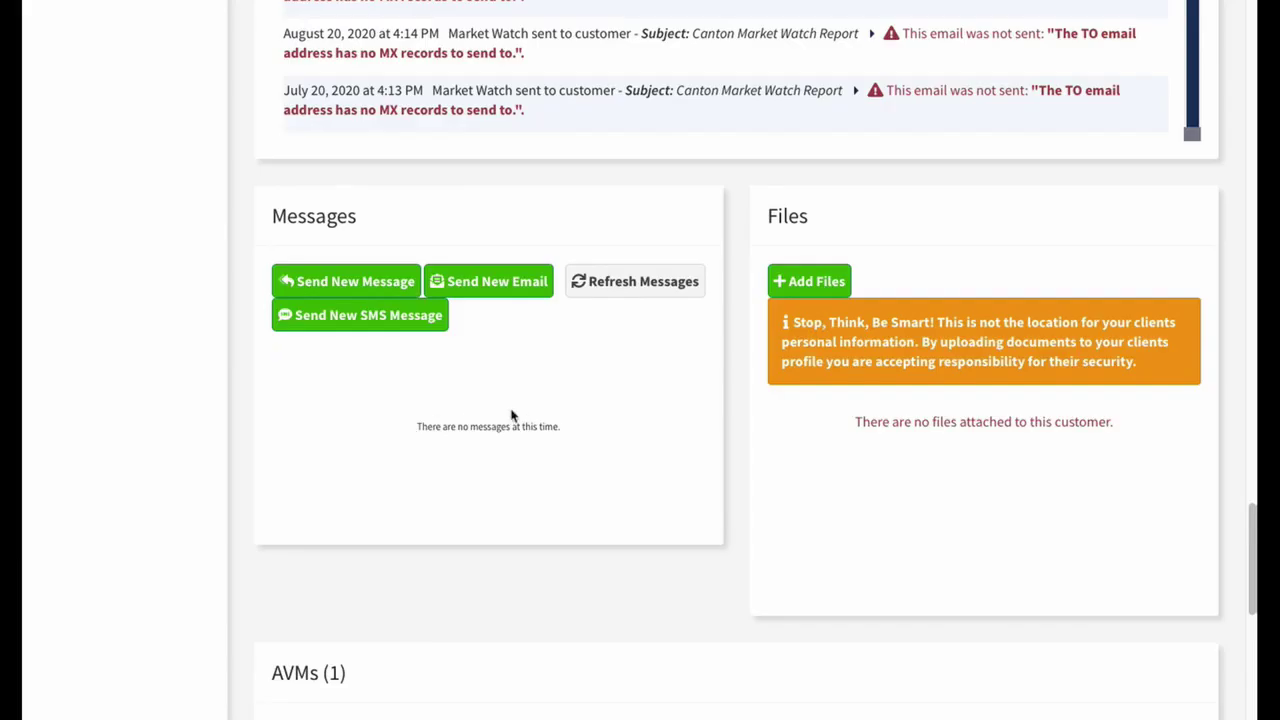
click(506, 283)
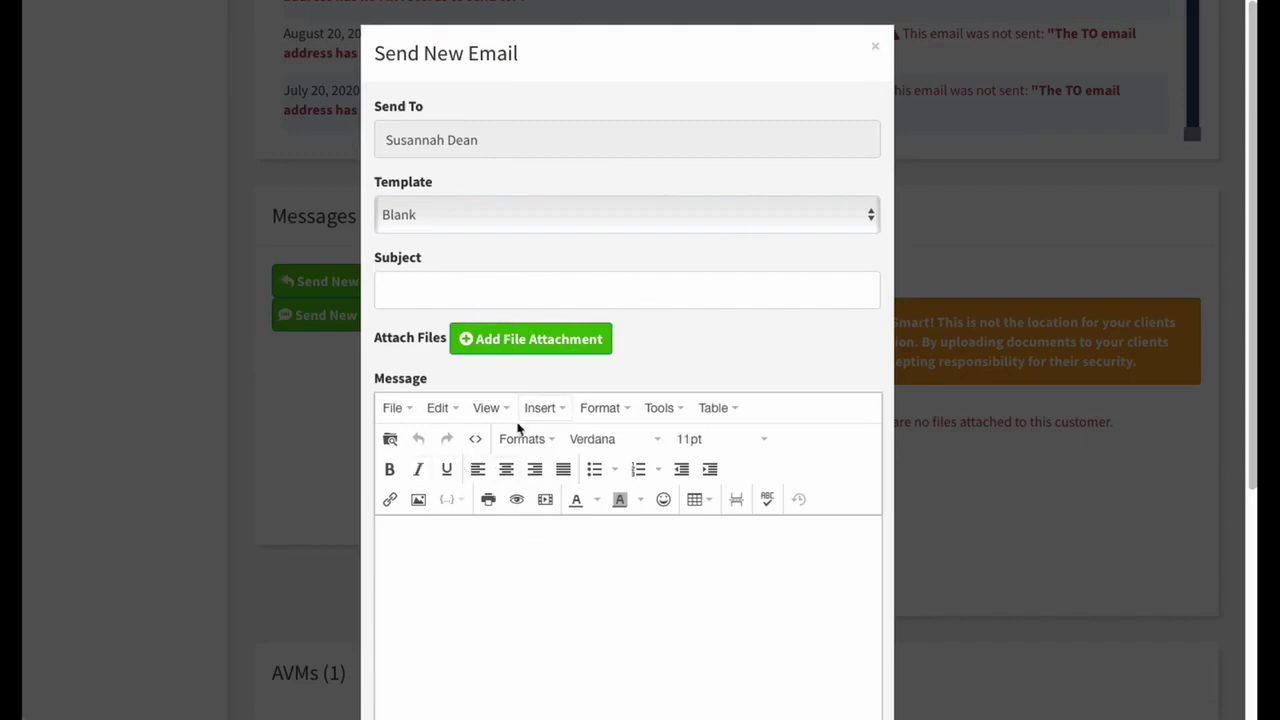
- Apply the Welcome Email template, scroll through its message, and close without sending
scroll(555, 540, down, 1)
click(490, 188)
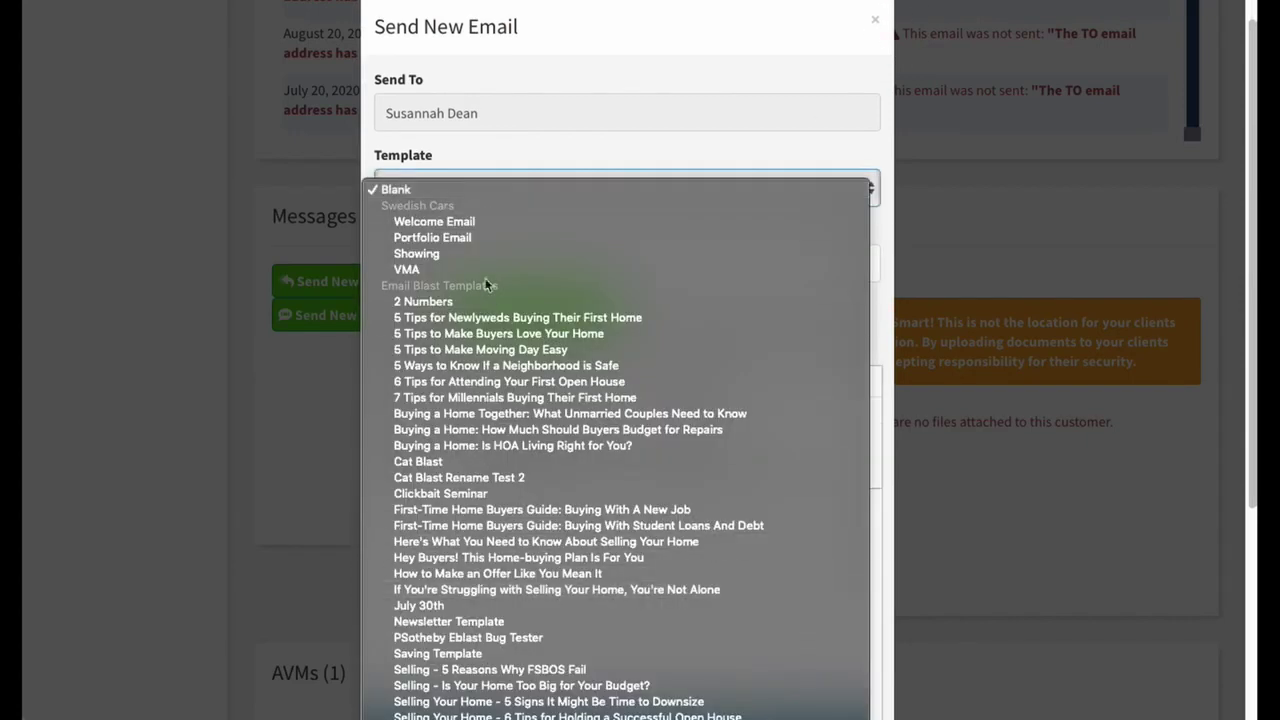
click(471, 221)
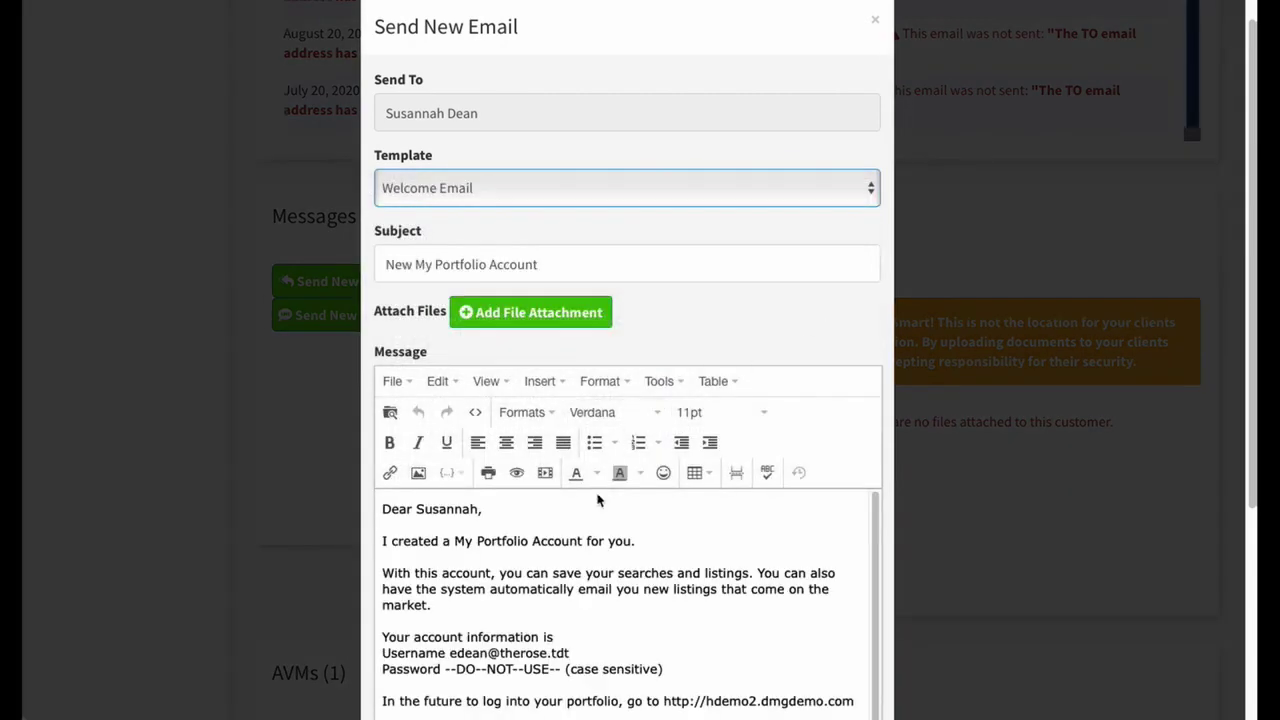
scroll(530, 560, down, 2)
scroll(533, 570, down, 5)
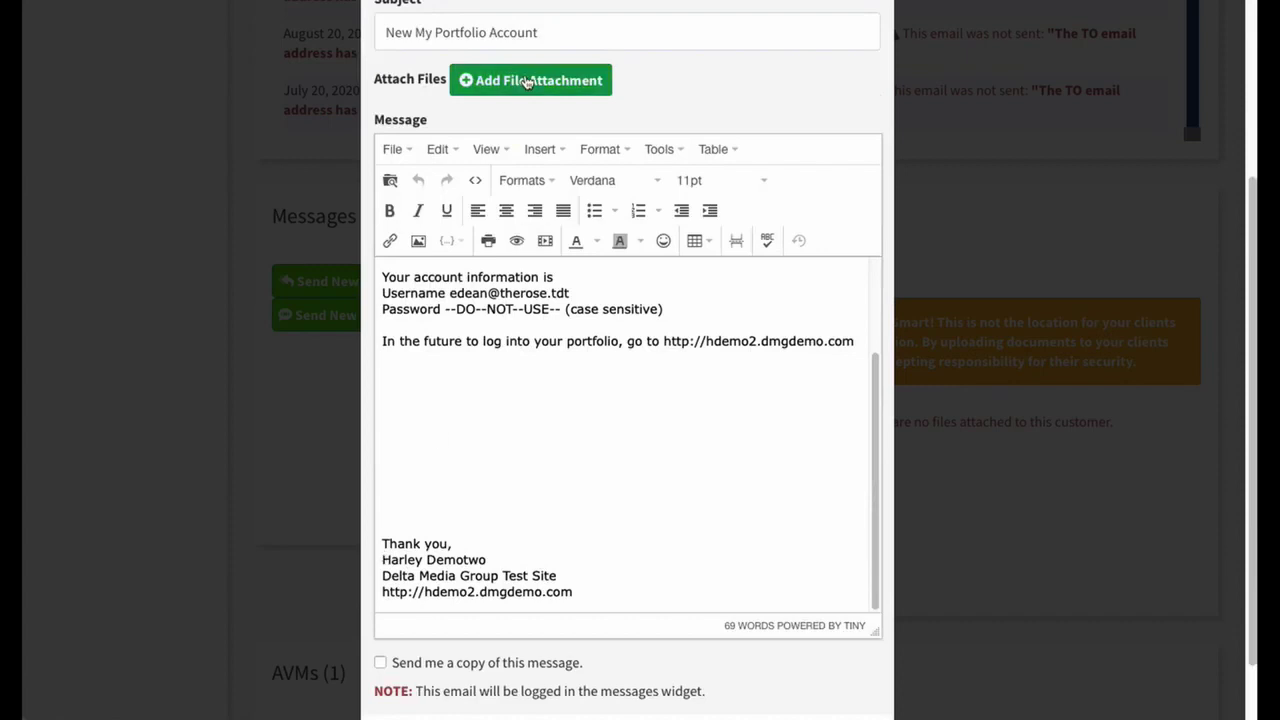
scroll(411, 335, down, 2)
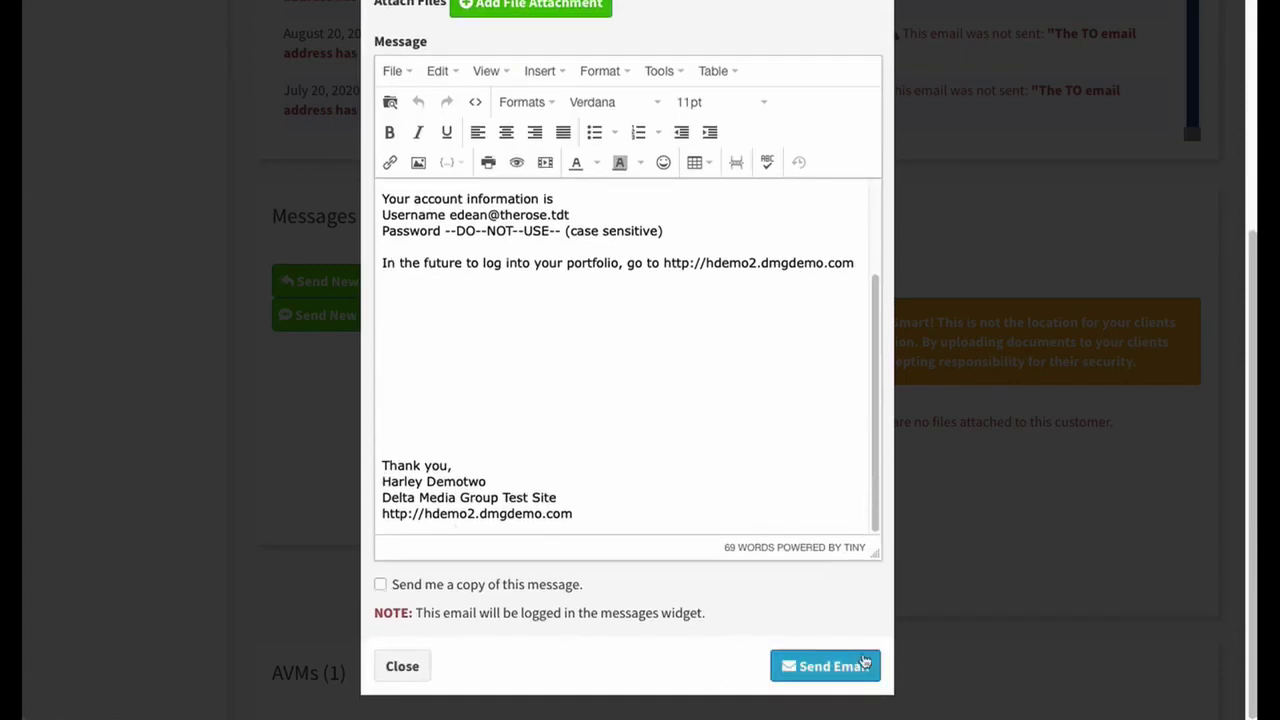
click(402, 666)
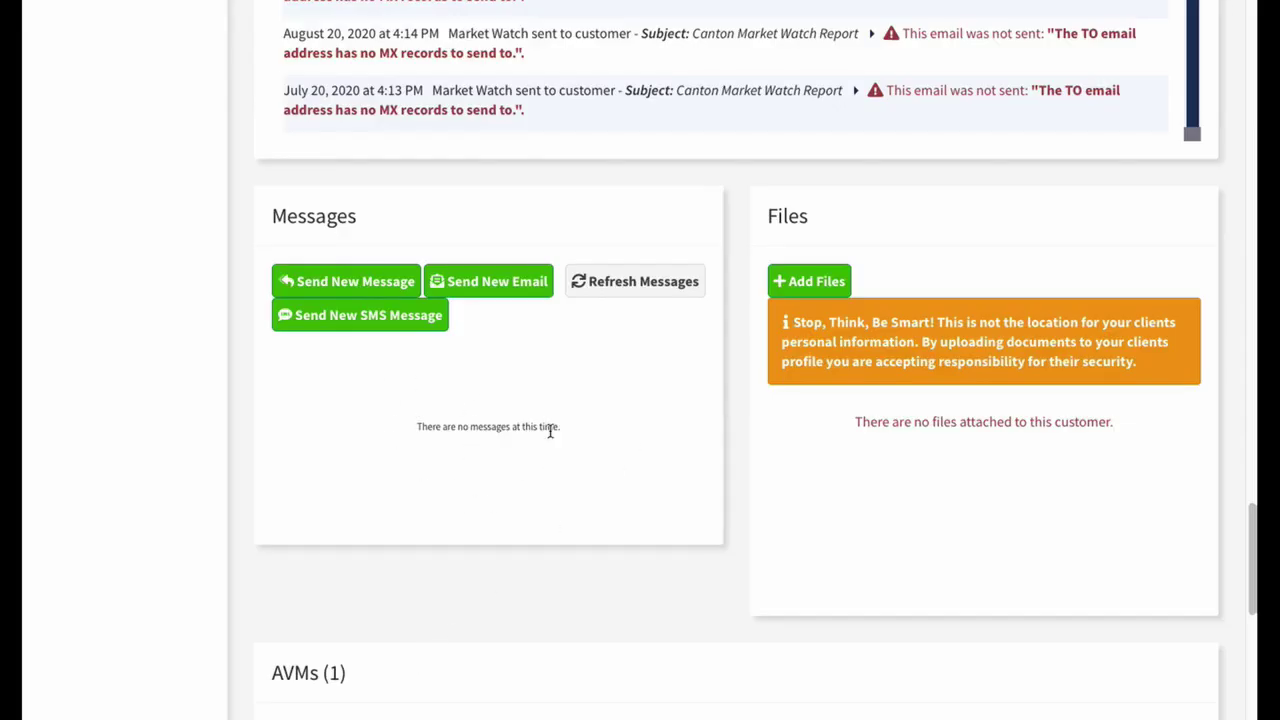
click(360, 322)
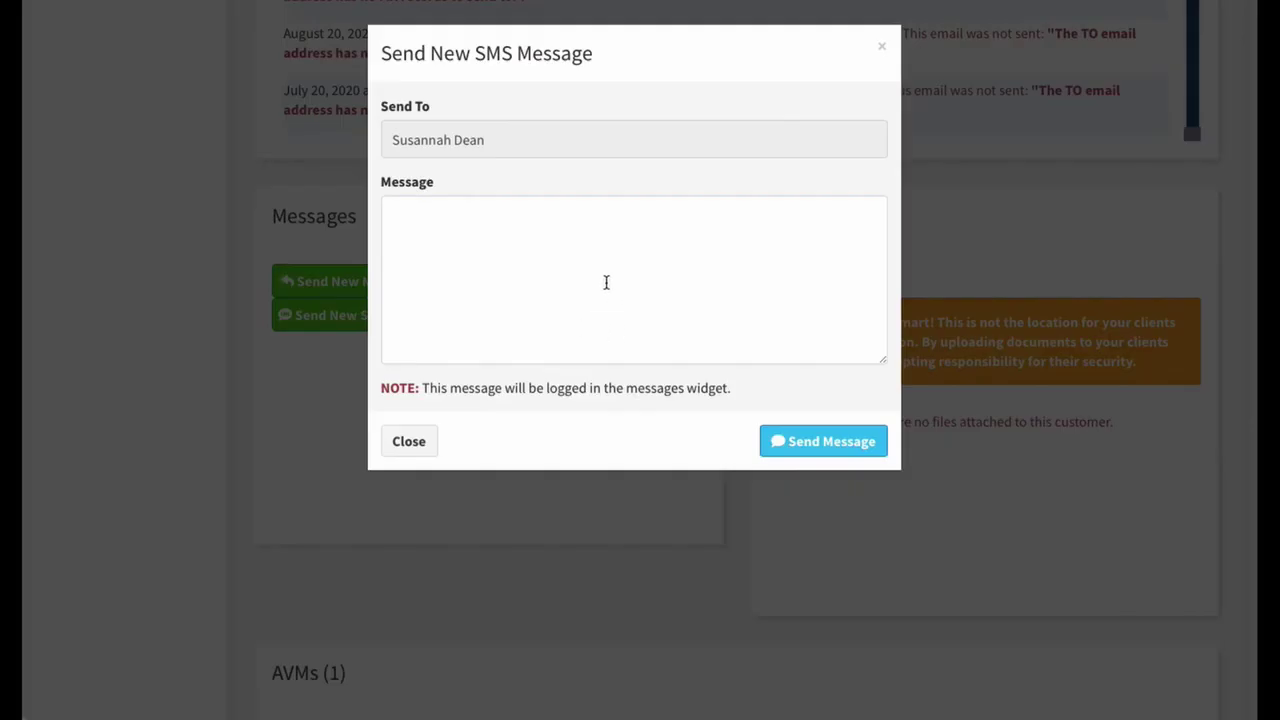
click(429, 204)
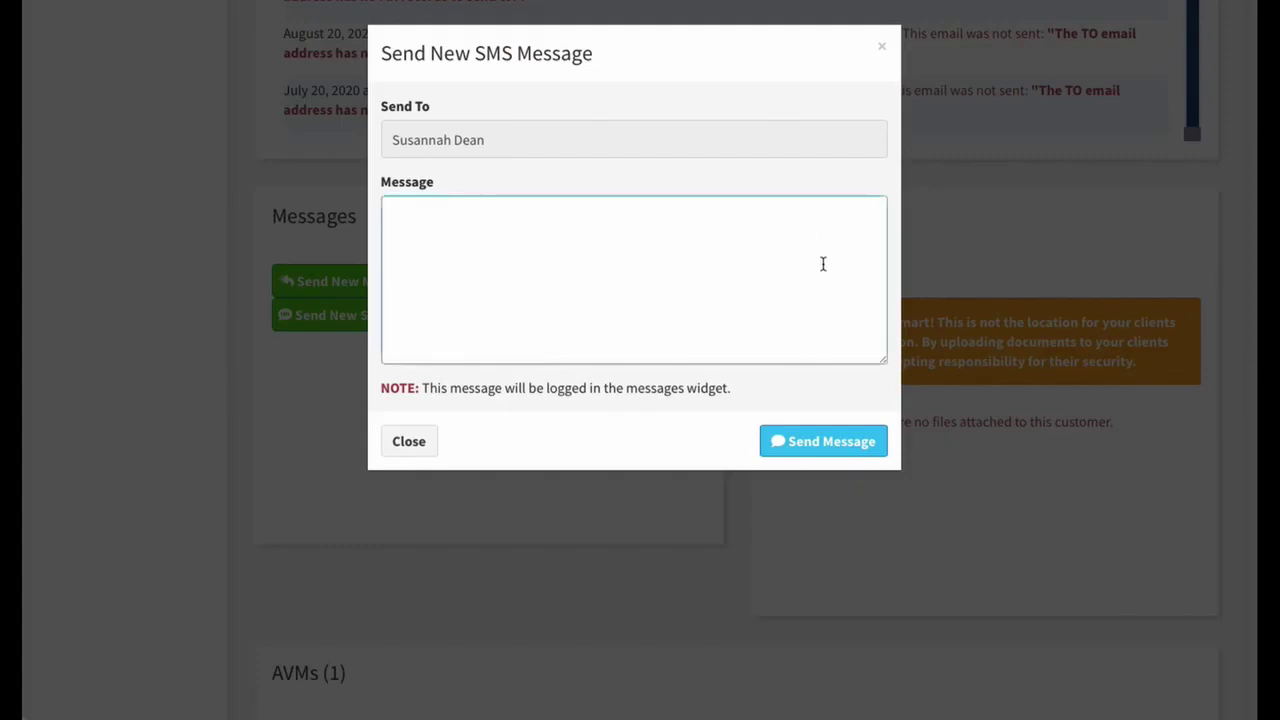
click(419, 448)
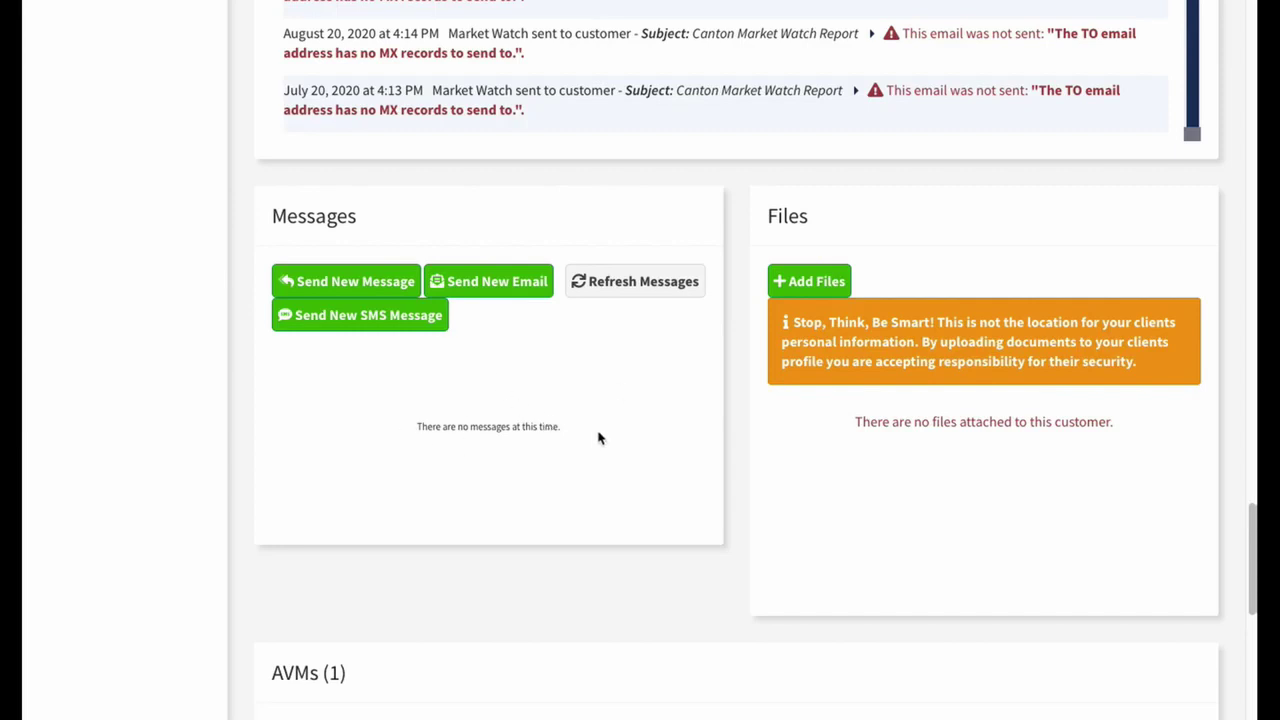
scroll(726, 357, down, 1)
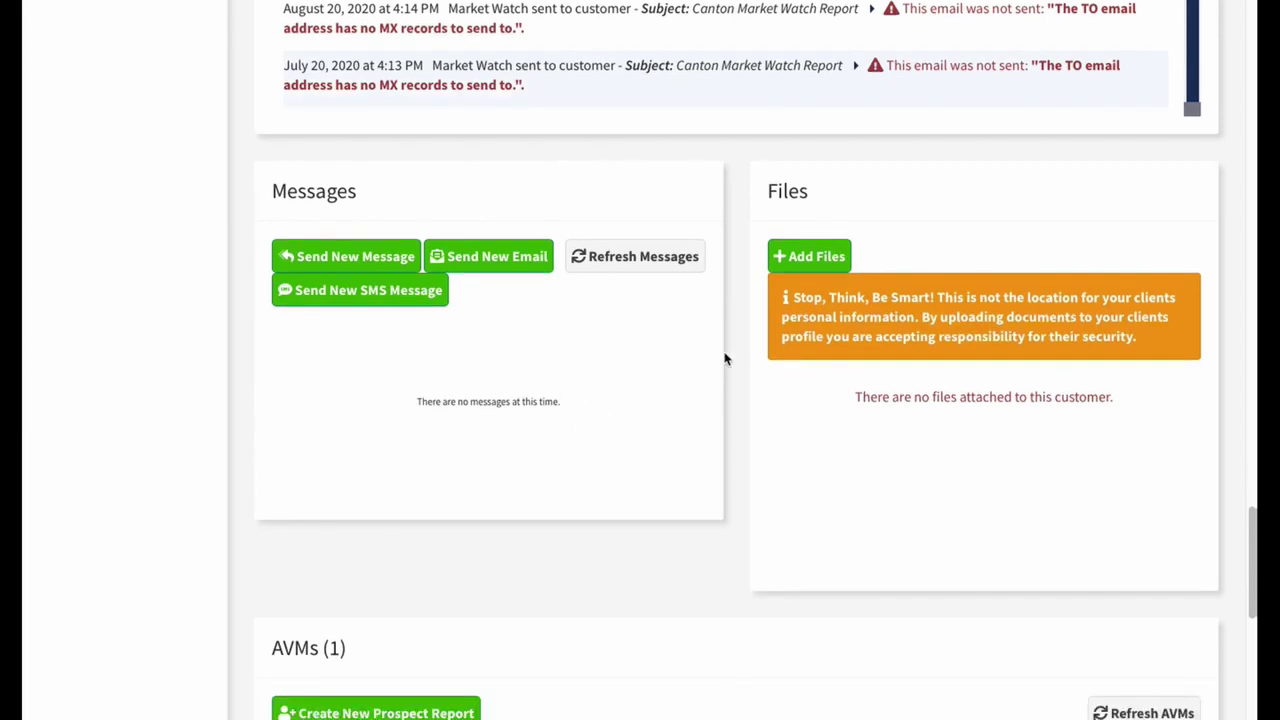
scroll(889, 140, up, 1)
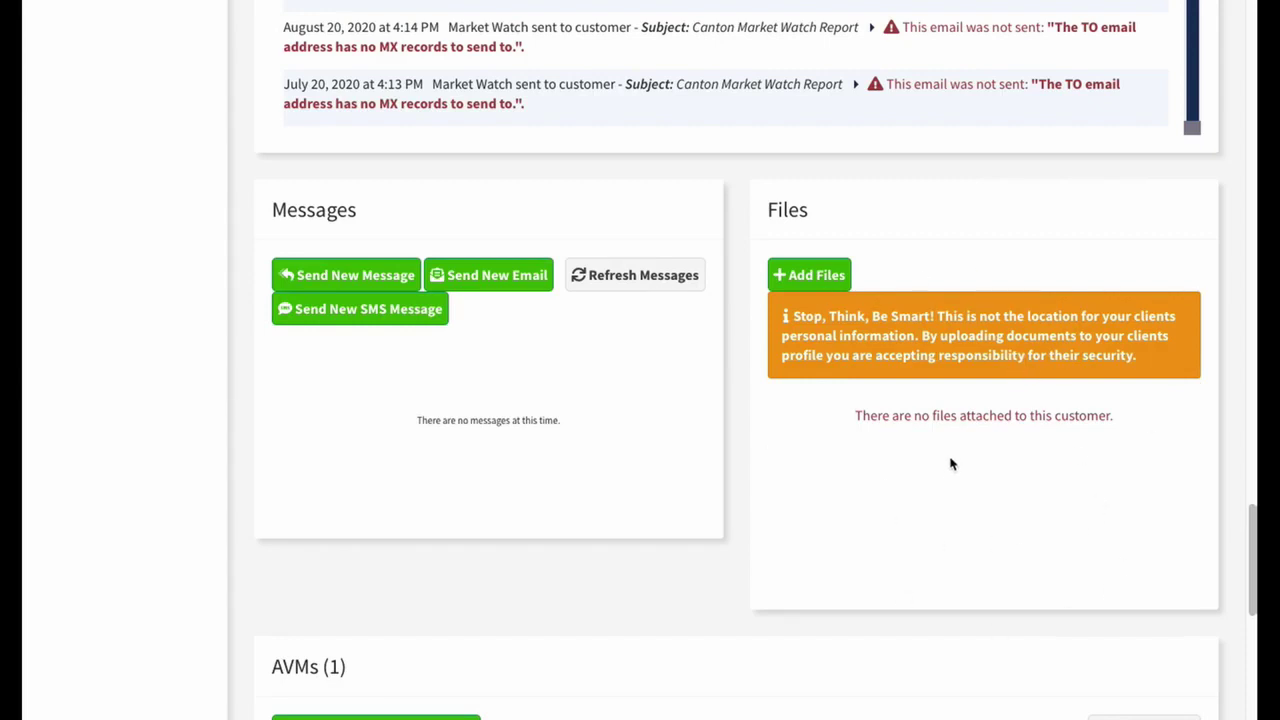
- Cancel the File Upload with no files attached and scroll down to the AVMs list
click(805, 275)
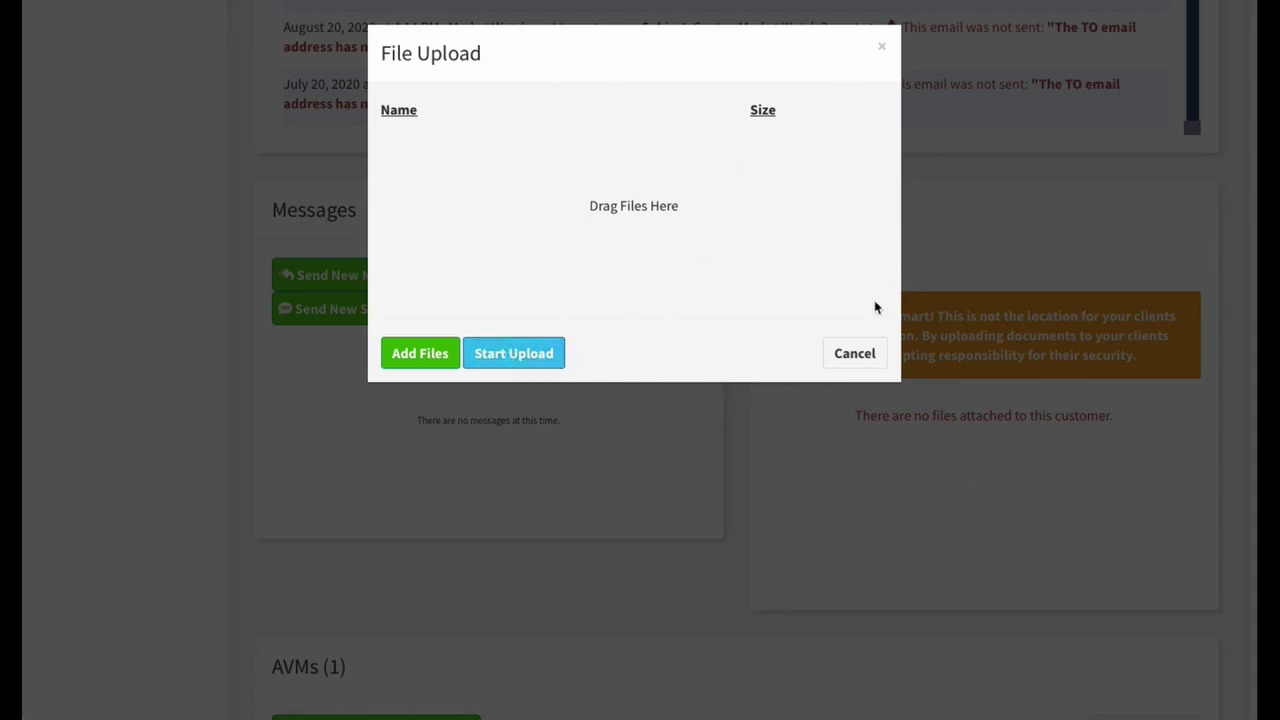
click(855, 353)
scroll(740, 285, down, 2)
scroll(720, 260, down, 3)
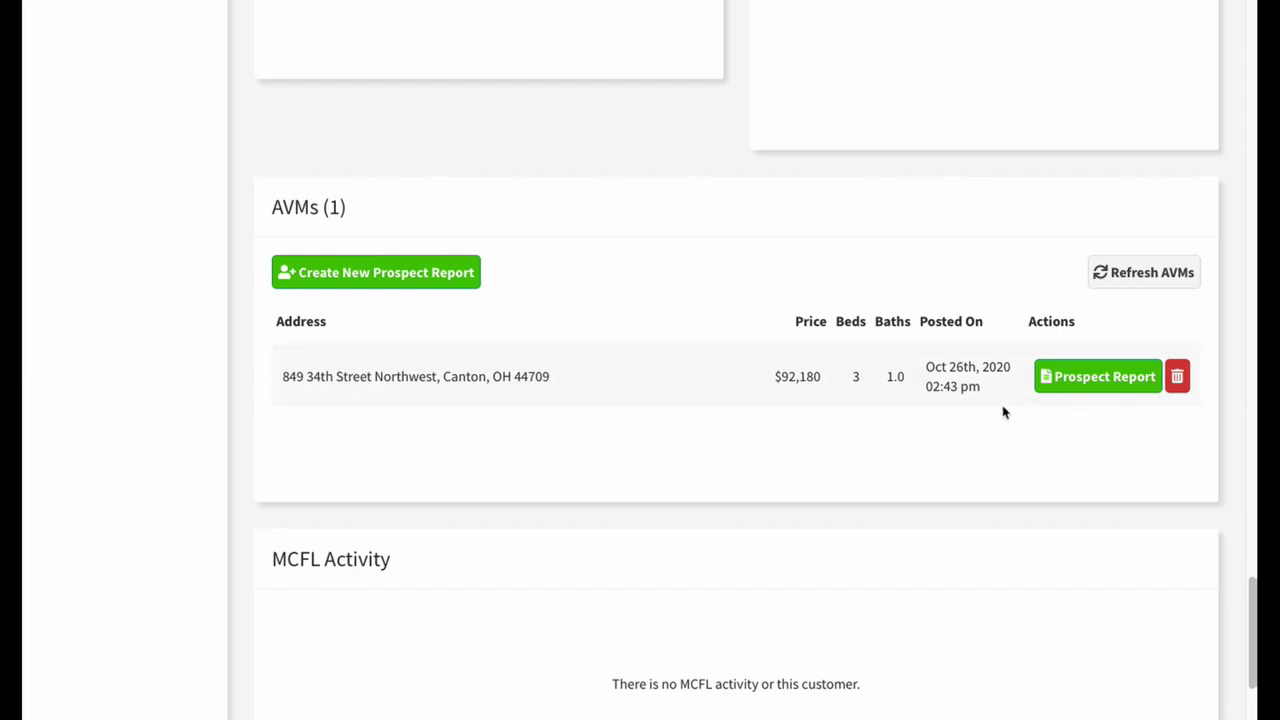
click(362, 274)
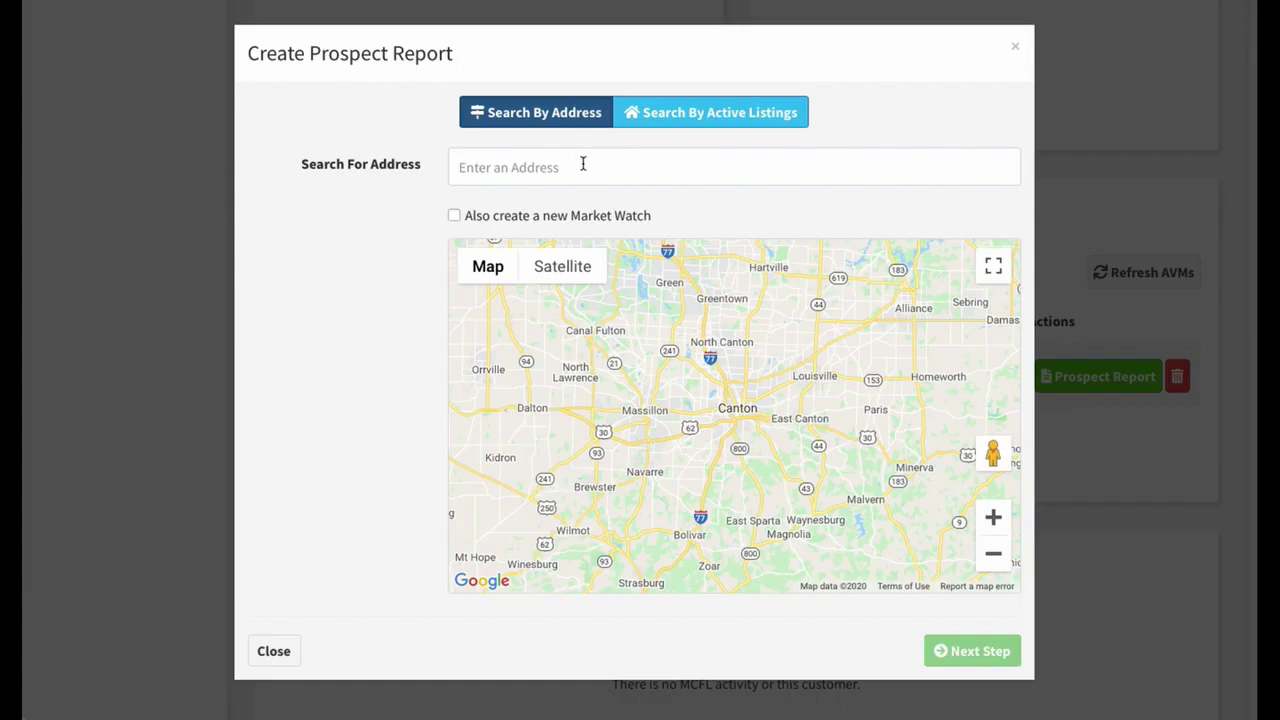
click(568, 168)
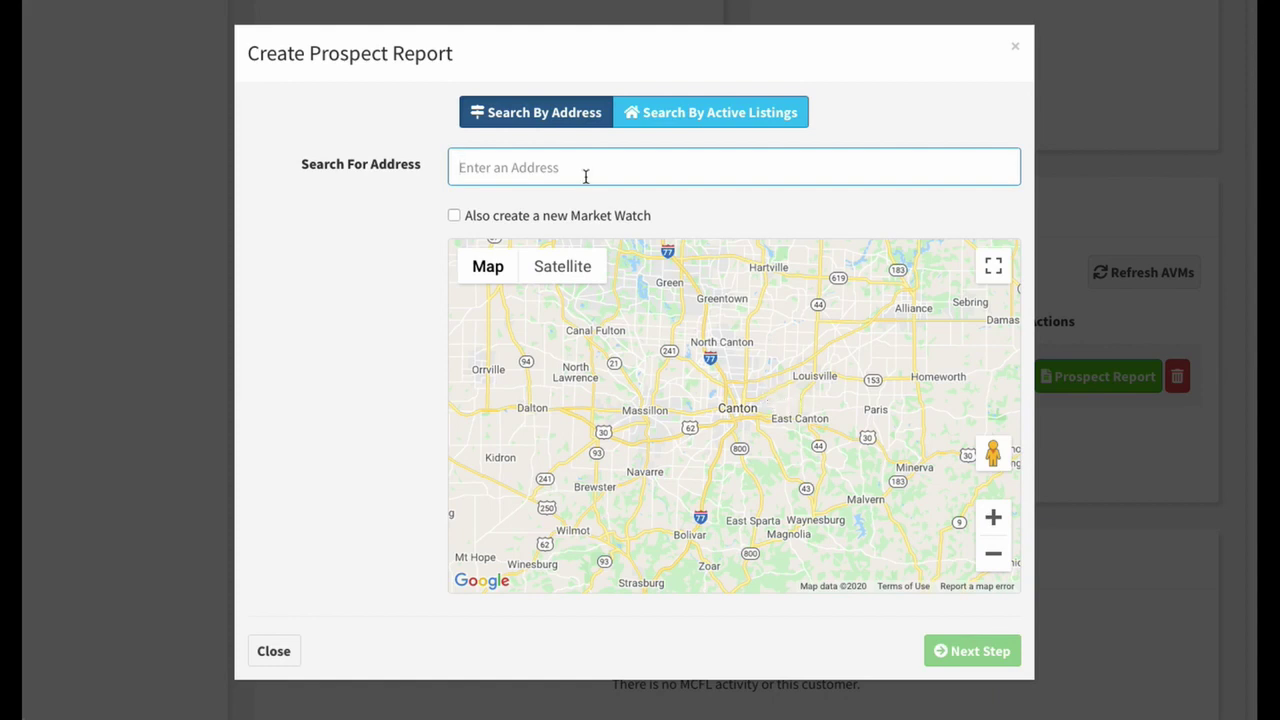
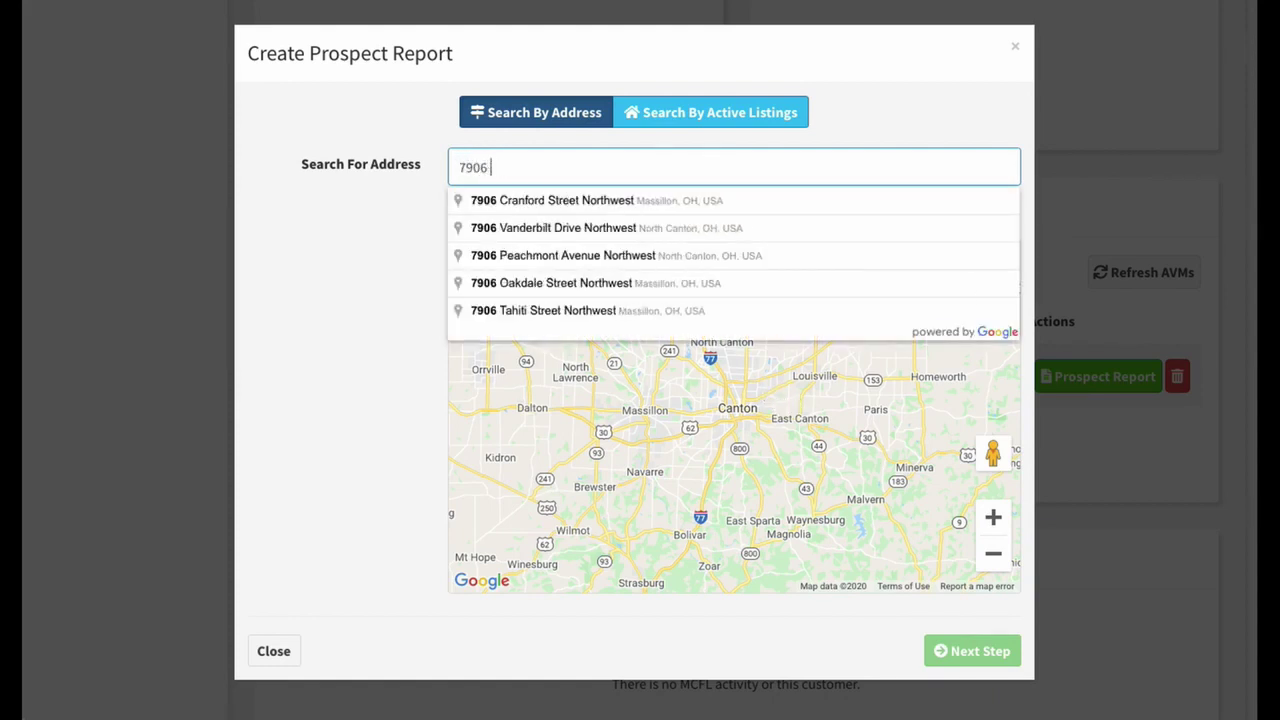
text(welker)
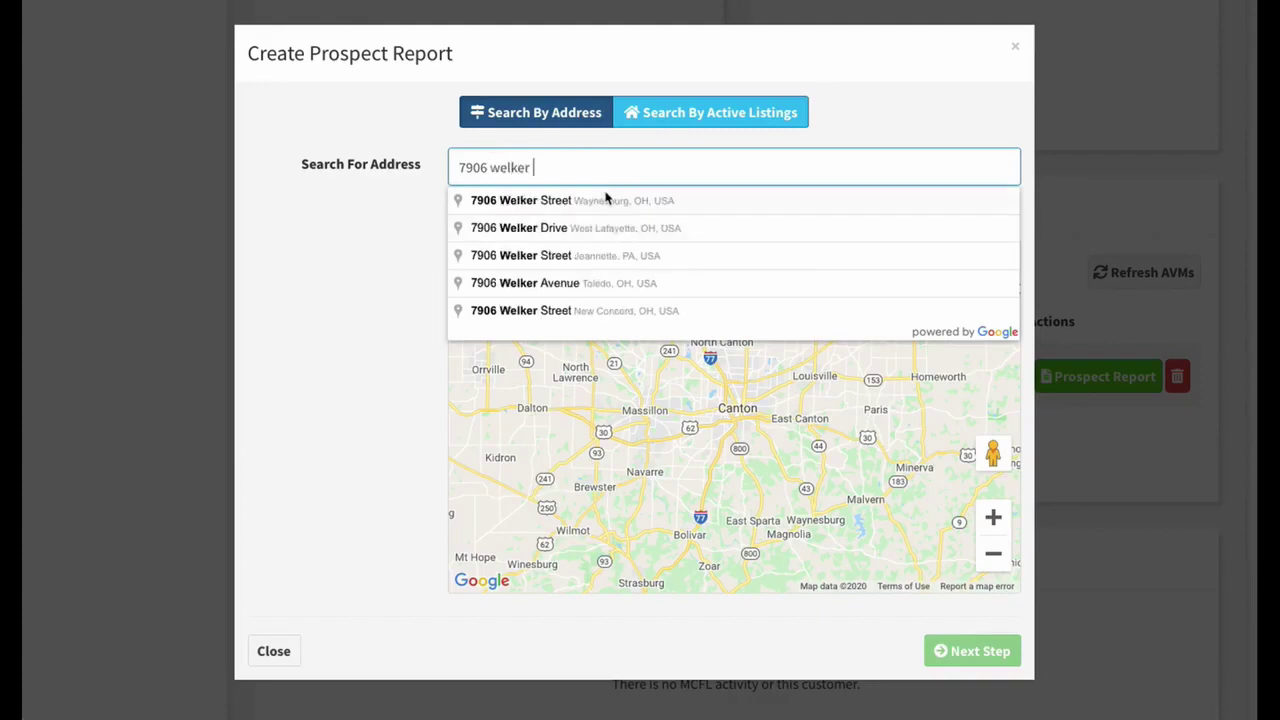
click(594, 200)
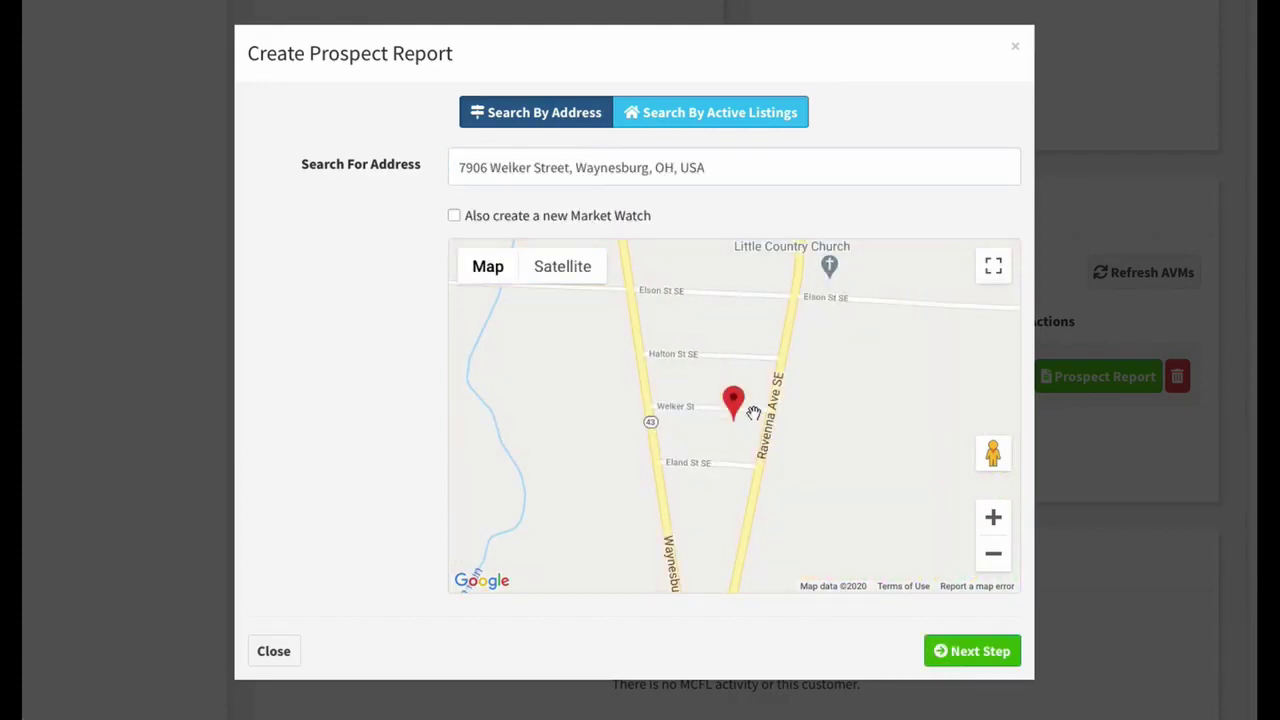
click(938, 650)
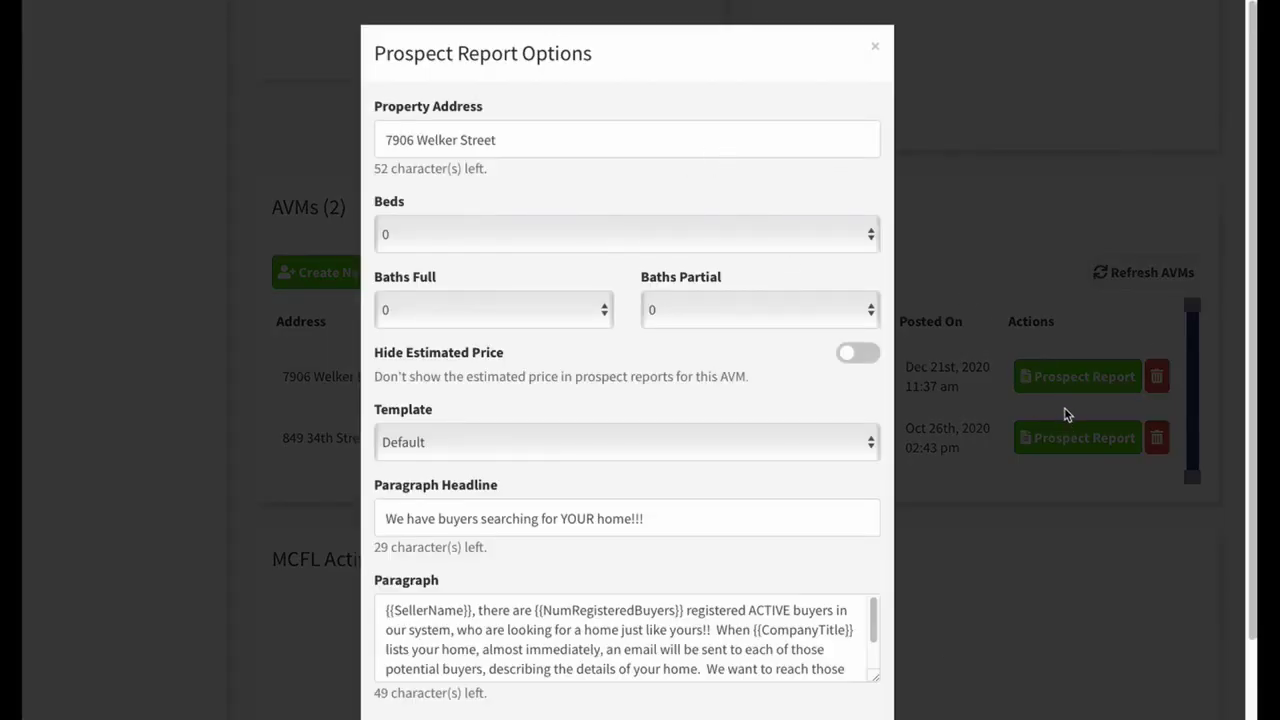
- Set the report to 3 beds, 1 full and 1 partial bath, and generate the PDF
scroll(700, 229, down, 1)
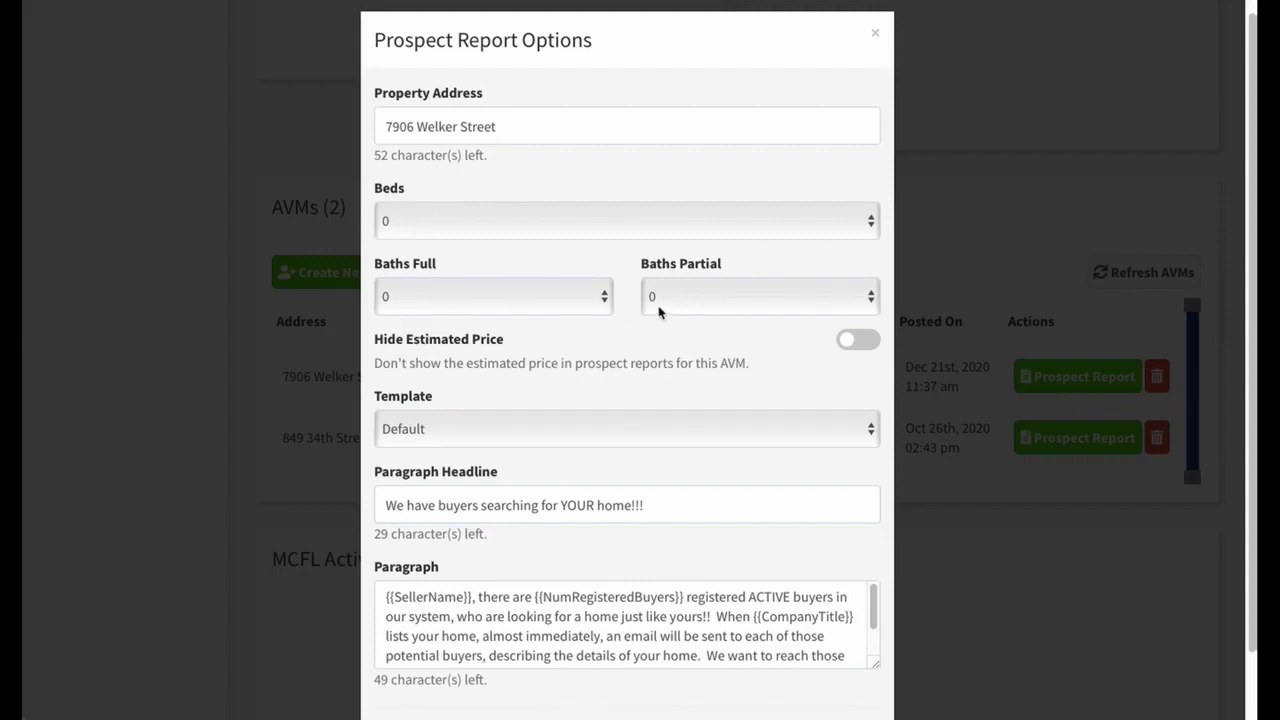
click(441, 237)
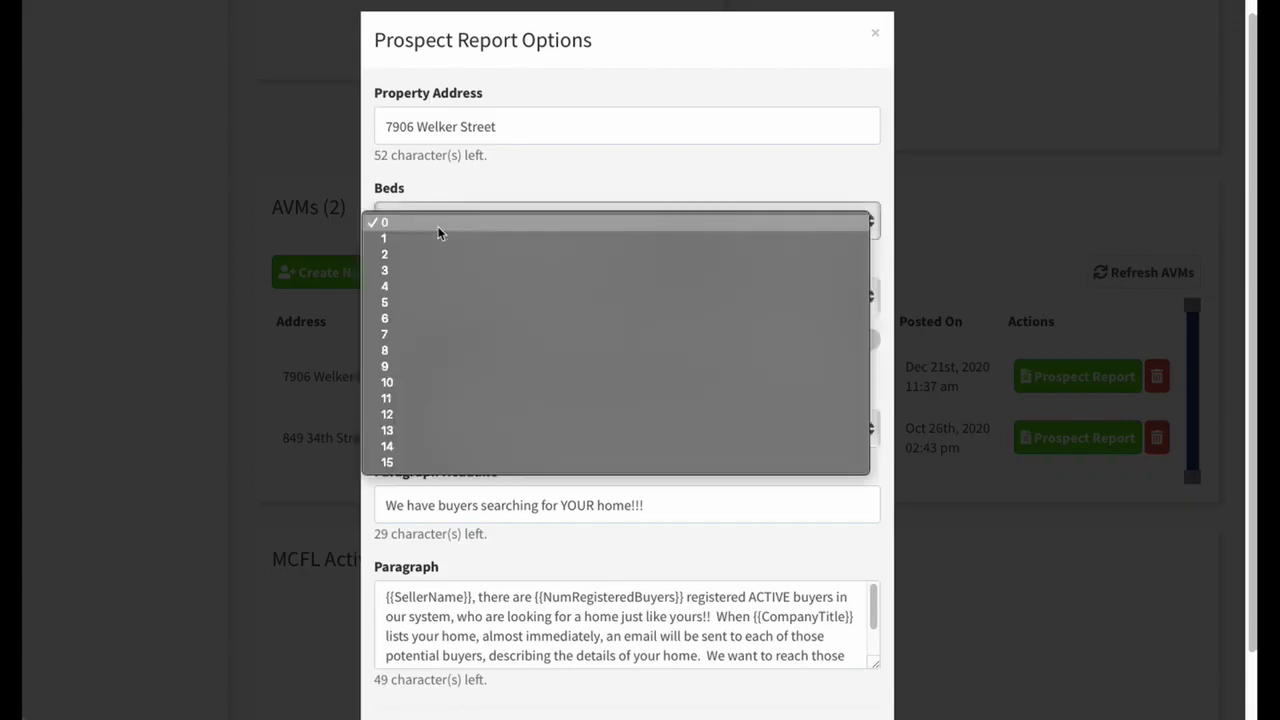
click(400, 275)
click(447, 296)
click(447, 313)
click(752, 305)
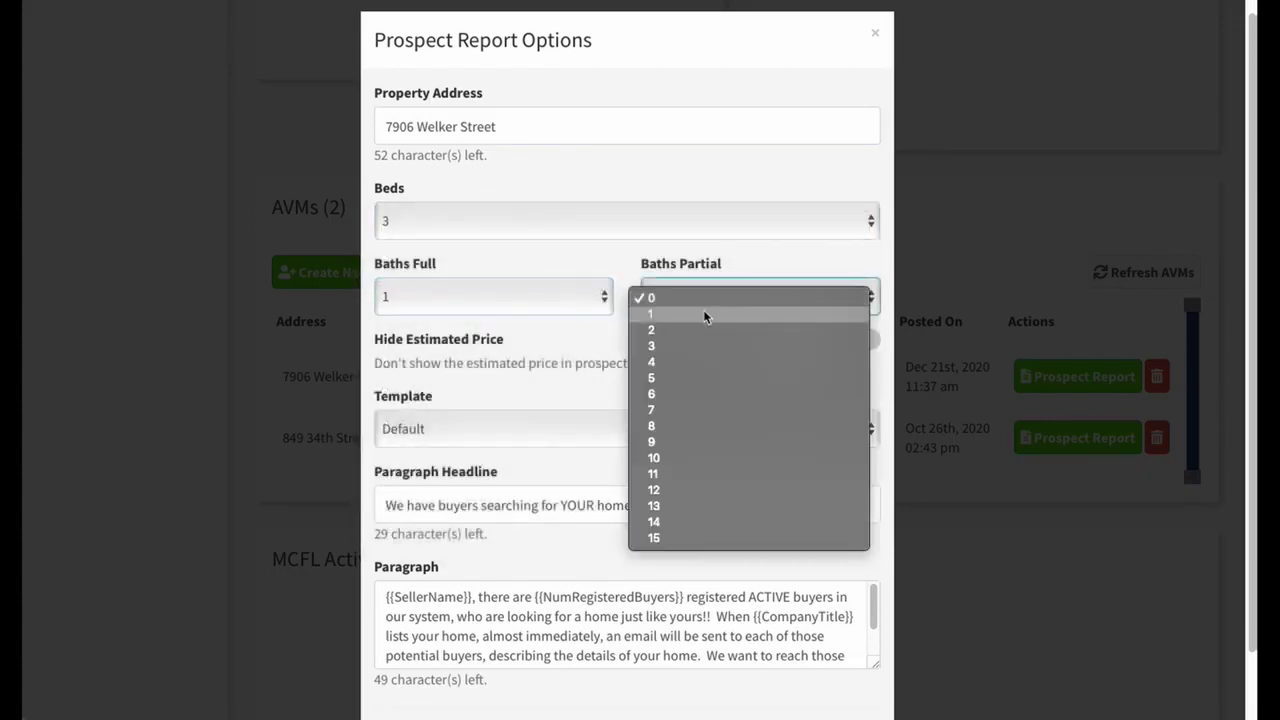
click(689, 316)
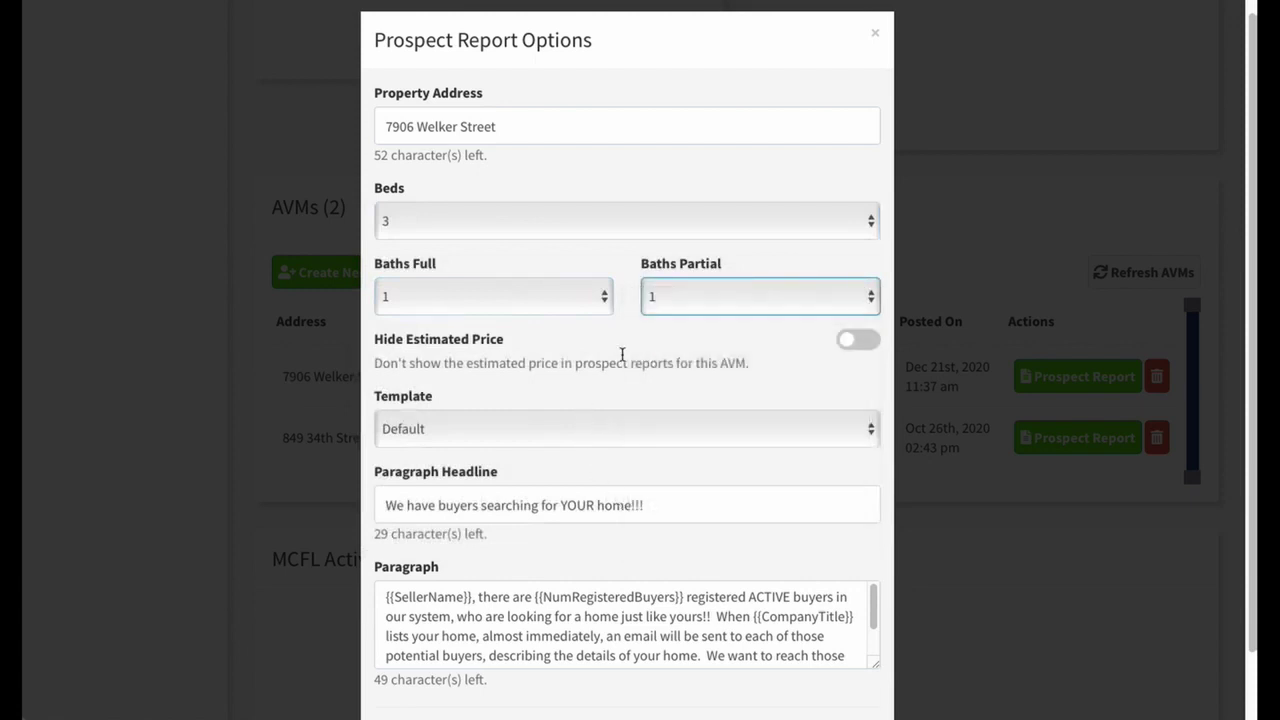
scroll(565, 343, down, 1)
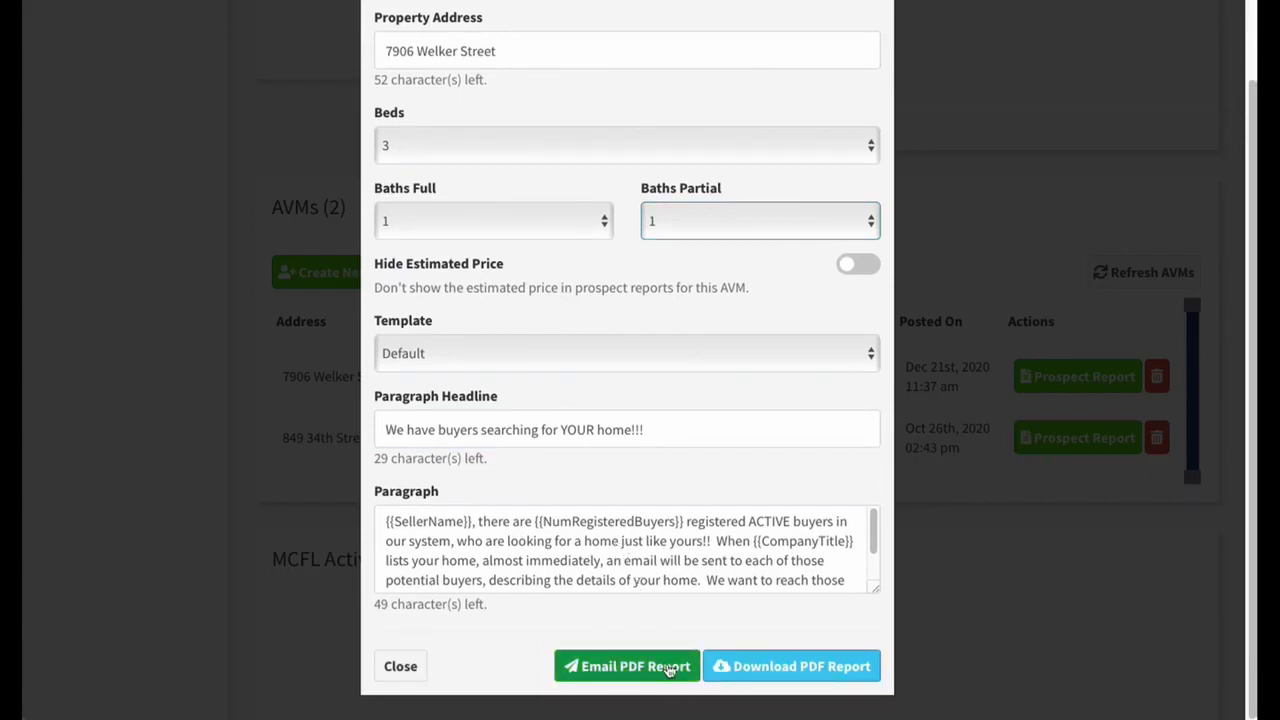
click(776, 666)
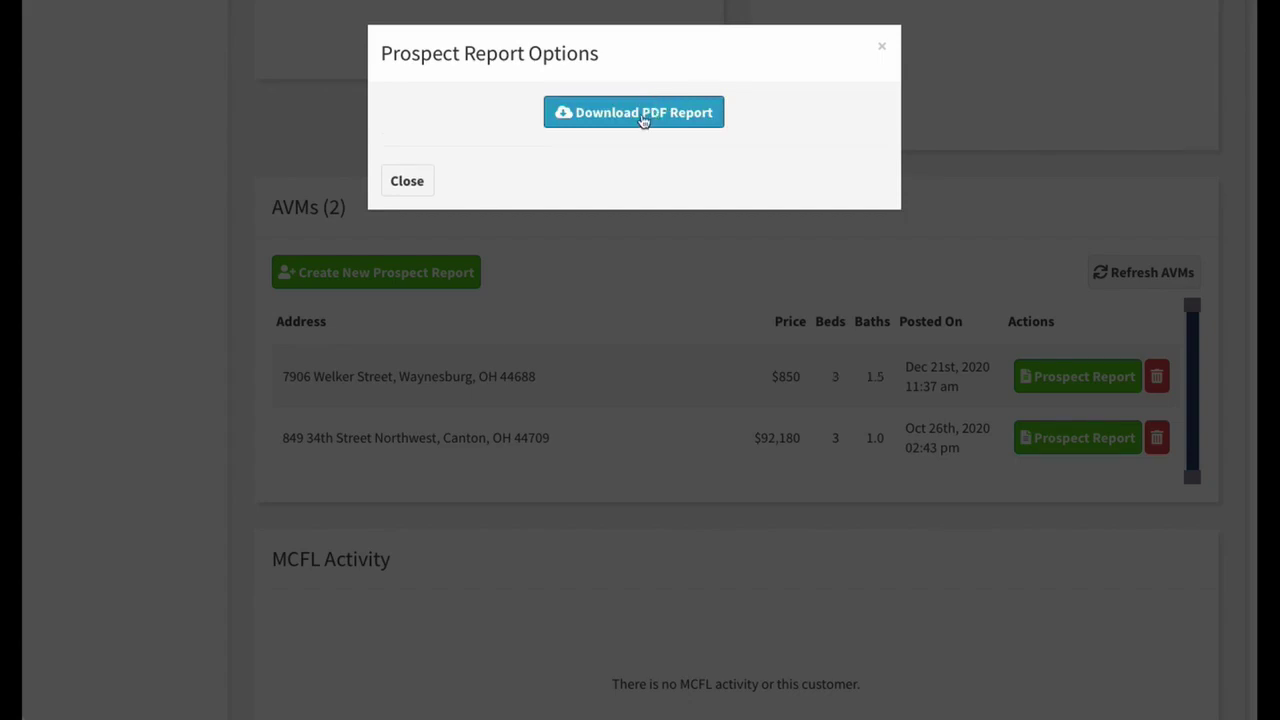
- Preview the Welker Street PDF report, then close Prospect Report Options
click(645, 114)
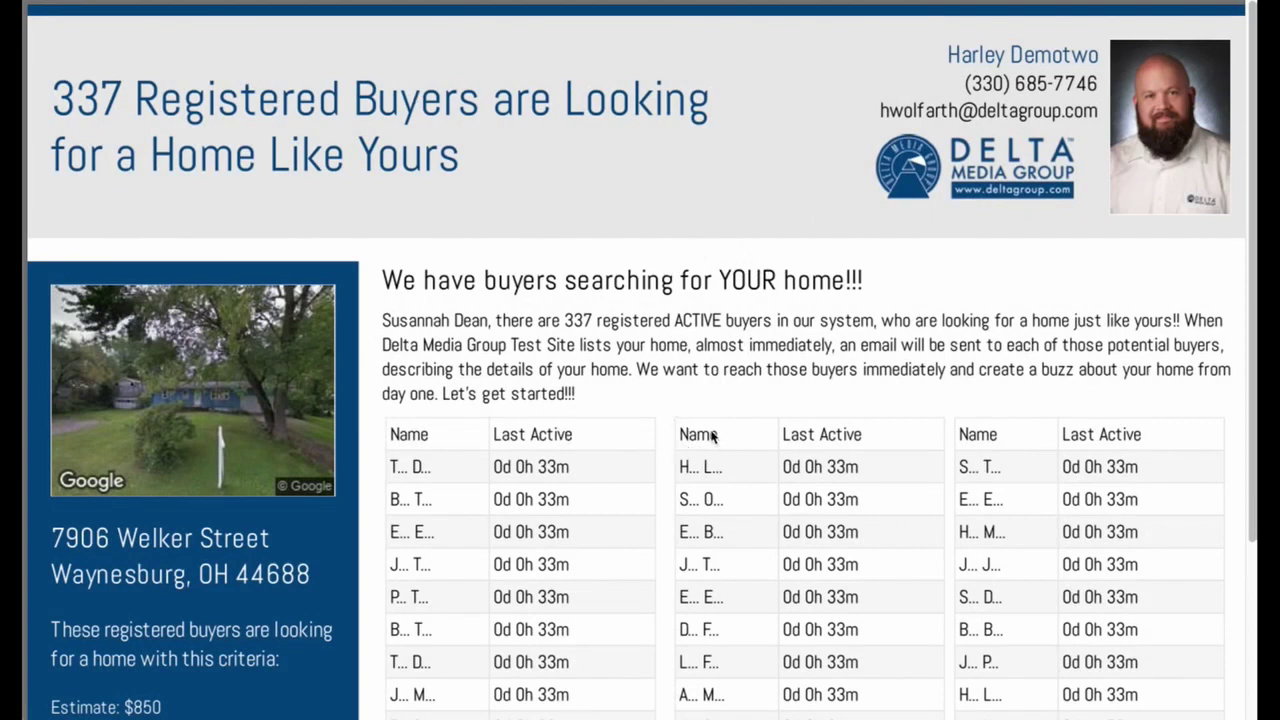
scroll(480, 479, down, 2)
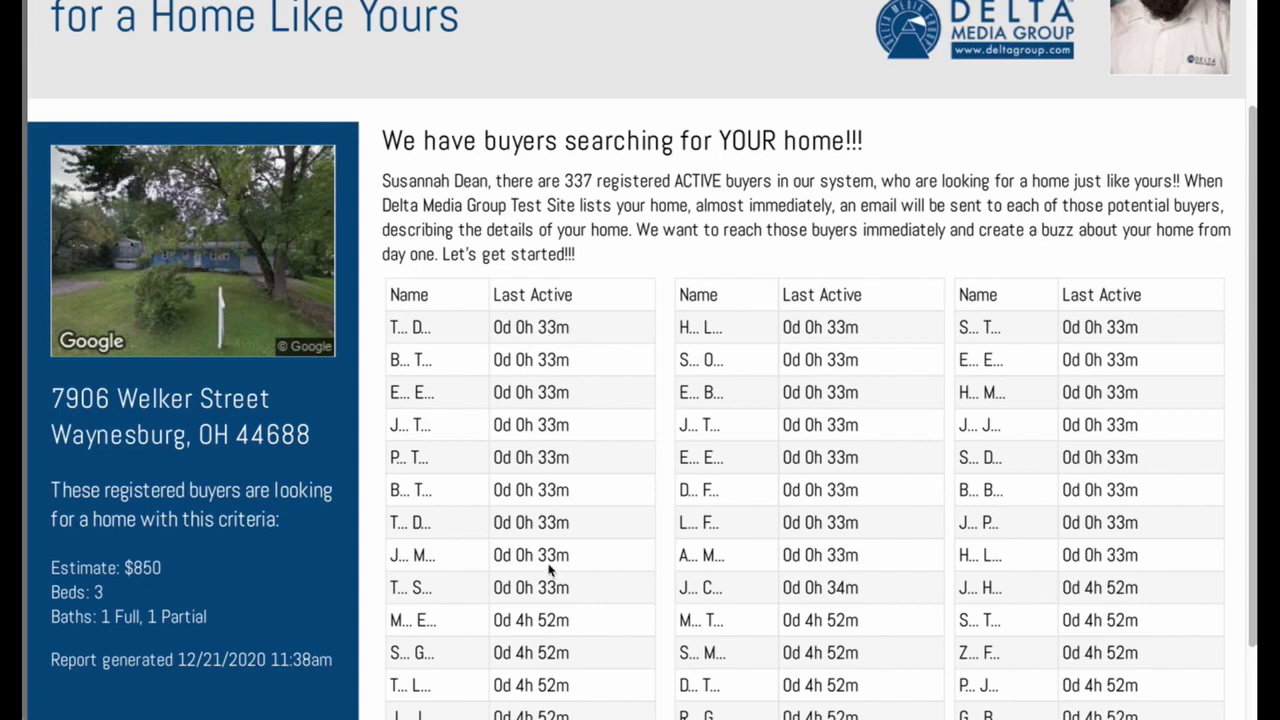
scroll(651, 567, up, 1)
scroll(678, 552, up, 1)
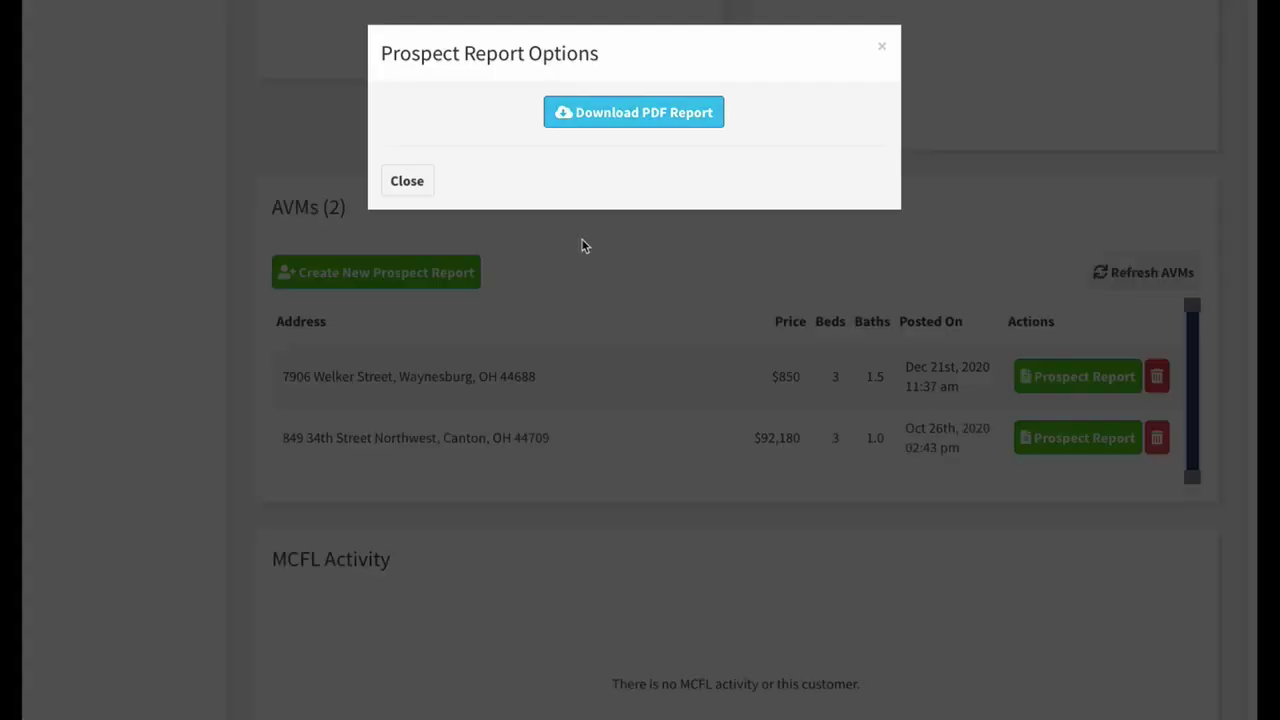
click(408, 179)
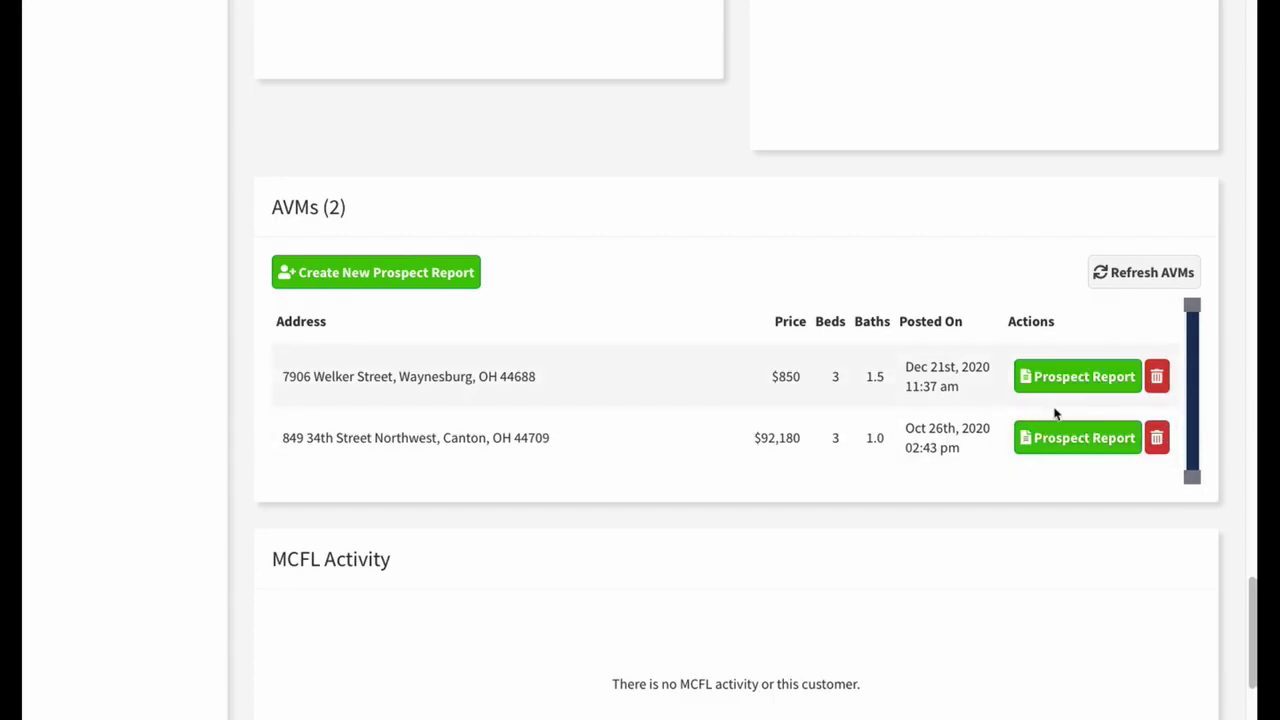
click(1157, 376)
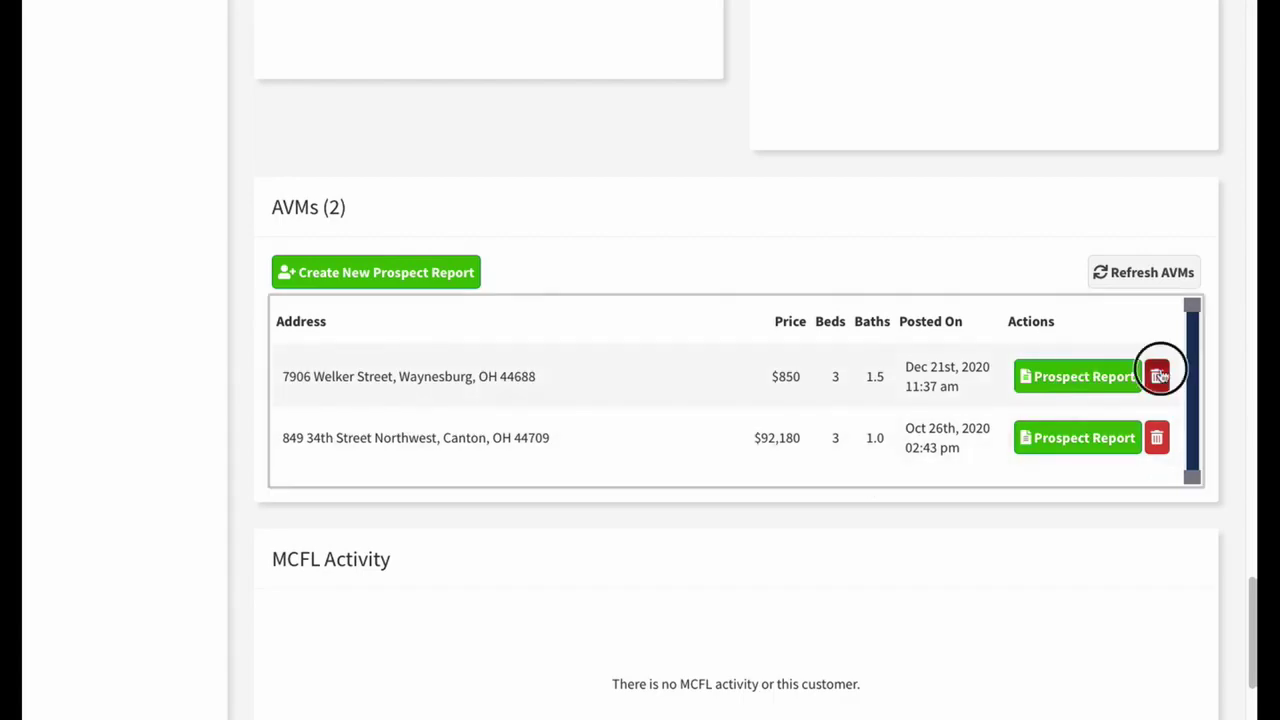
click(848, 188)
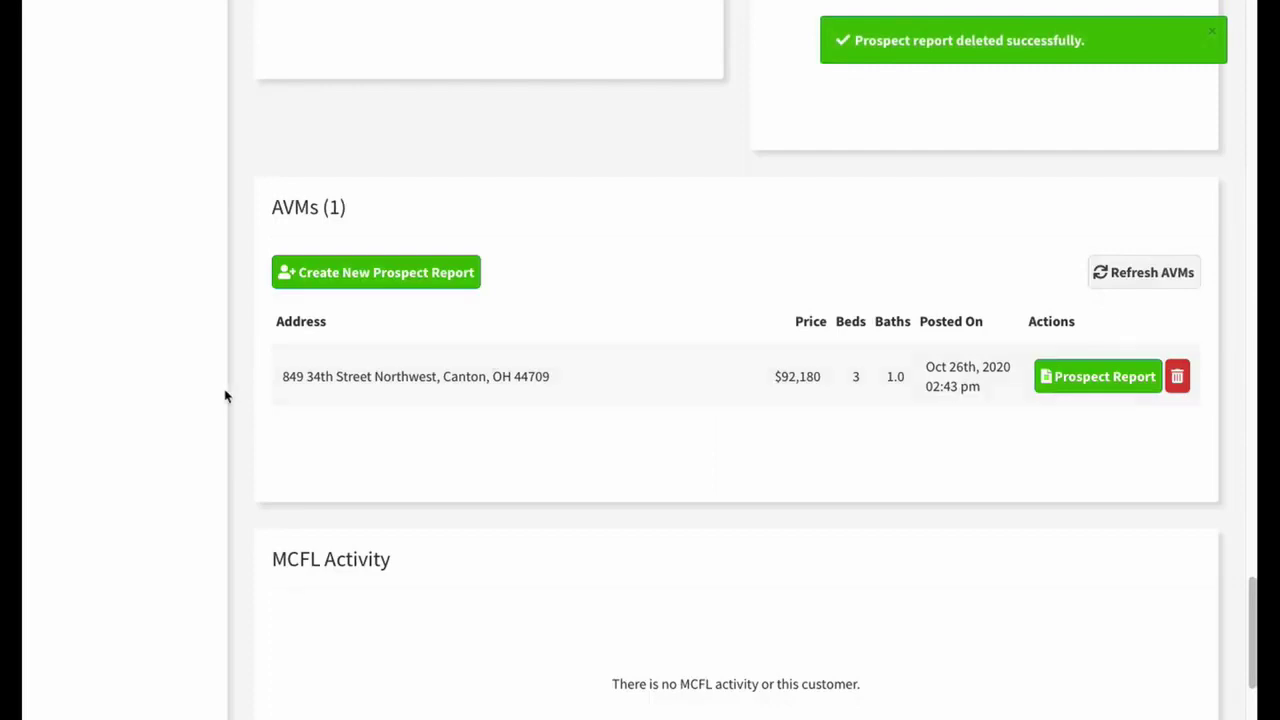
click(1095, 386)
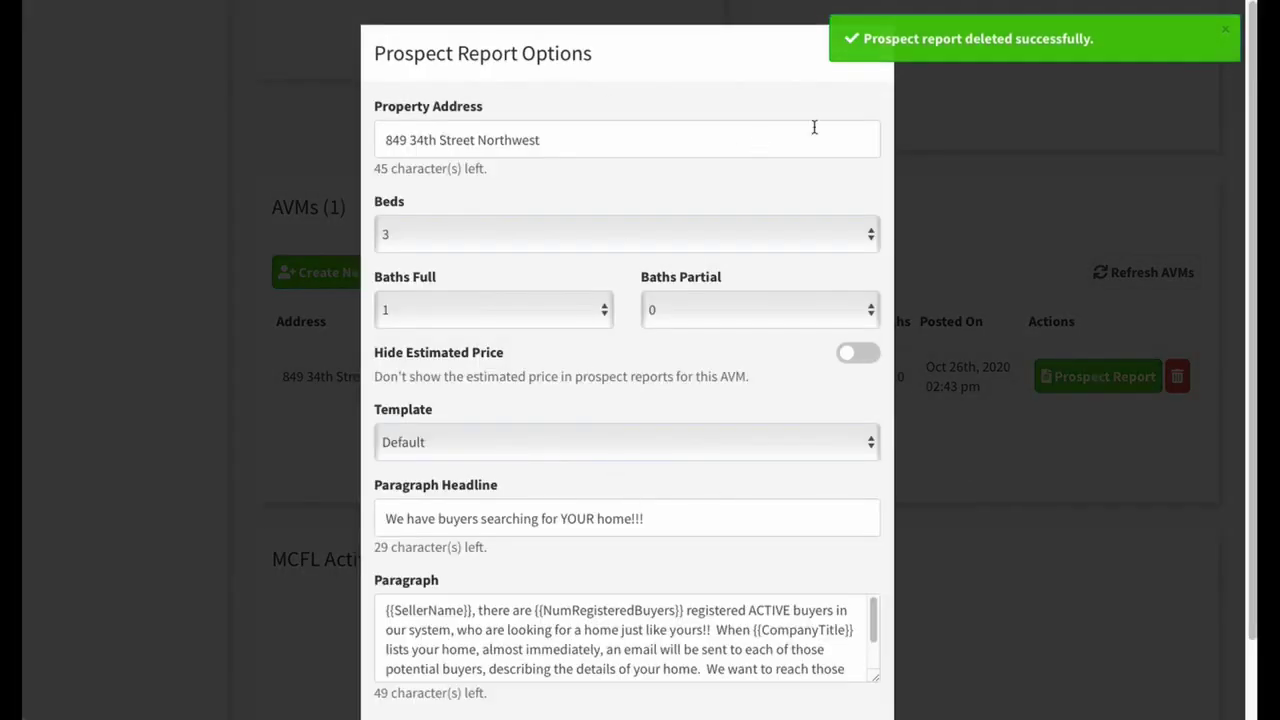
scroll(630, 630, down, 5)
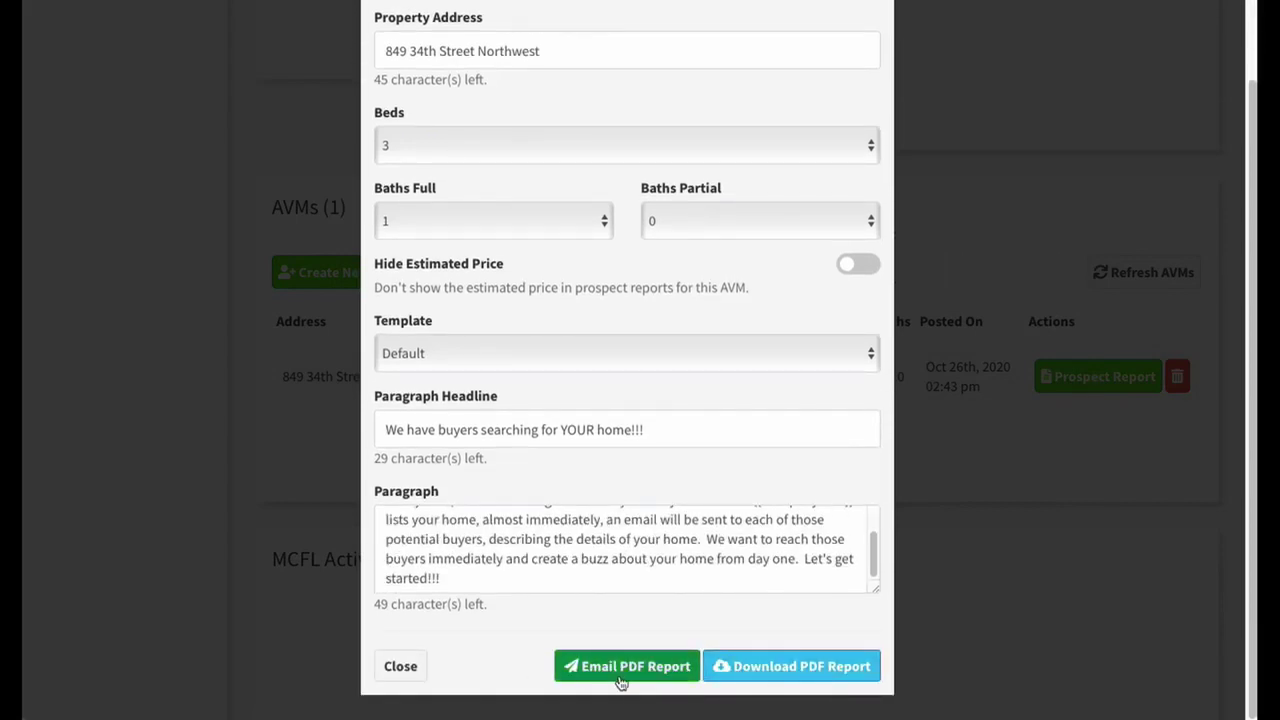
click(384, 668)
- Scroll back up to the top of the customer profile
scroll(816, 288, down, 3)
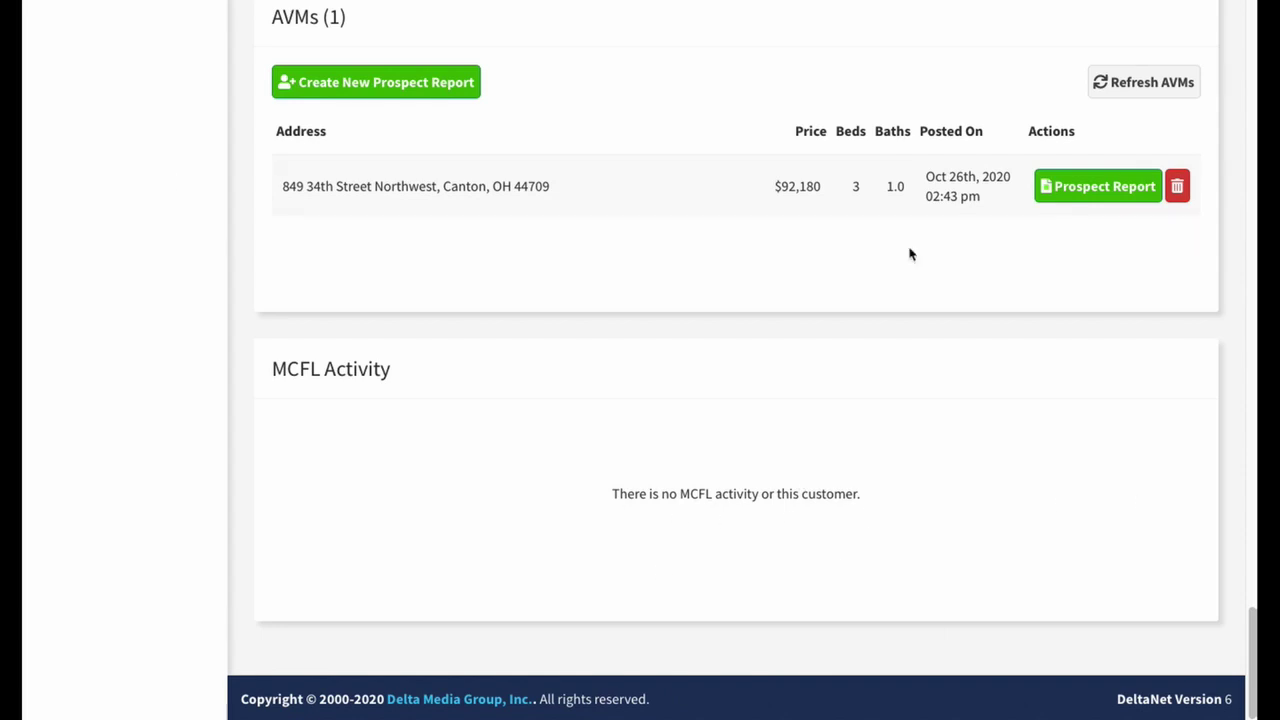
scroll(303, 540, up, 6)
scroll(303, 540, up, 5)
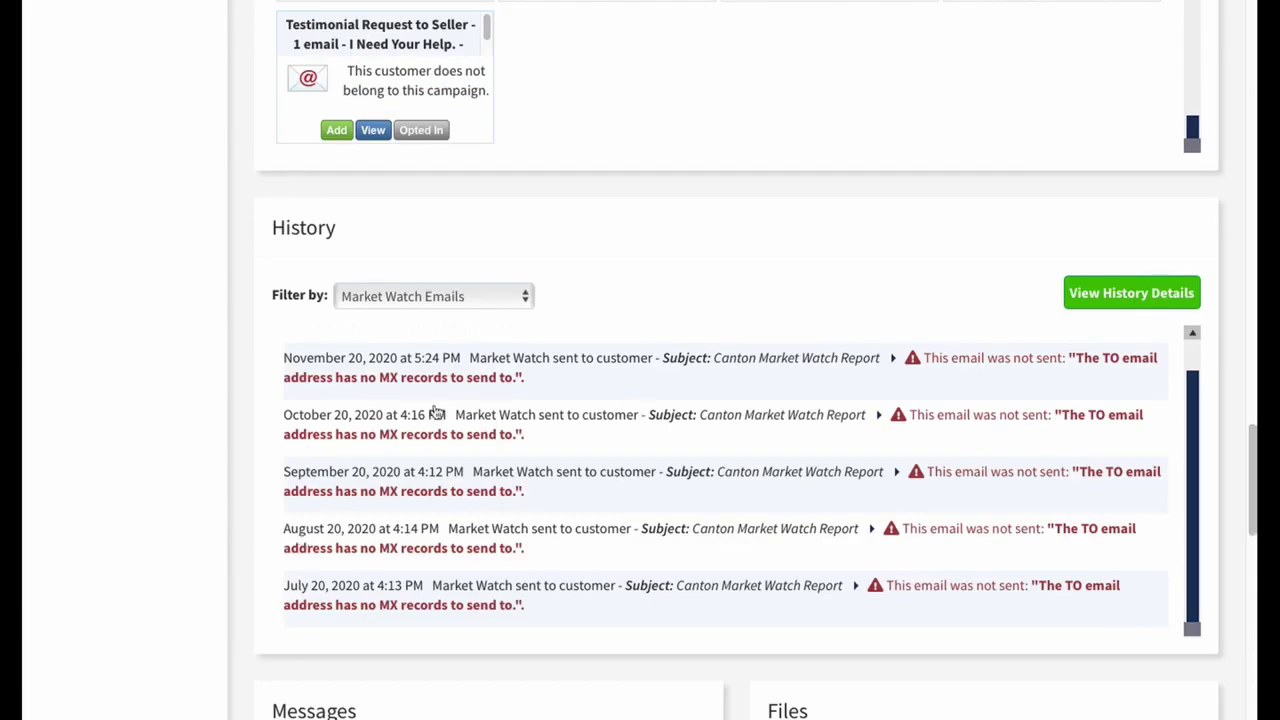
scroll(440, 405, up, 1)
scroll(1229, 381, up, 15)
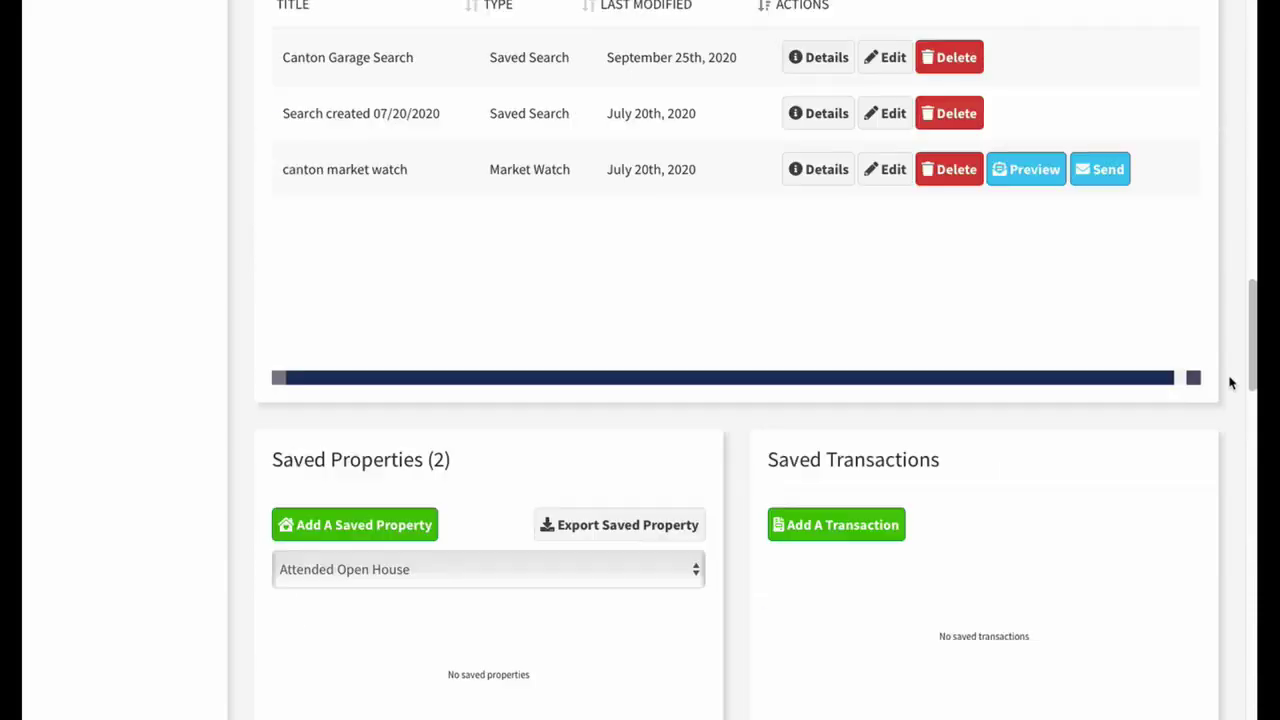